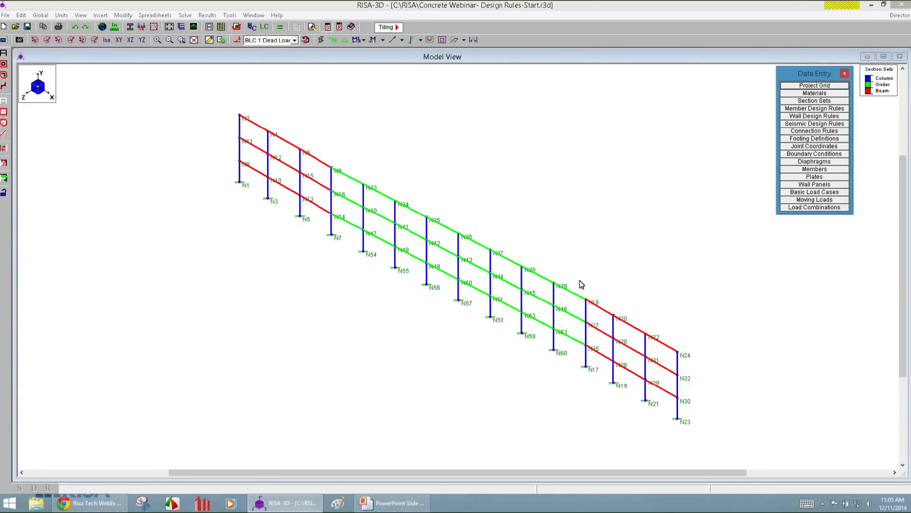
Open the concrete section sets spreadsheet and move it below the frame in the model view.
click(805, 101)
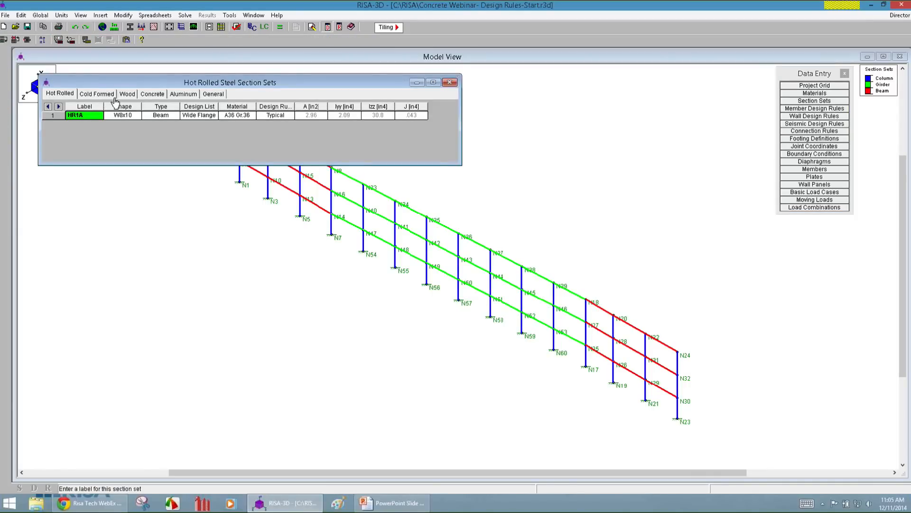
click(152, 95)
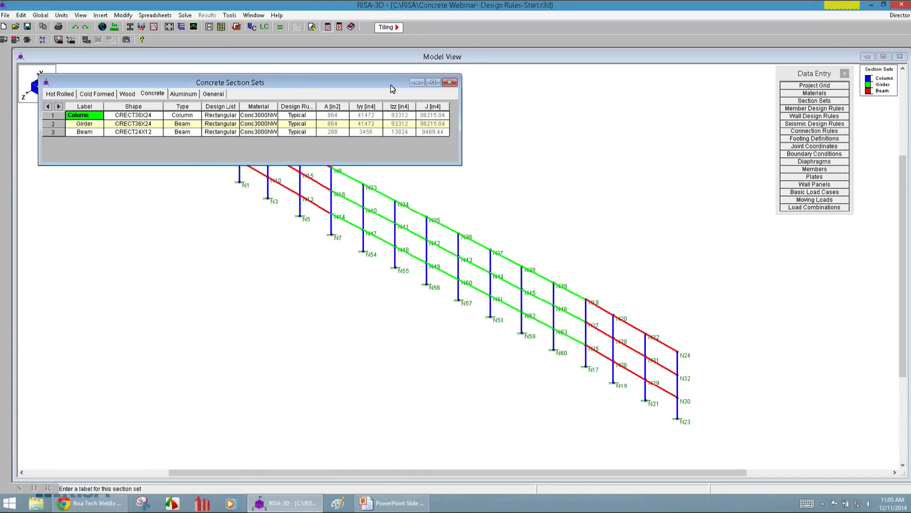
drag(391, 84, 405, 318)
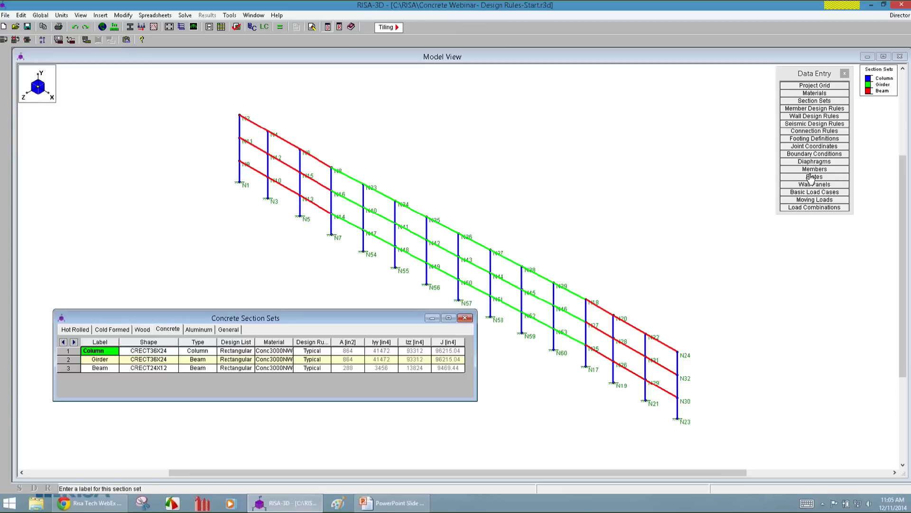
Open the member design rules and bring up the rebar settings of the Typical rule in the rules editor.
click(822, 109)
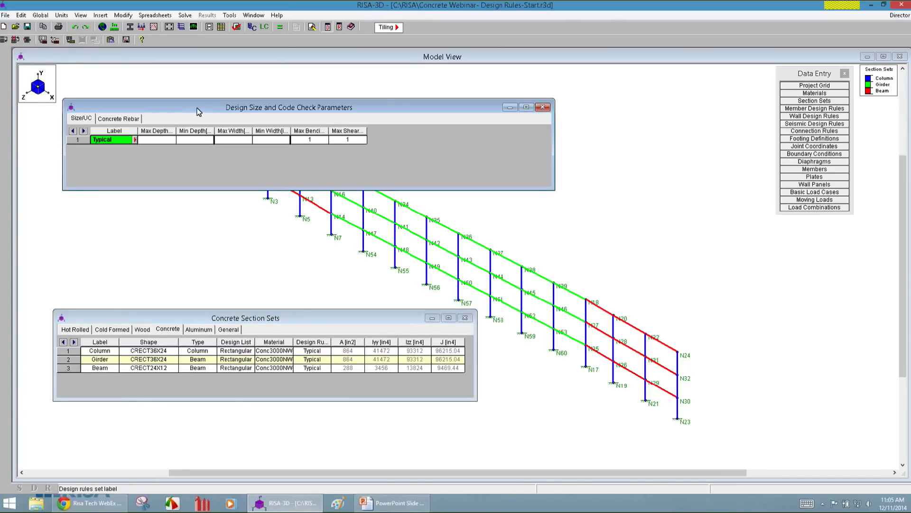
drag(198, 111, 164, 95)
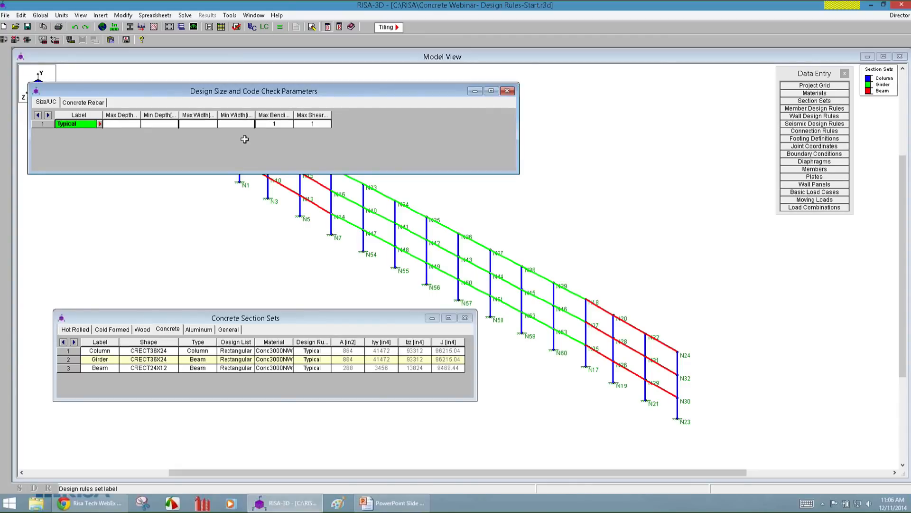
click(99, 124)
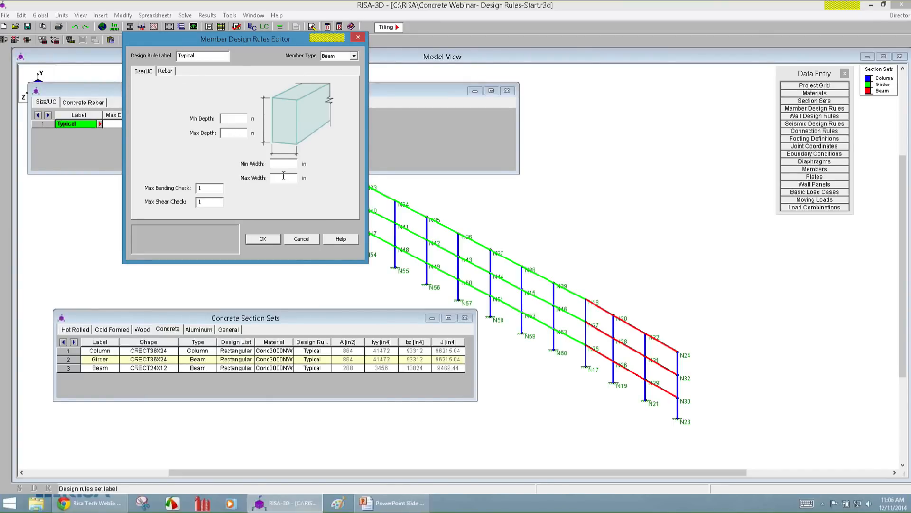
click(164, 72)
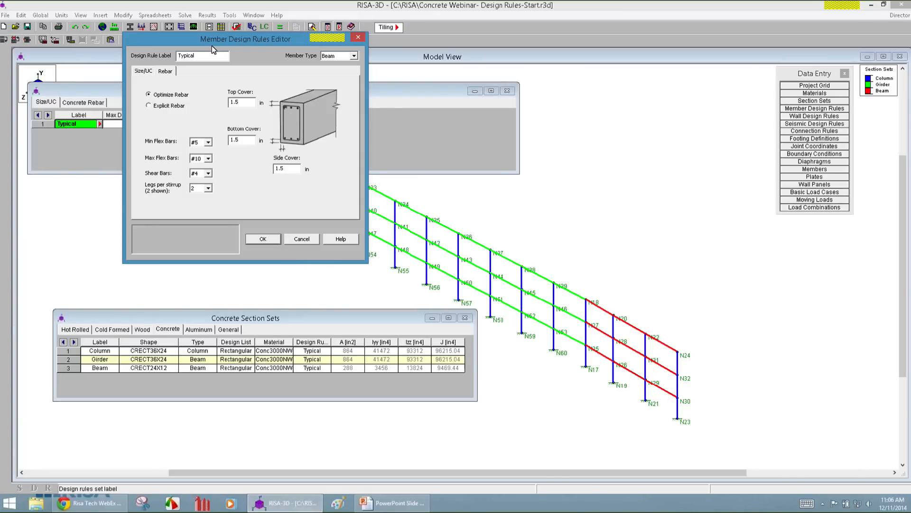
Rename the Typical design rule as Column and set its member type to Column.
drag(197, 56, 156, 59)
text(Column)
click(341, 55)
click(340, 71)
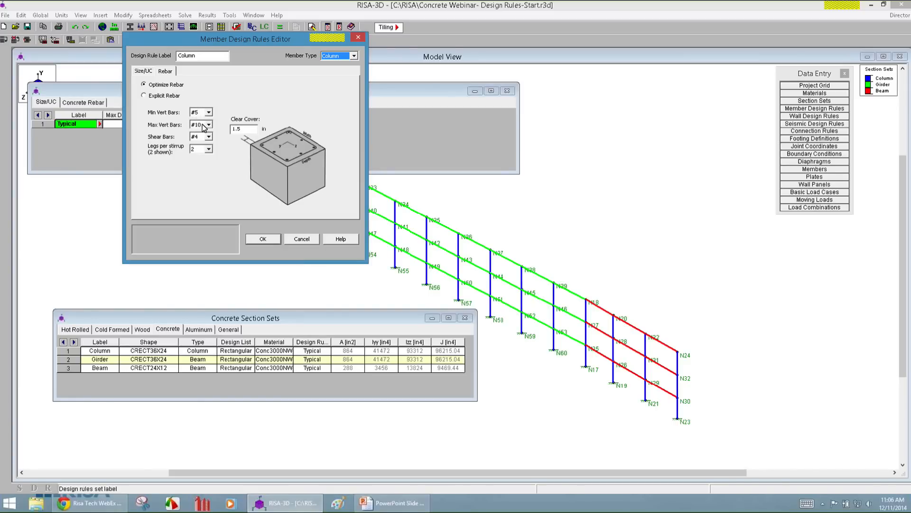
Switch the column rule to explicit rebar with 12 evenly distributed total vertical bars.
click(159, 97)
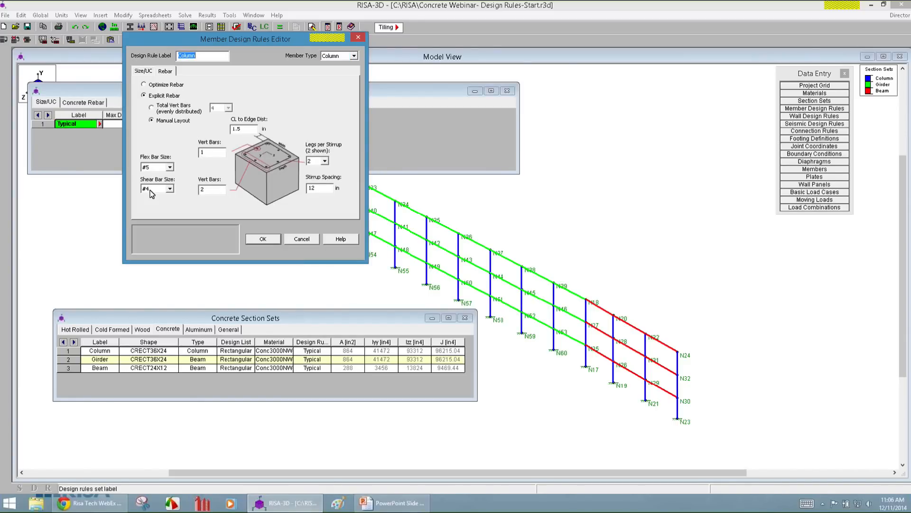
click(165, 109)
click(228, 108)
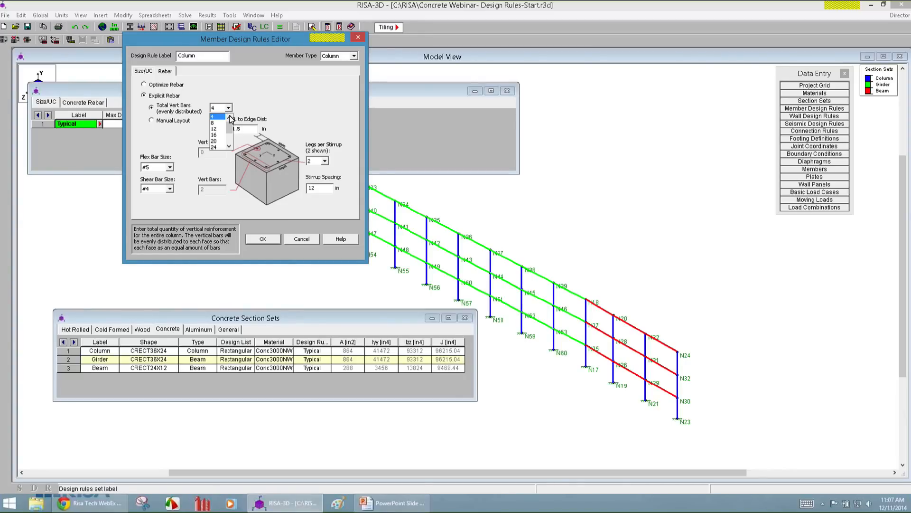
click(219, 123)
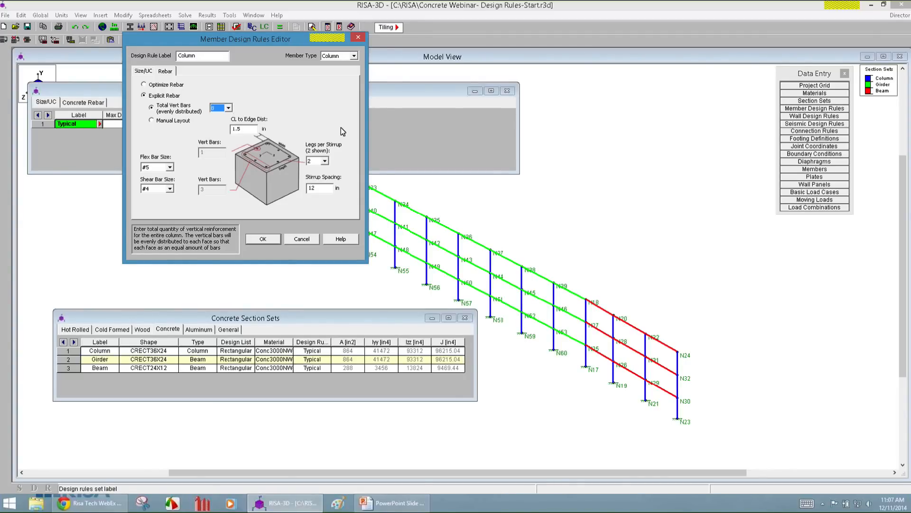
click(228, 107)
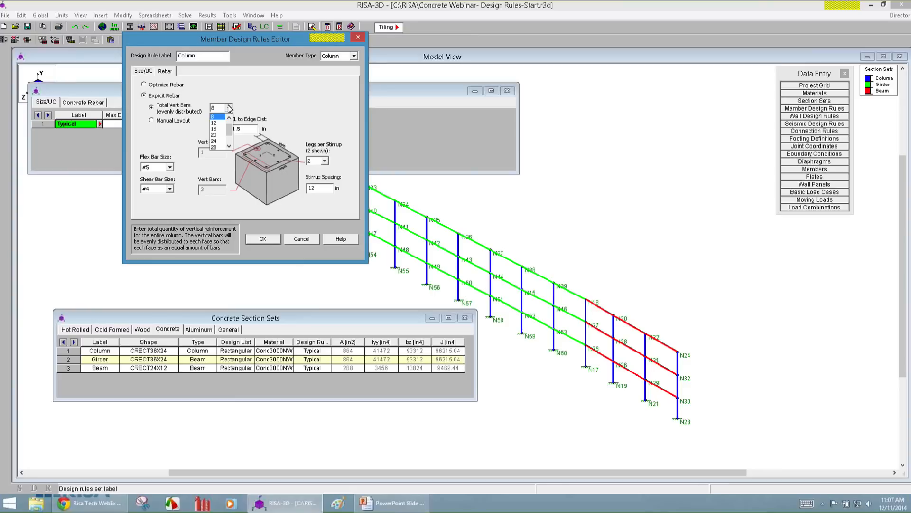
click(215, 123)
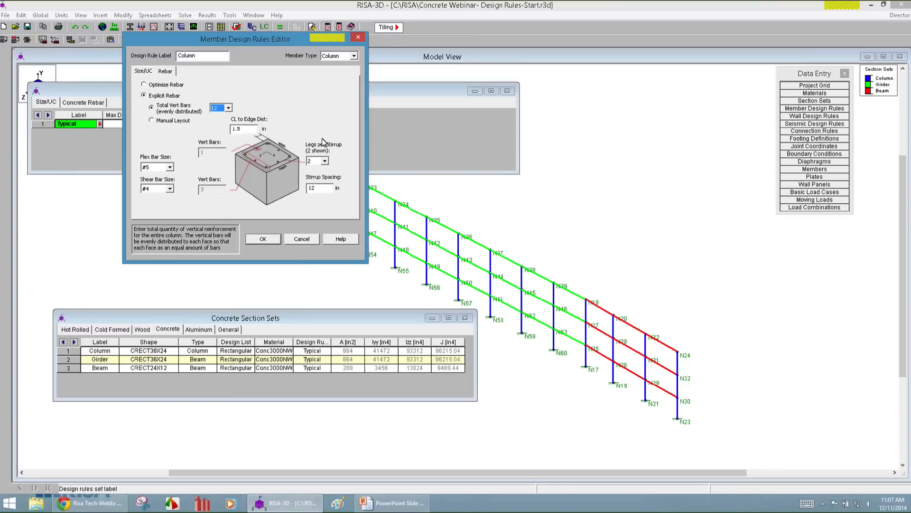
Set the column rule's flexural bar size to #6 and accept the rule.
click(157, 168)
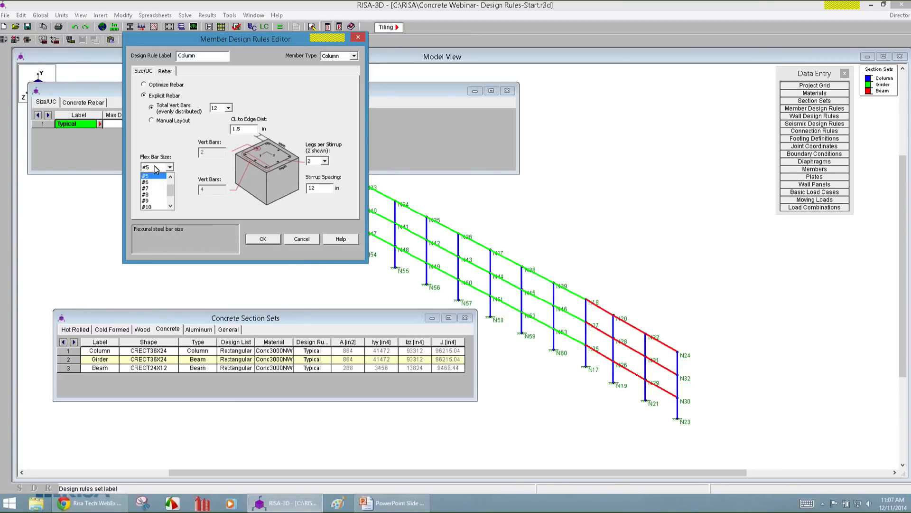
click(157, 186)
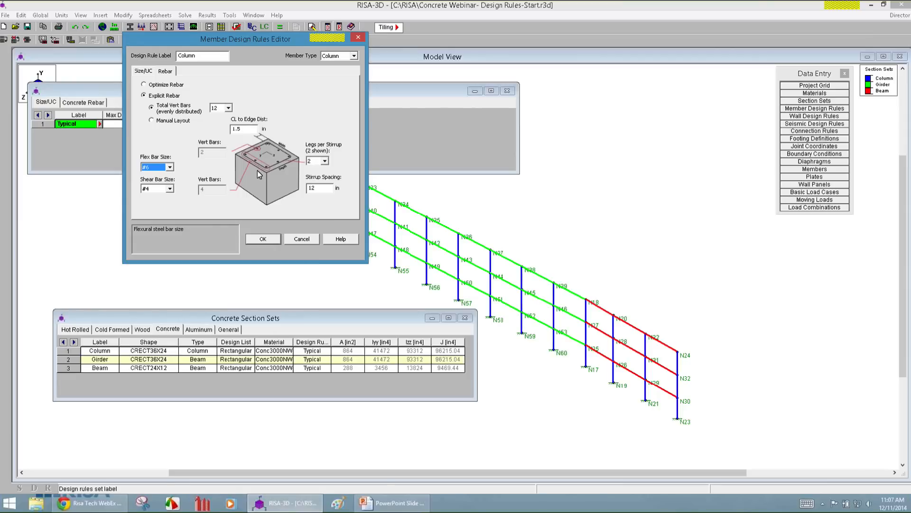
click(244, 129)
double_click(244, 130)
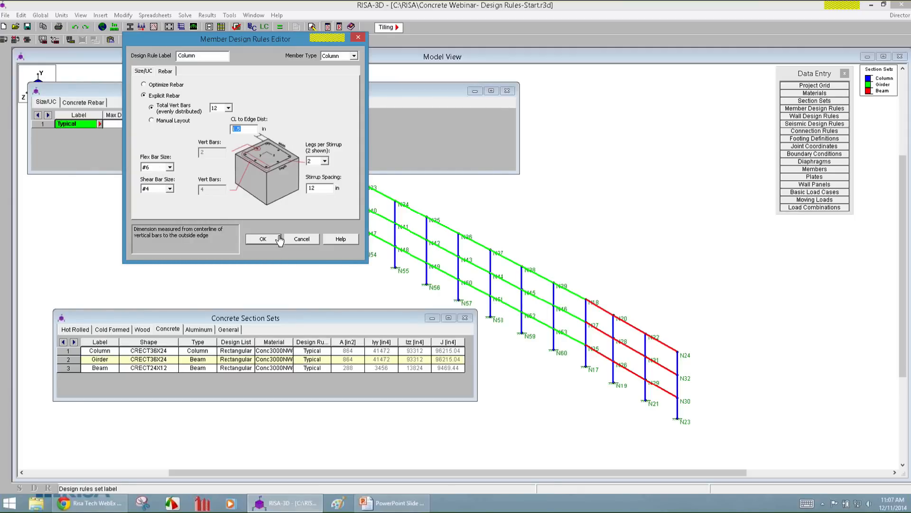
click(160, 189)
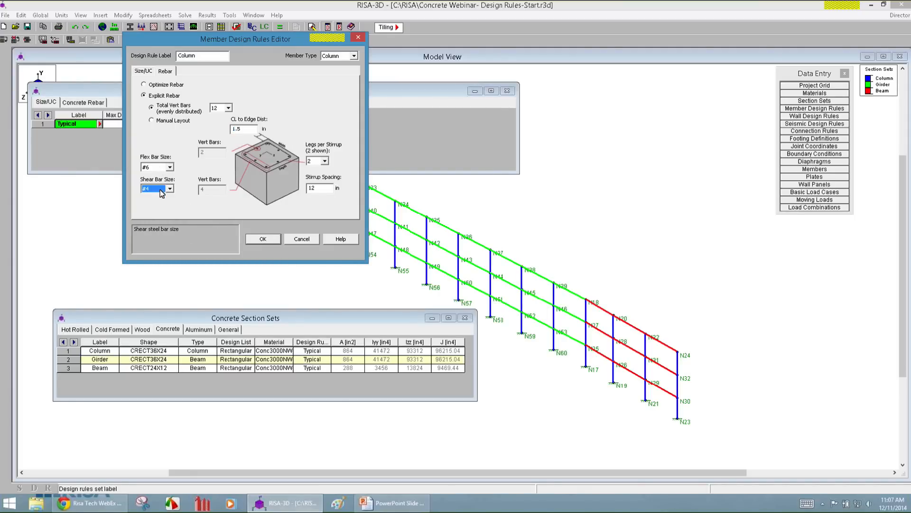
click(163, 168)
click(164, 168)
click(325, 161)
click(324, 162)
click(252, 128)
click(264, 240)
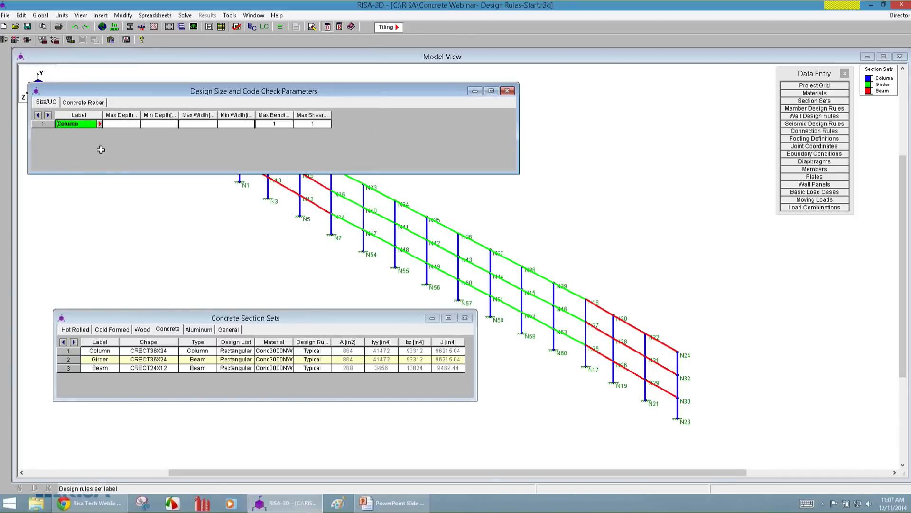
Add a second design rule to the concrete rebar parameters, with member type Beam and the label Beam.
click(81, 102)
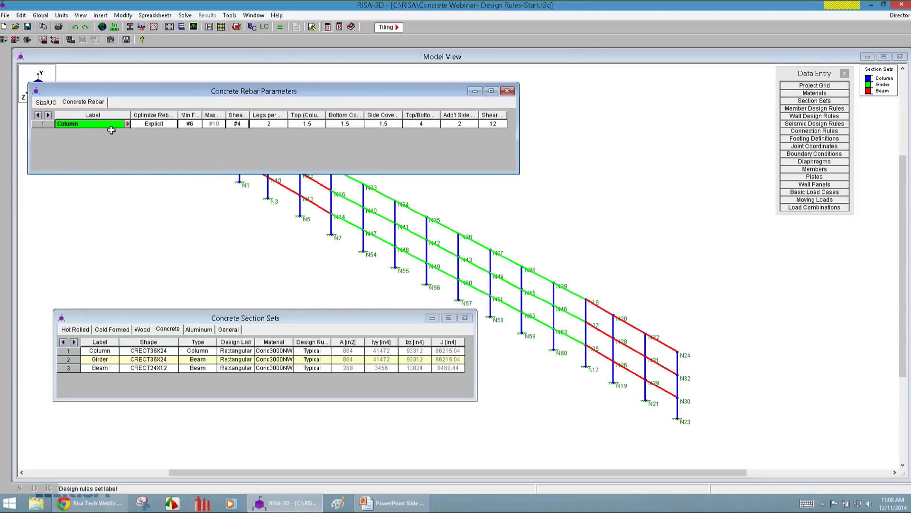
key(Down)
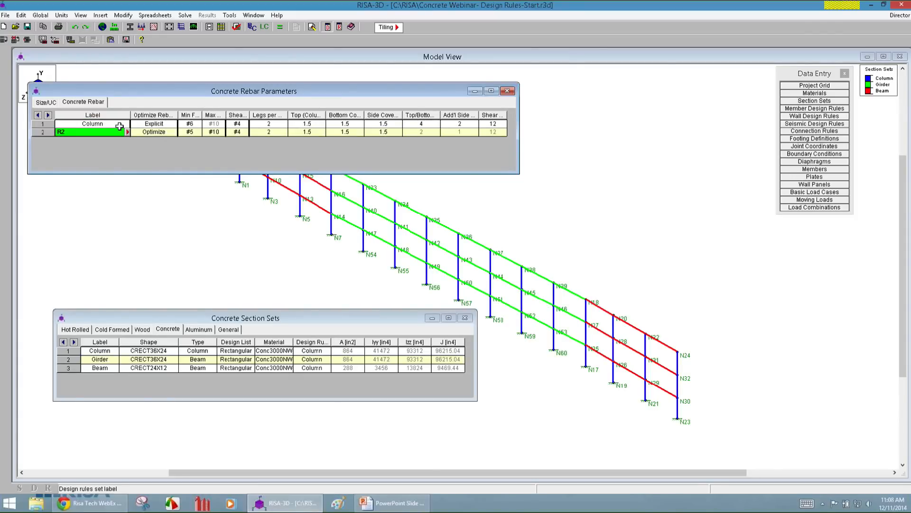
click(127, 132)
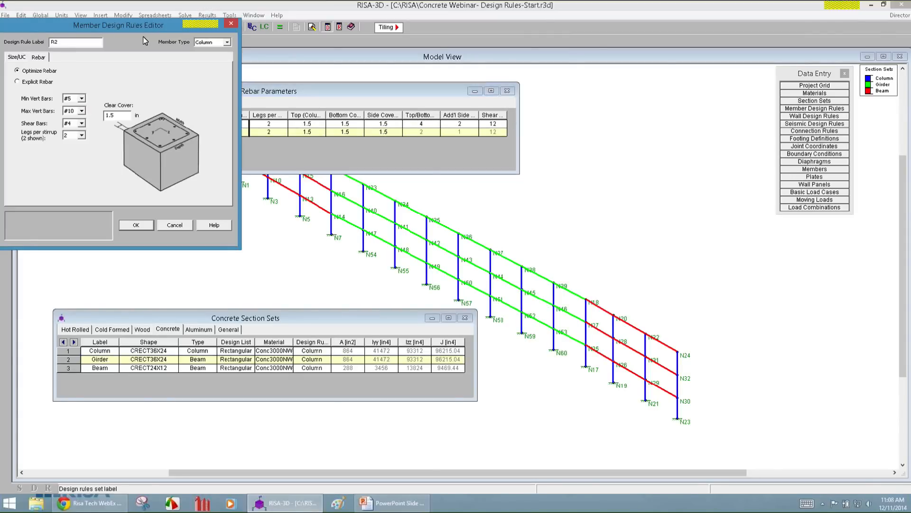
drag(158, 25, 311, 59)
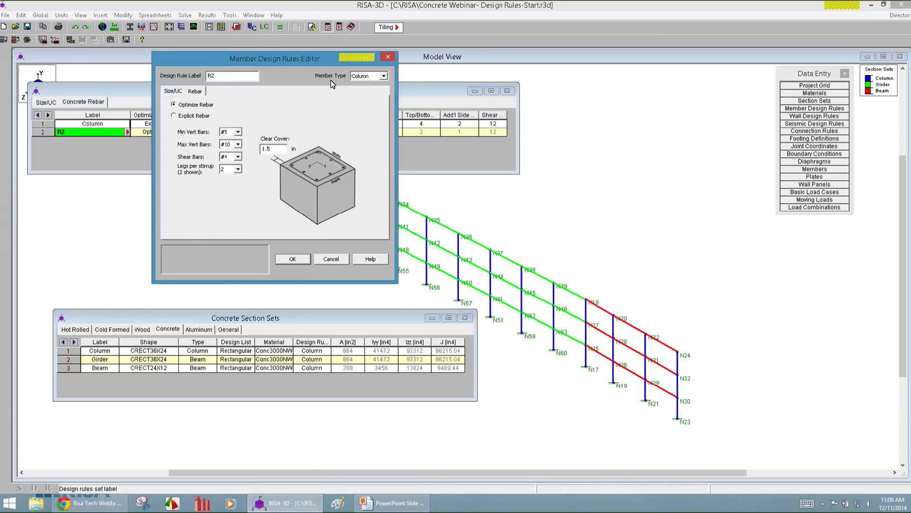
click(375, 76)
click(369, 85)
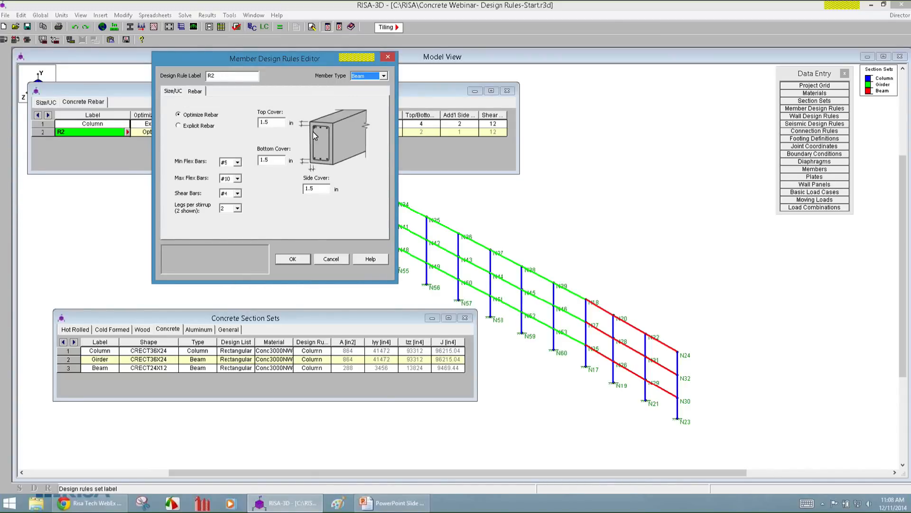
key(shift+Tab)
text(Beam)
Give the beam rule explicit rebar with #6 flexural bars and 3 top/bottom bars, and accept it.
click(185, 126)
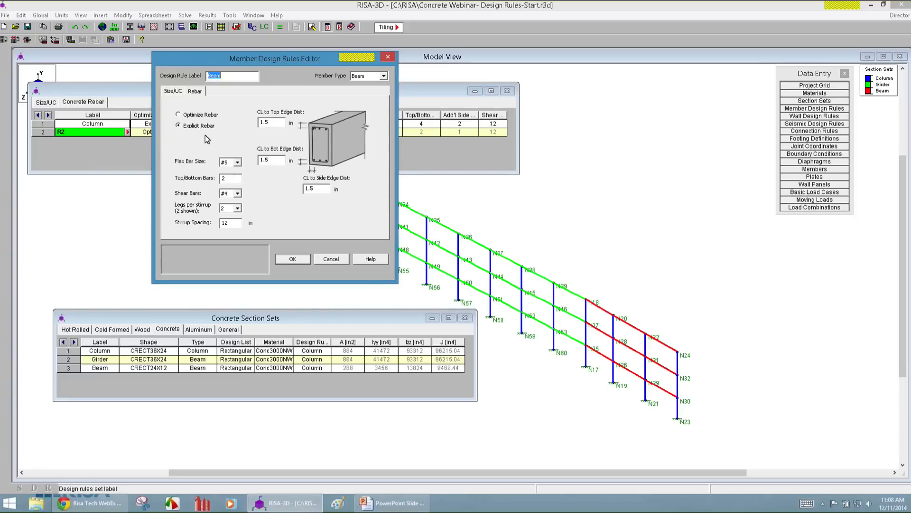
click(237, 163)
click(227, 178)
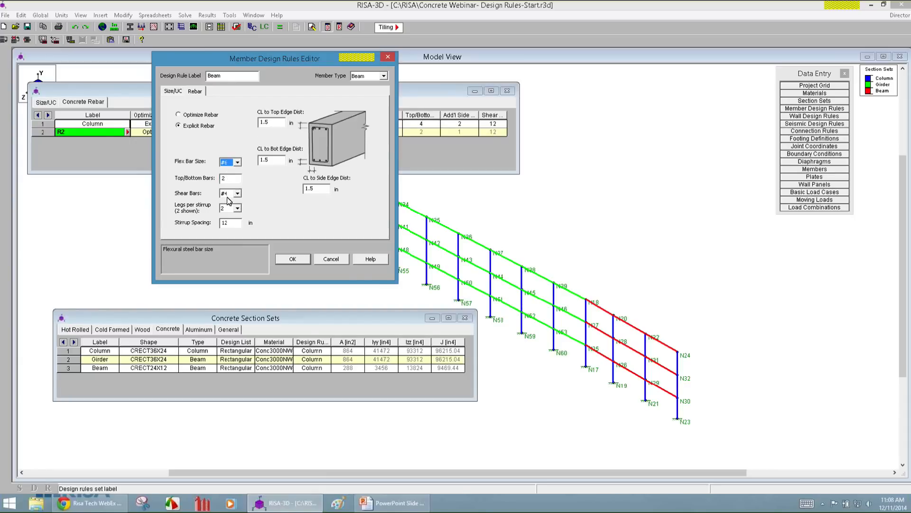
click(228, 179)
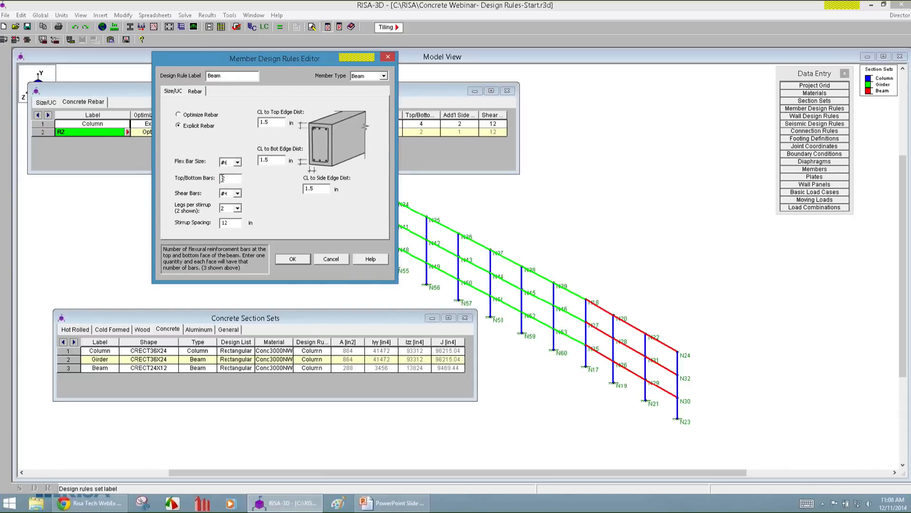
drag(228, 179, 192, 174)
text(3)
click(292, 261)
Add a third design rule labelled Girder, keep its rebar optimized, and set its minimum flexural bar size to #6.
key(Return)
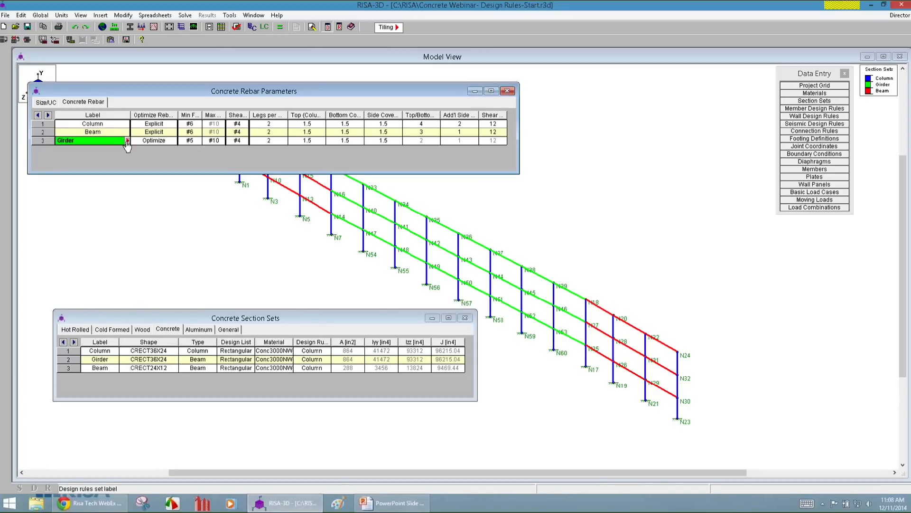
click(128, 140)
drag(138, 25, 325, 68)
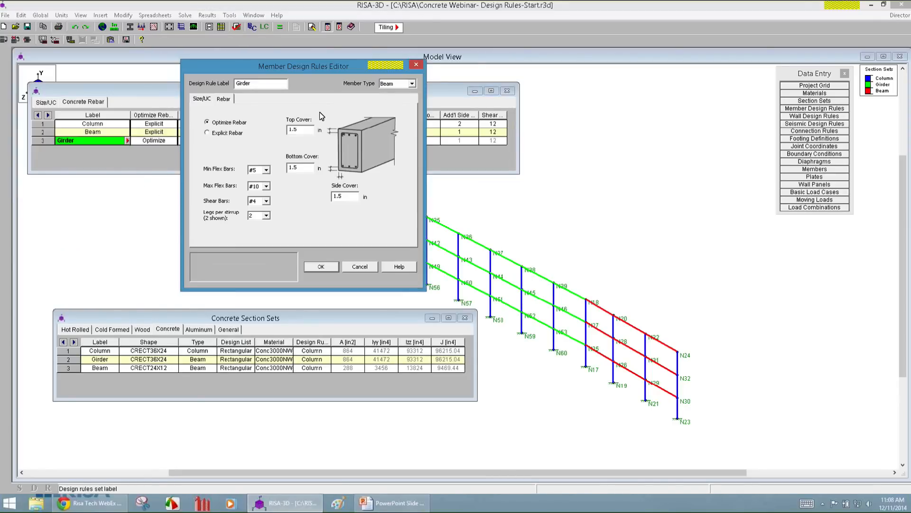
click(255, 172)
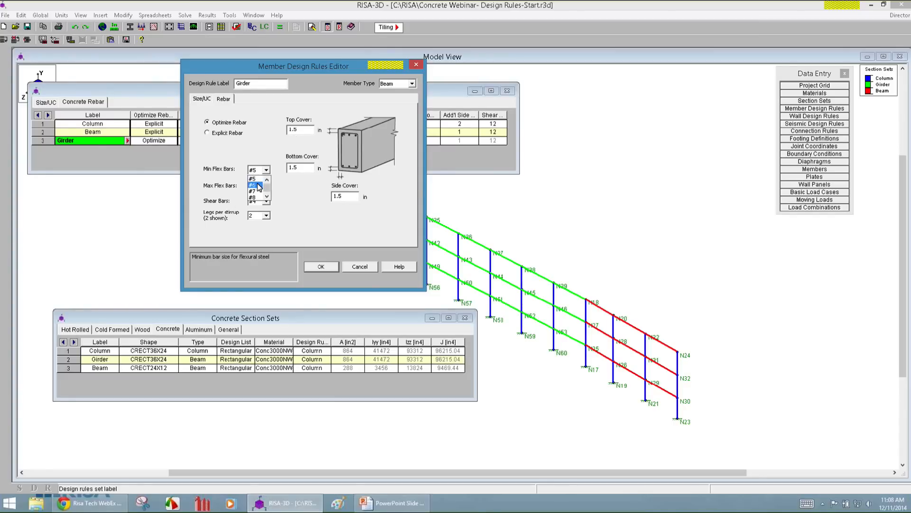
click(256, 185)
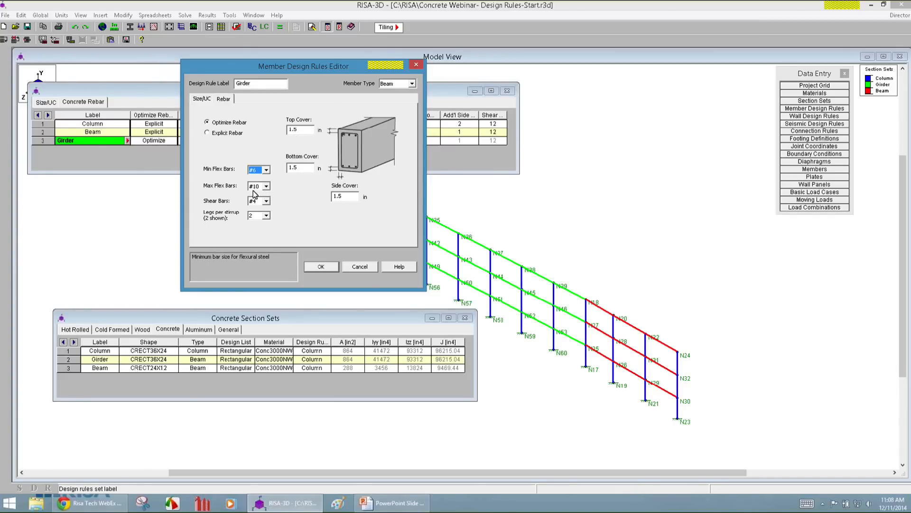
click(308, 168)
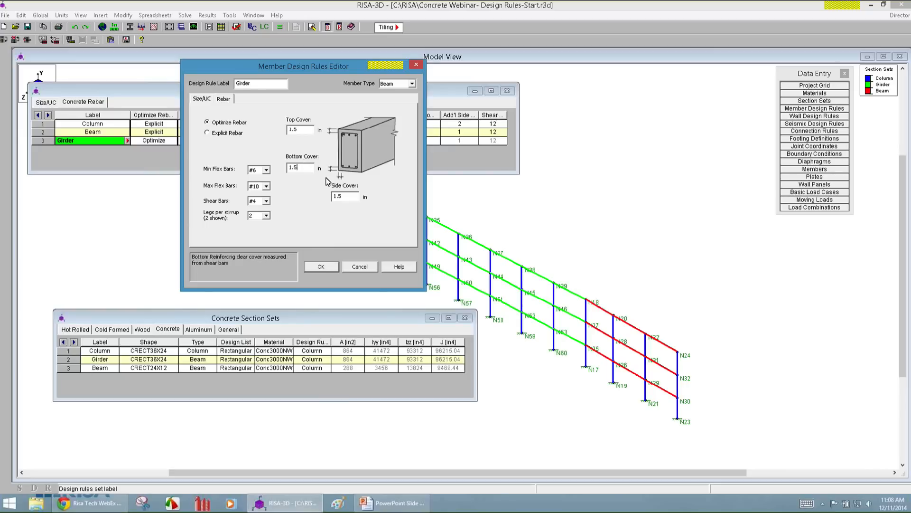
click(348, 196)
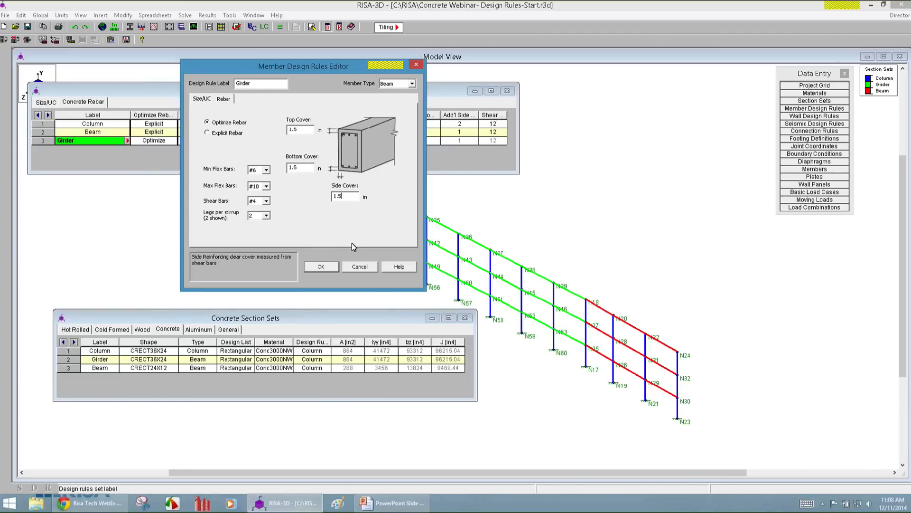
click(321, 268)
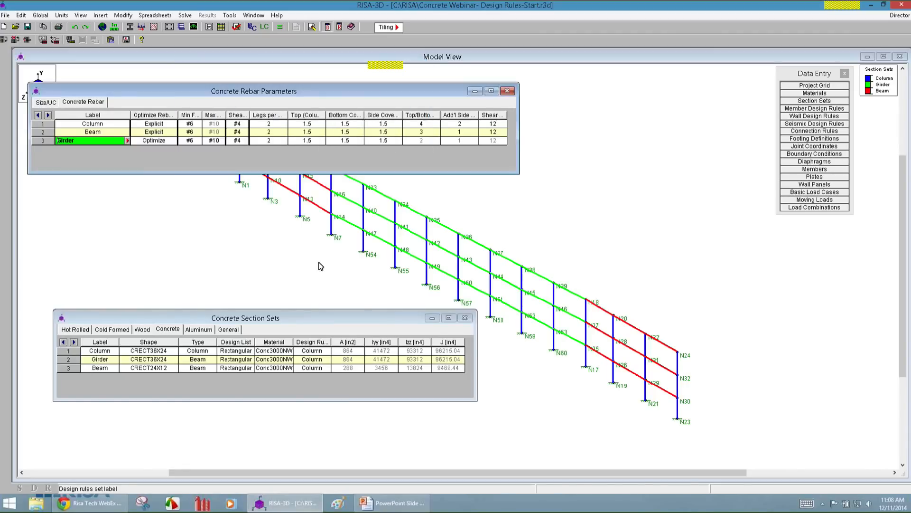
click(171, 142)
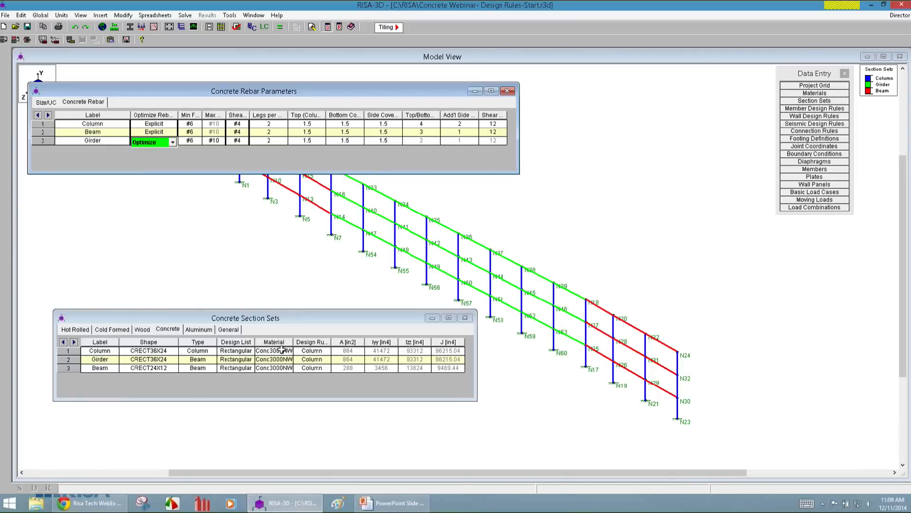
Assign the Girder design rule to the Girder section set and the Beam rule to the Beam set, closing both spreadsheets.
click(320, 350)
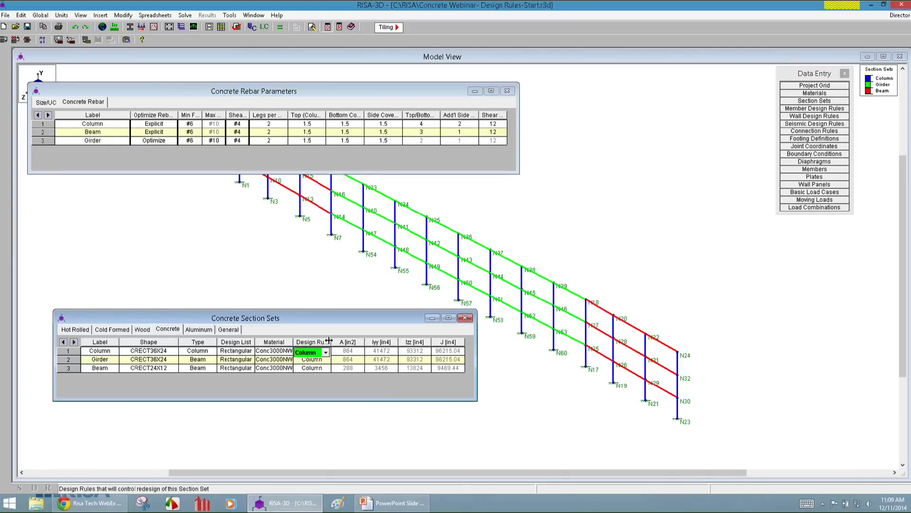
drag(328, 340, 346, 341)
click(323, 361)
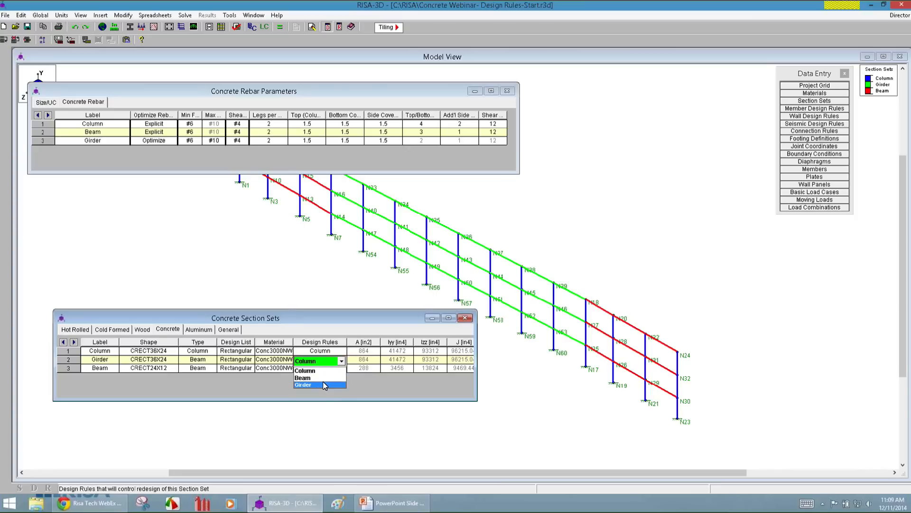
click(324, 384)
click(316, 388)
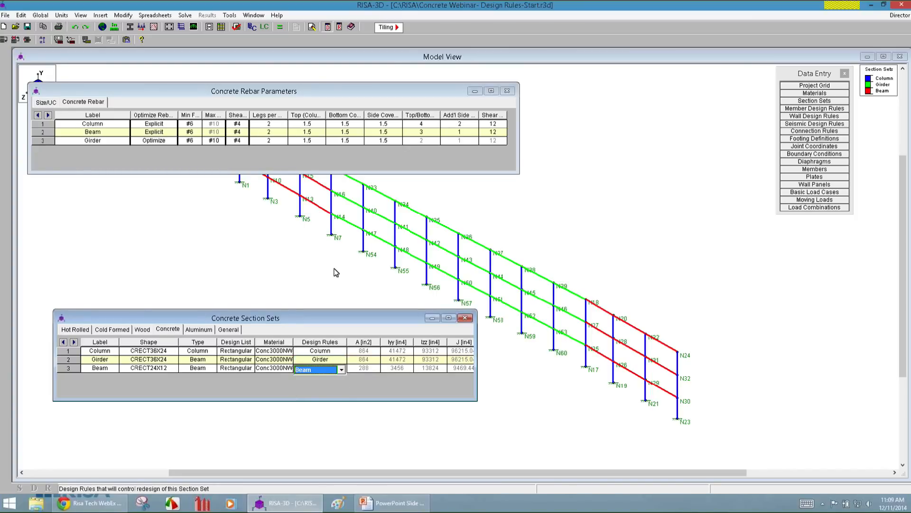
click(507, 91)
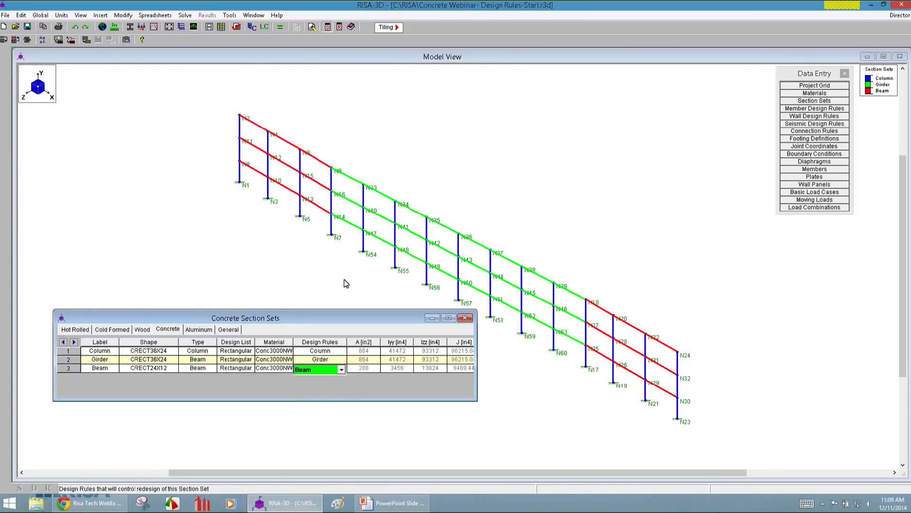
click(470, 318)
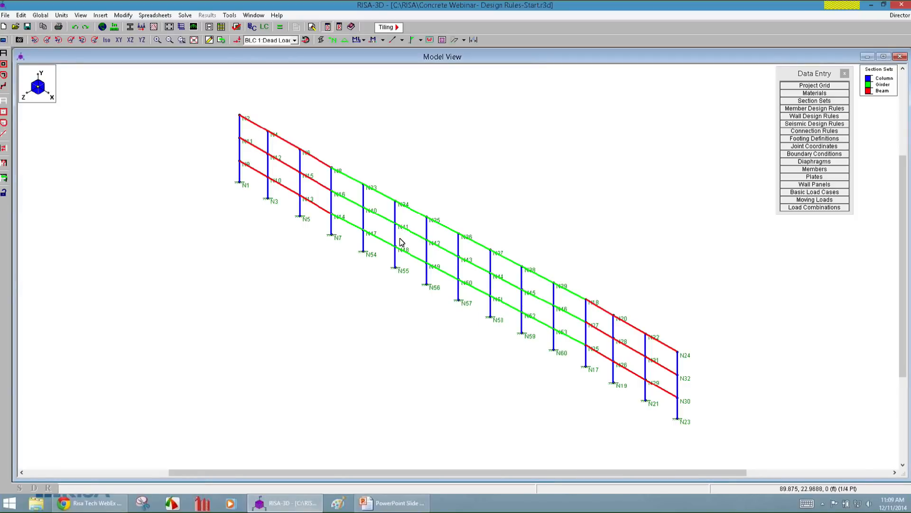
Inspect the design settings of the column member between joints N55 and N34, including its bar layouts, without changing them.
double_click(397, 240)
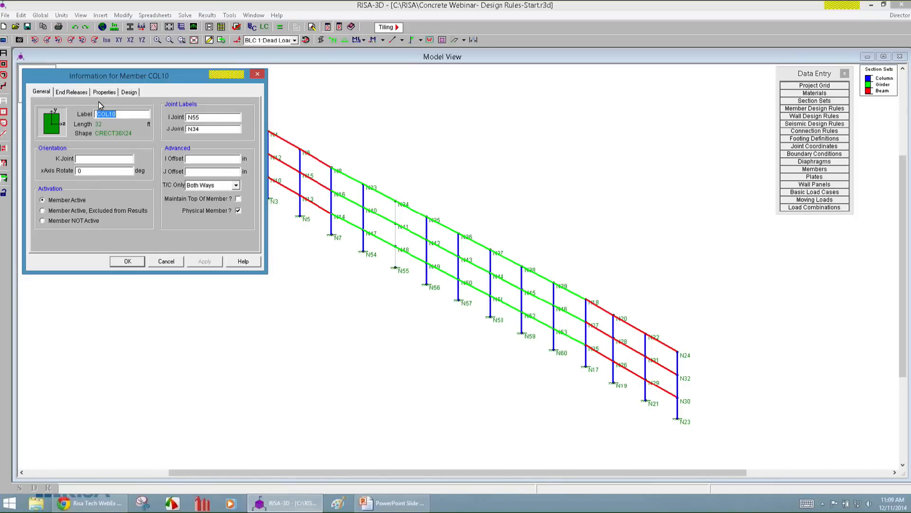
click(127, 92)
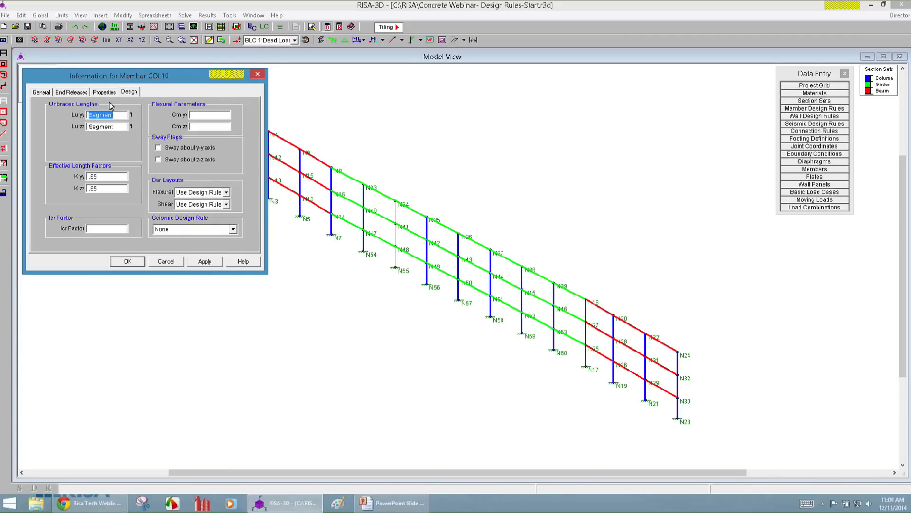
click(167, 261)
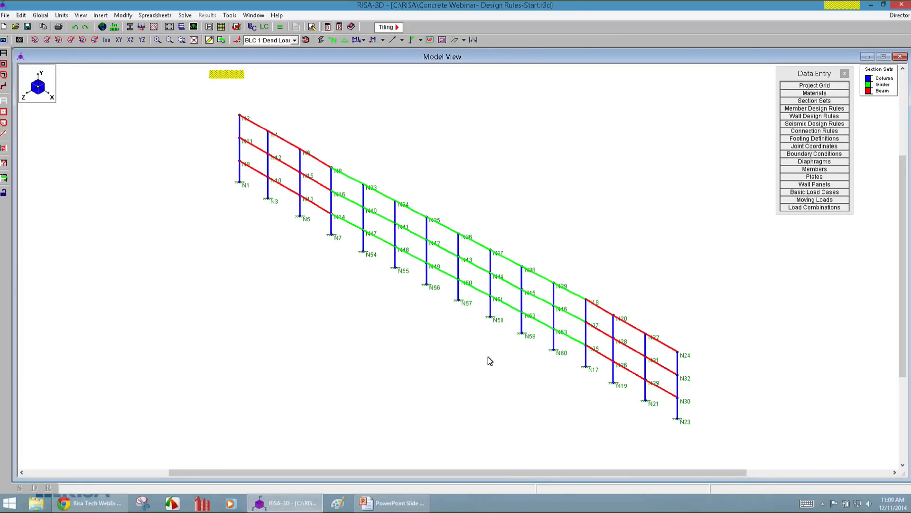
Review the ACI load combinations defined for the model, and return to the model view.
click(812, 207)
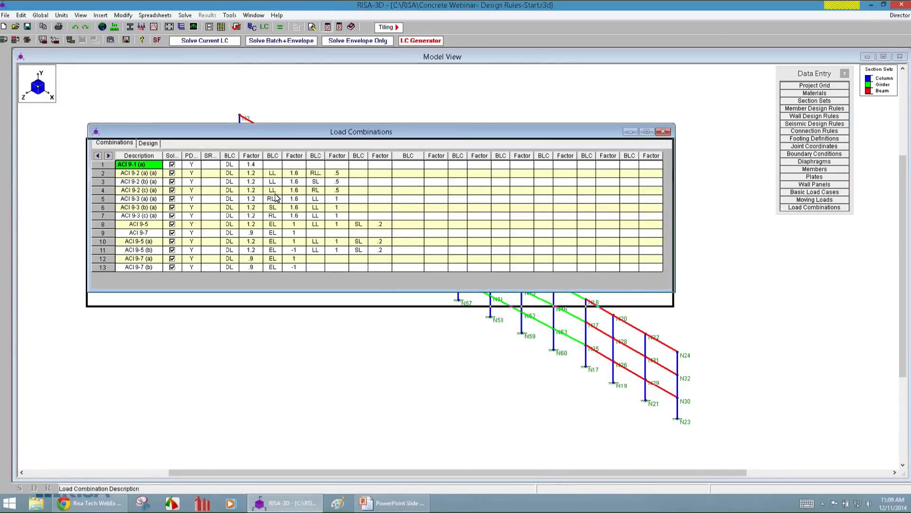
drag(275, 194, 267, 221)
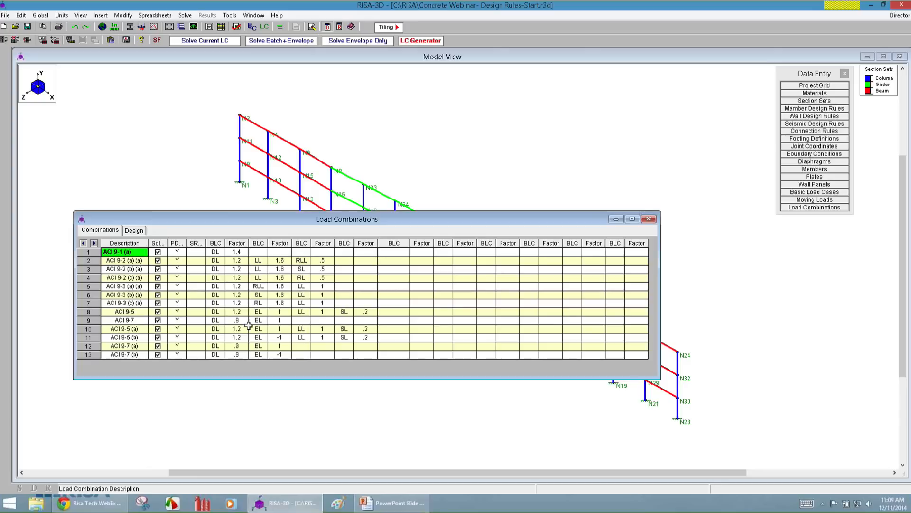
click(415, 142)
Display the basic load cases on the model one after another: Dead Load, Live Load and EQ Load.
click(237, 40)
click(266, 41)
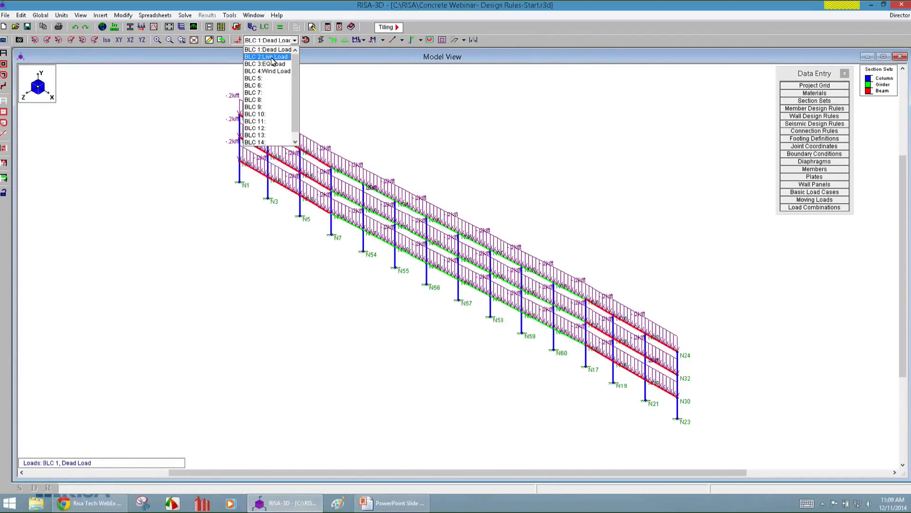
click(272, 57)
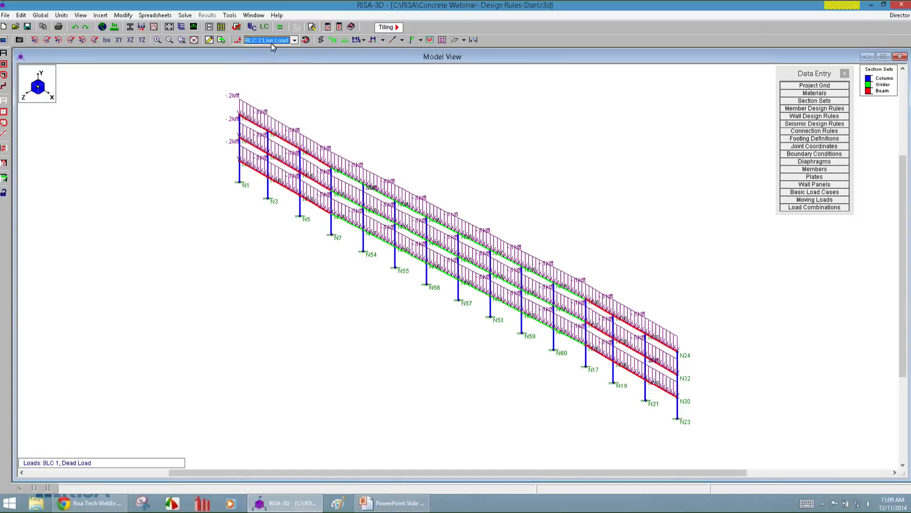
click(274, 41)
click(280, 65)
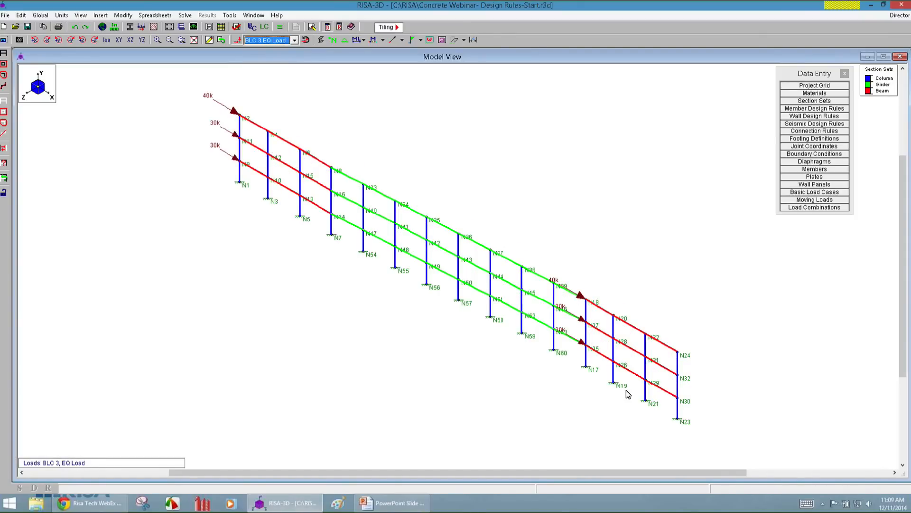
Solve the model as a batch solution of the marked load combinations, with an envelope included.
click(814, 207)
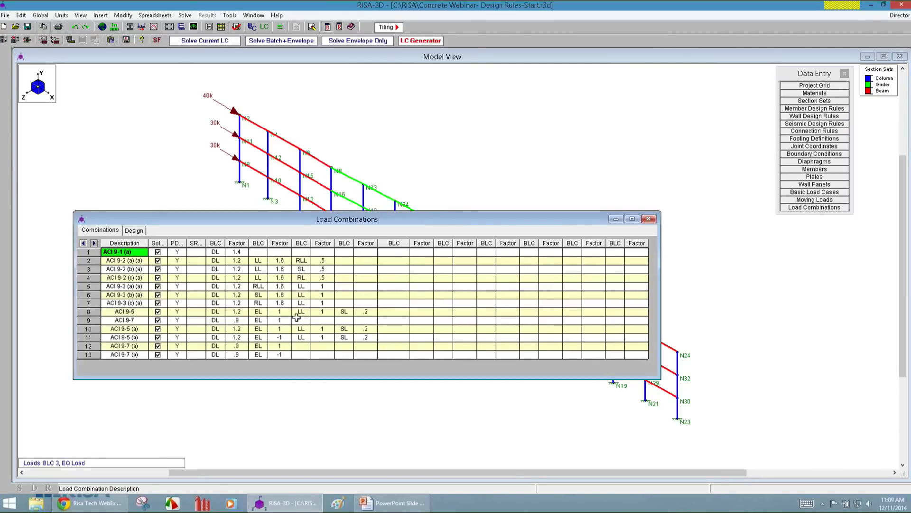
click(280, 26)
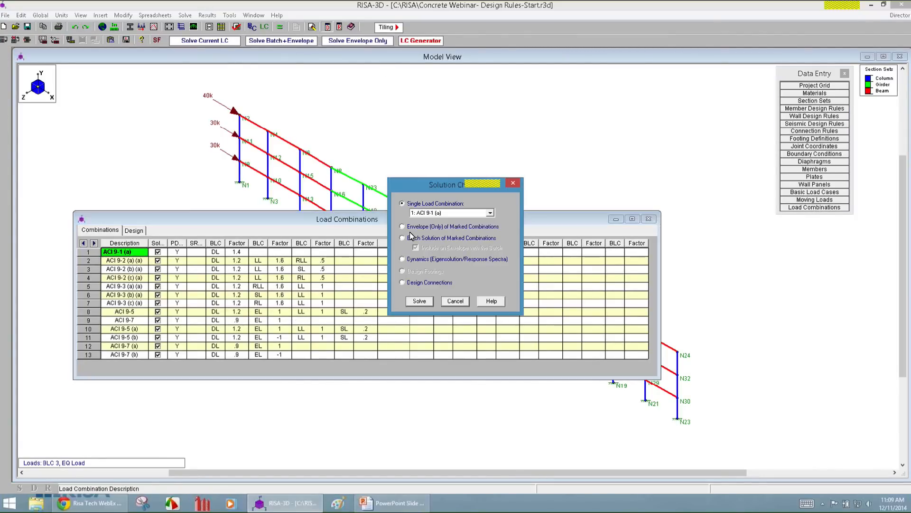
drag(422, 185, 411, 144)
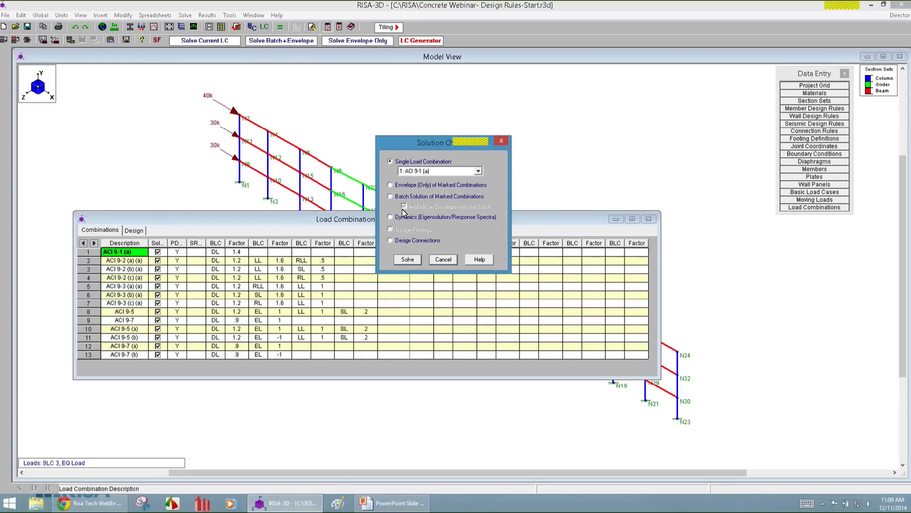
click(423, 198)
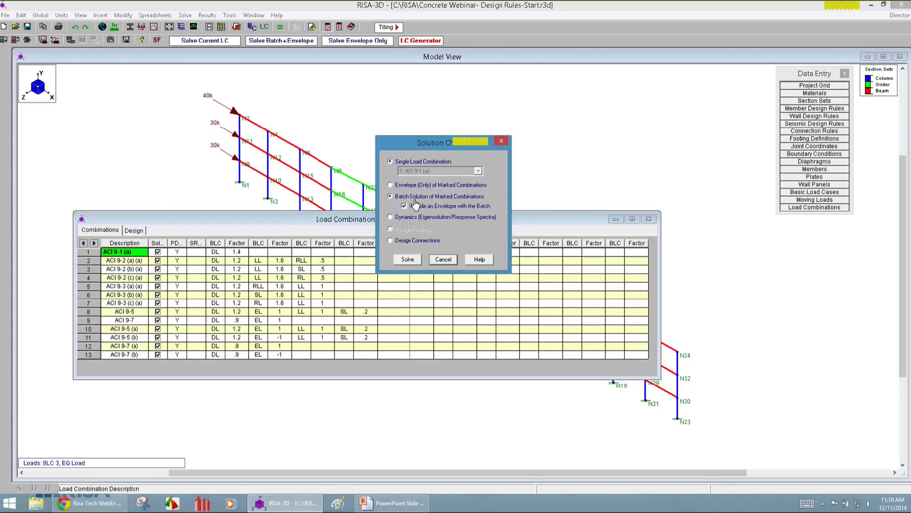
click(407, 262)
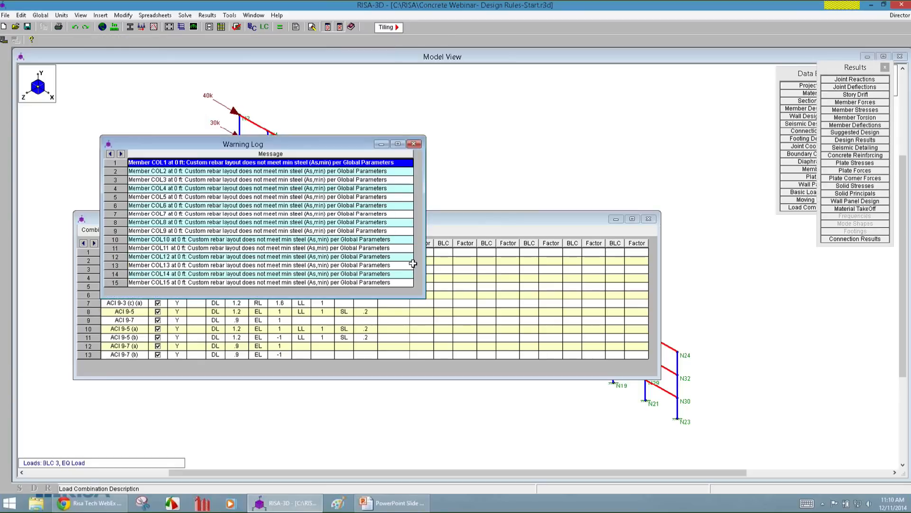
Examine the column rebar messages in the solution's warning log.
drag(335, 151, 641, 180)
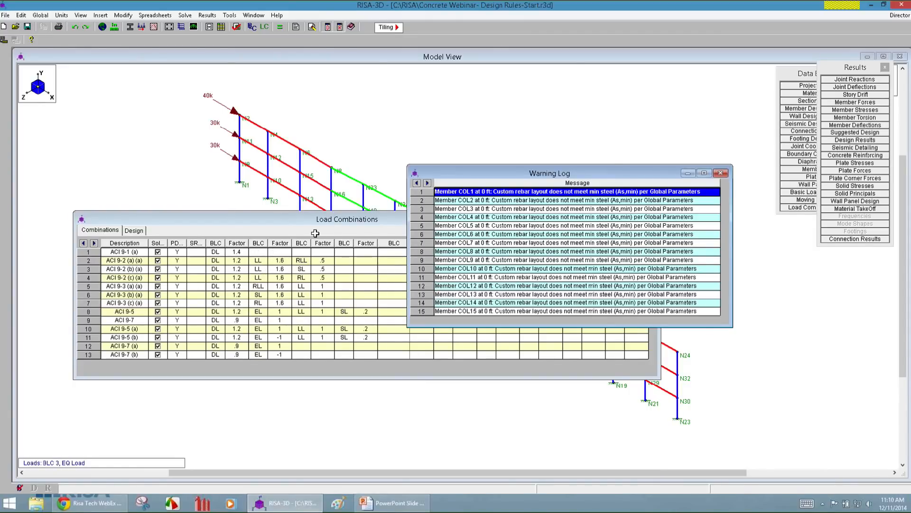
click(560, 218)
click(525, 194)
Check the minimum steel percentage for columns in the concrete global parameters, and close the warning log and load combinations.
click(102, 27)
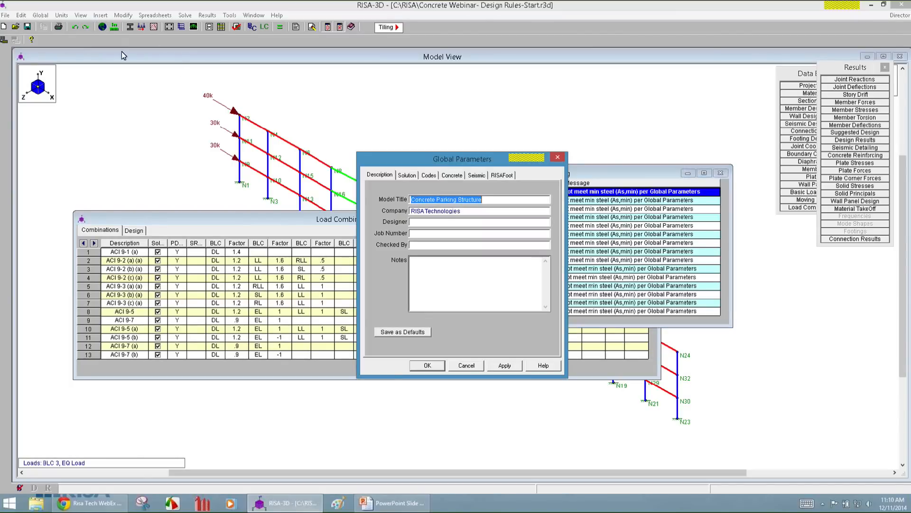
click(451, 176)
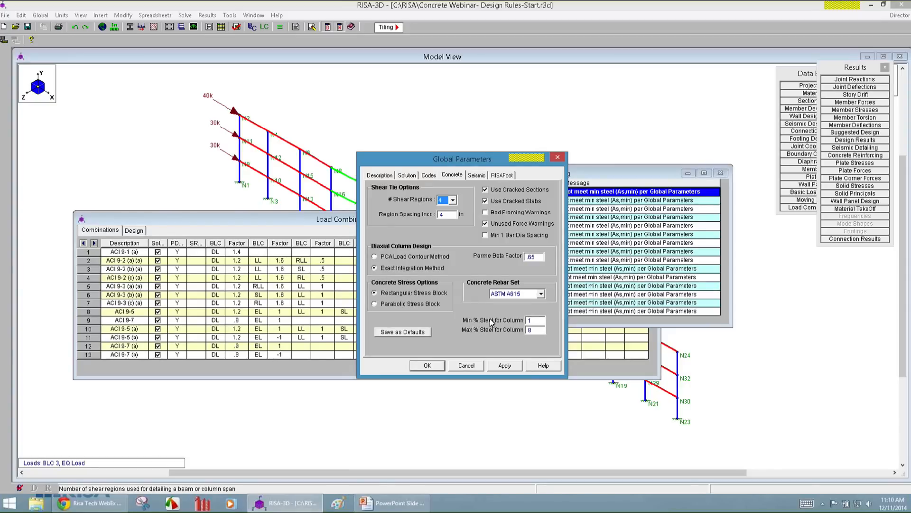
click(527, 321)
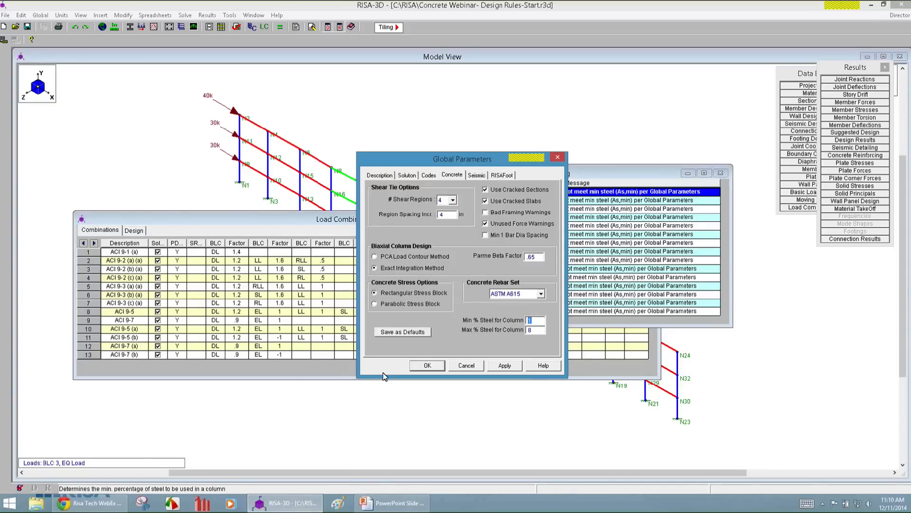
drag(431, 156, 301, 159)
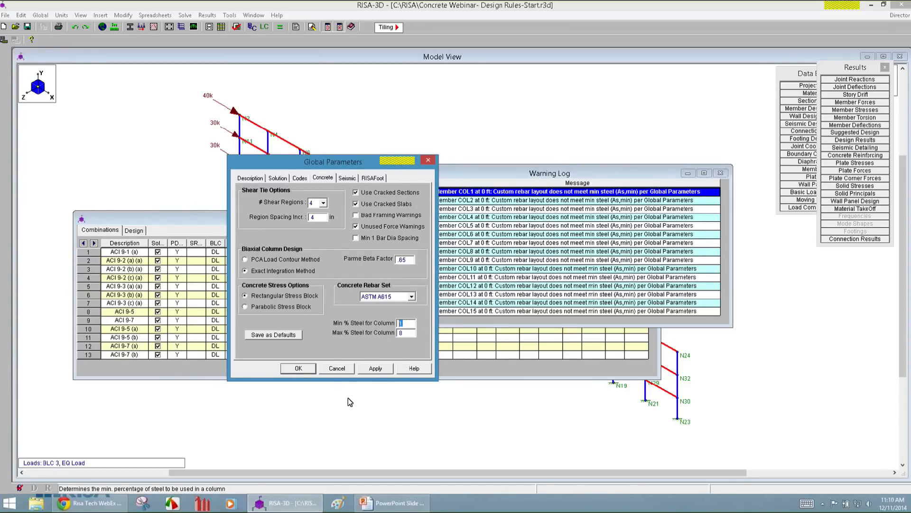
click(335, 371)
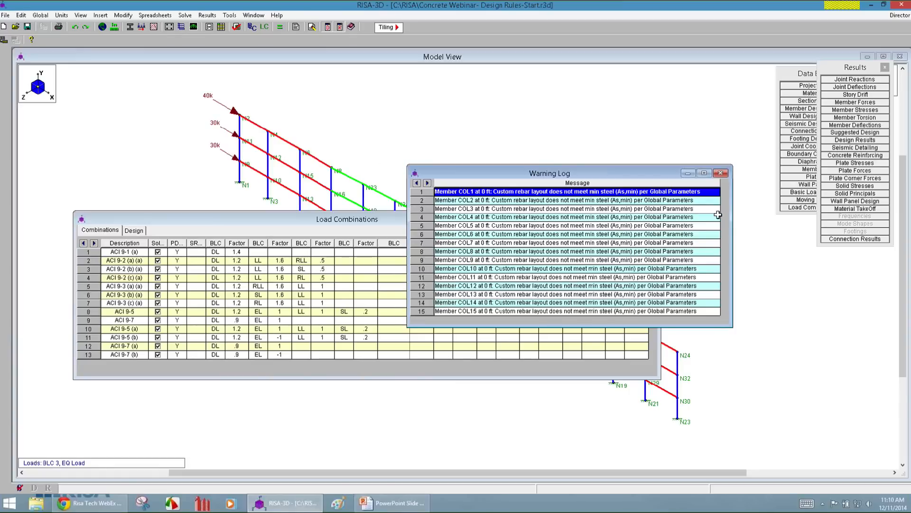
click(720, 173)
click(648, 219)
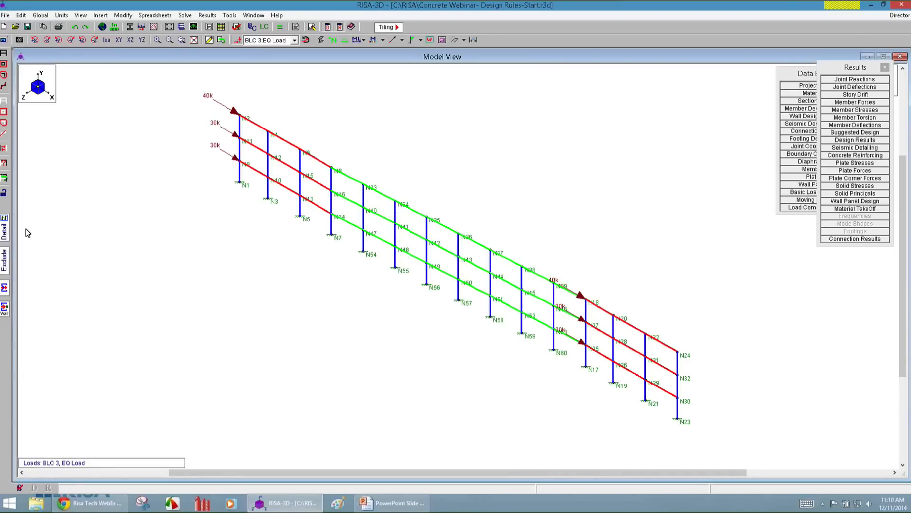
Examine the envelope detail report of the column at joint N7, including its code check, interaction diagram and column steel.
click(3, 227)
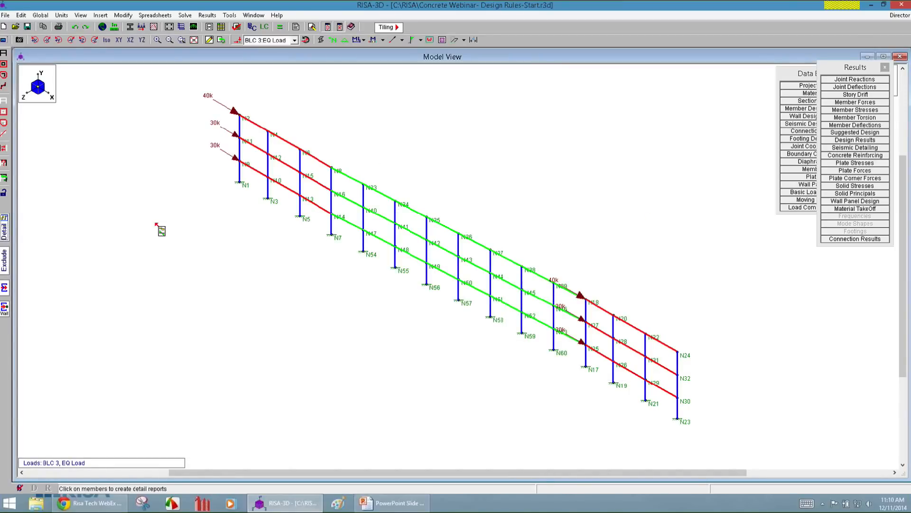
click(334, 231)
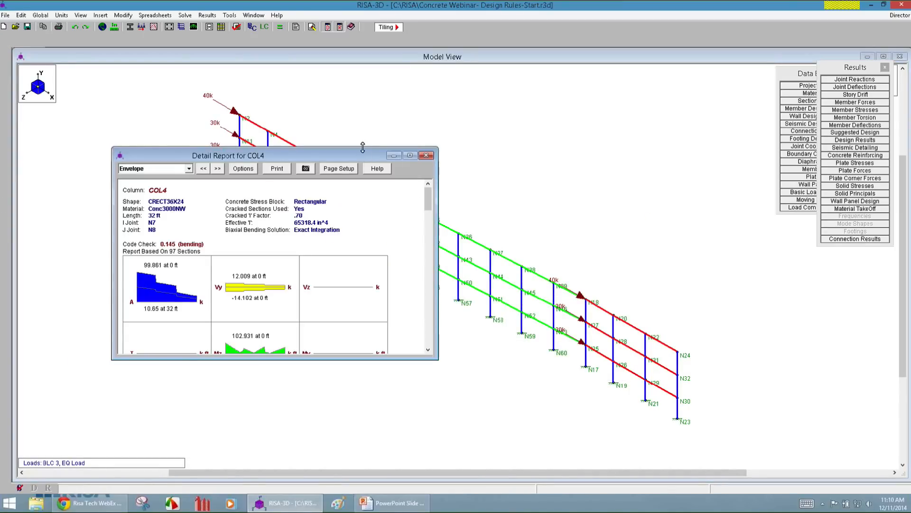
drag(363, 148, 377, 62)
drag(426, 139, 425, 149)
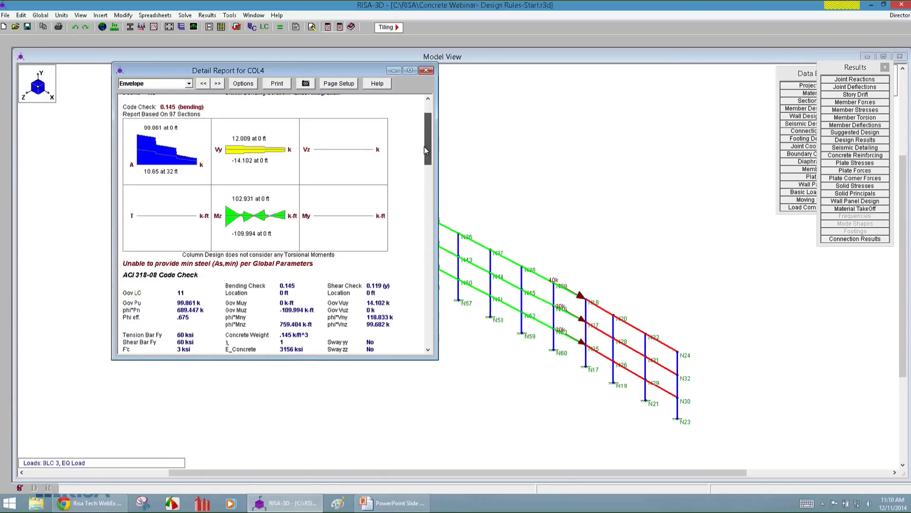
drag(265, 360, 269, 408)
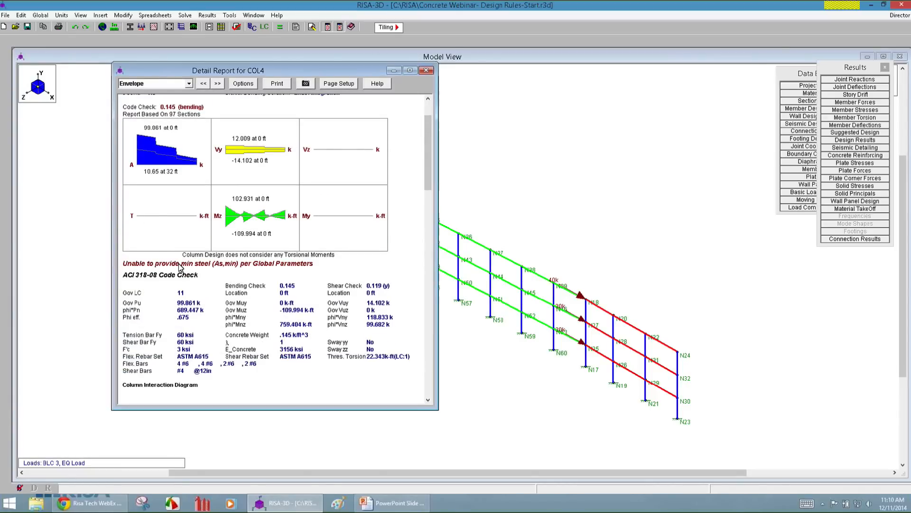
scroll(429, 156, down, 9)
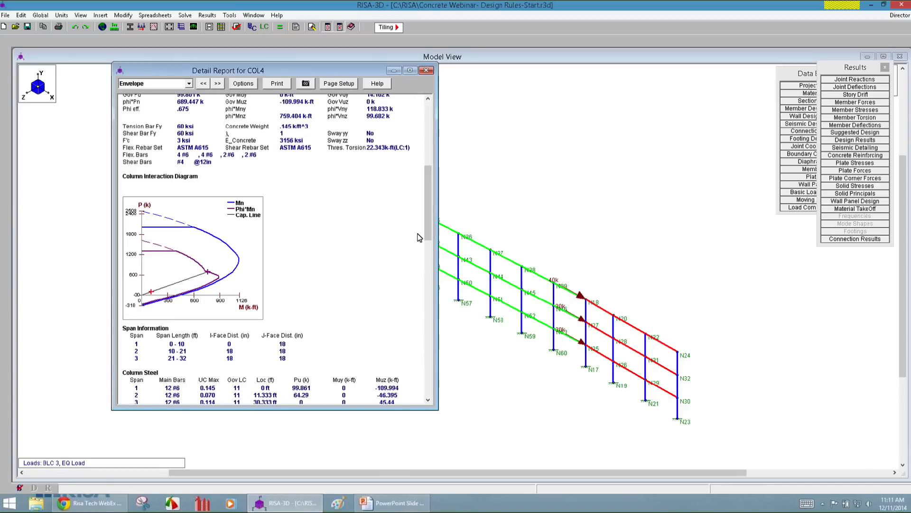
drag(427, 233, 430, 159)
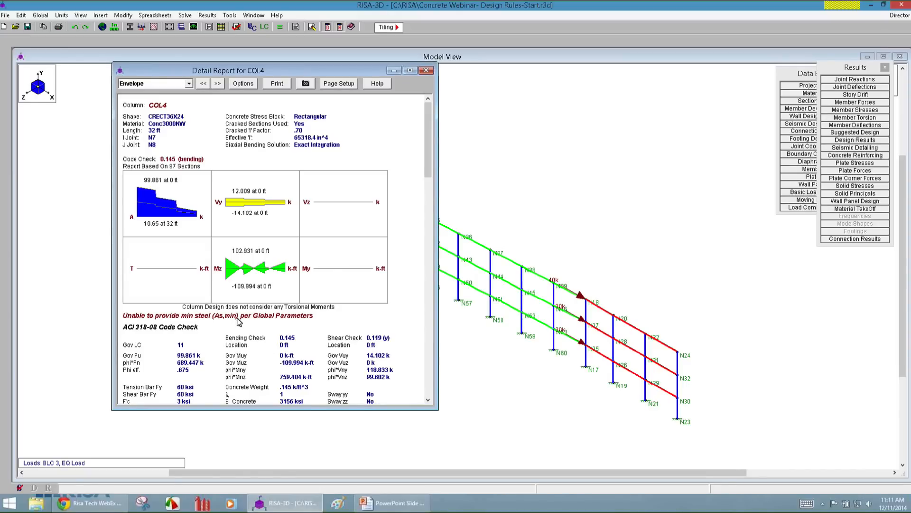
click(426, 70)
Open the Column design rule's rebar settings for editing, clearing the current results, with Column as the member type.
click(806, 74)
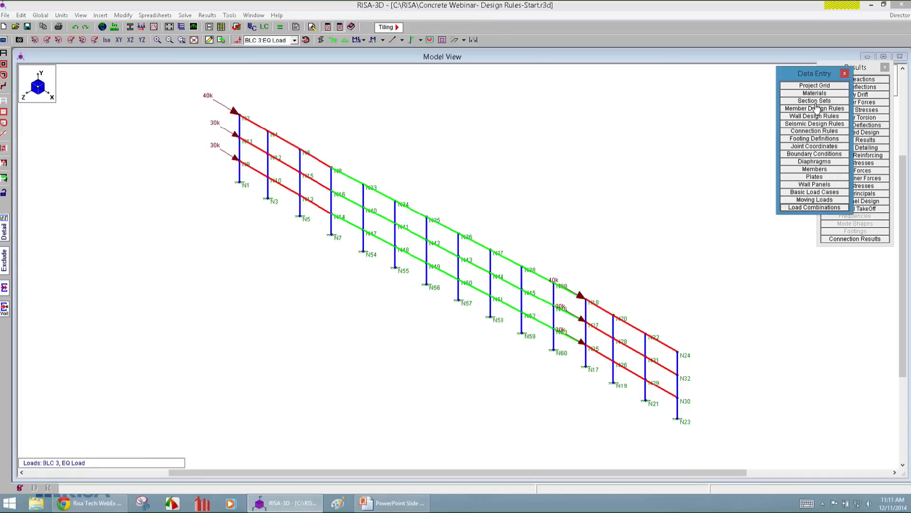
click(817, 110)
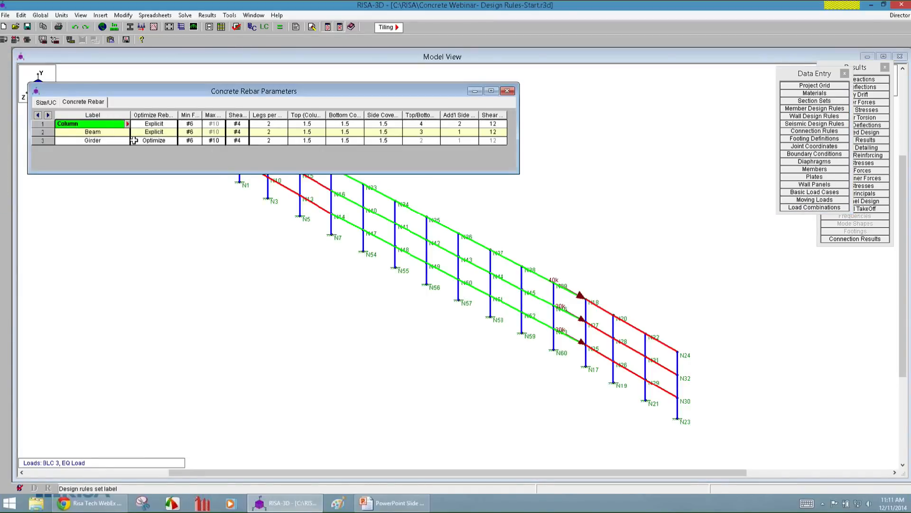
click(129, 124)
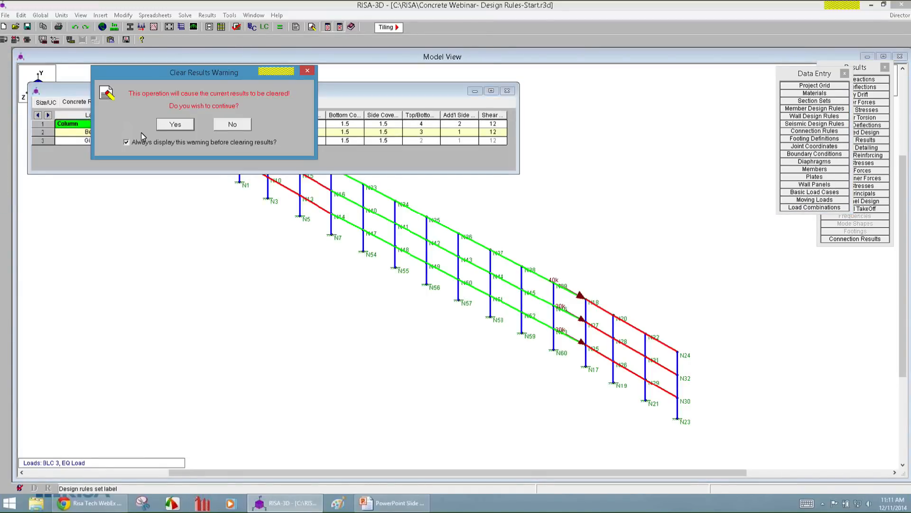
key(Return)
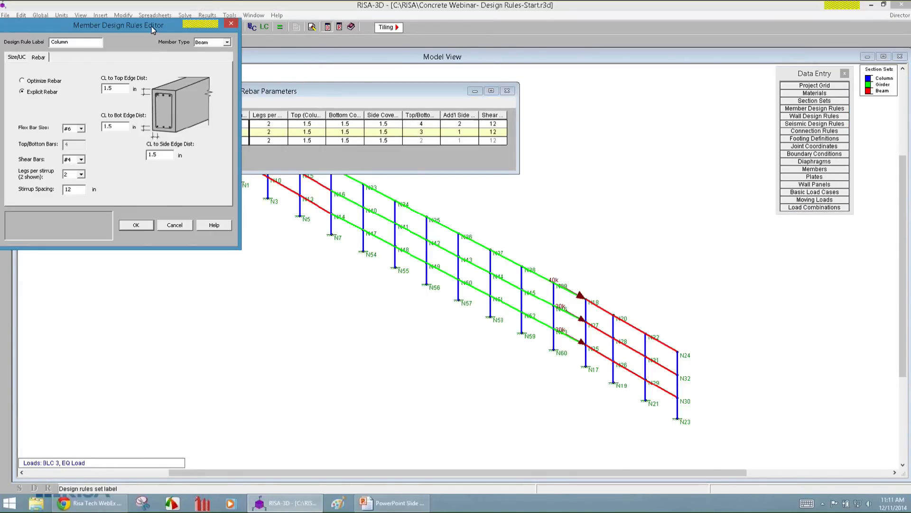
drag(153, 29, 361, 81)
click(422, 94)
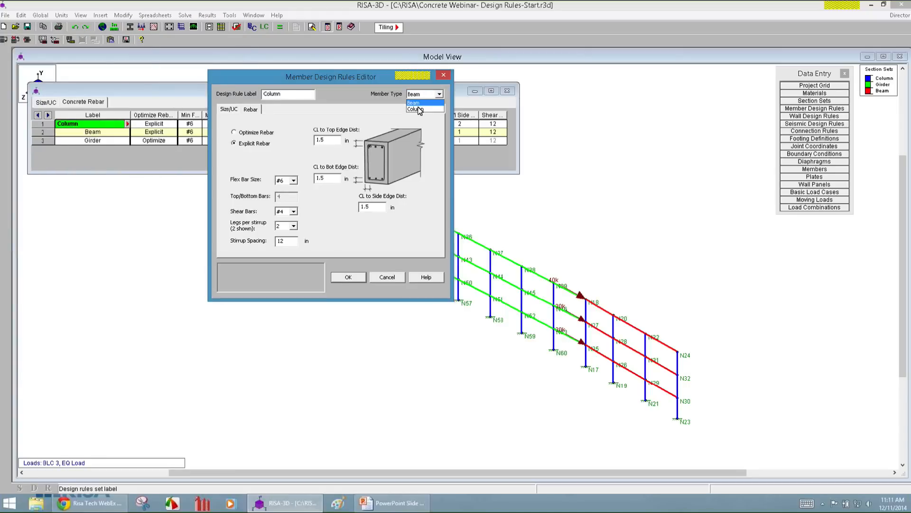
click(418, 109)
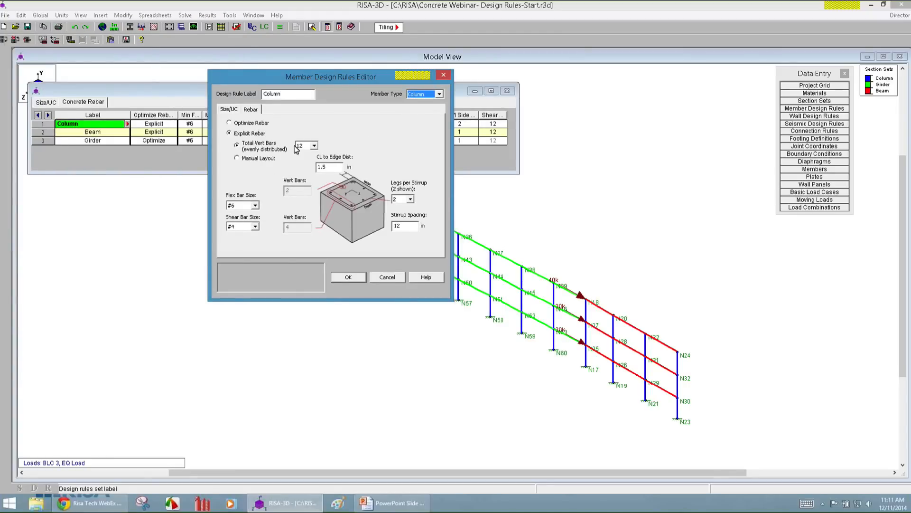
Set the Column rule's explicit rebar to 16 evenly distributed vertical bars with flexural bar size #7.
click(314, 146)
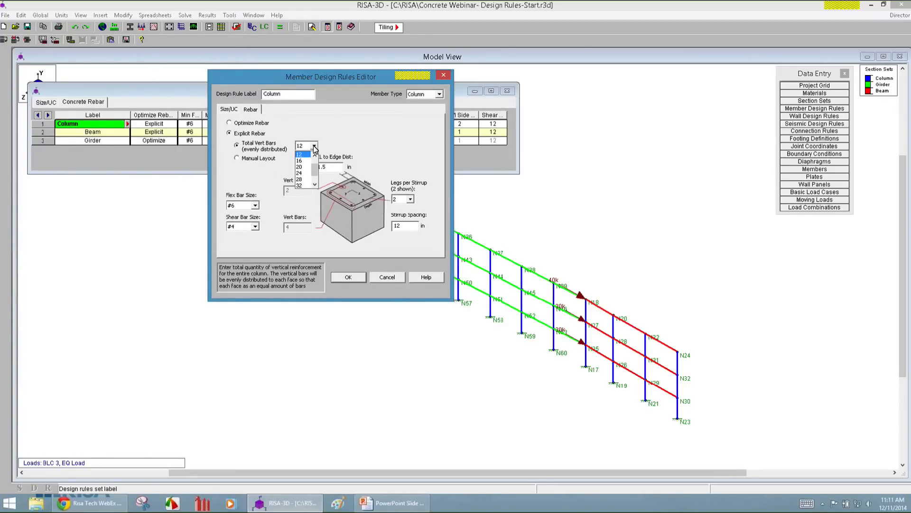
click(300, 161)
click(255, 205)
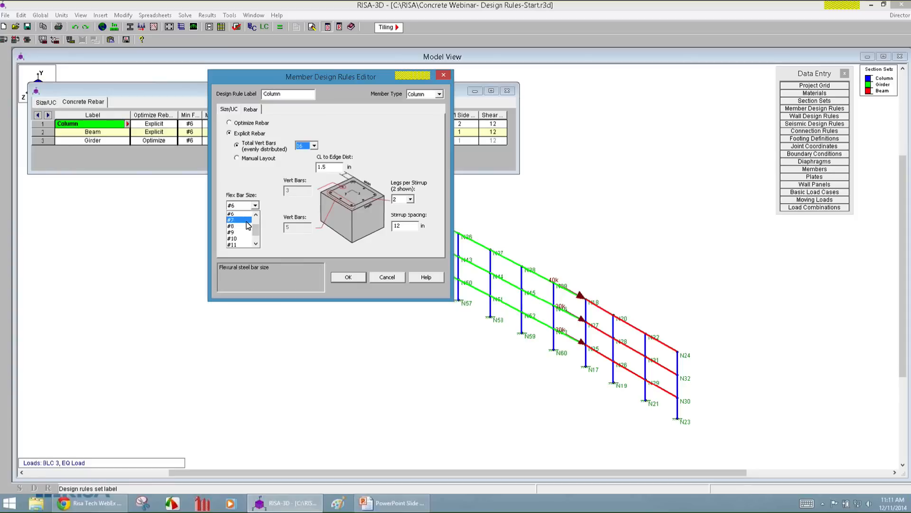
click(246, 224)
click(349, 277)
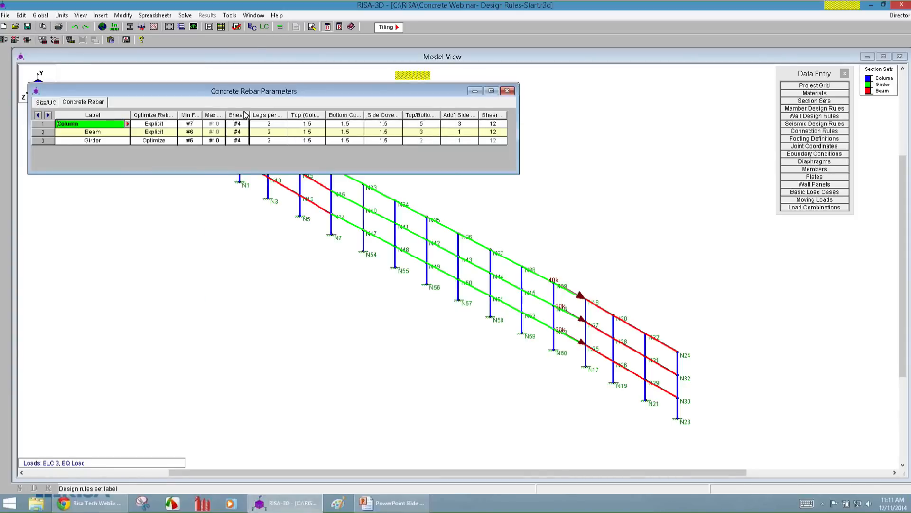
Re-solve the model as a batch solution of marked combinations with an envelope, and return to the model view.
click(280, 27)
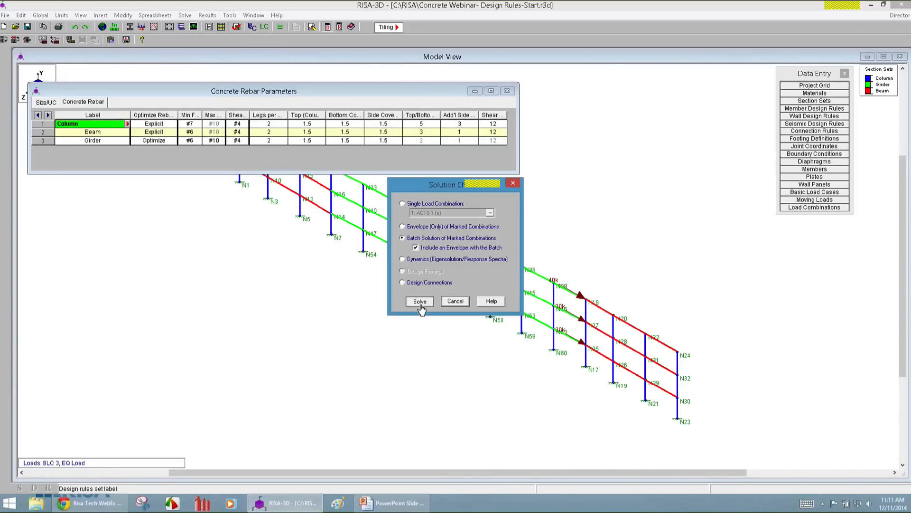
click(417, 307)
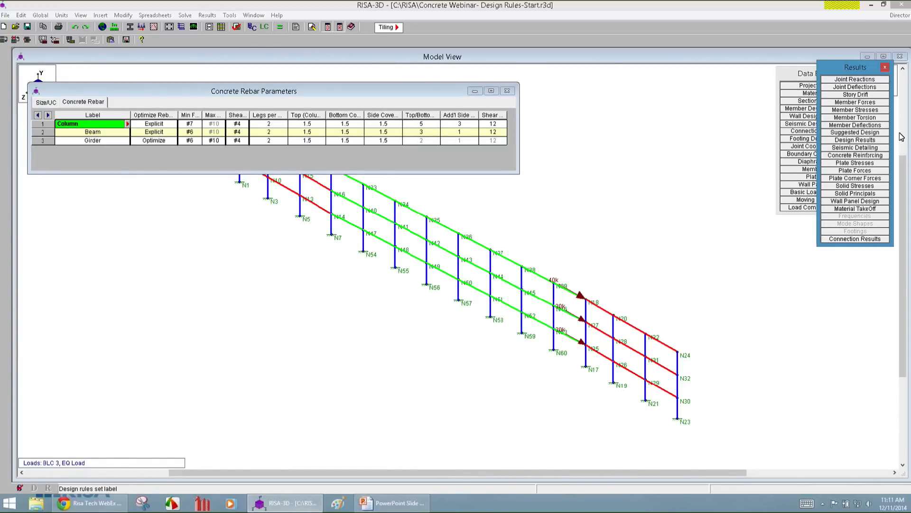
click(351, 363)
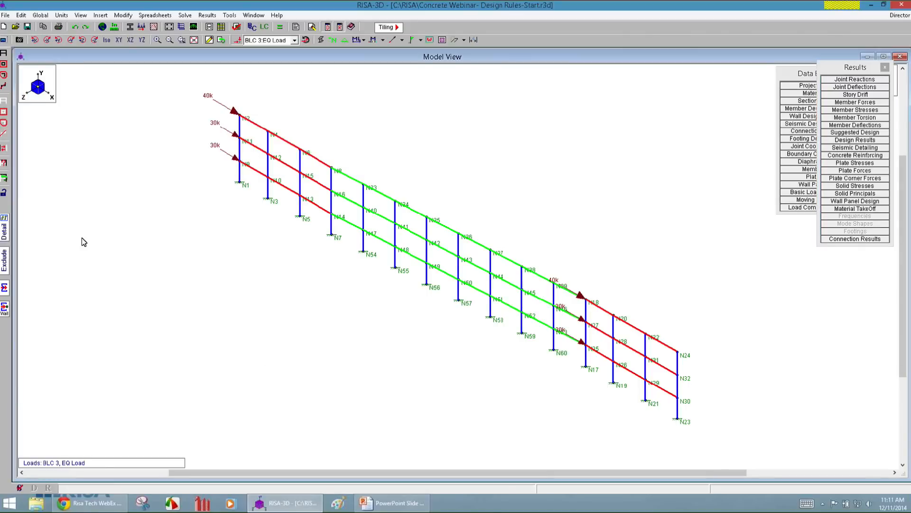
Open the envelope detail report for the column at joint N7 and enlarge it to show the code check.
click(5, 228)
click(334, 202)
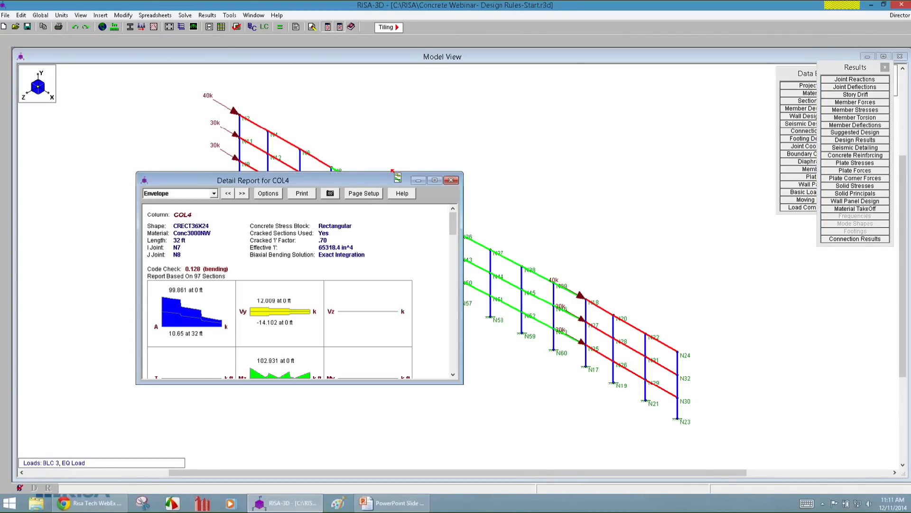
drag(397, 172, 399, 72)
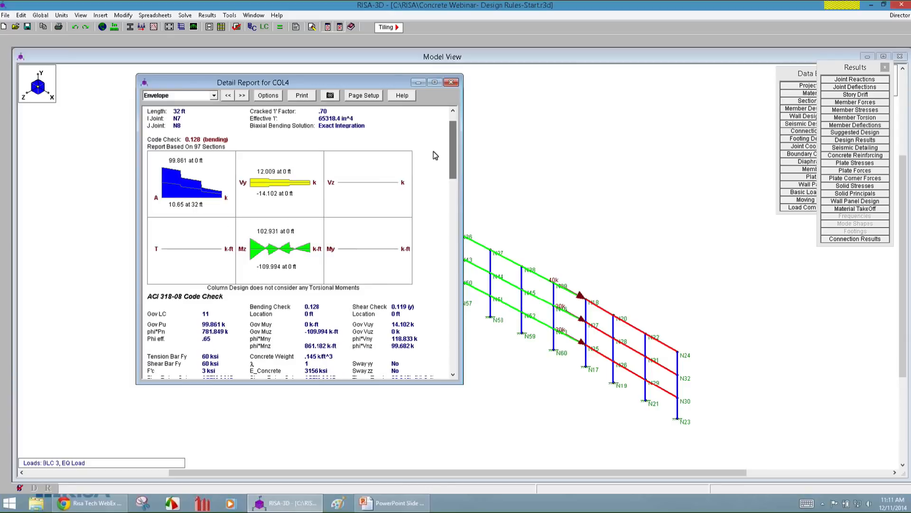
scroll(455, 124, down, 2)
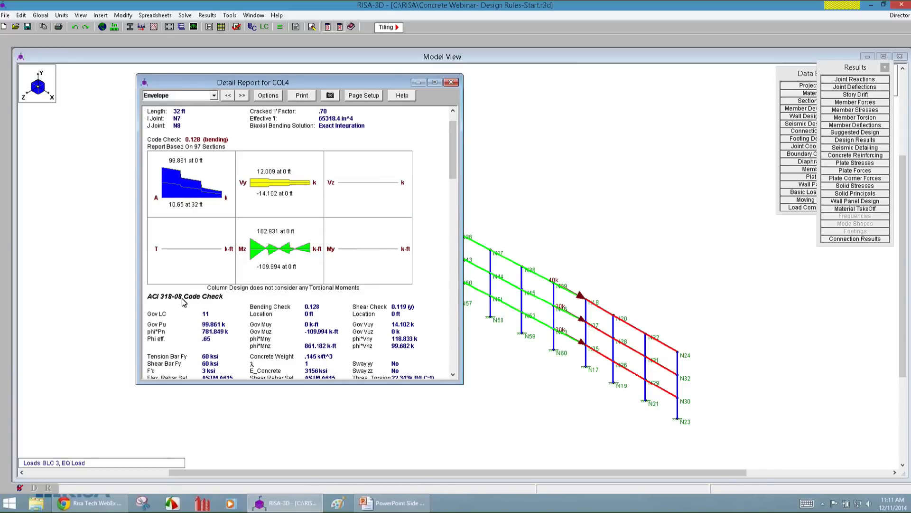
drag(379, 384, 380, 435)
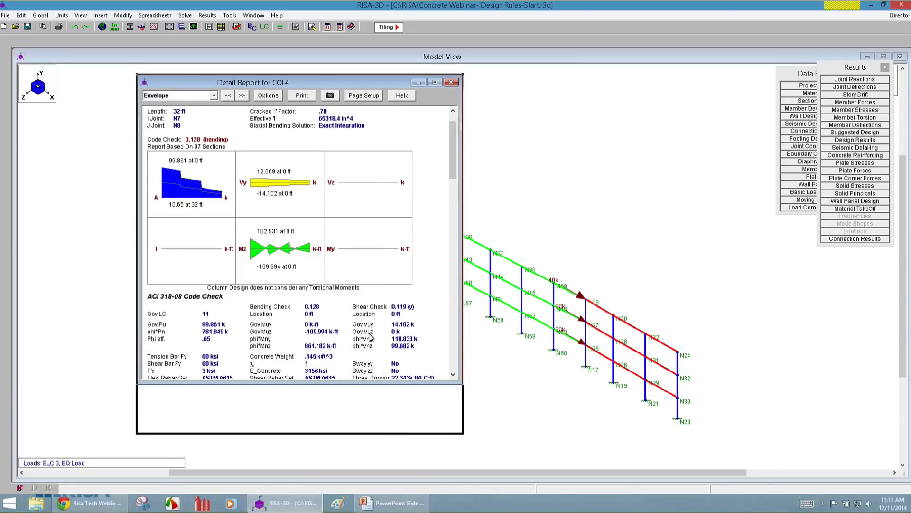
drag(454, 193, 452, 172)
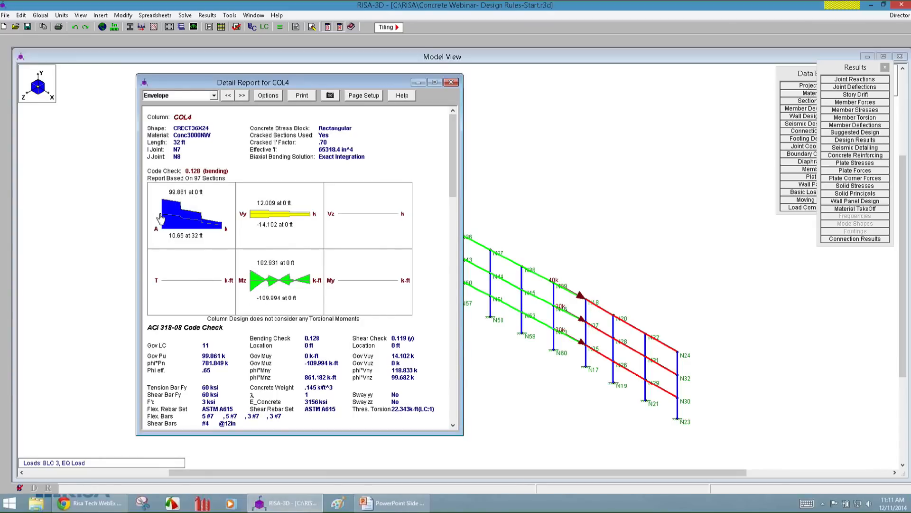
Examine the enveloped axial force, z-z moment and y shear diagrams of column COL4 in enlarged views.
click(195, 231)
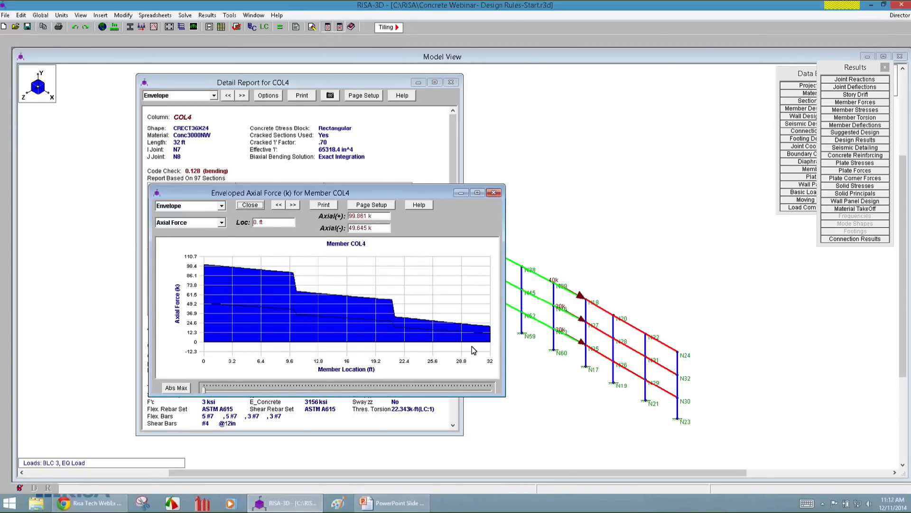
click(494, 193)
click(280, 294)
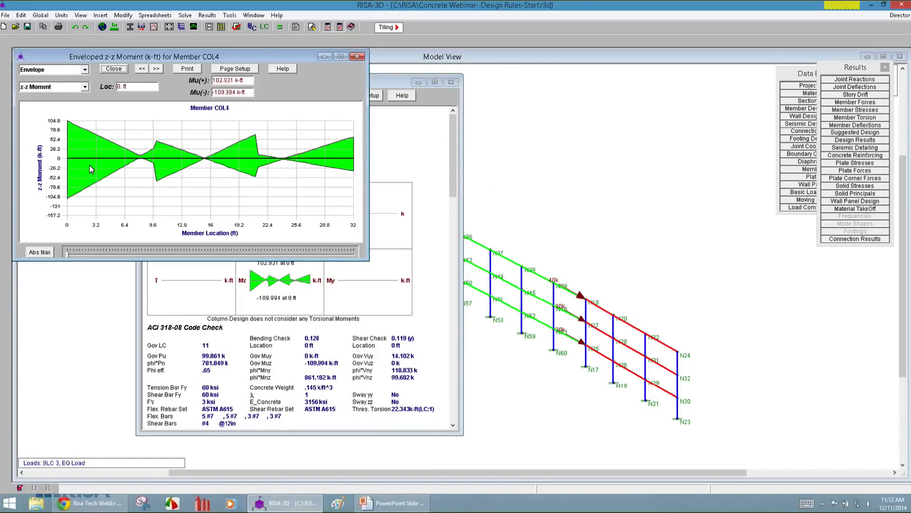
click(61, 69)
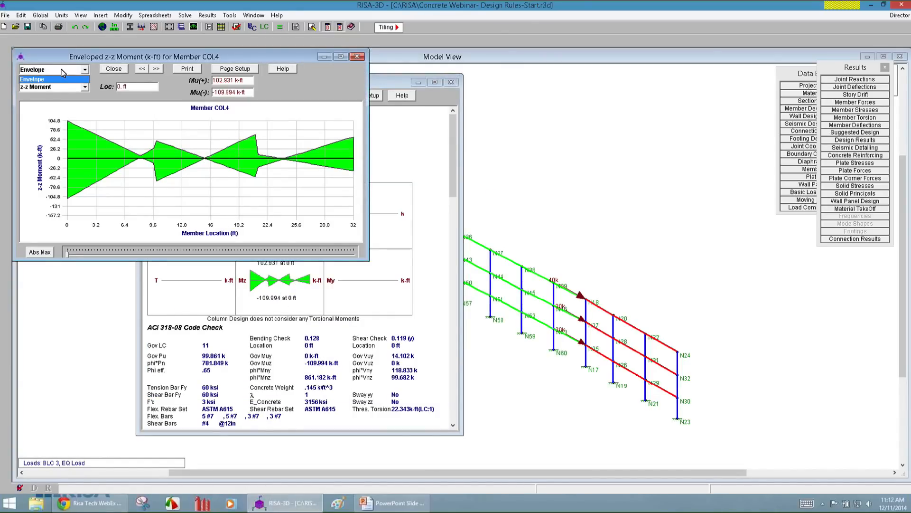
click(61, 69)
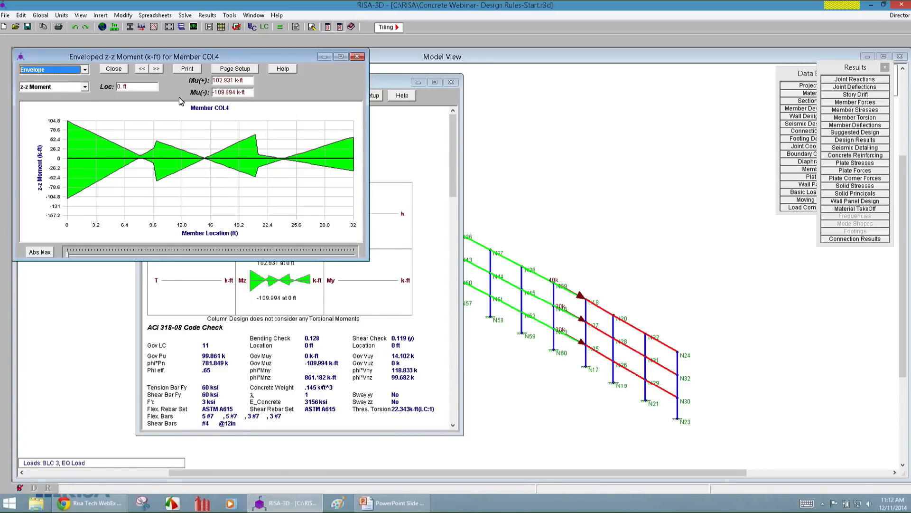
click(357, 56)
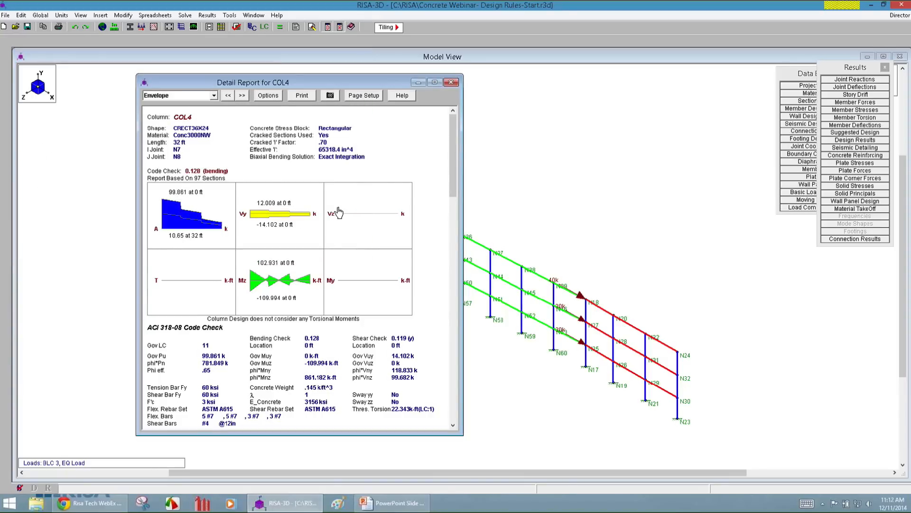
click(281, 216)
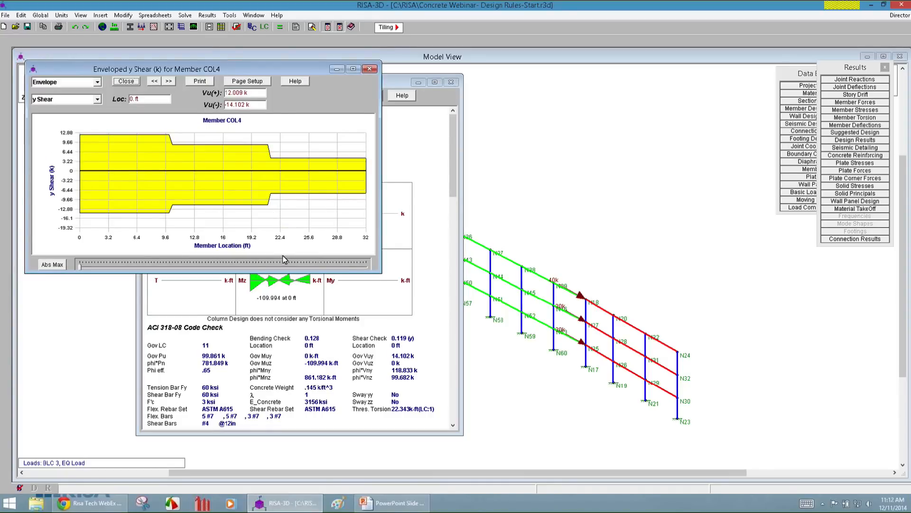
click(370, 69)
Review COL4's code check, interaction diagram, column steel, span results and rebar detailing, and close the detail report.
drag(454, 146, 455, 196)
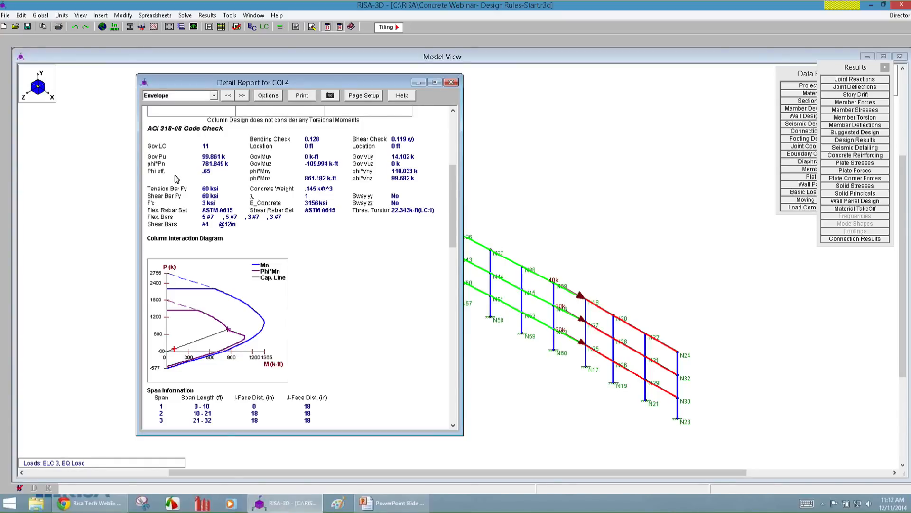
scroll(453, 220, up, 1)
drag(453, 219, 454, 197)
scroll(460, 226, down, 3)
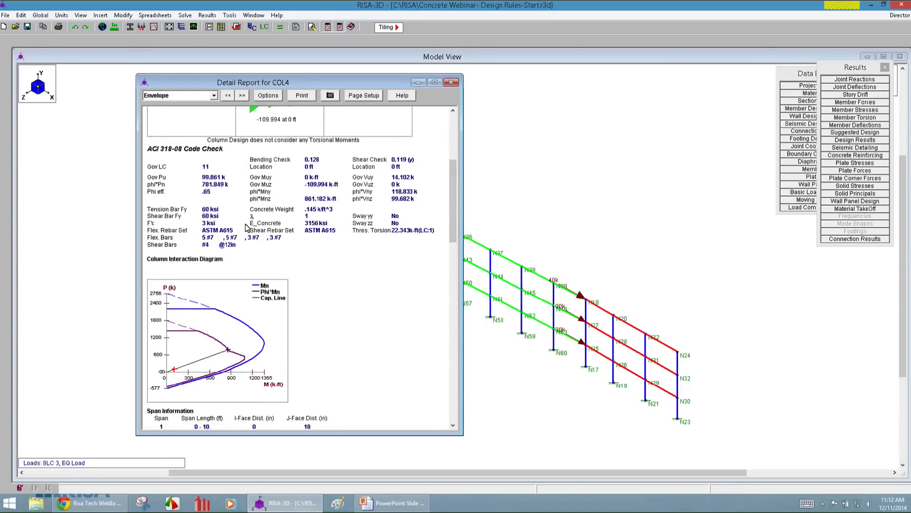
drag(451, 192, 456, 227)
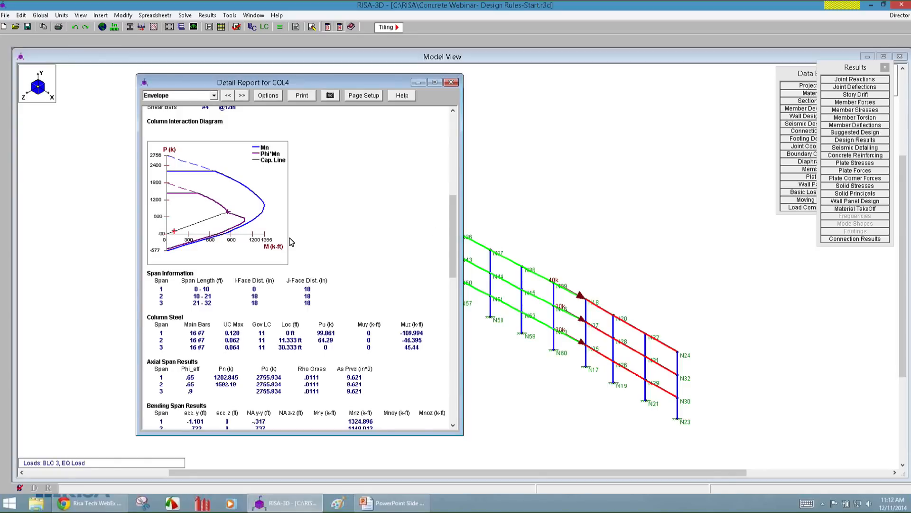
drag(452, 206, 471, 272)
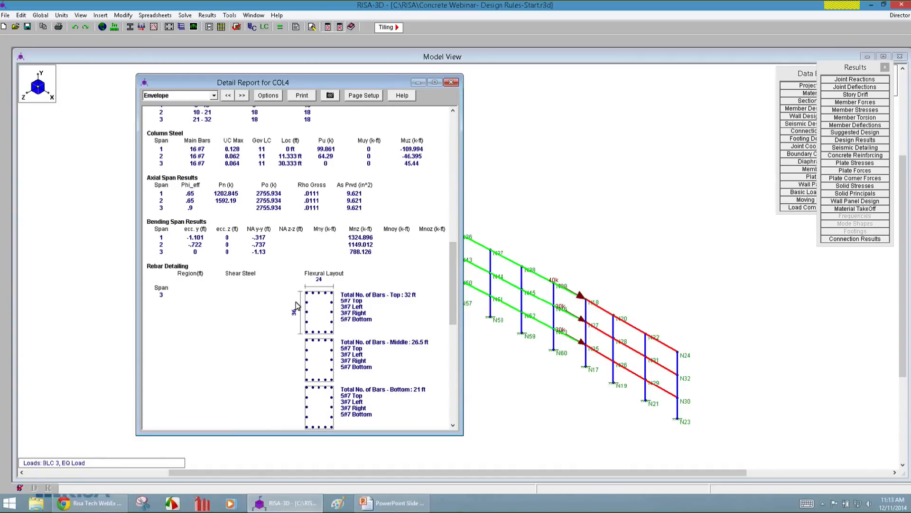
drag(449, 283, 453, 376)
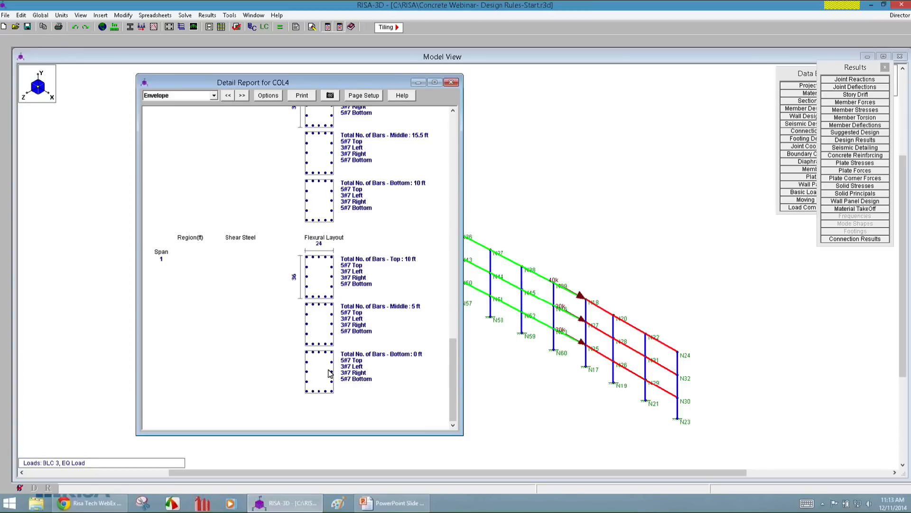
click(452, 84)
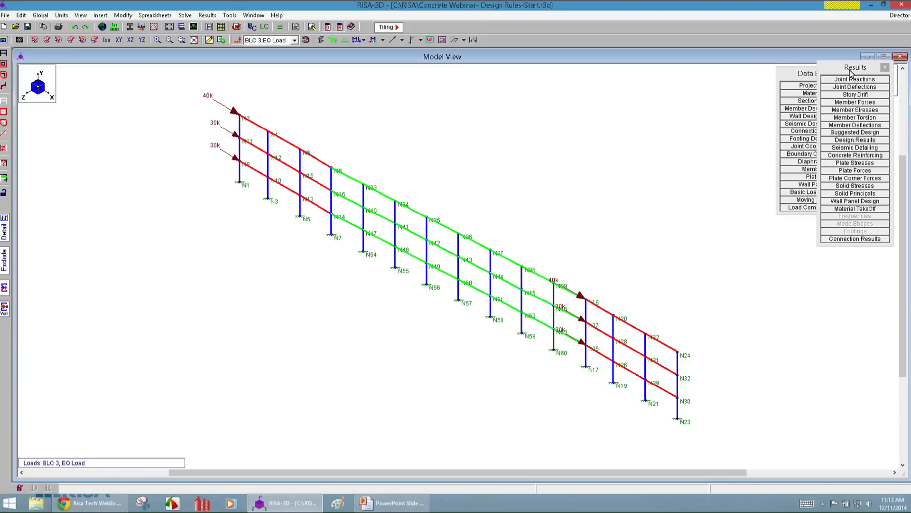
Review the concrete reinforcing results for bending and shear in the beams and columns, returning to beam bending.
drag(850, 72, 812, 73)
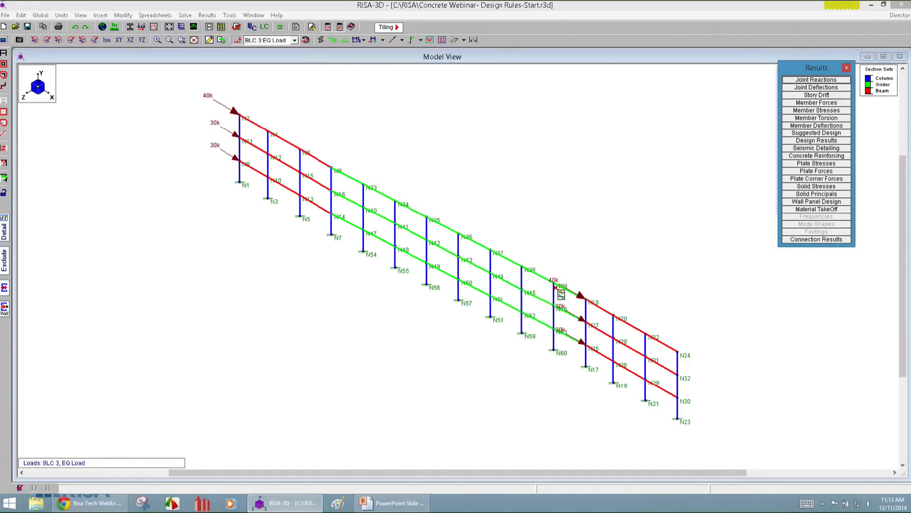
click(821, 157)
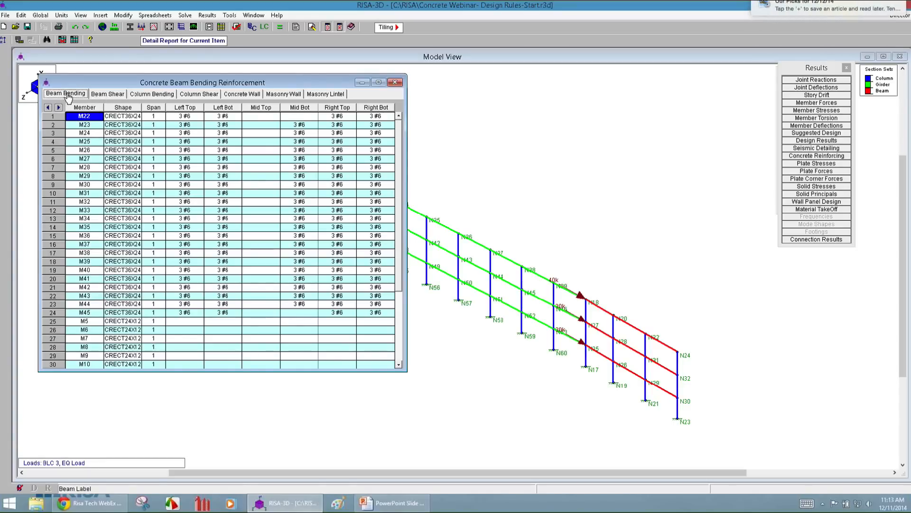
click(113, 95)
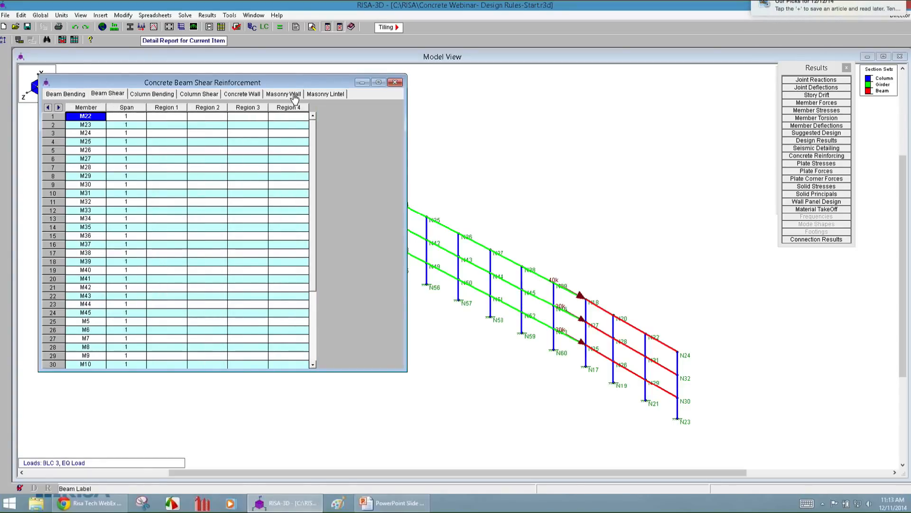
scroll(312, 145, down, 1)
mouse_move(311, 144)
mouse_down()
mouse_move(317, 227)
mouse_move(312, 138)
mouse_up()
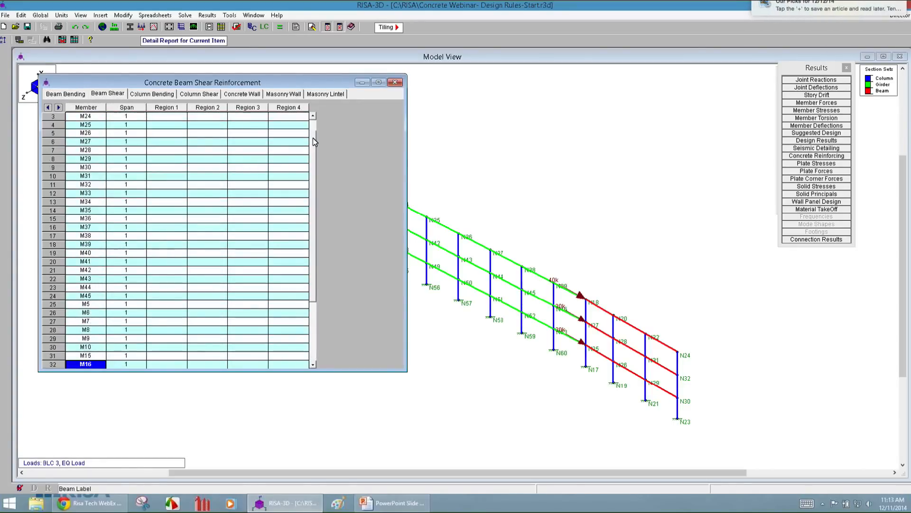
click(149, 96)
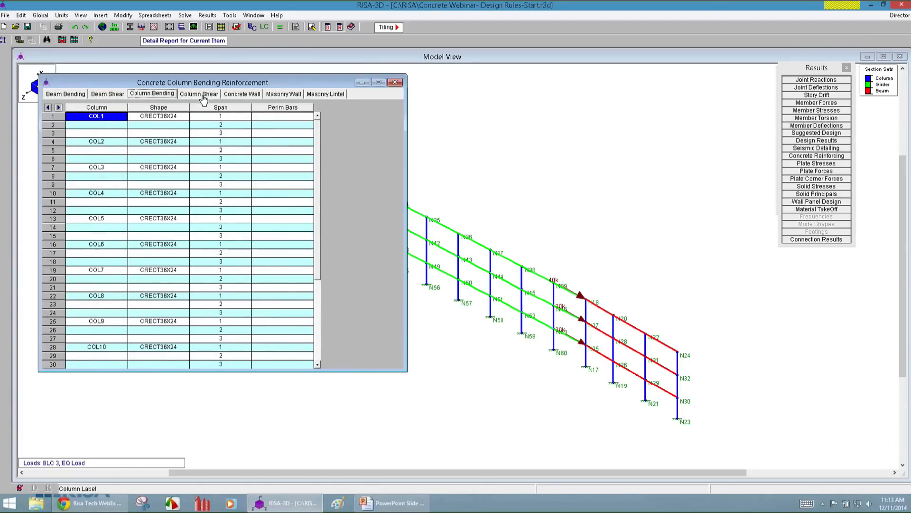
click(203, 95)
mouse_move(313, 141)
mouse_down()
mouse_move(315, 226)
mouse_move(313, 138)
mouse_up()
click(161, 94)
click(192, 94)
click(65, 94)
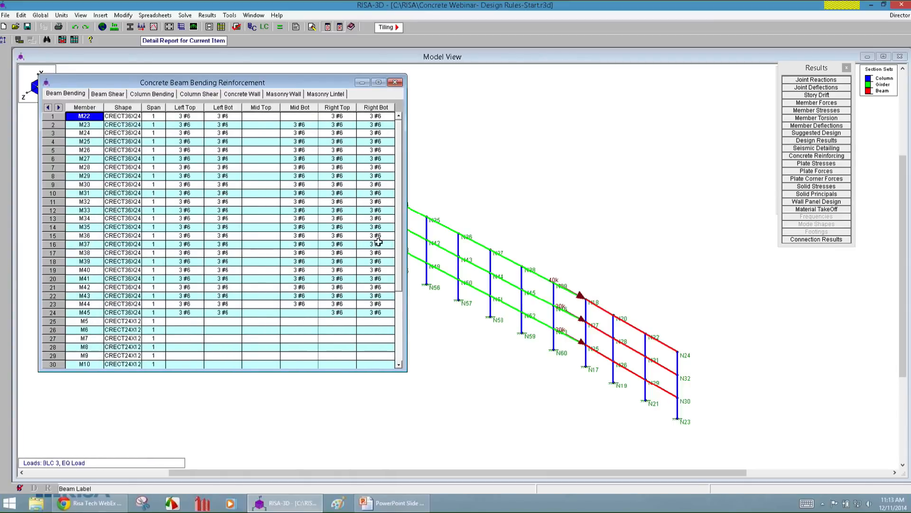
Open the envelope detail report for the girder between joints N43 and N44 and enlarge it to show more results.
click(593, 183)
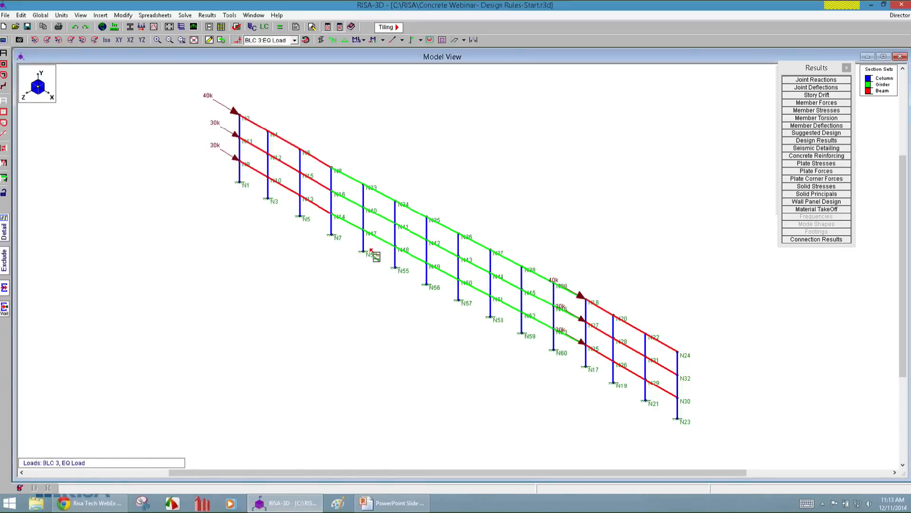
click(481, 269)
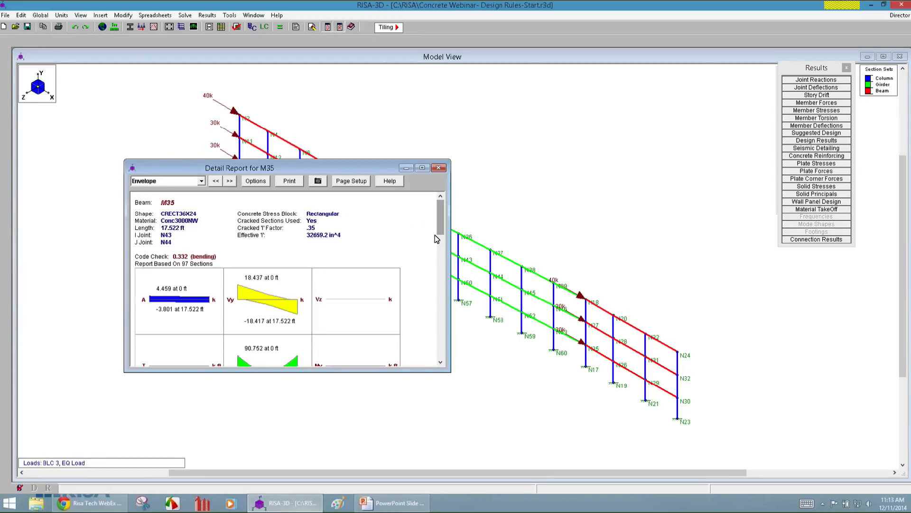
drag(421, 373, 422, 444)
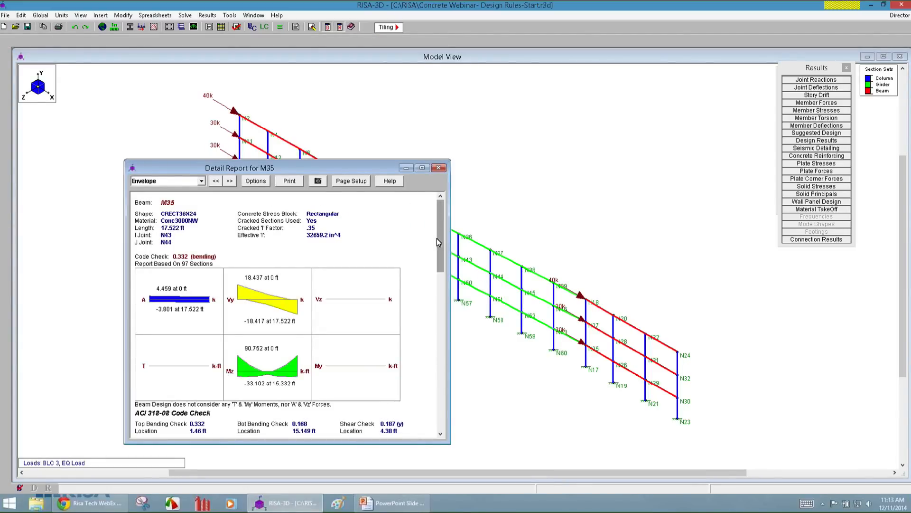
drag(228, 161, 229, 73)
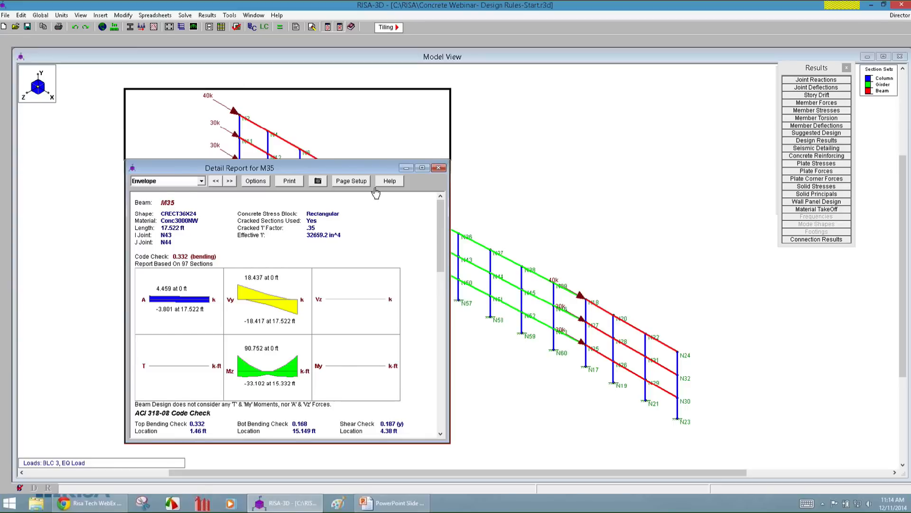
Review girder M35's bending and shear steel, span results, rebar detailing and cross sections, and close the detail report.
drag(442, 214, 439, 321)
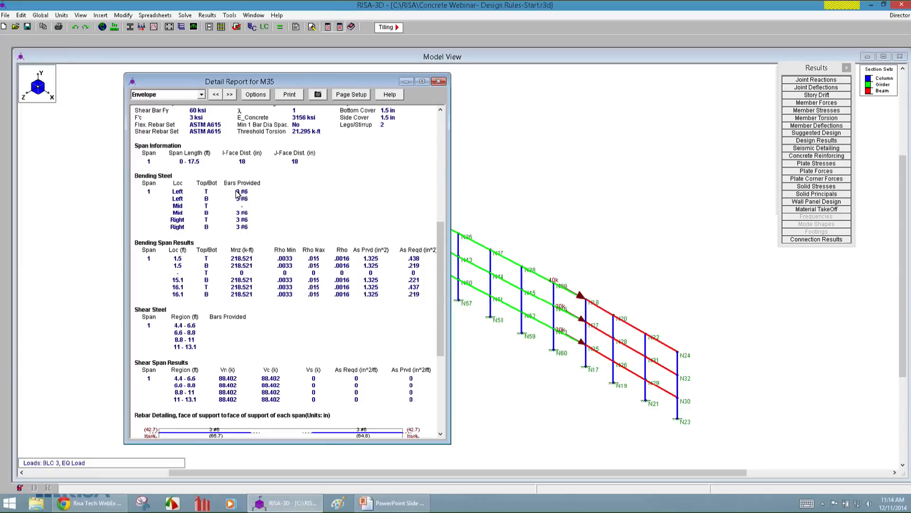
drag(442, 273, 437, 354)
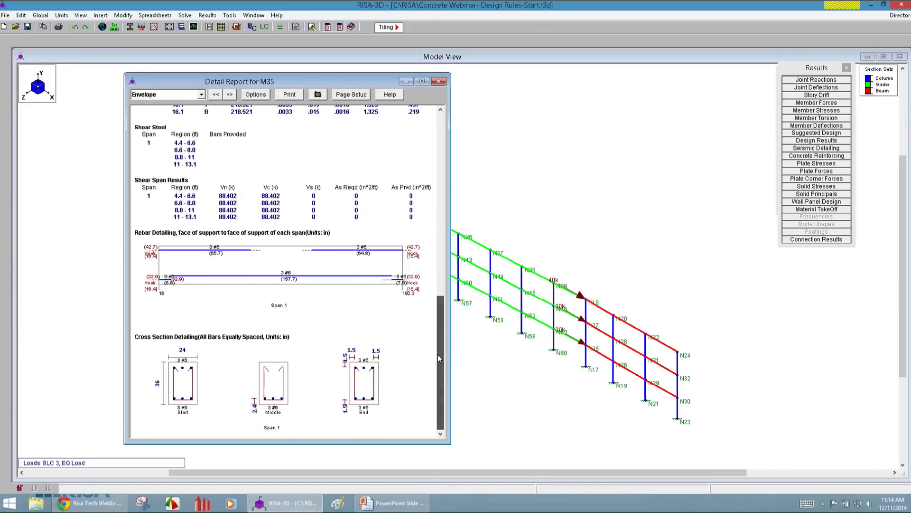
click(439, 82)
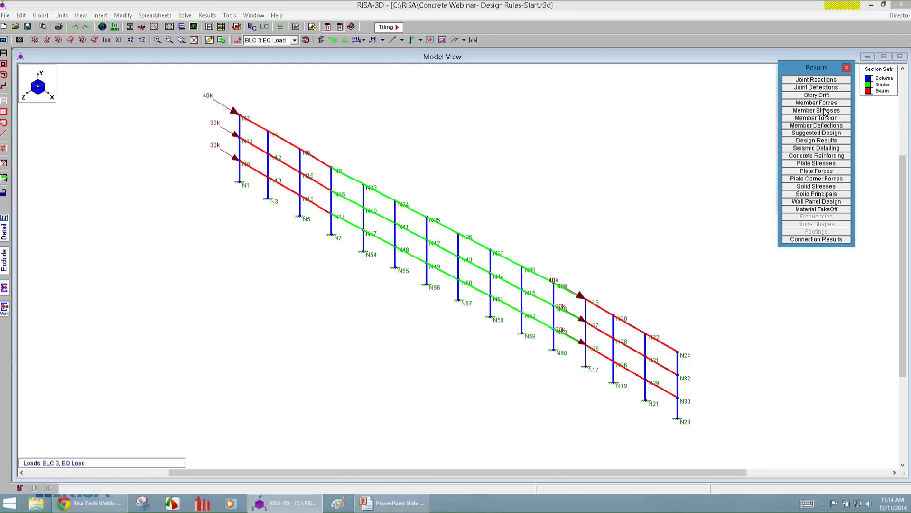
Move the Results toolbar aside to uncover the Data Entry toolbar, and switch to the PowerPoint presentation.
drag(825, 67, 862, 199)
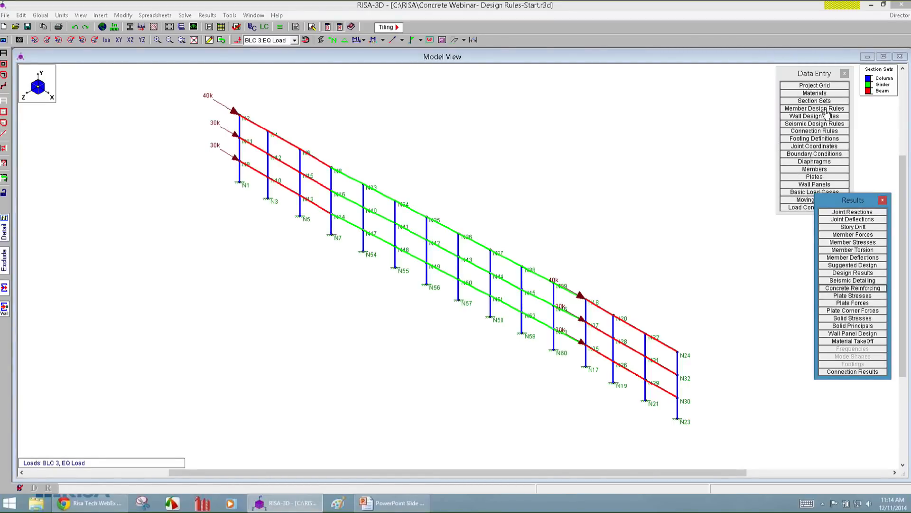
click(407, 505)
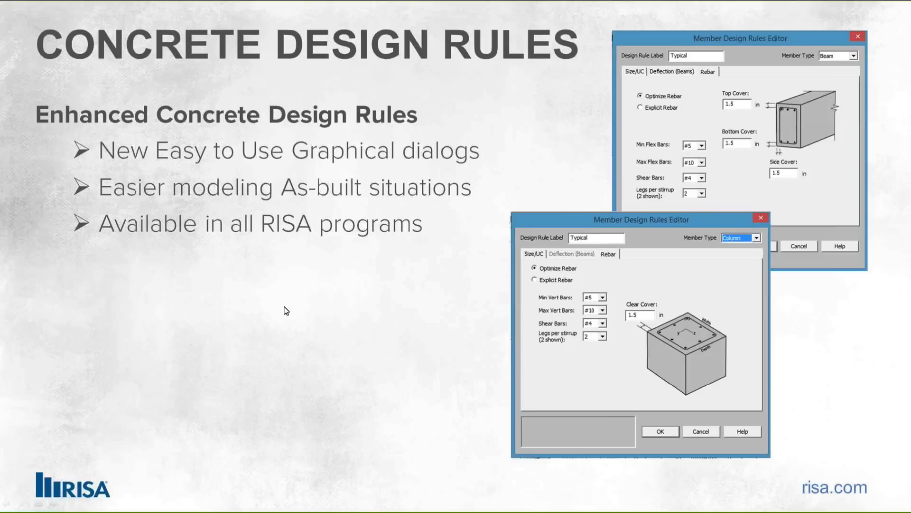
click(287, 311)
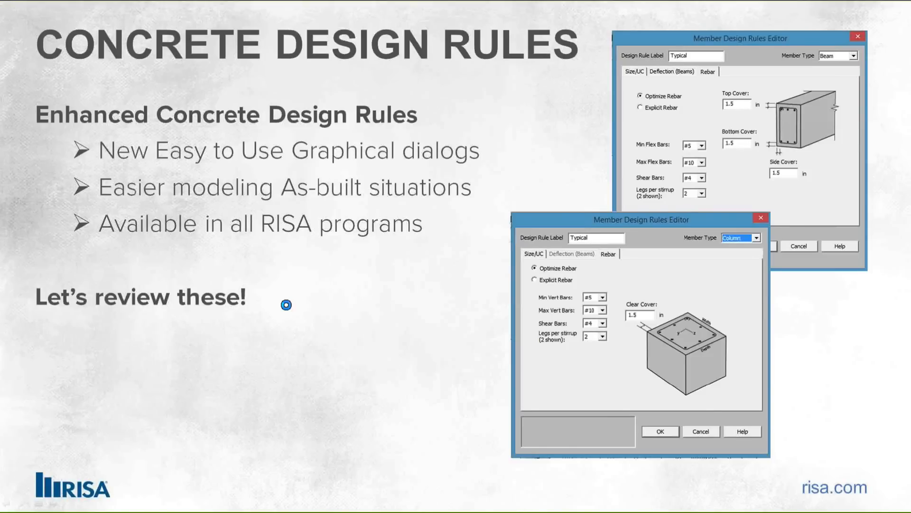
click(287, 310)
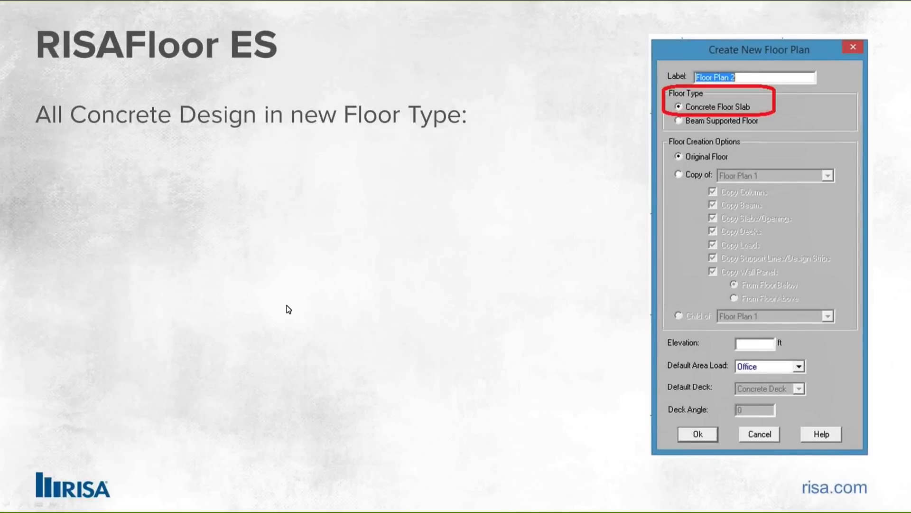
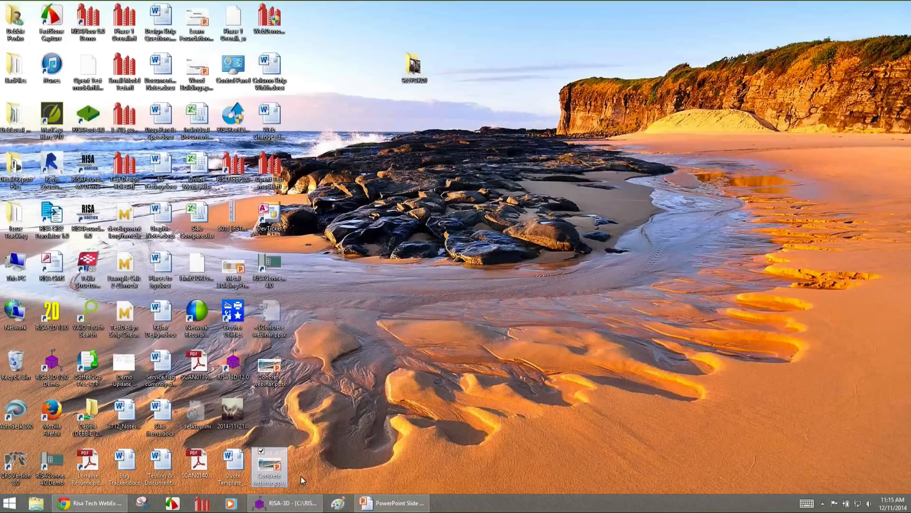
Close RISA-3D, leaving the slide show running, and return to the desktop.
click(303, 504)
right_click(303, 504)
click(294, 476)
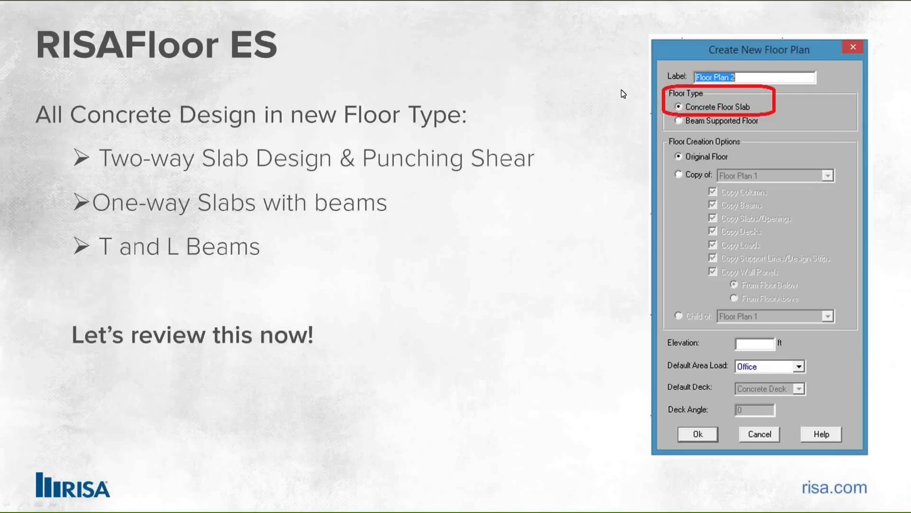
key(super+d)
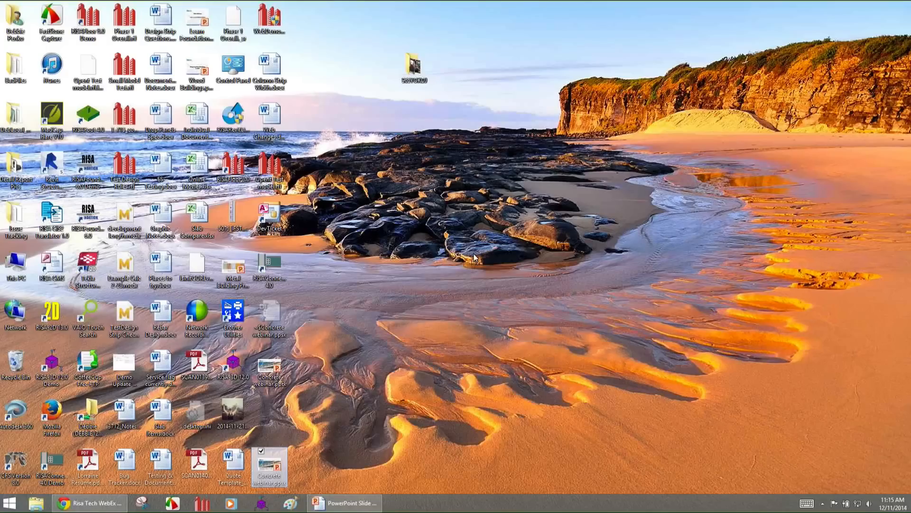
Launch RISAFloor, open the Concrete Webinar TwoWay-Start.rfl model and accept its global parameters.
click(202, 504)
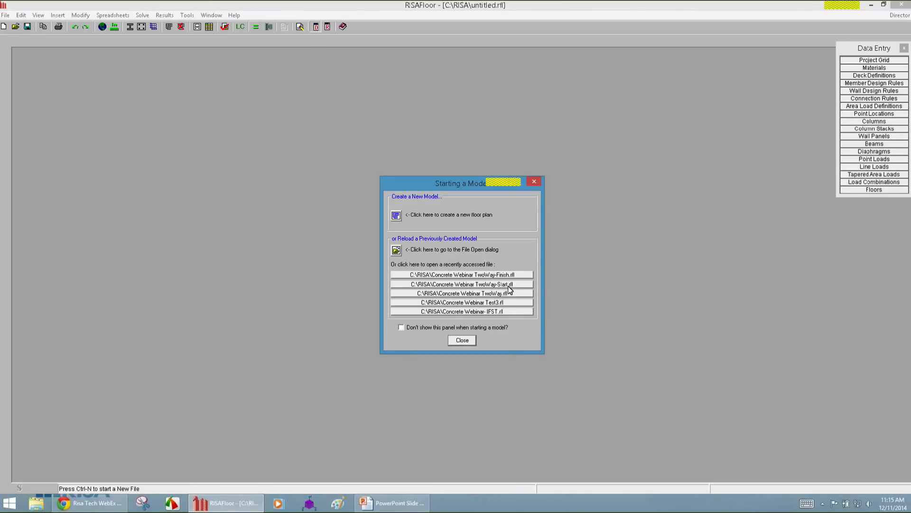
click(509, 285)
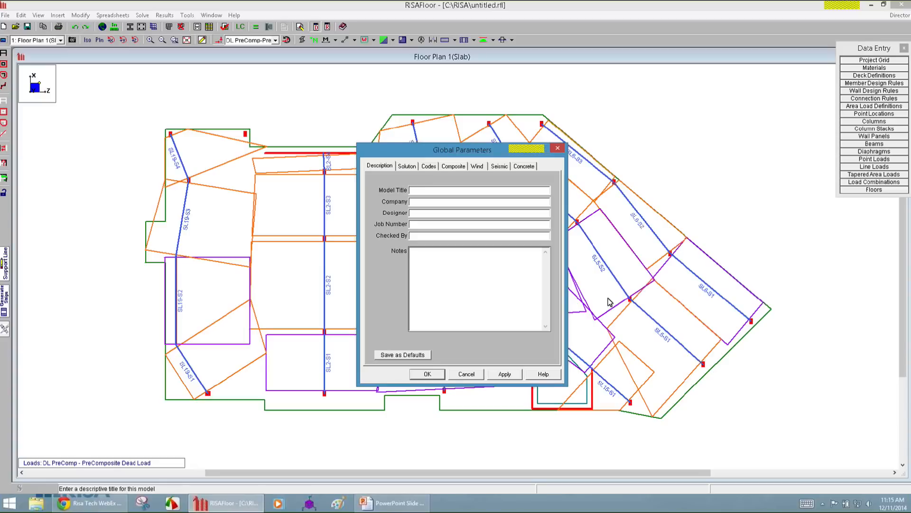
click(427, 374)
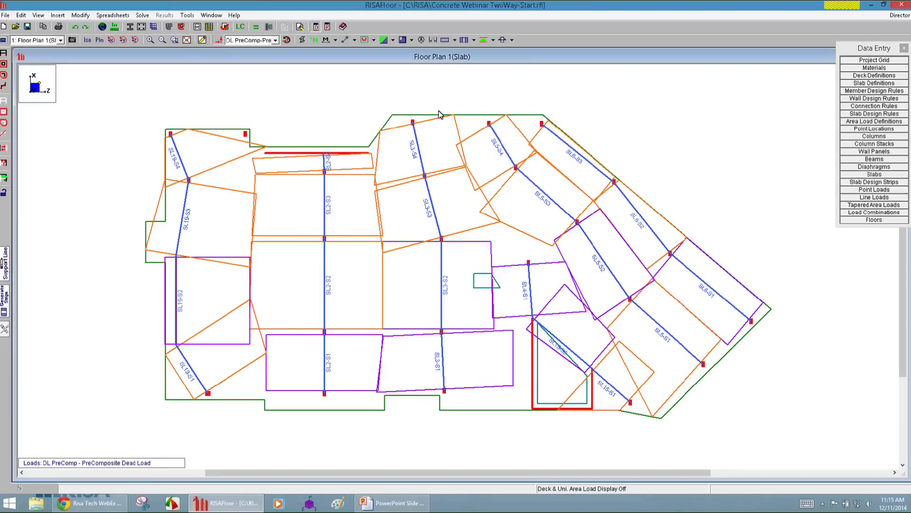
Turn off the support line and design strip display, then check the slab in rendered view and return to the outline view.
click(473, 40)
click(481, 55)
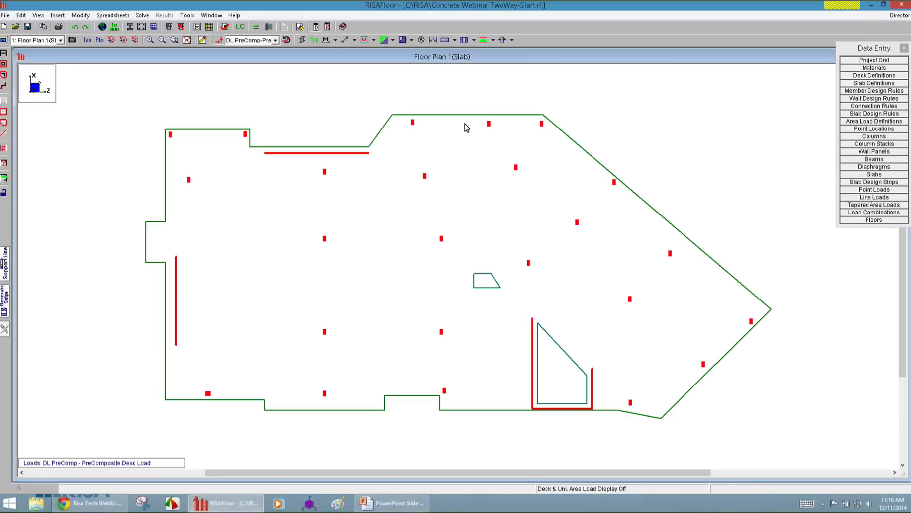
click(302, 41)
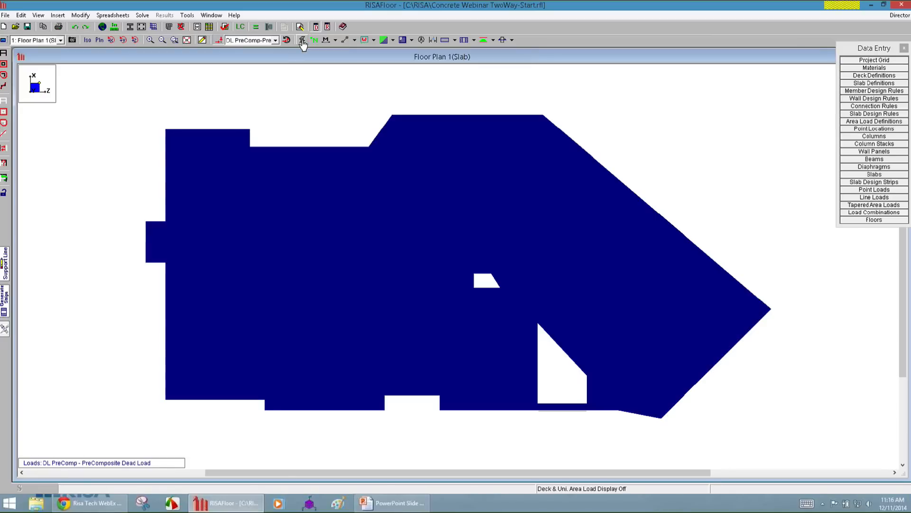
click(302, 41)
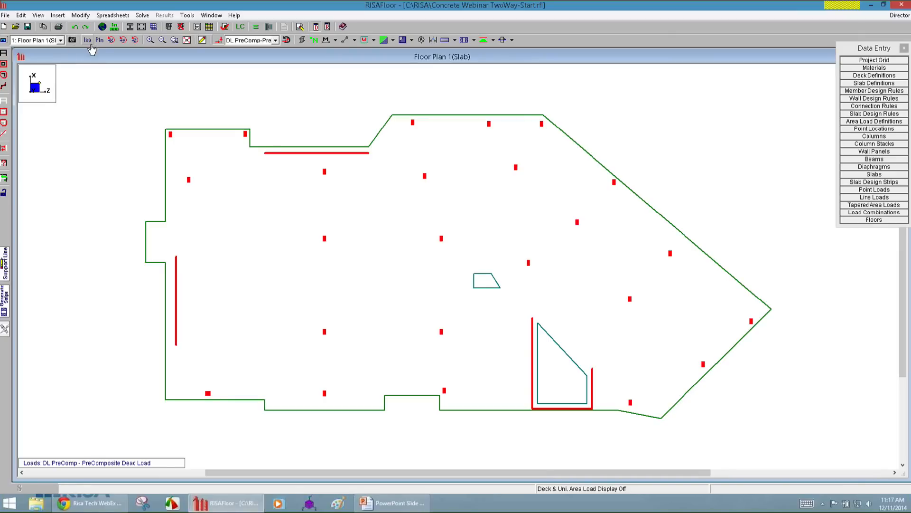
View the full model in 3D and return to the Floor Plan 1 slab plan.
click(60, 40)
click(28, 57)
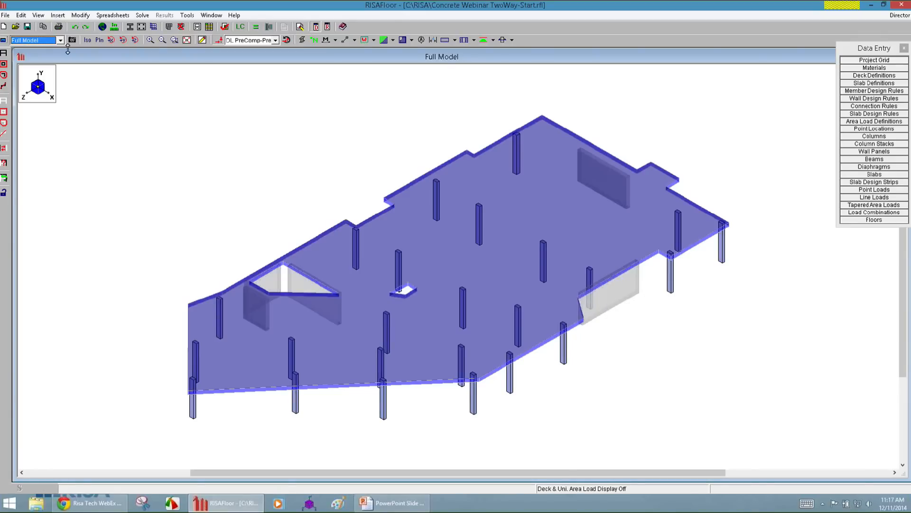
click(38, 42)
click(39, 49)
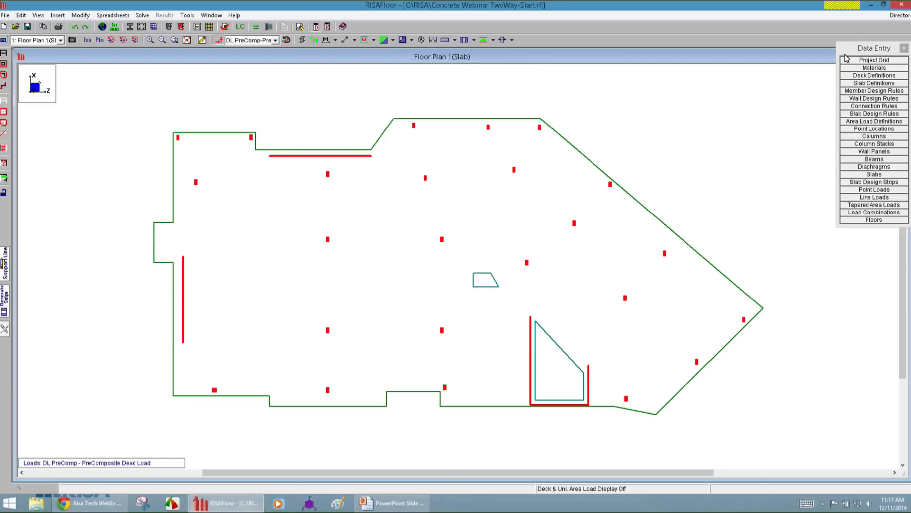
Move the Data Entry toolbar lower, review the slab definitions' material and thickness, and close the spreadsheet.
drag(872, 48, 862, 110)
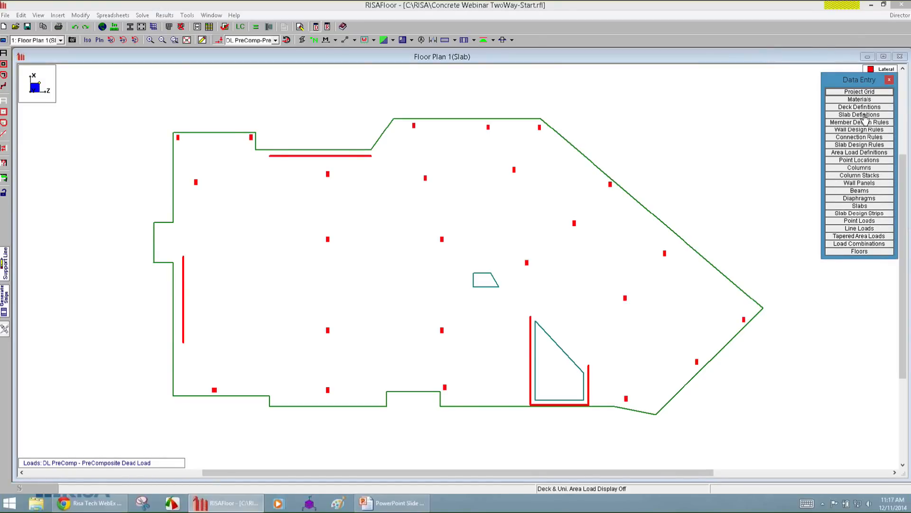
click(862, 114)
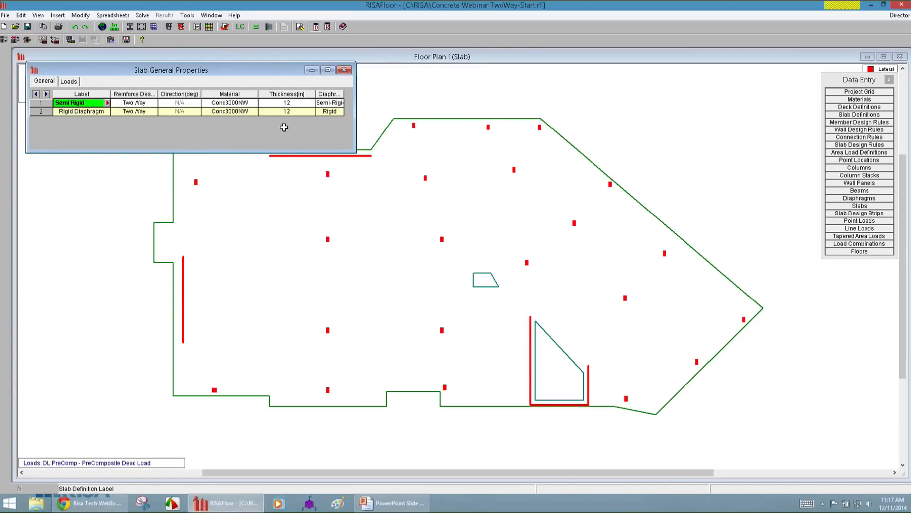
drag(288, 102, 246, 114)
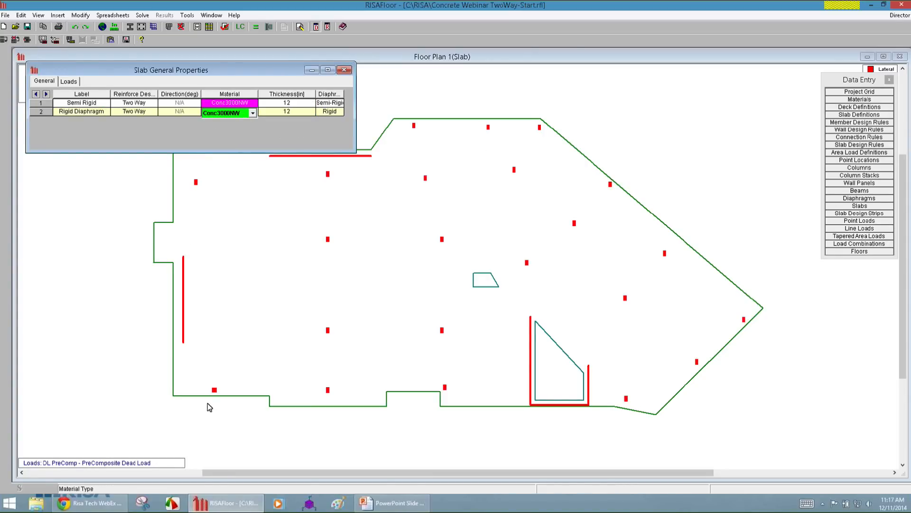
click(787, 356)
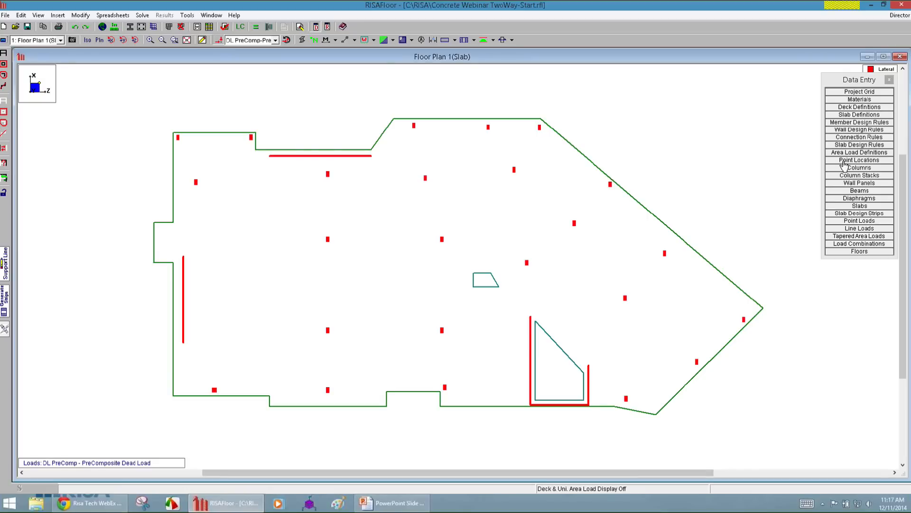
Review the slab design rules for bending check, cover, bar sizes, bar spacing and deflection, widening the minimum top bar spacing column.
click(860, 145)
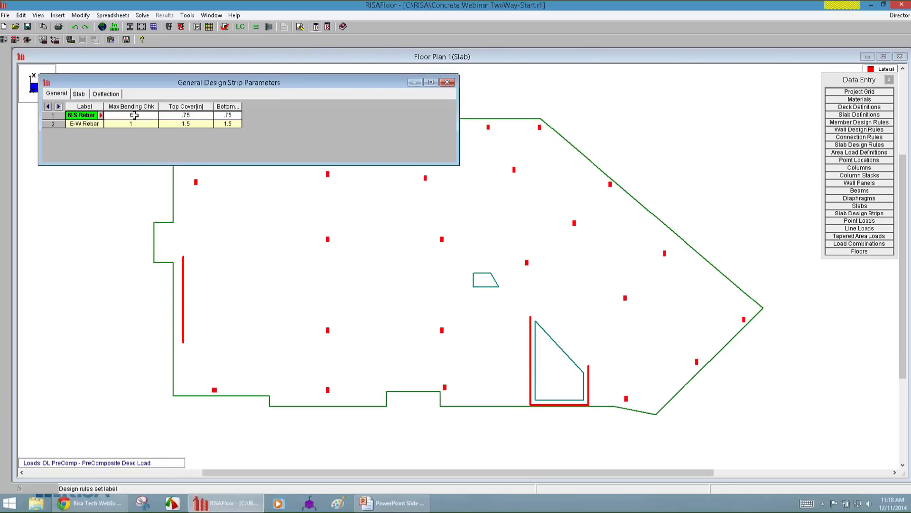
drag(135, 116, 136, 125)
drag(242, 106, 266, 107)
click(79, 94)
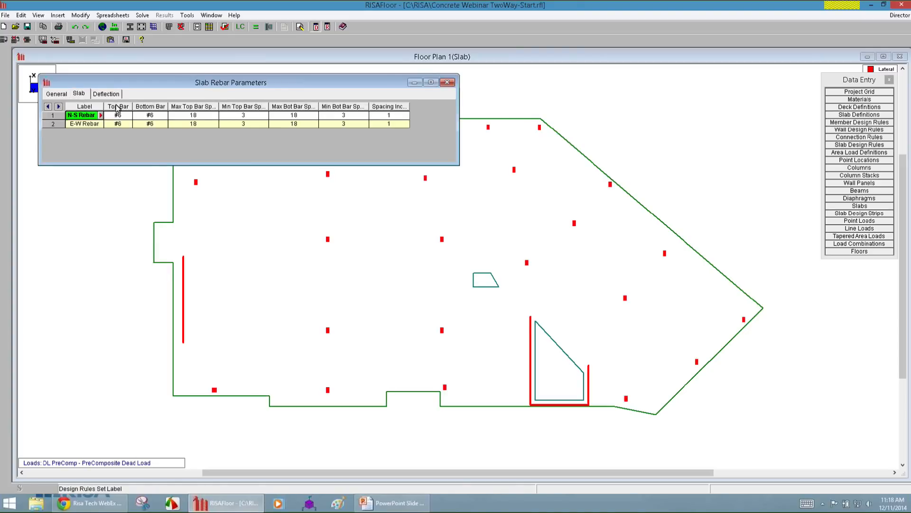
click(121, 117)
click(153, 117)
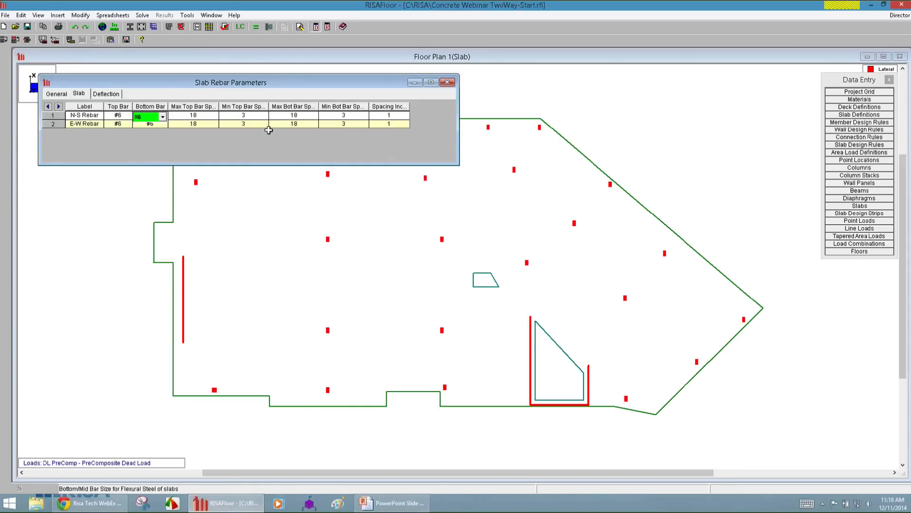
click(240, 116)
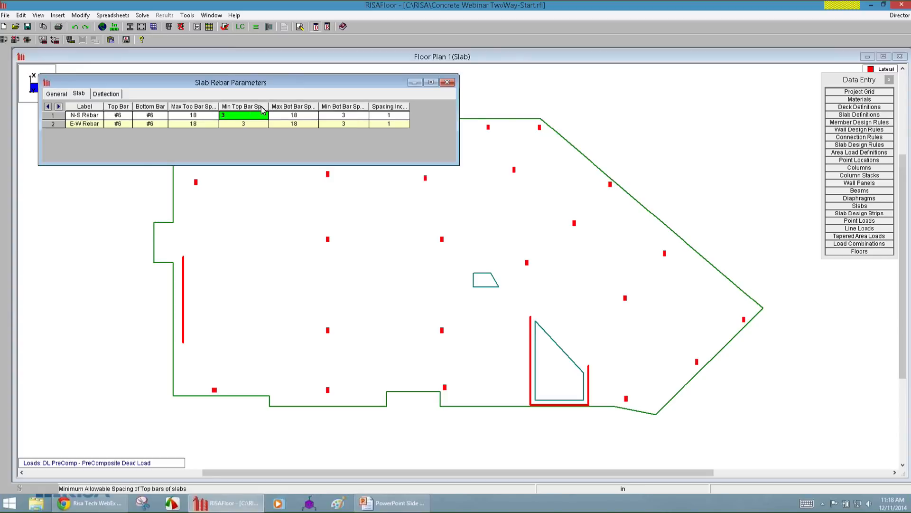
drag(268, 106, 281, 107)
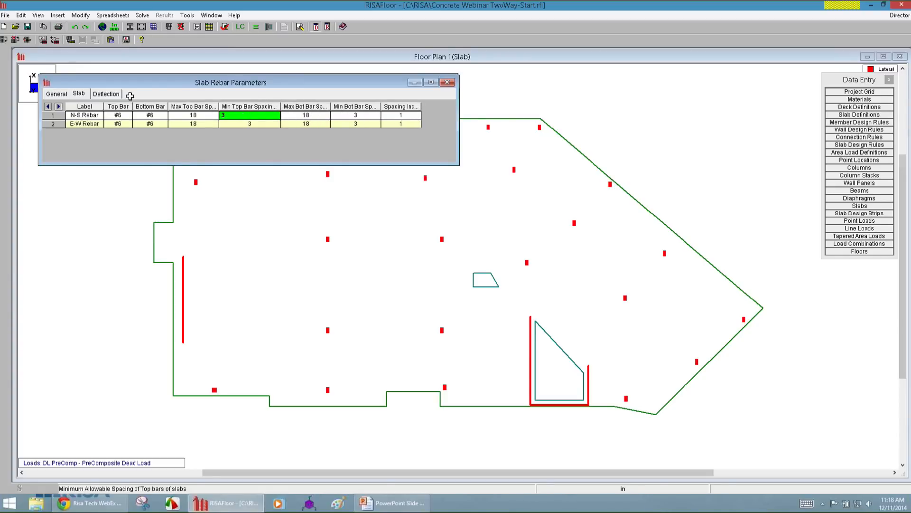
click(107, 94)
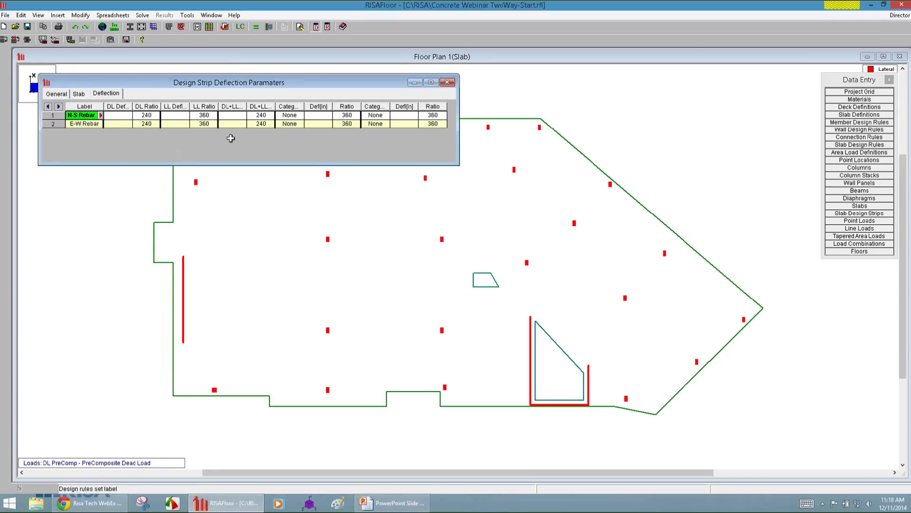
Open the N-S Rebar rule in the Design Rules Editor, review its general and deflection settings, and close the editor and spreadsheet.
click(100, 116)
drag(103, 26, 346, 75)
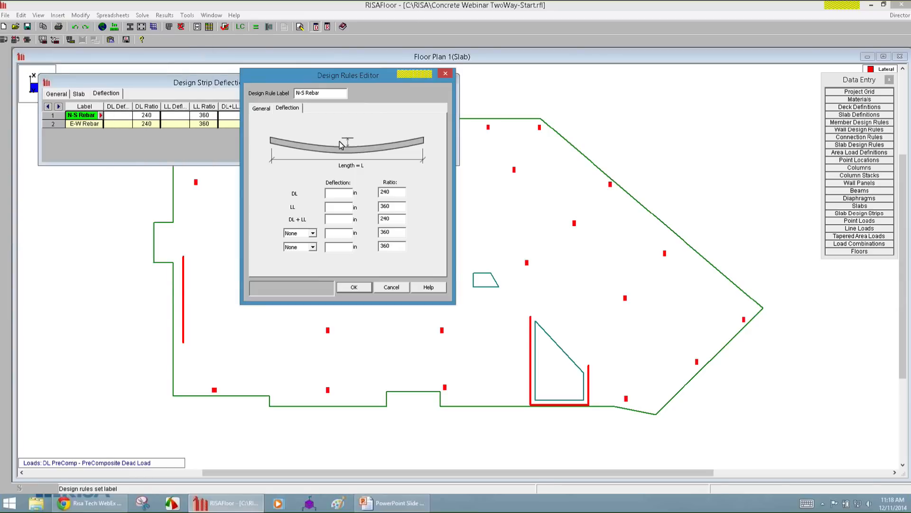
click(261, 108)
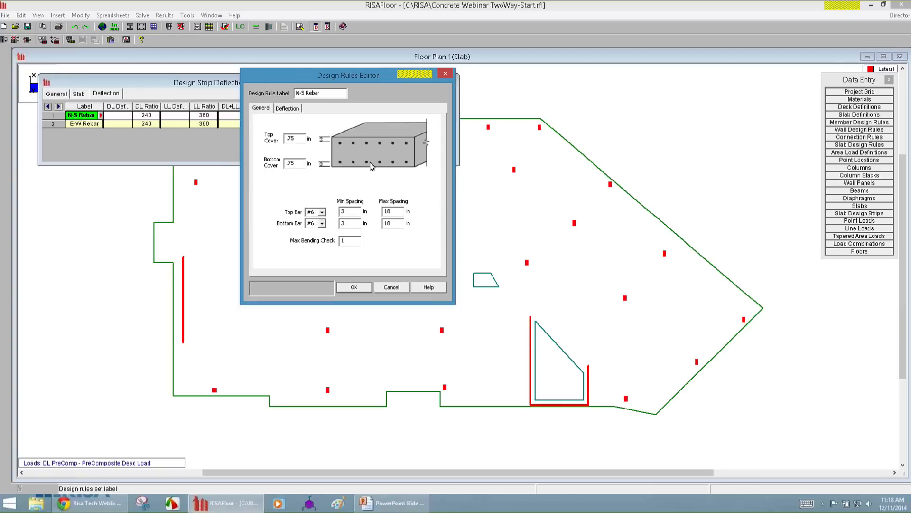
click(285, 108)
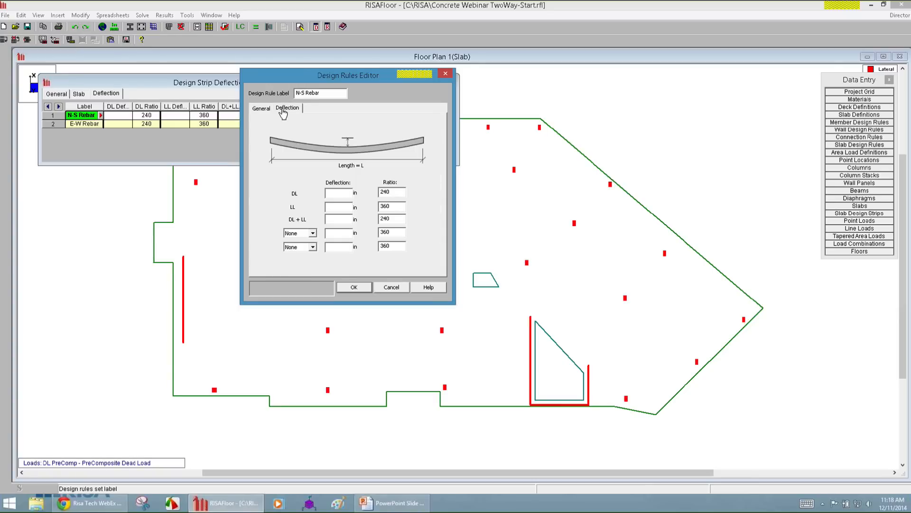
click(354, 288)
click(104, 254)
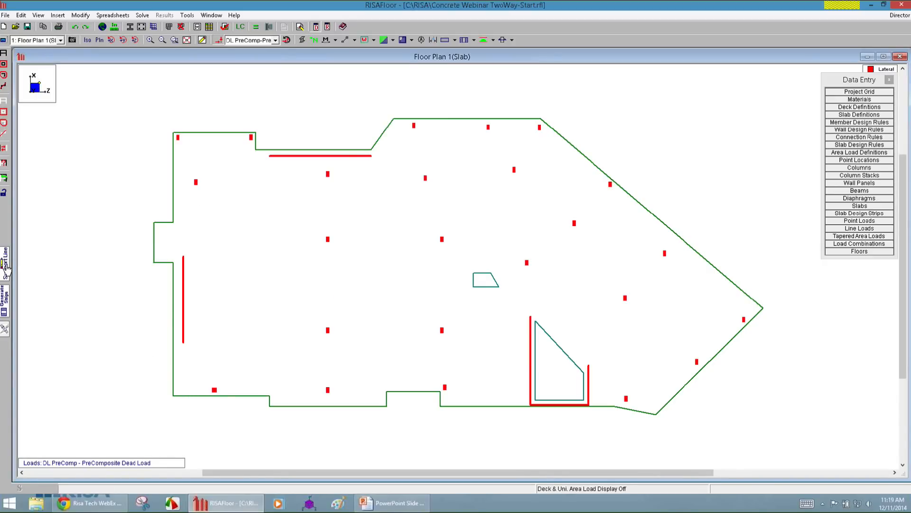
Display the N-S support lines on the plan, then switch the display to the E-W support lines.
click(475, 40)
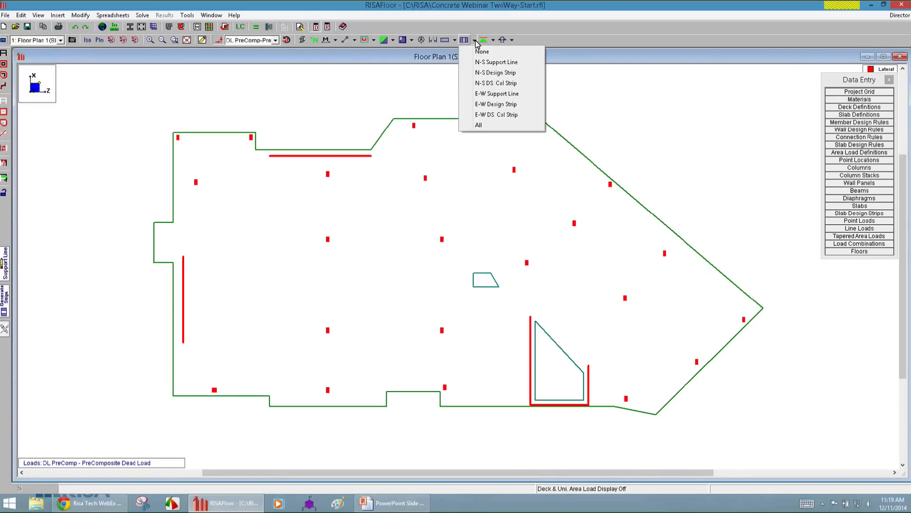
click(493, 64)
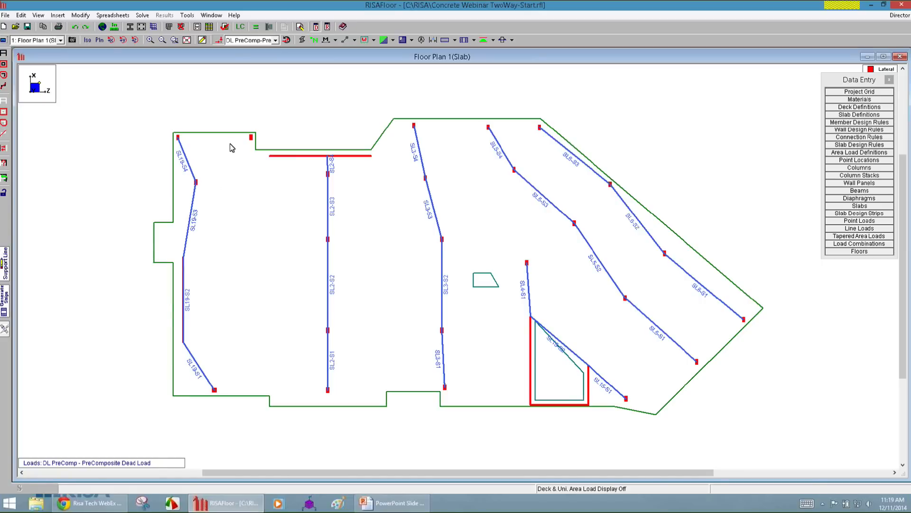
click(475, 39)
click(483, 94)
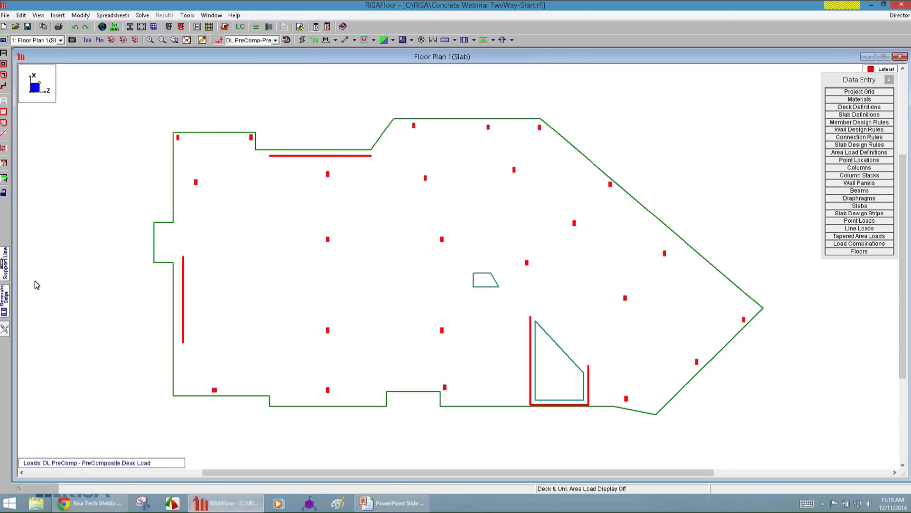
Start drawing support lines with automatic strip width, East-West orientation, 50 design cuts per strip, the E-W Rebar rule and prefix SL.
click(5, 266)
click(135, 138)
click(123, 154)
click(125, 169)
click(121, 182)
double_click(125, 152)
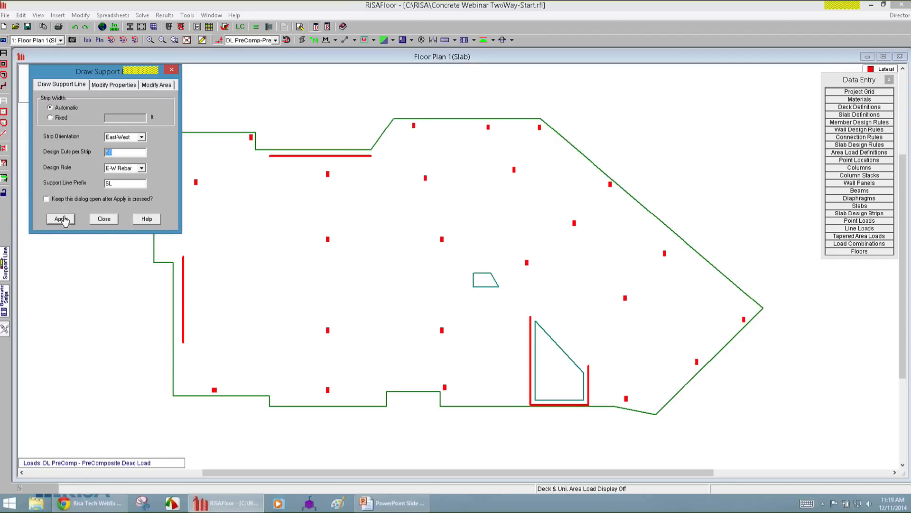
click(129, 137)
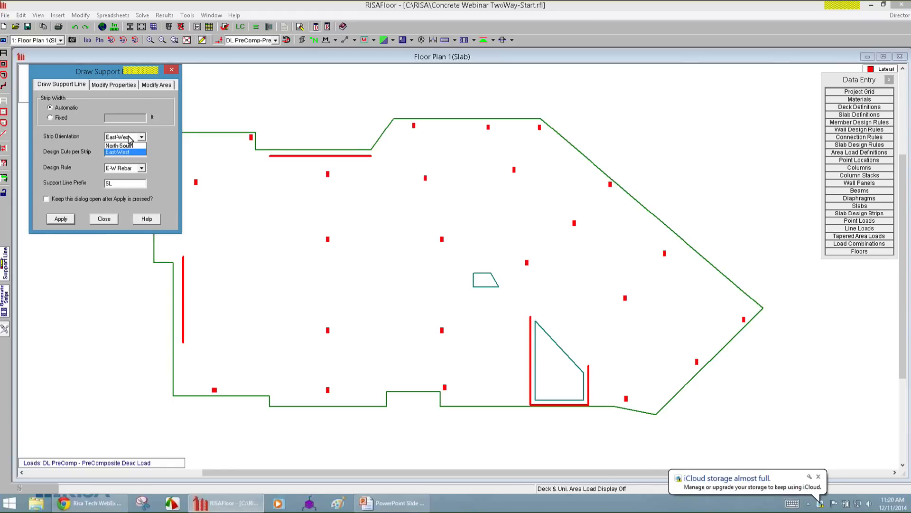
click(130, 138)
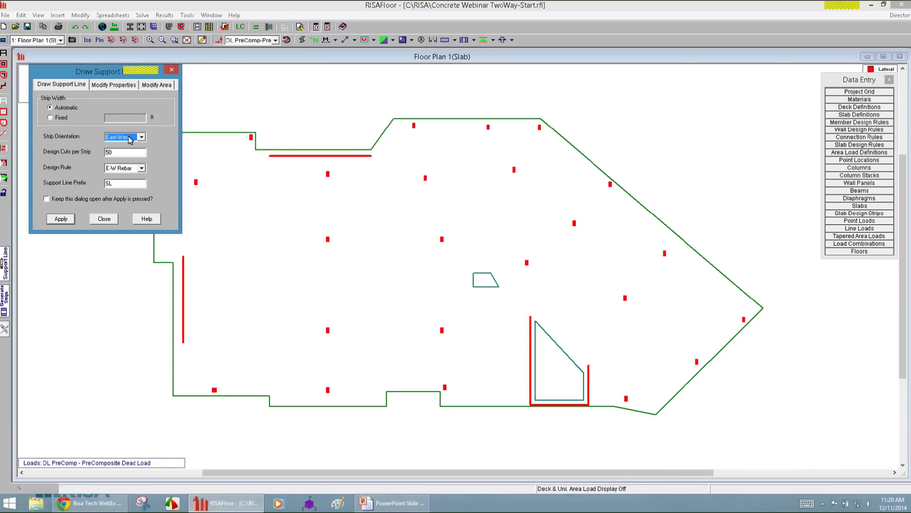
click(68, 222)
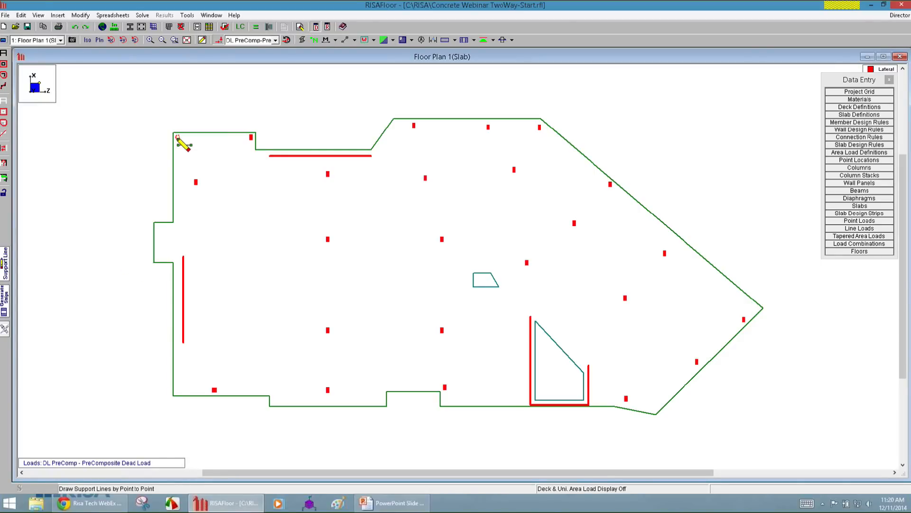
Draw a one-span support line between the plan's two upper-left columns and a three-span line through the four columns of the row below.
click(251, 137)
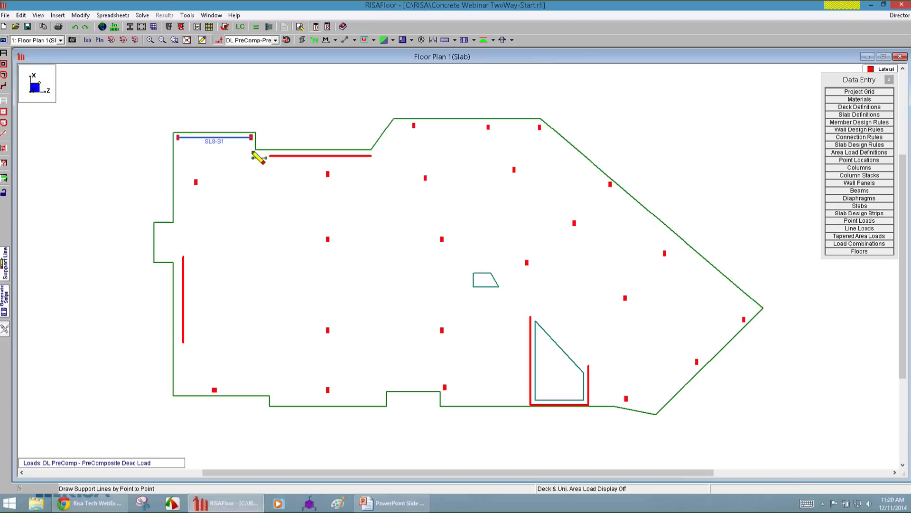
click(202, 40)
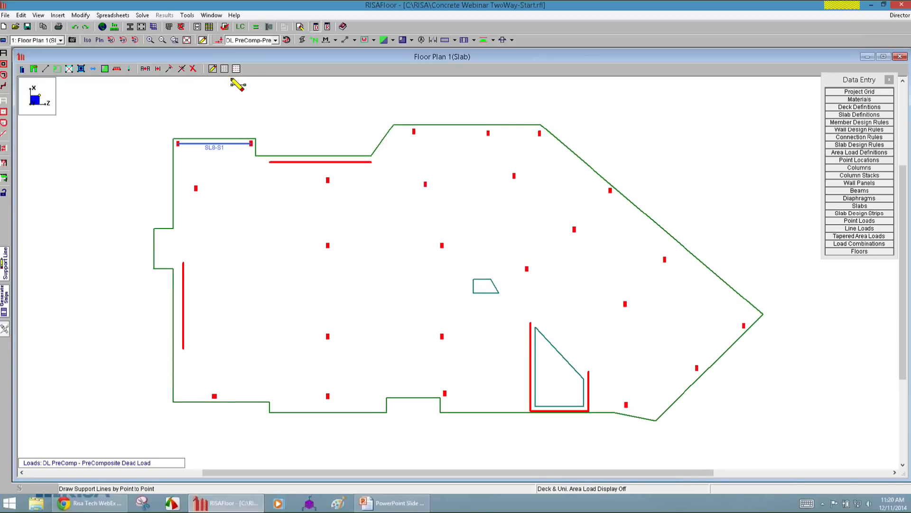
click(196, 188)
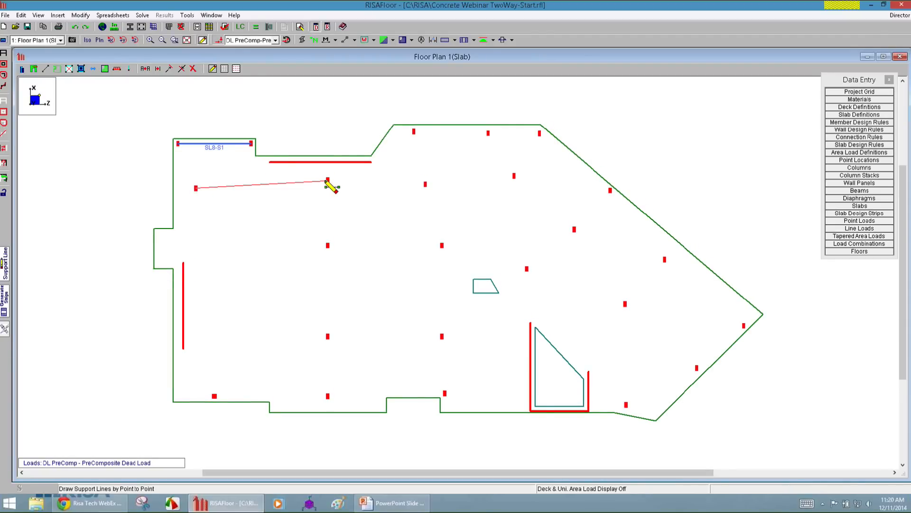
click(328, 180)
click(426, 184)
double_click(514, 176)
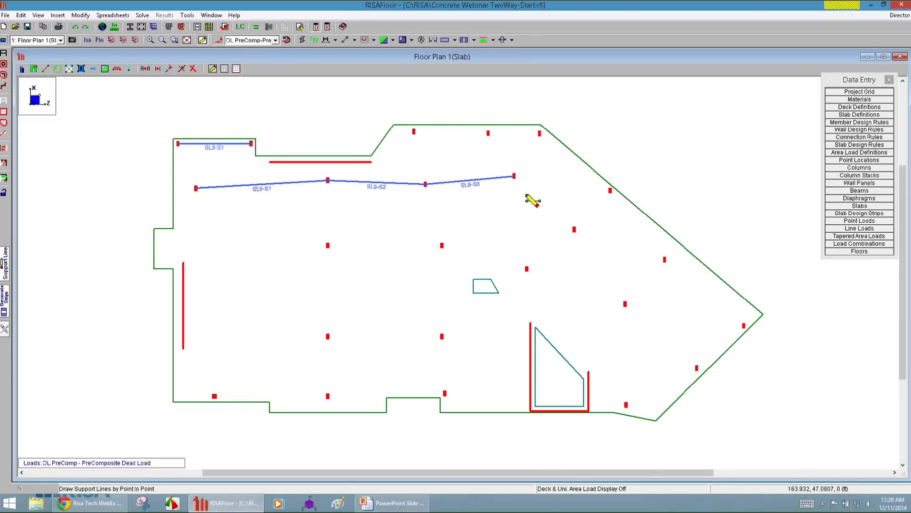
Draw a two-span support line through the three columns along the plan's upper edge.
click(414, 132)
click(489, 133)
double_click(539, 133)
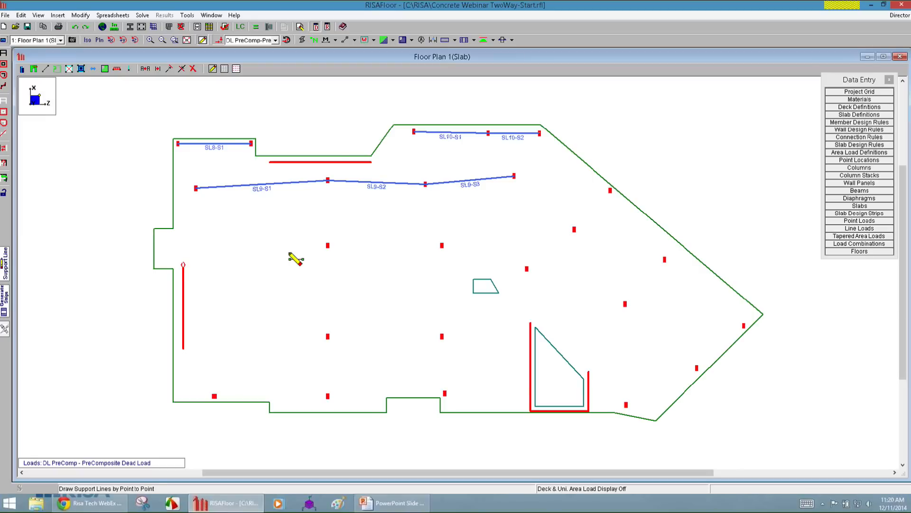
Draw a five-span support line from the upper end of the plan's left wall through the middle columns to the column by the sloped edge.
click(184, 263)
click(327, 246)
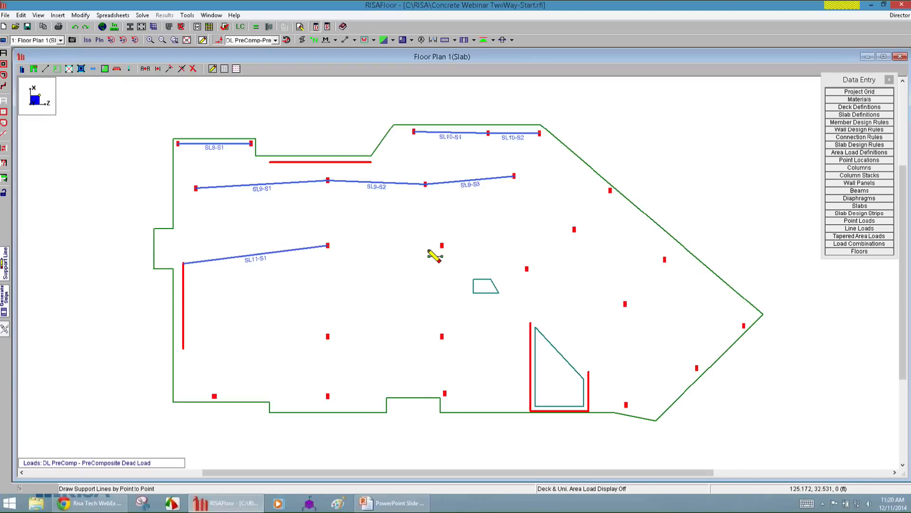
double_click(442, 245)
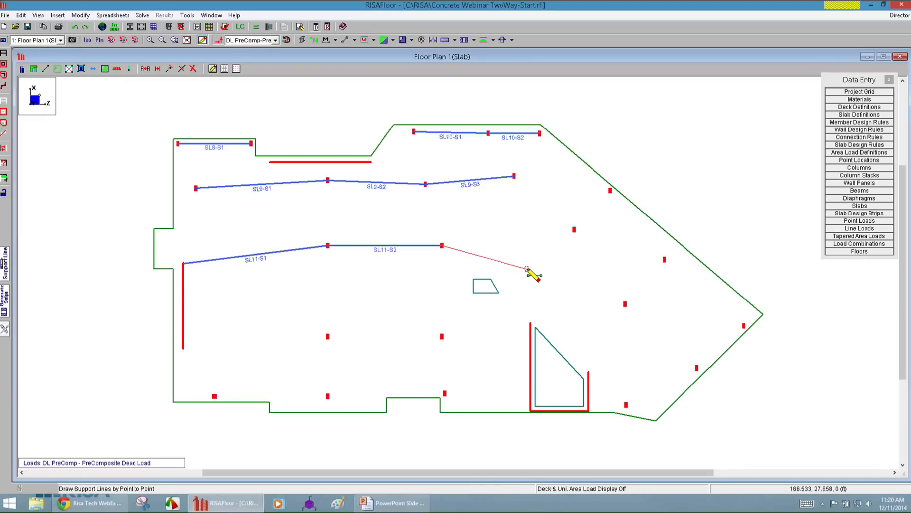
click(527, 269)
click(574, 229)
click(610, 191)
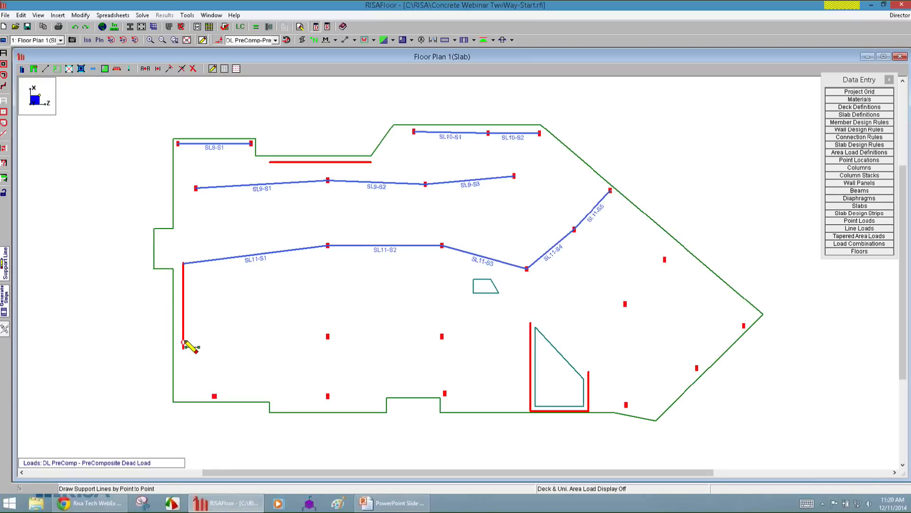
Draw two three-span support lines ending at the U-shaped wall, one from the left wall's lower end, one from the lower-left column.
click(328, 336)
click(441, 336)
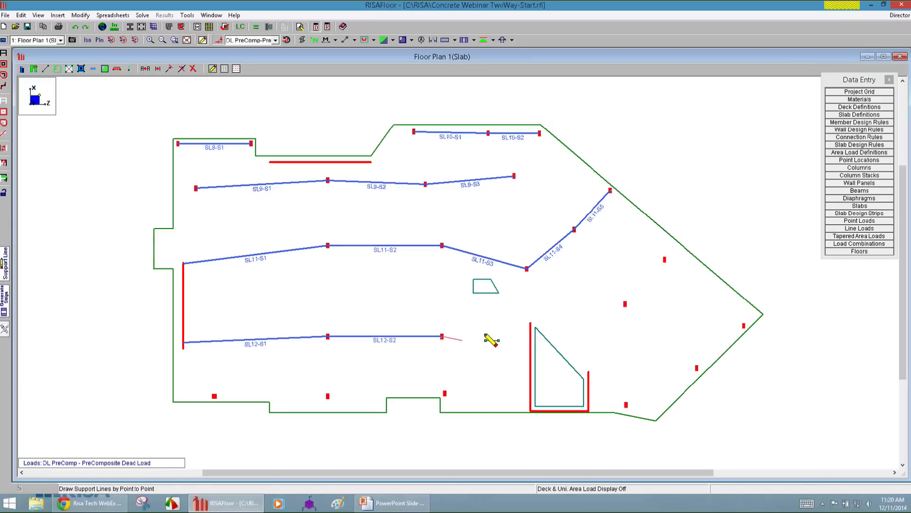
click(530, 323)
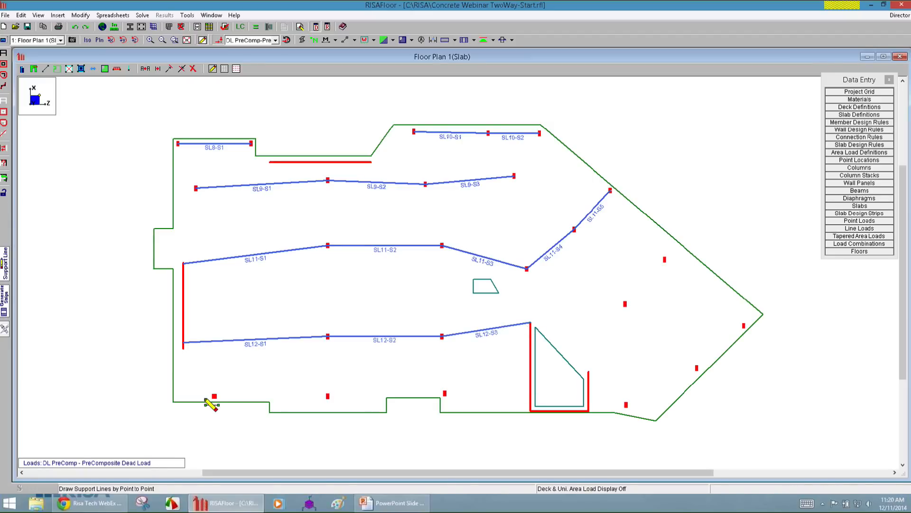
click(215, 396)
click(328, 395)
click(443, 396)
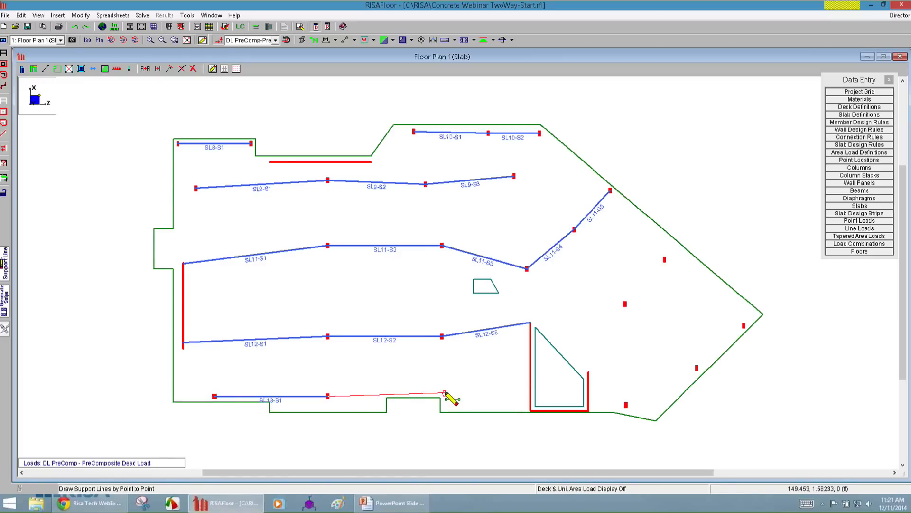
click(530, 399)
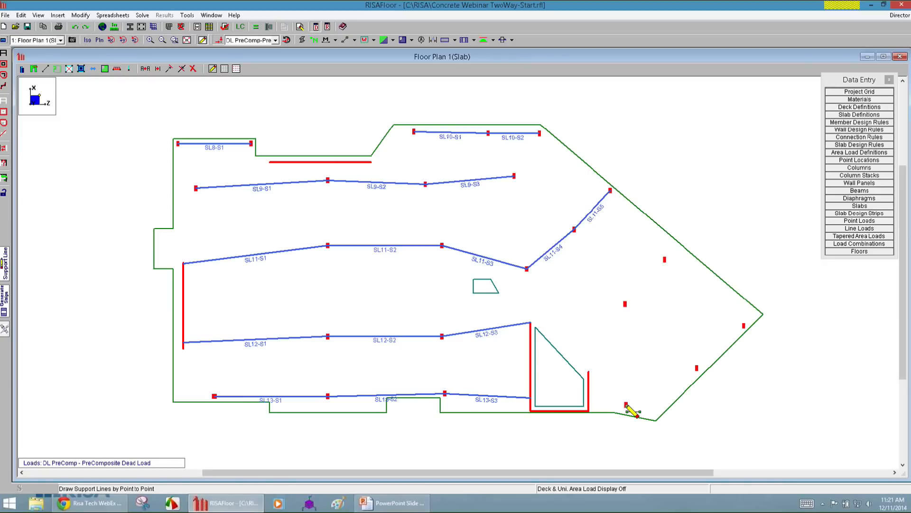
Draw a two-span support line from the U-shaped wall's short leg through two columns, and another through the three columns at the lower-right edge.
click(589, 371)
click(625, 303)
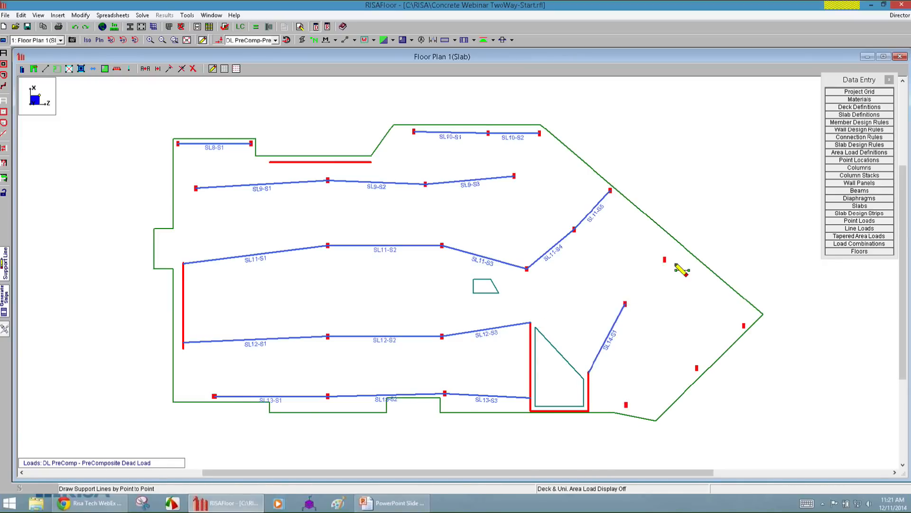
click(665, 259)
right_click(604, 384)
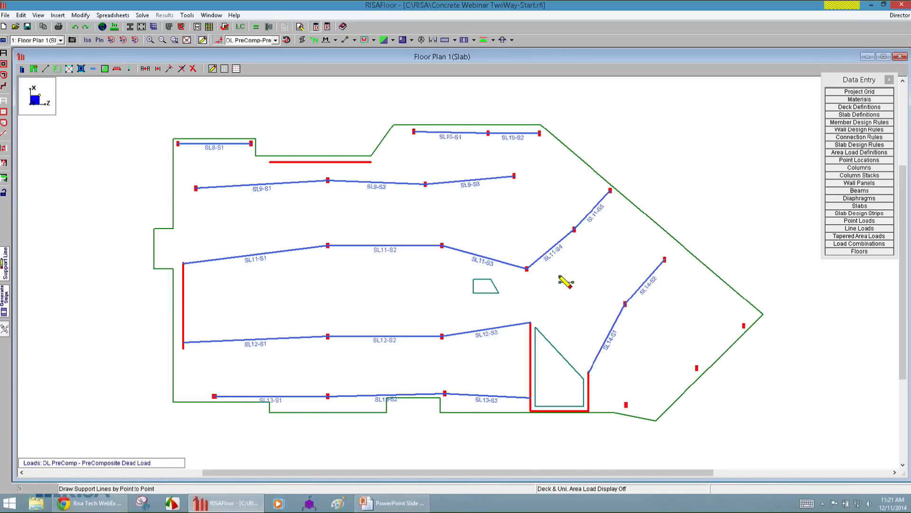
click(626, 404)
click(697, 367)
click(744, 326)
right_click(738, 336)
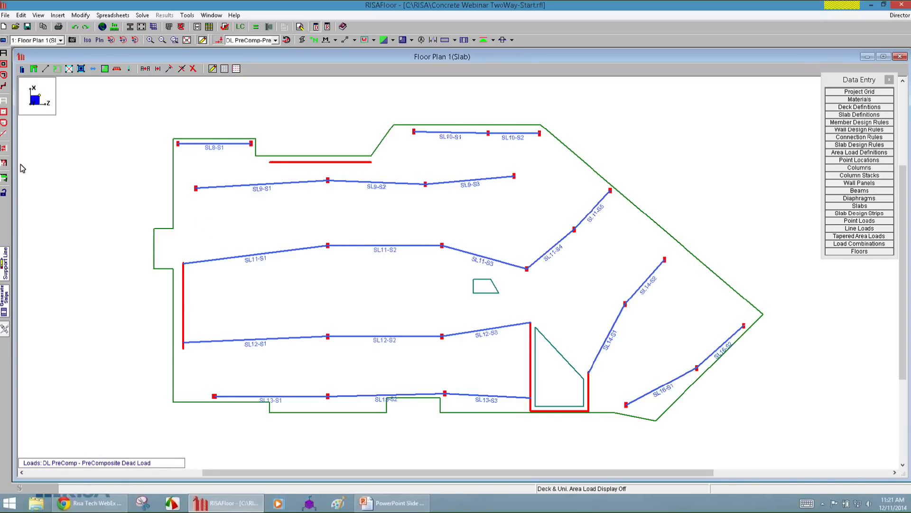
click(5, 265)
click(114, 86)
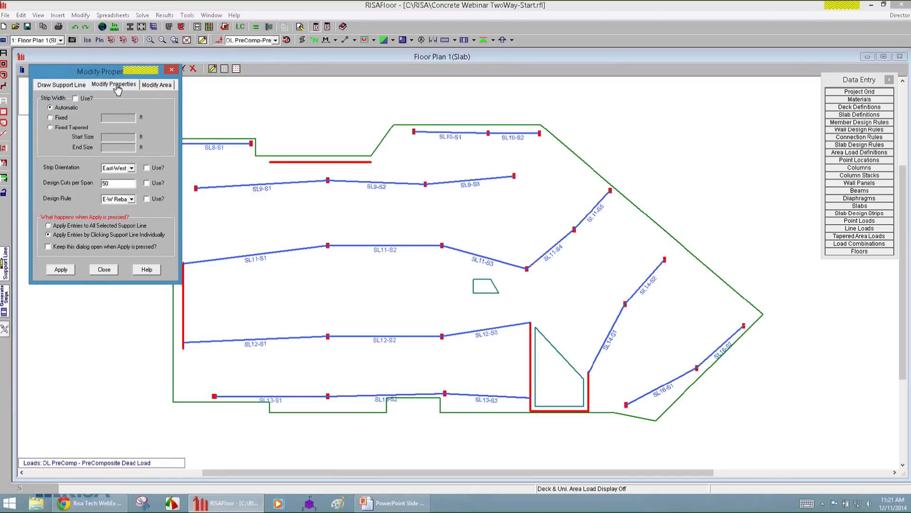
click(156, 85)
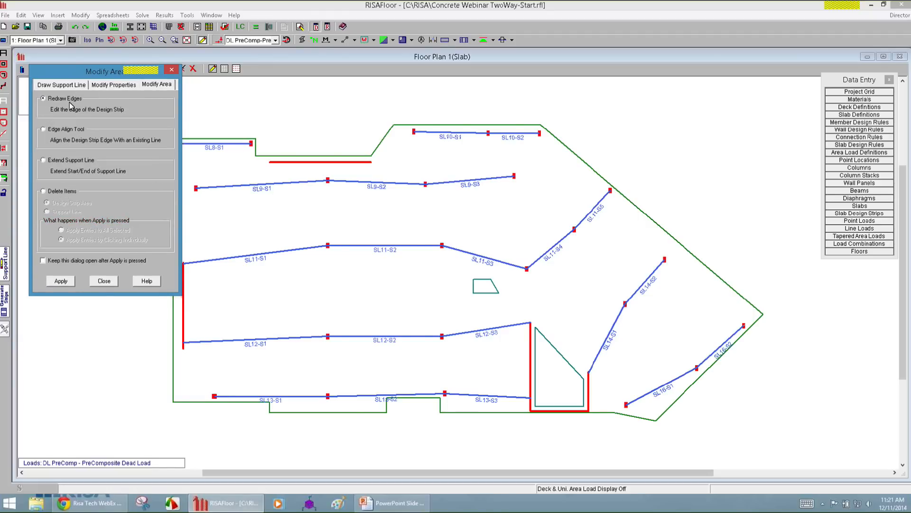
click(70, 163)
click(60, 281)
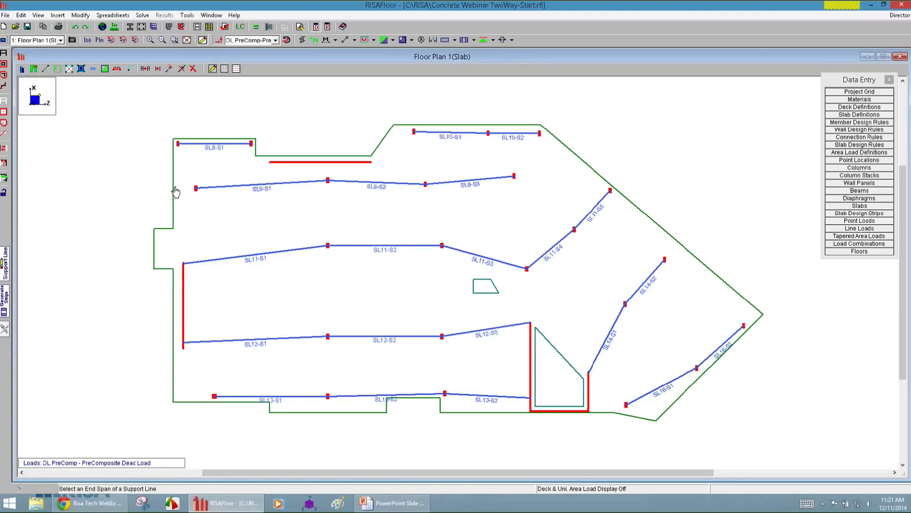
scroll(211, 177, up, 3)
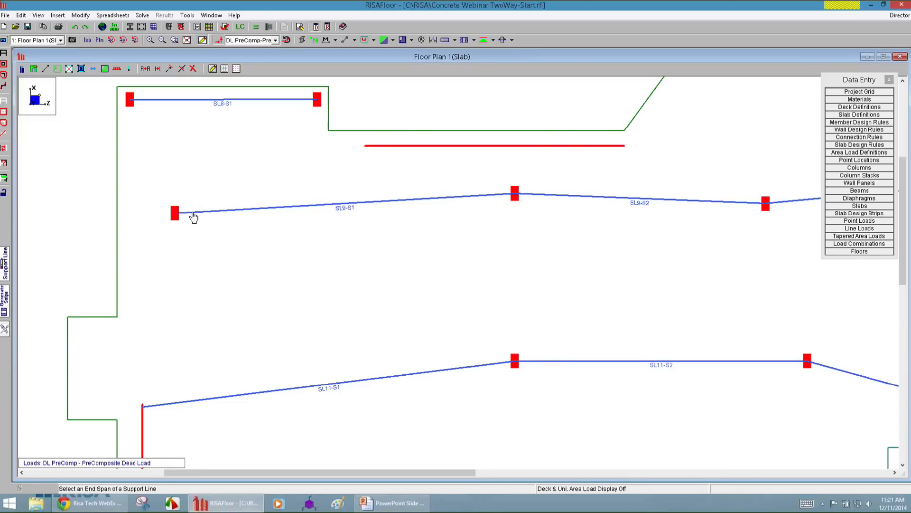
scroll(223, 208, down, 3)
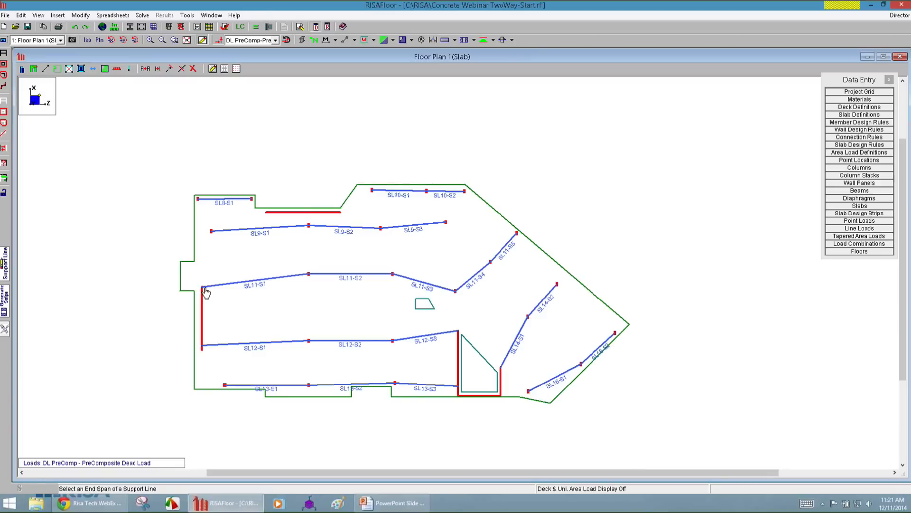
scroll(212, 291, up, 3)
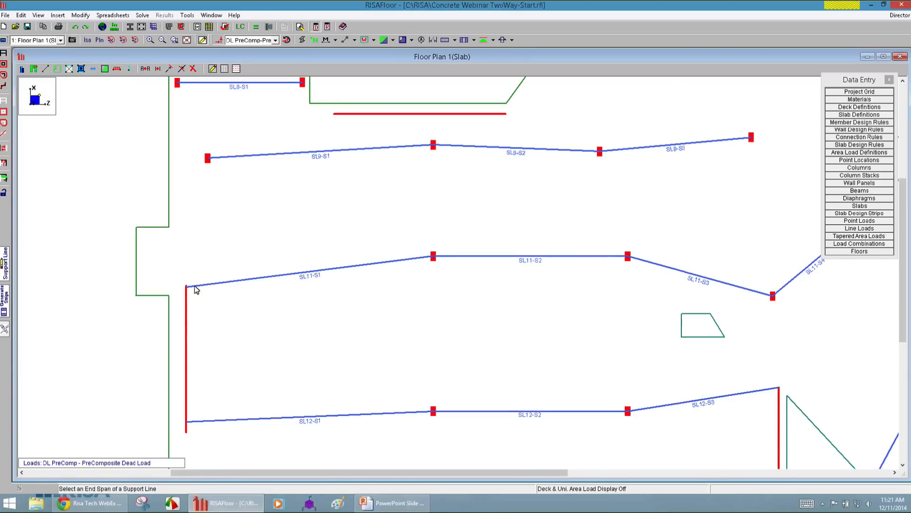
scroll(216, 278, down, 2)
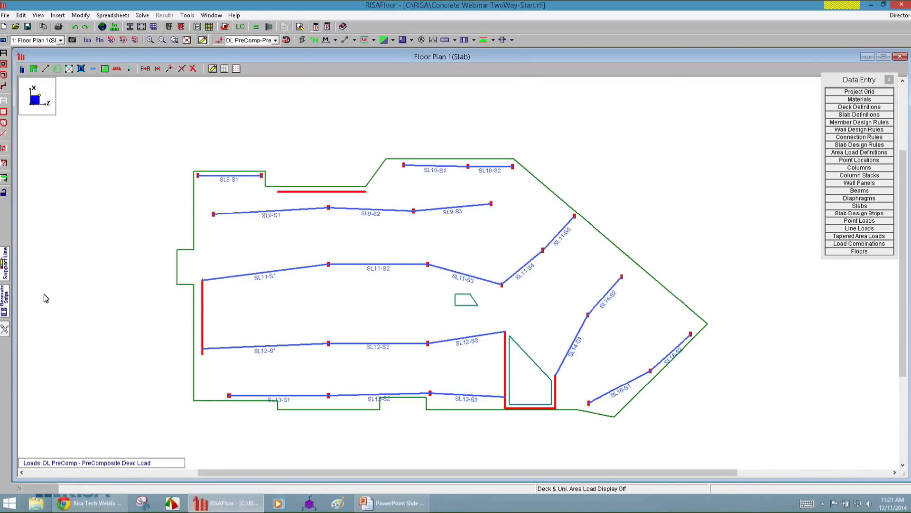
Toggle the universal snap points and draw a short support line from the lower-left column towards the slab's left edge.
click(7, 266)
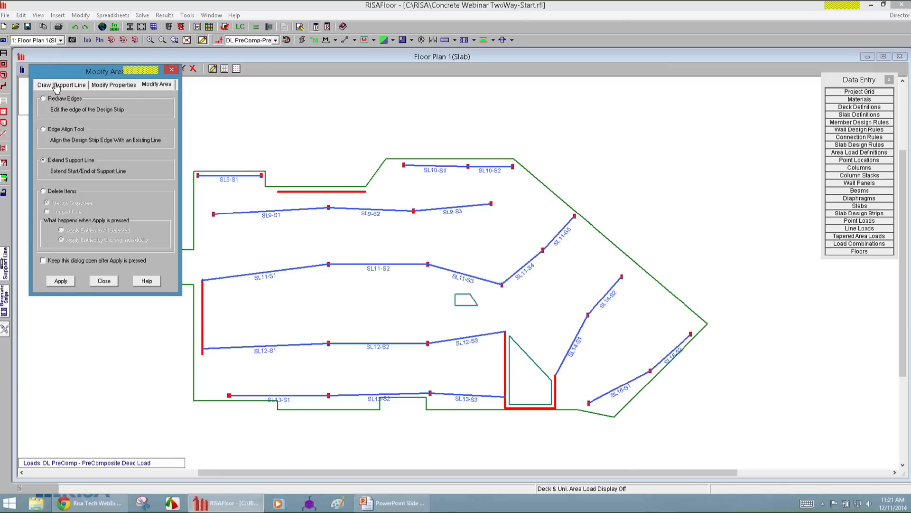
click(61, 218)
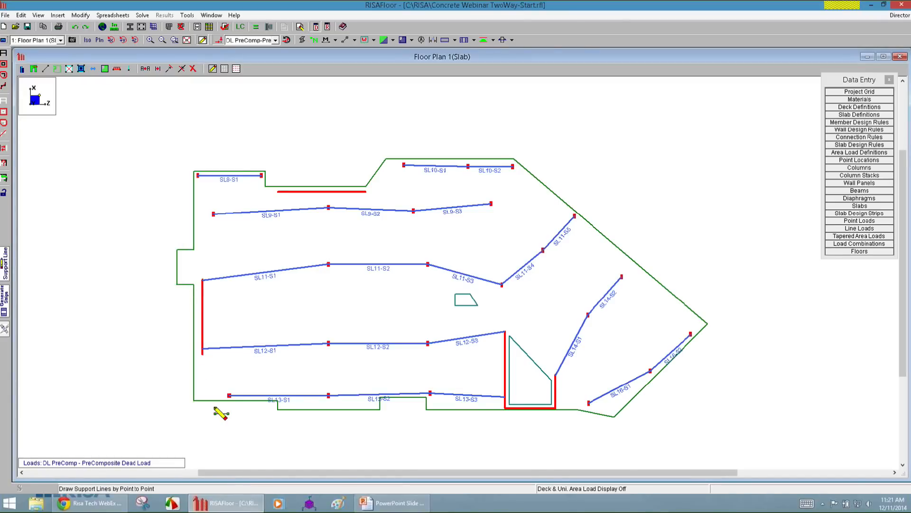
scroll(201, 398, up, 3)
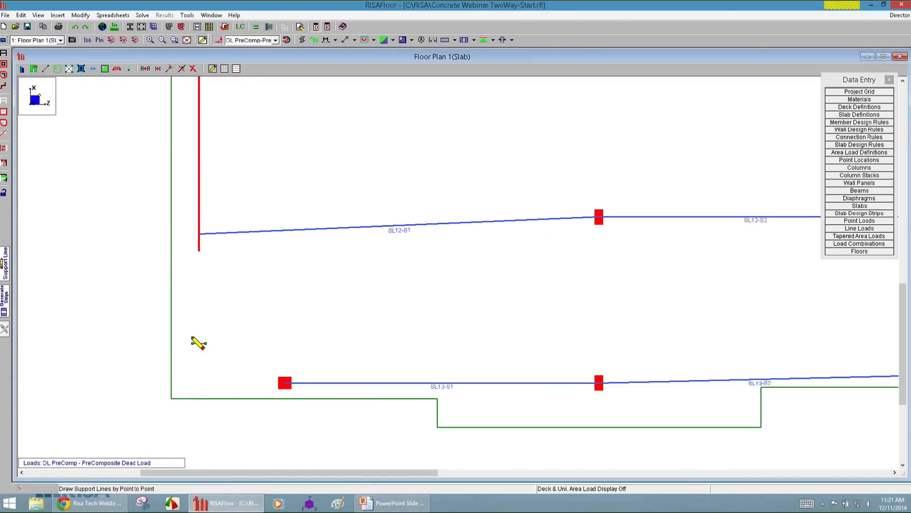
click(236, 72)
click(188, 383)
scroll(128, 366, down, 2)
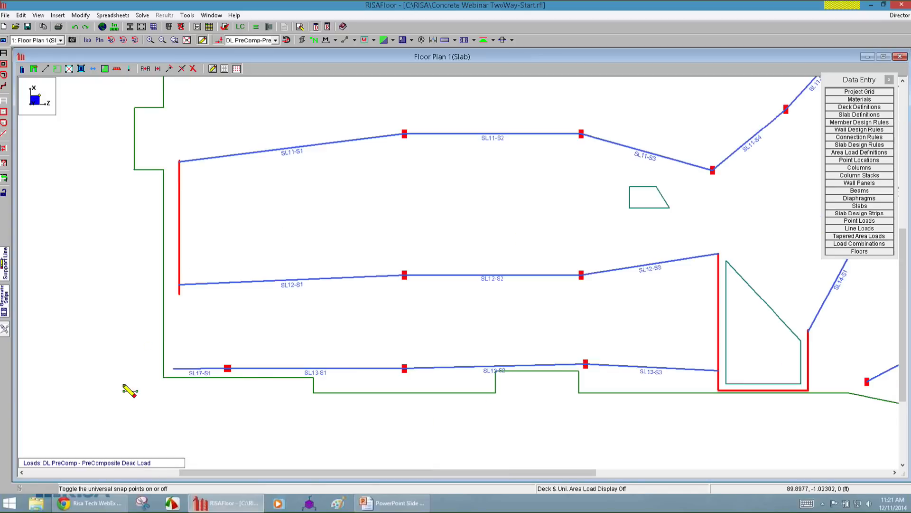
Draw a short support line from the start of SL11-S1 at the left wall to the edge of the slab's left projection.
scroll(107, 386, down, 3)
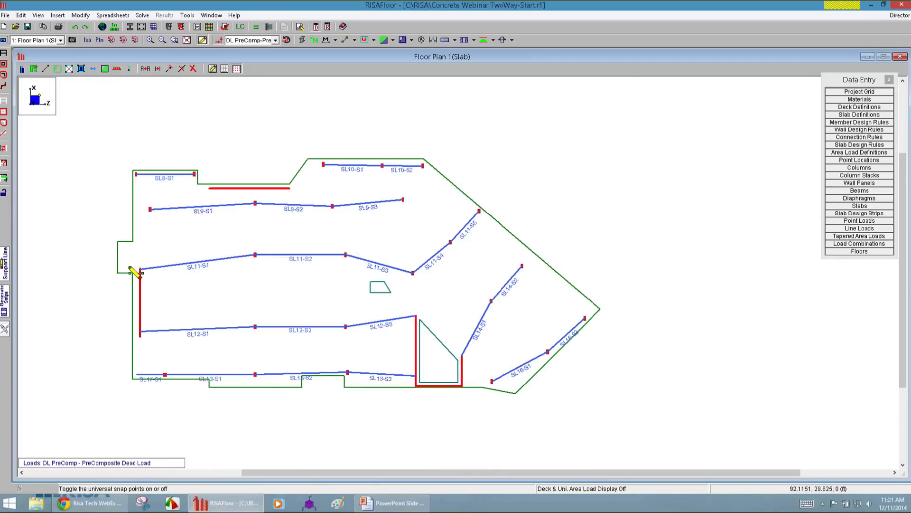
scroll(157, 274, up, 3)
scroll(158, 273, up, 4)
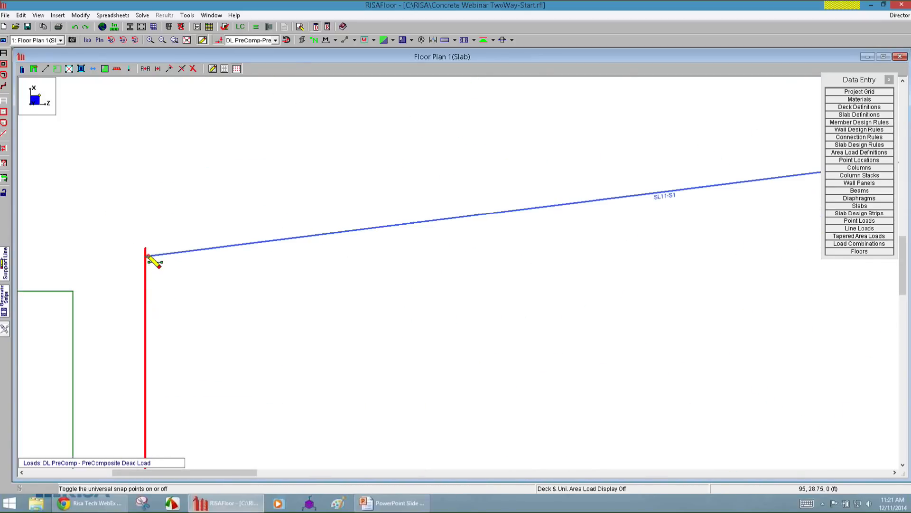
click(146, 257)
scroll(126, 261, down, 2)
click(57, 265)
Draw a short support line from the first column of SL9-S1 to the slab's left edge and finish drawing.
scroll(151, 278, down, 3)
click(197, 153)
scroll(153, 167, up, 3)
click(150, 163)
scroll(188, 190, down, 5)
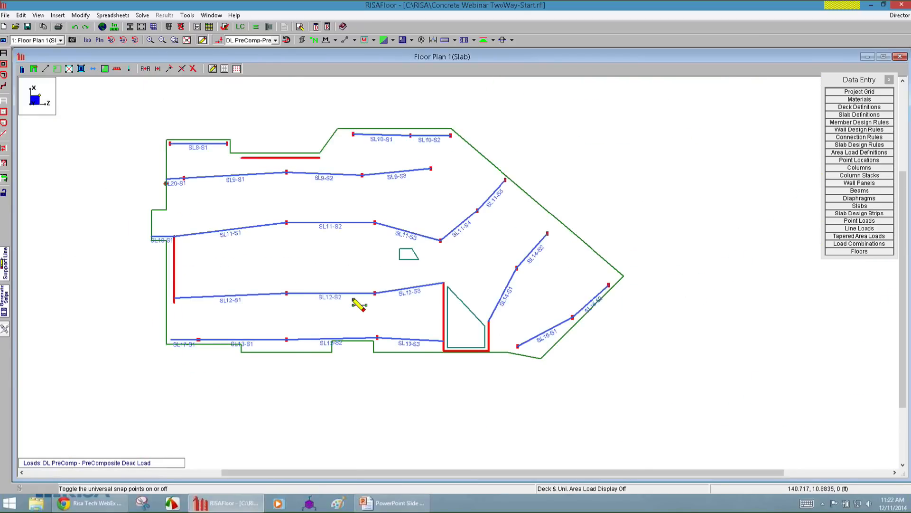
key(Escape)
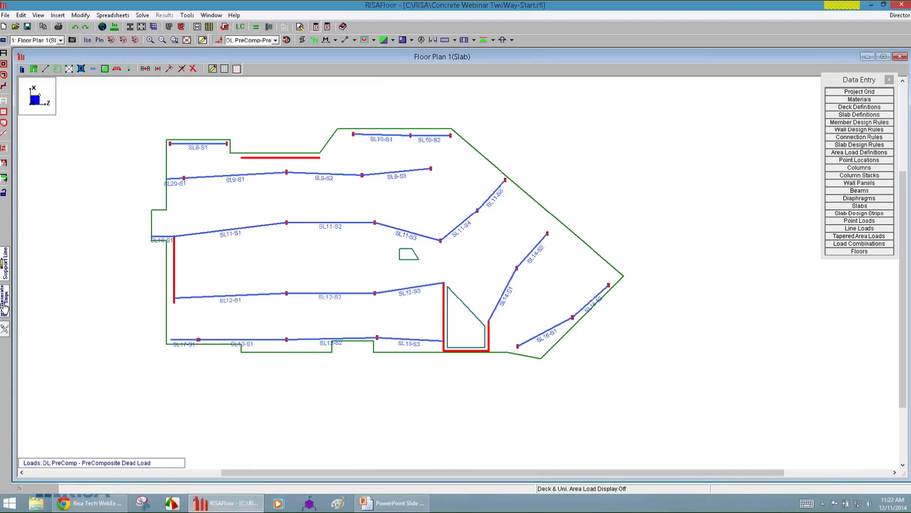
Display the E-W design strips on the plan.
click(474, 40)
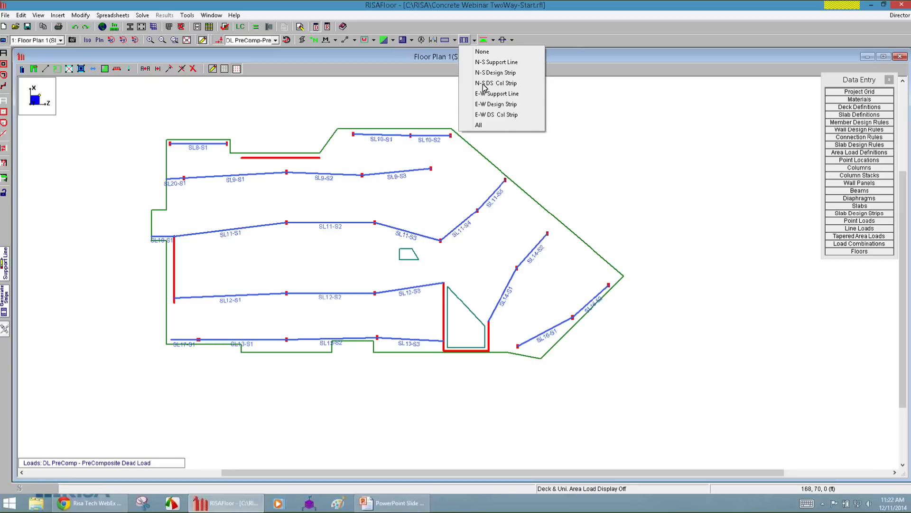
click(494, 103)
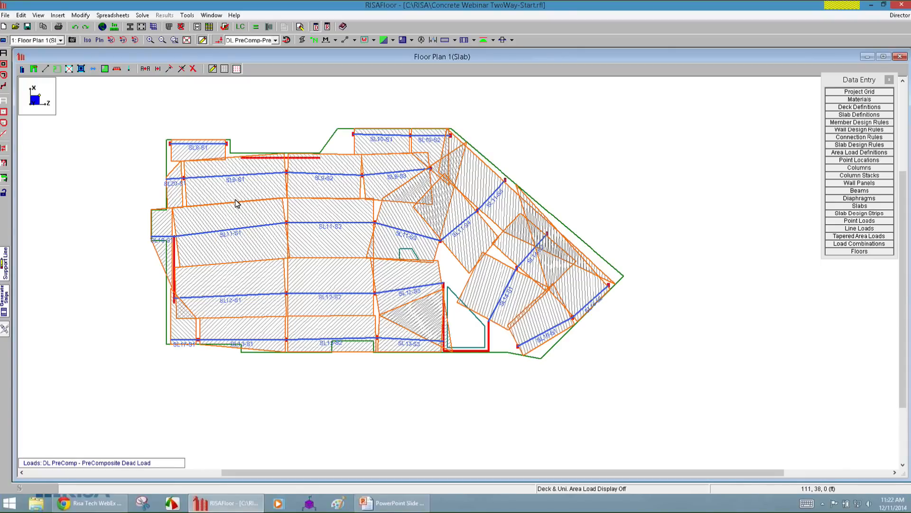
scroll(470, 328, up, 1)
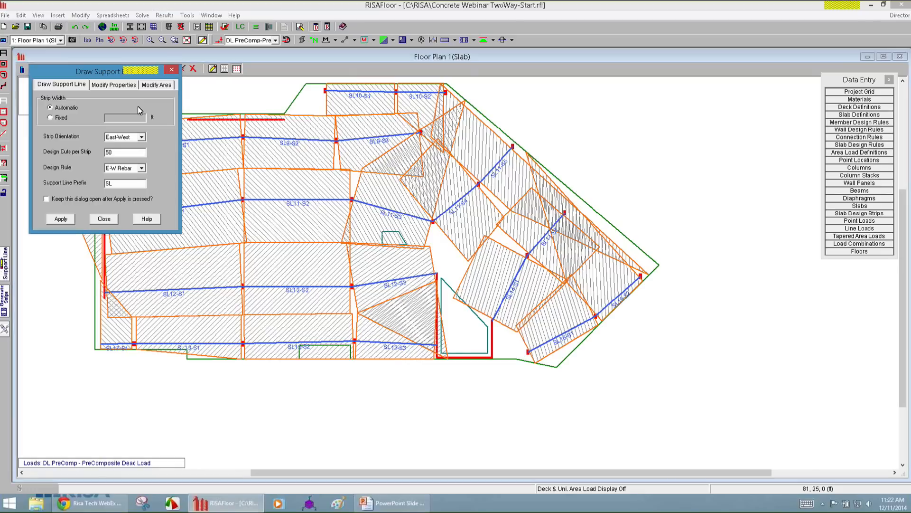
Align the SL11-S3 strip's upper edge with the SL9-S3 strip's lower edge, and the SL14-S1 strip's left edge with the adjacent SL11-S4 strip edge.
click(156, 85)
click(76, 133)
click(61, 281)
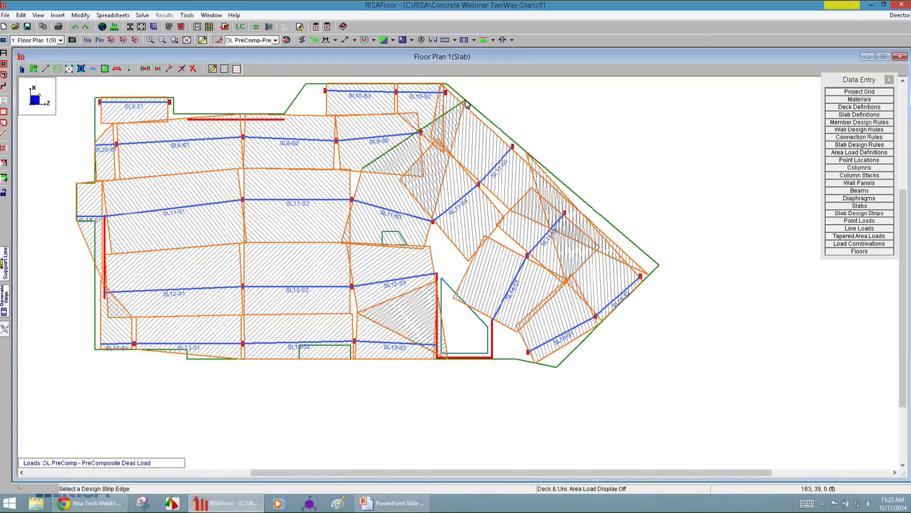
click(441, 186)
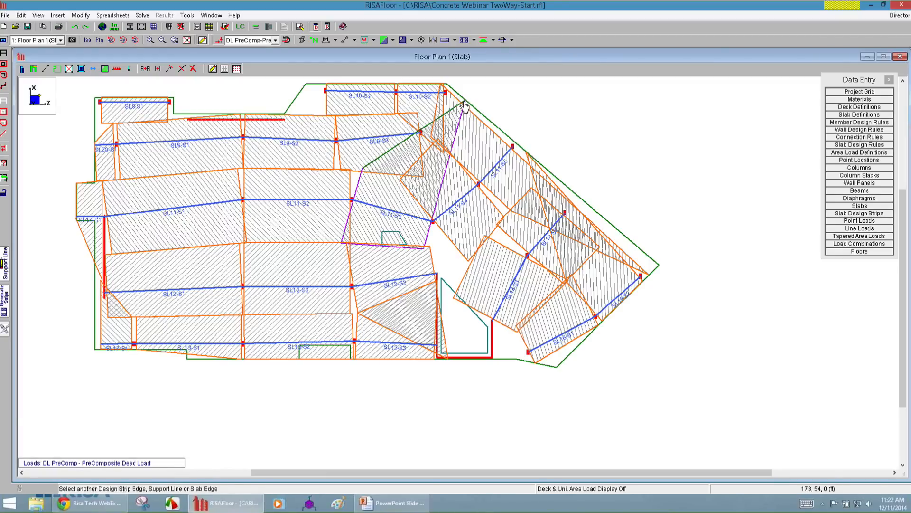
click(4, 269)
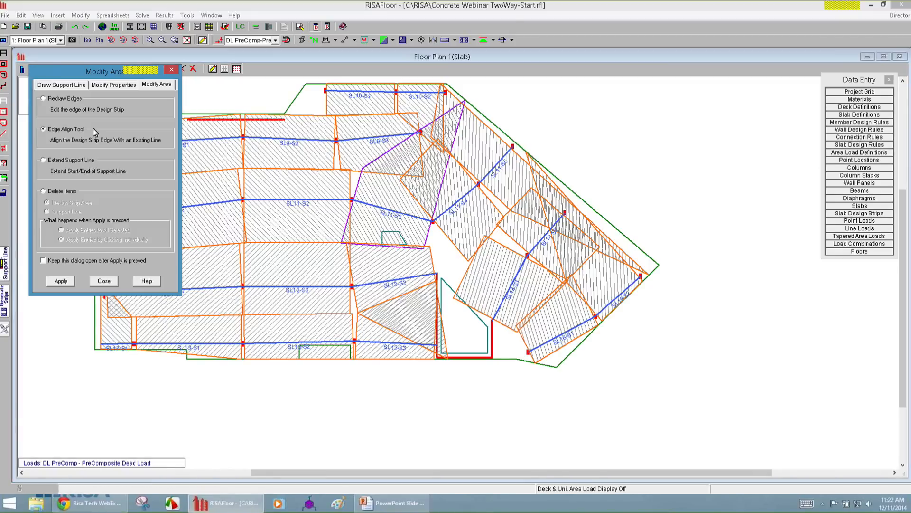
click(61, 281)
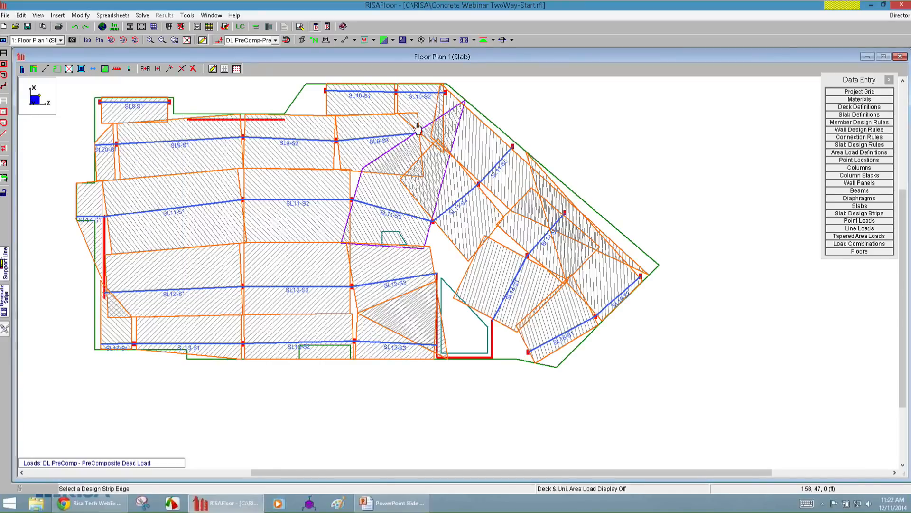
click(390, 174)
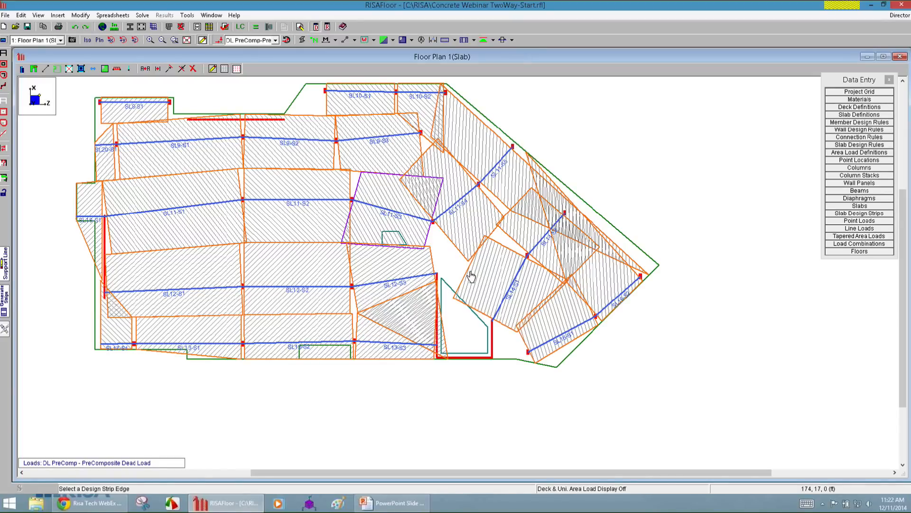
click(492, 239)
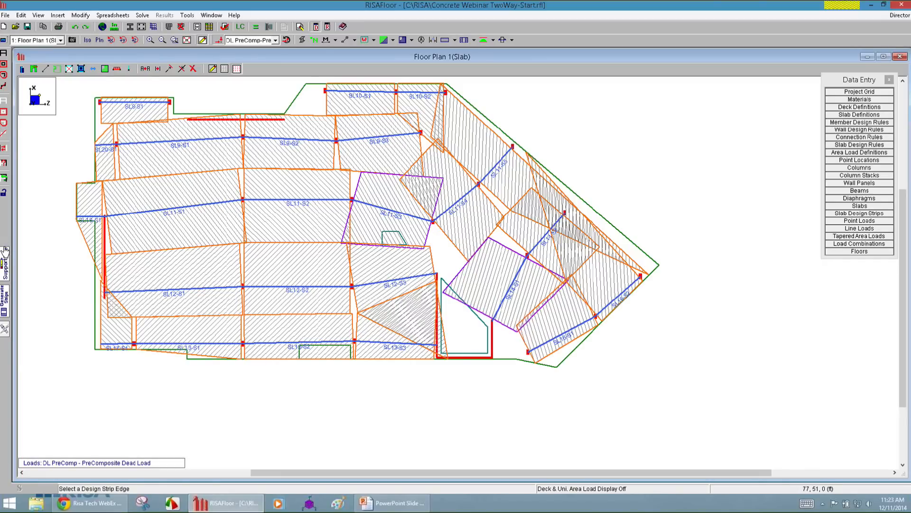
Redraw the SL10-S2 strip's edge by moving its upper outer corner to the column at the end of its support line.
click(5, 264)
click(76, 100)
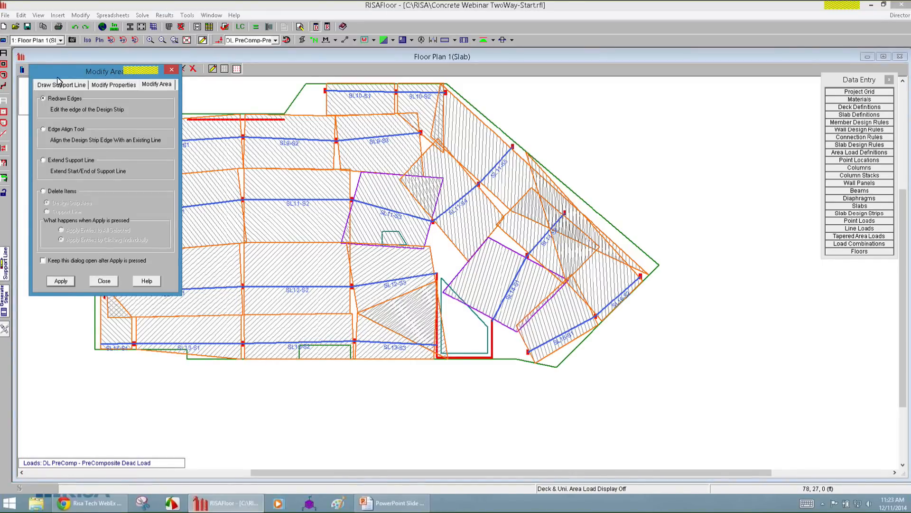
click(61, 280)
scroll(411, 191, up, 2)
scroll(411, 191, down, 1)
click(402, 117)
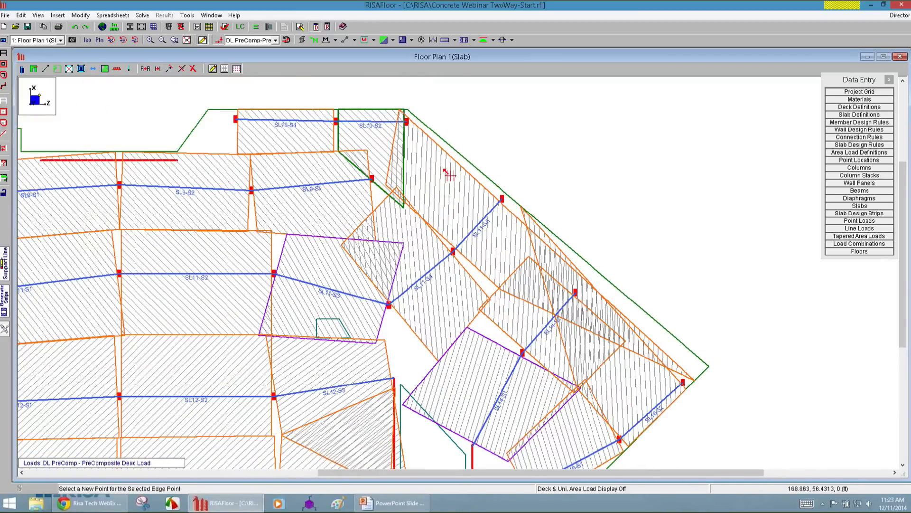
click(422, 134)
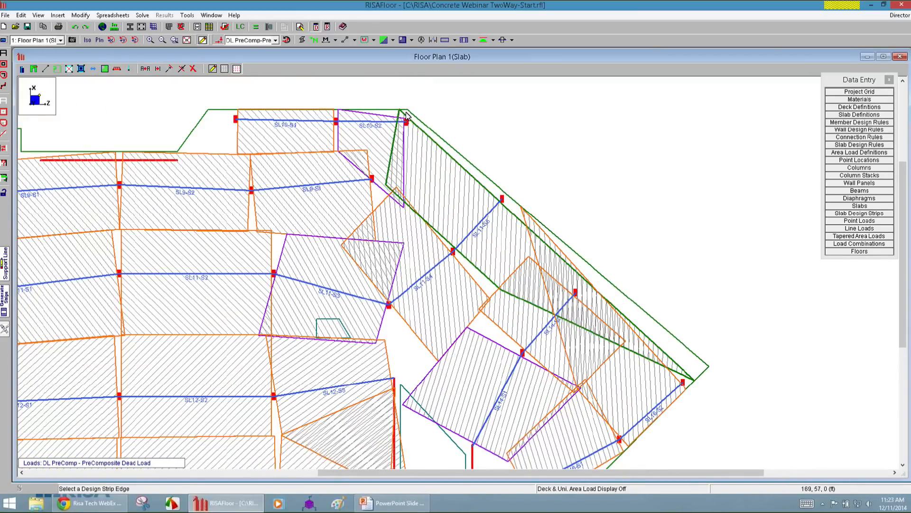
Redraw the SL11-S5 strip as a compact rectangle, pulling its upper corner off SL10-S2 and its far corner back between the edge columns.
click(422, 134)
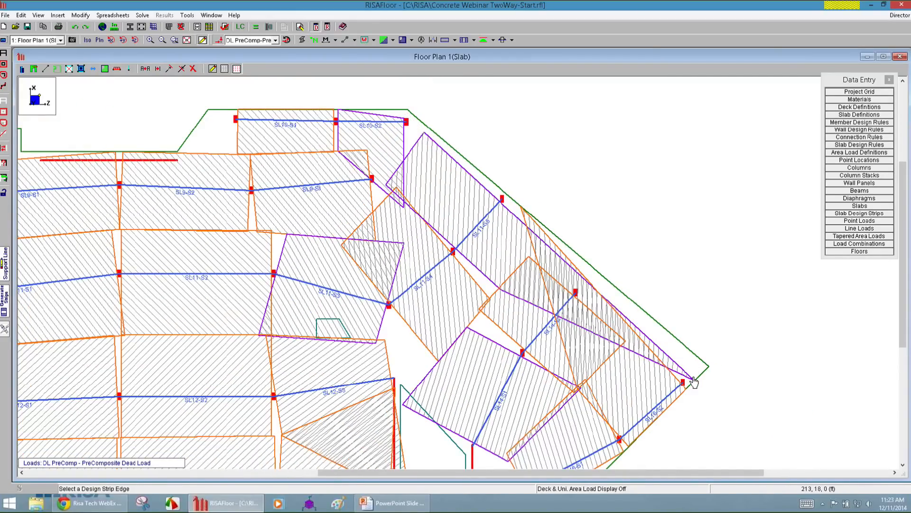
click(664, 333)
click(529, 206)
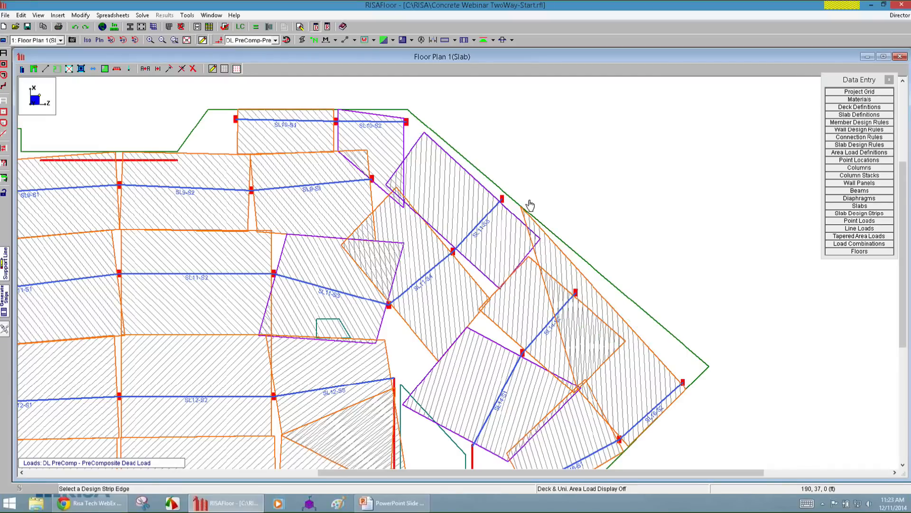
Pull the SL12-S3 strip's lower corner up beside the opening wall and bring the SL13-S3 strip's upper corner down to meet its edge.
scroll(477, 236, down, 1)
scroll(521, 325, down, 4)
scroll(489, 186, up, 5)
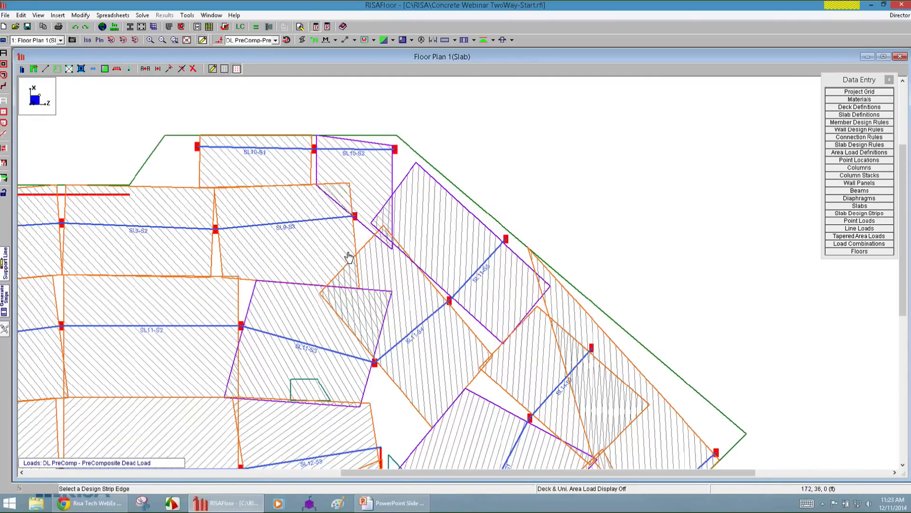
scroll(482, 184, down, 4)
scroll(455, 427, up, 5)
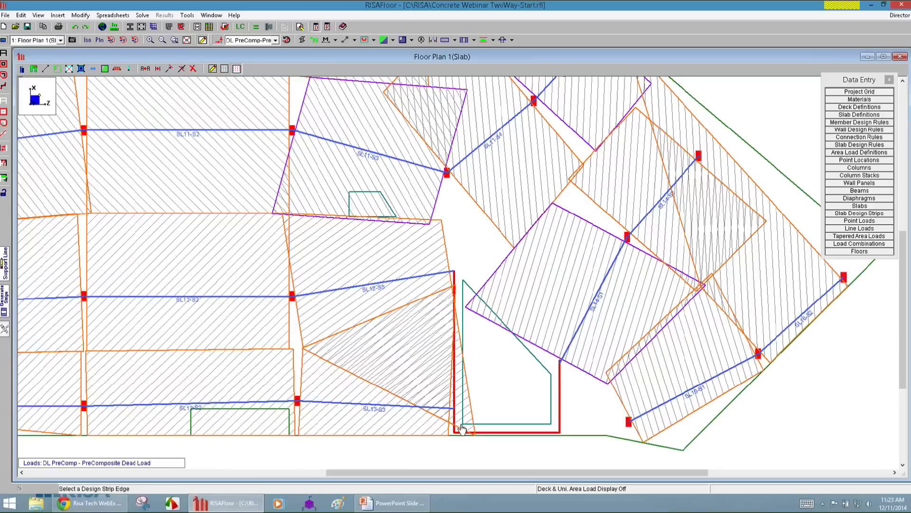
click(468, 433)
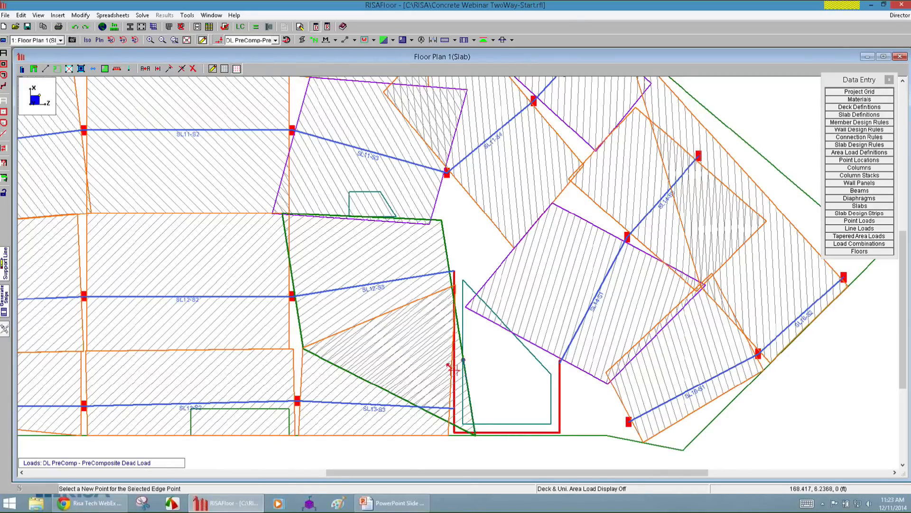
click(447, 309)
click(451, 295)
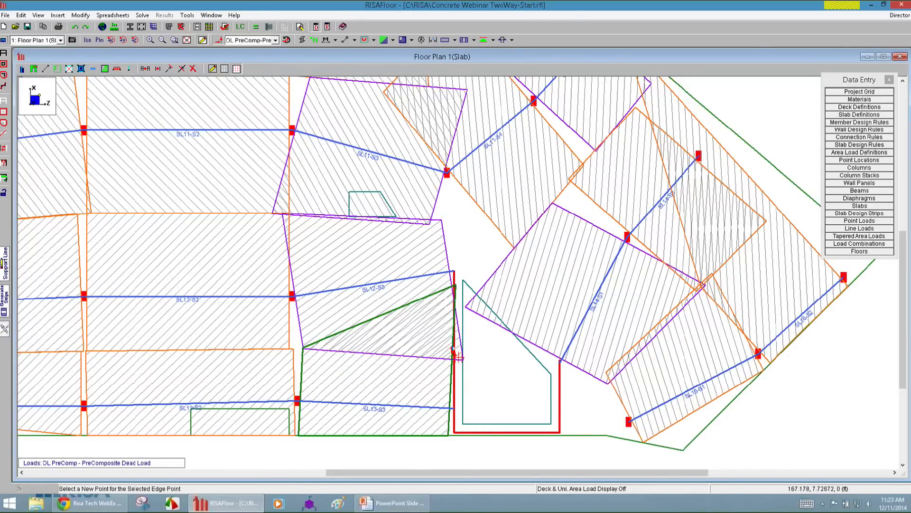
click(445, 348)
Redraw the short strip in the slab's left projection, moving its lower inner corner up near the start of the left wall.
scroll(306, 172, down, 6)
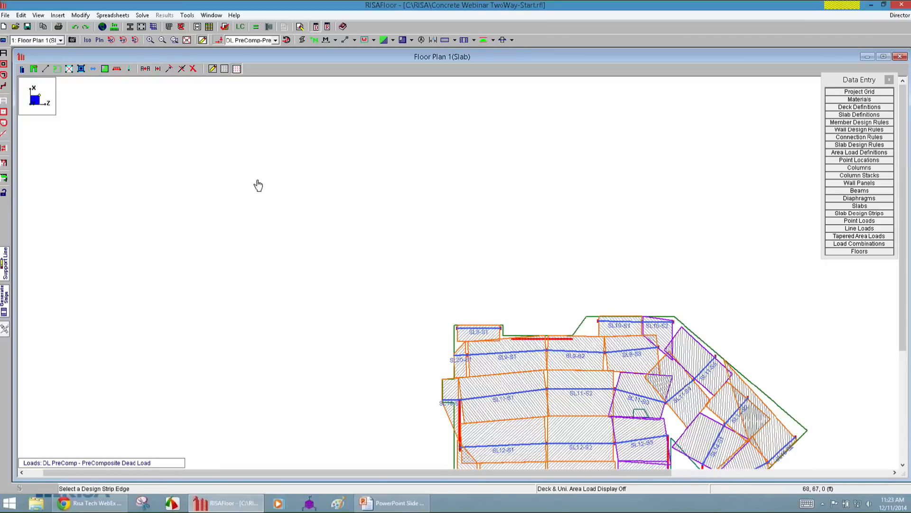
scroll(429, 424, up, 6)
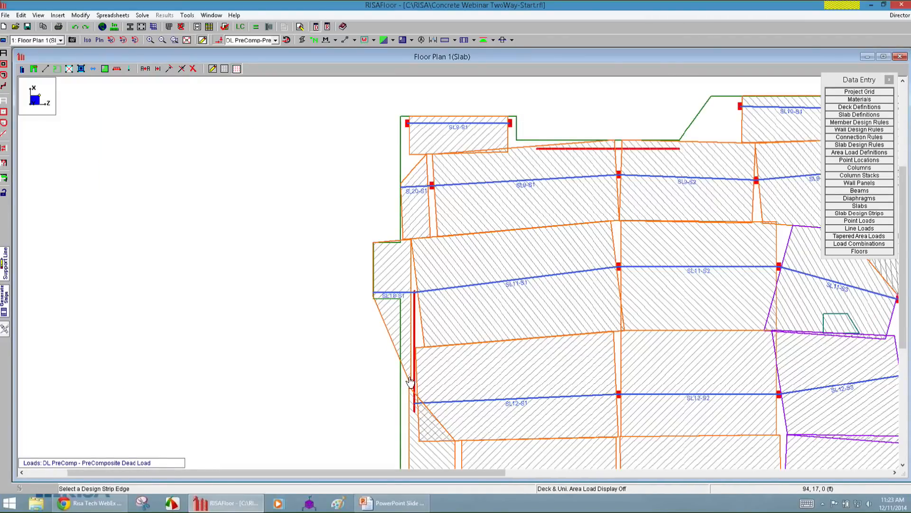
click(417, 331)
click(413, 300)
Redraw the SL17-S1 strip at the slab's lower-left corner, moving its upper corner down level with the SL12-S1 strip's lower edge.
scroll(340, 289, down, 2)
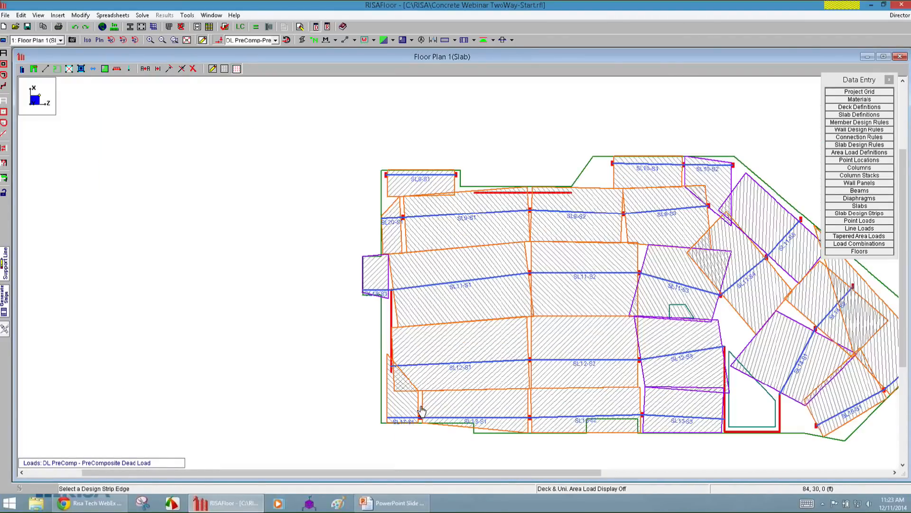
scroll(397, 383, up, 2)
click(392, 340)
click(382, 401)
scroll(387, 413, down, 2)
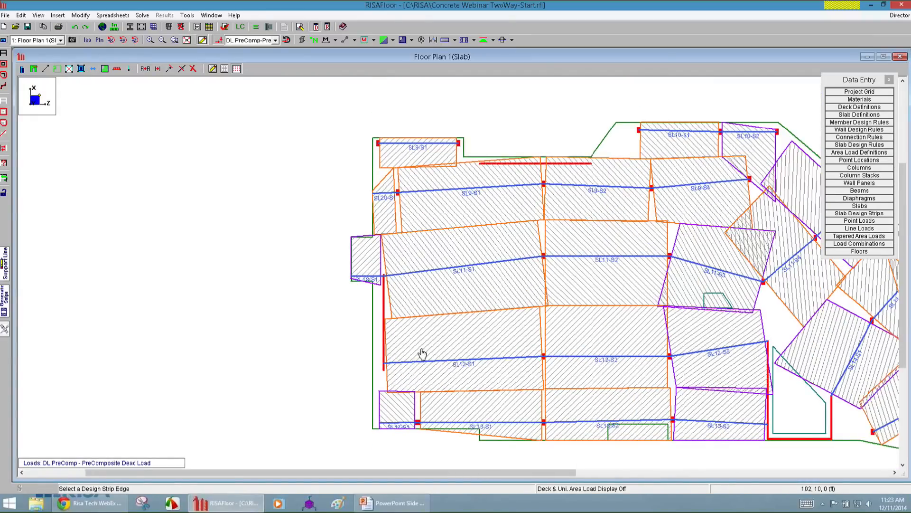
Examine the redrawn E-W design strips across the slab for gaps and overlaps between neighbouring strips.
scroll(388, 401, up, 2)
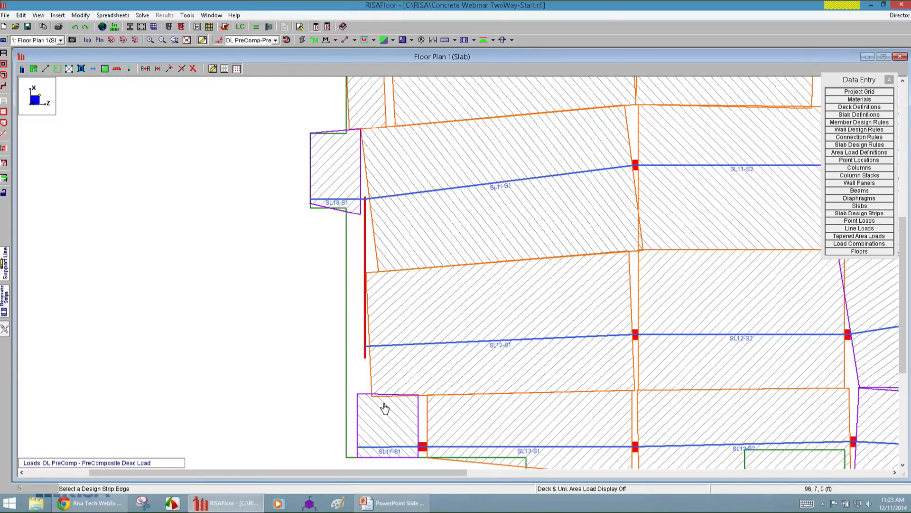
scroll(541, 390, down, 3)
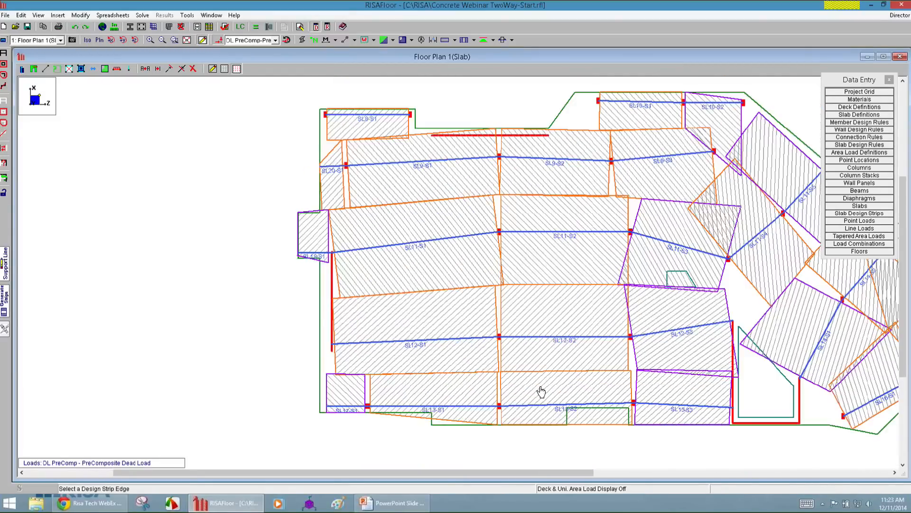
scroll(456, 253, up, 3)
scroll(456, 253, up, 2)
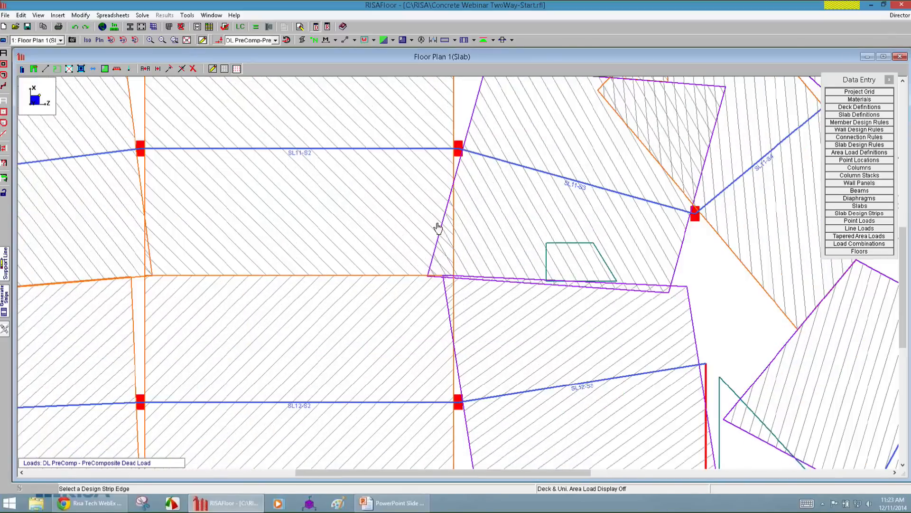
scroll(413, 382, down, 1)
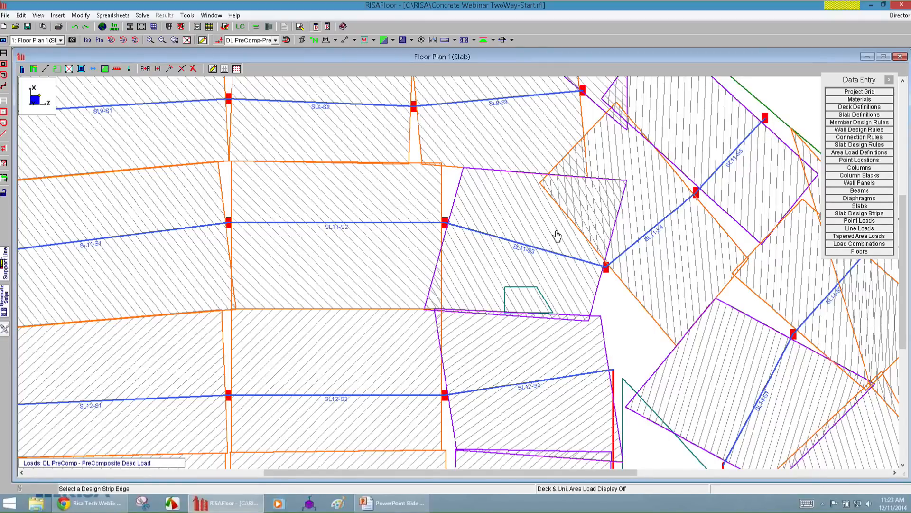
scroll(315, 252, down, 4)
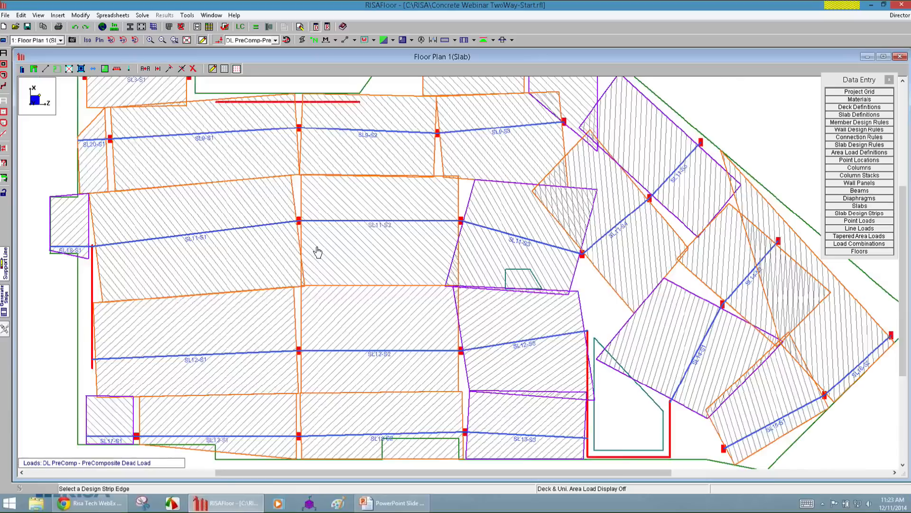
scroll(232, 329, down, 2)
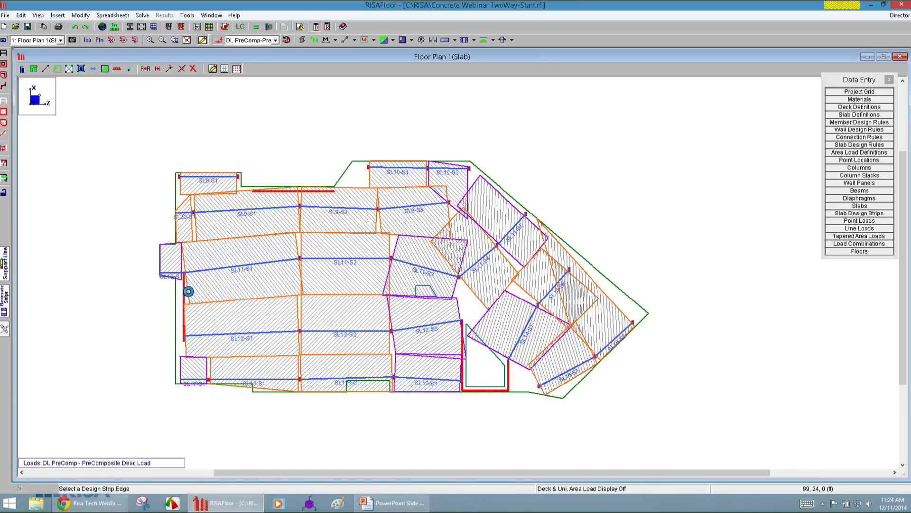
scroll(139, 272, up, 1)
scroll(133, 323, down, 1)
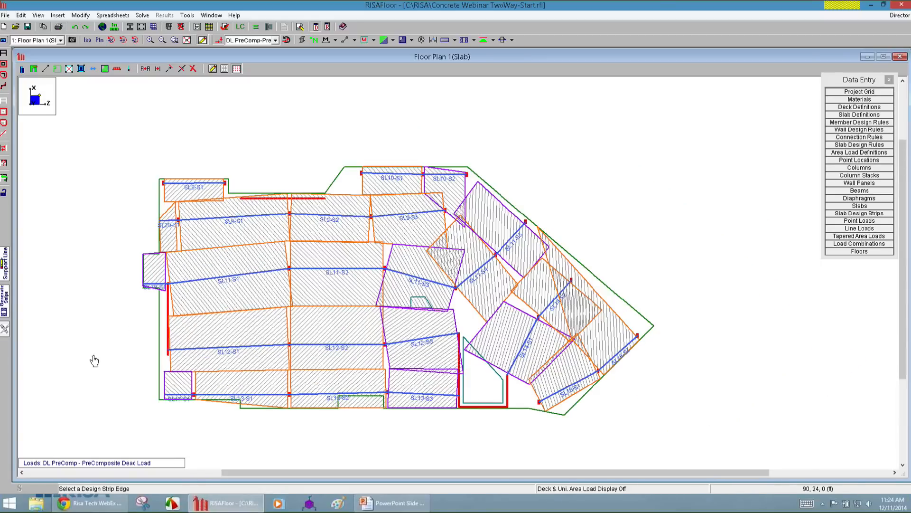
Solve the model and return from the warning log to the floor plan.
click(257, 26)
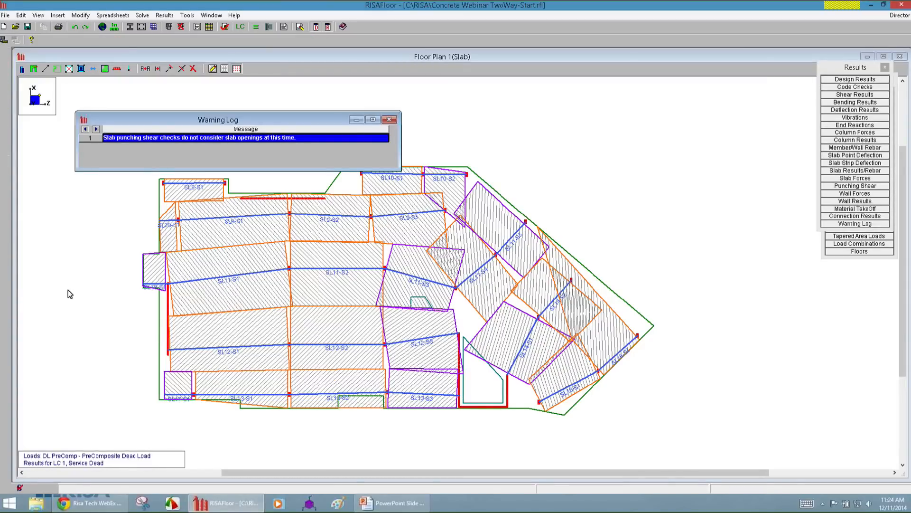
click(68, 291)
scroll(237, 342, up, 2)
scroll(340, 197, down, 1)
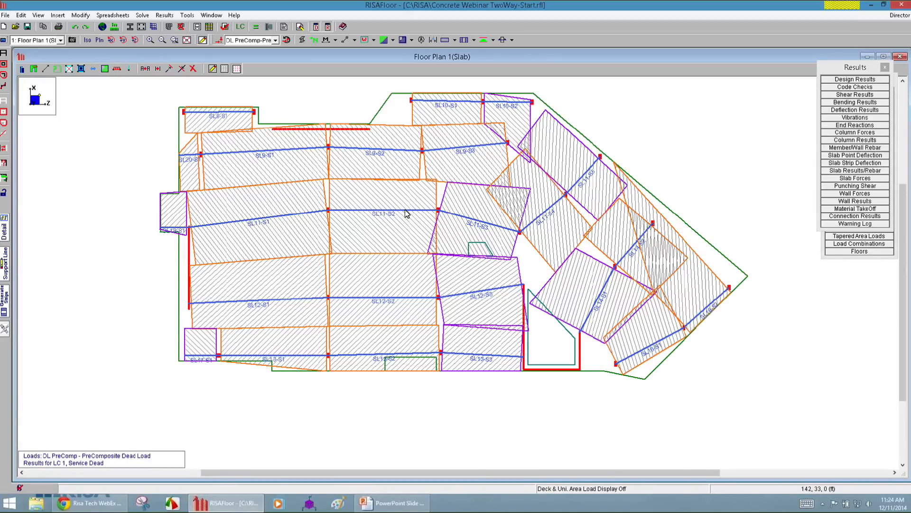
Display the out of plane moment diagrams along the design strips.
click(493, 40)
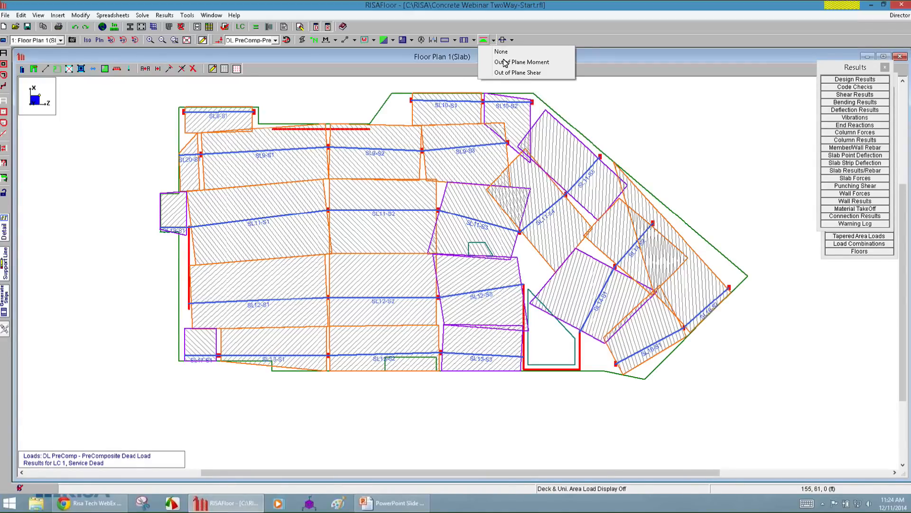
click(502, 65)
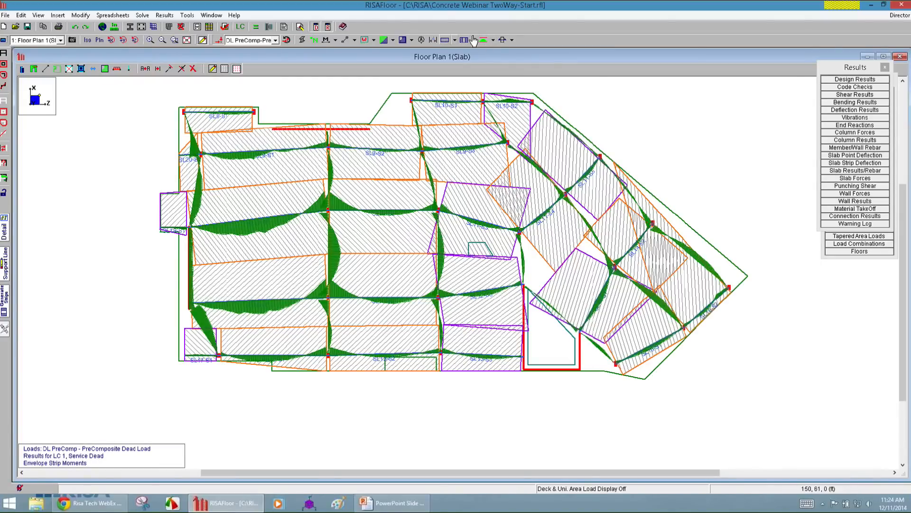
click(493, 40)
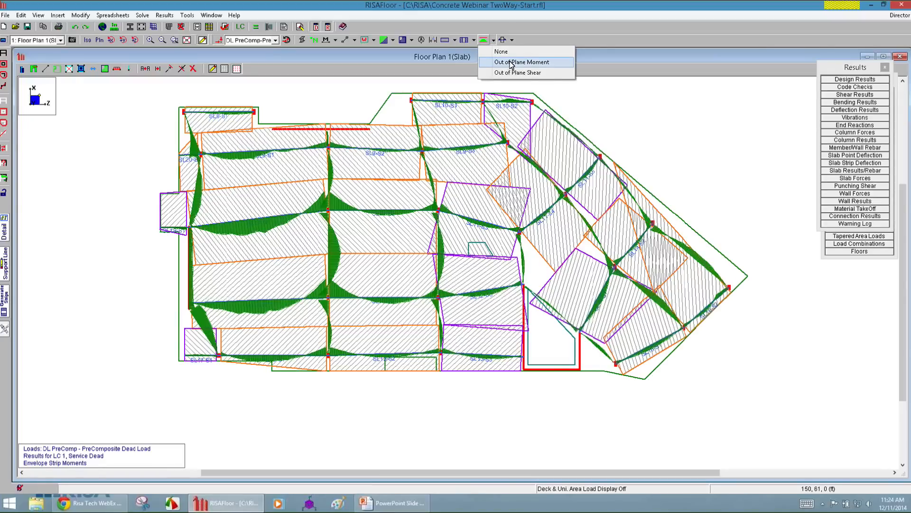
click(385, 420)
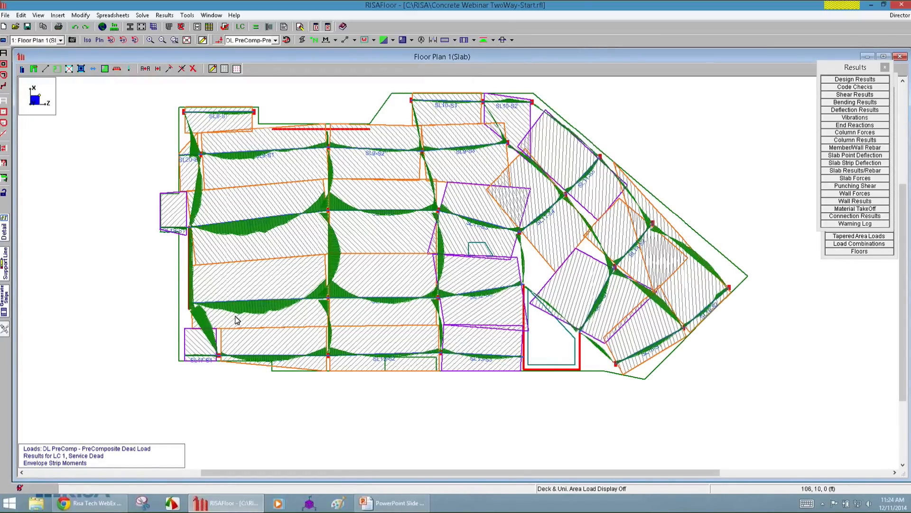
Display the out of plane shear diagrams along the design strips and turn the strip diagrams off again.
click(491, 41)
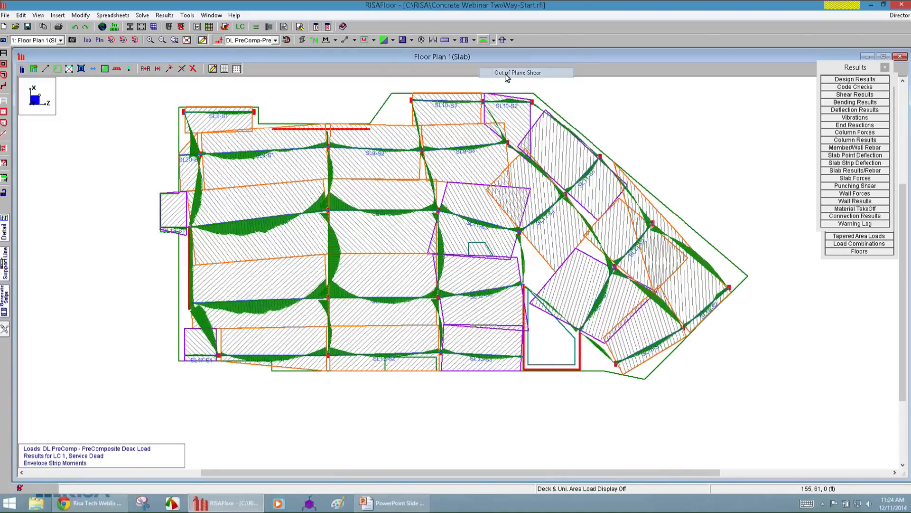
click(534, 74)
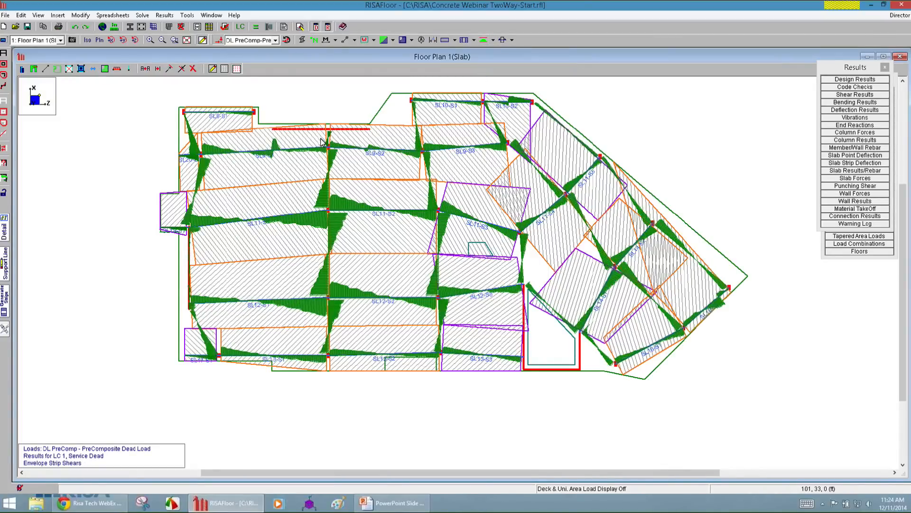
click(494, 41)
click(498, 52)
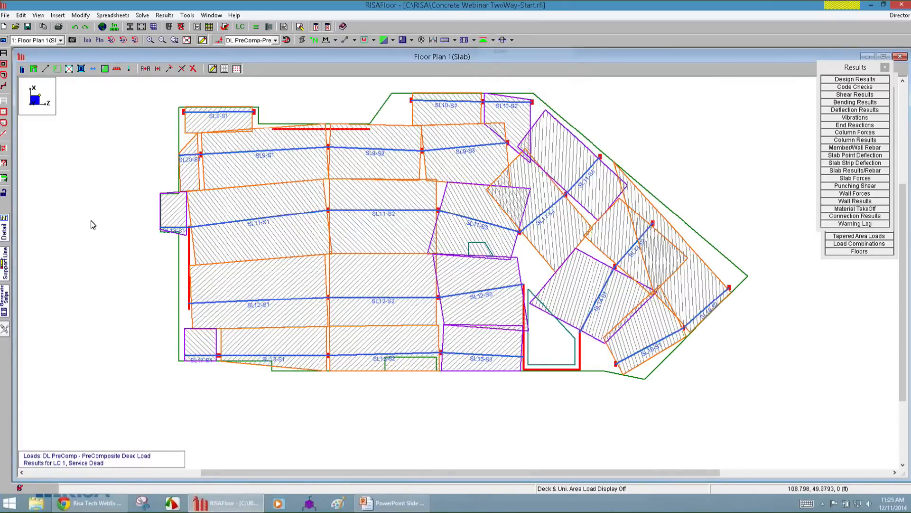
Set the slabs in the current view to color fill with MZ as the contour value and apply it.
scroll(152, 326, down, 3)
scroll(148, 322, up, 3)
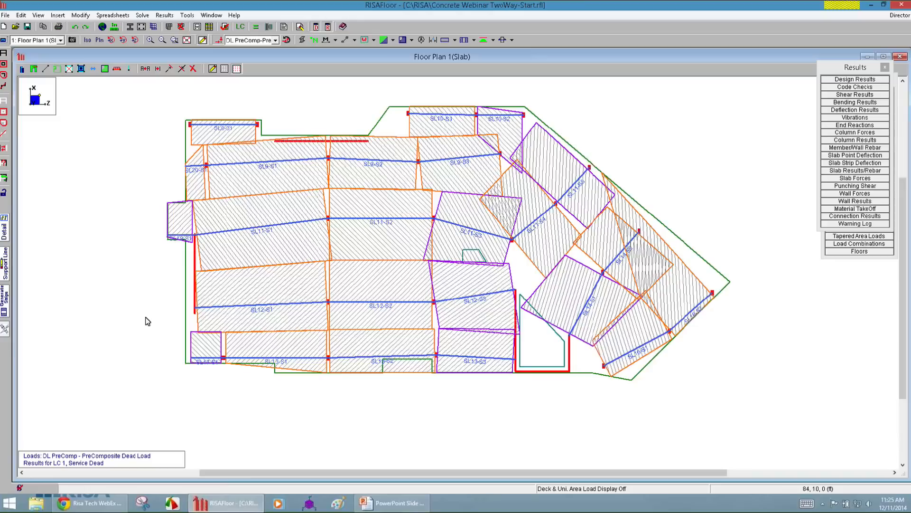
click(4, 41)
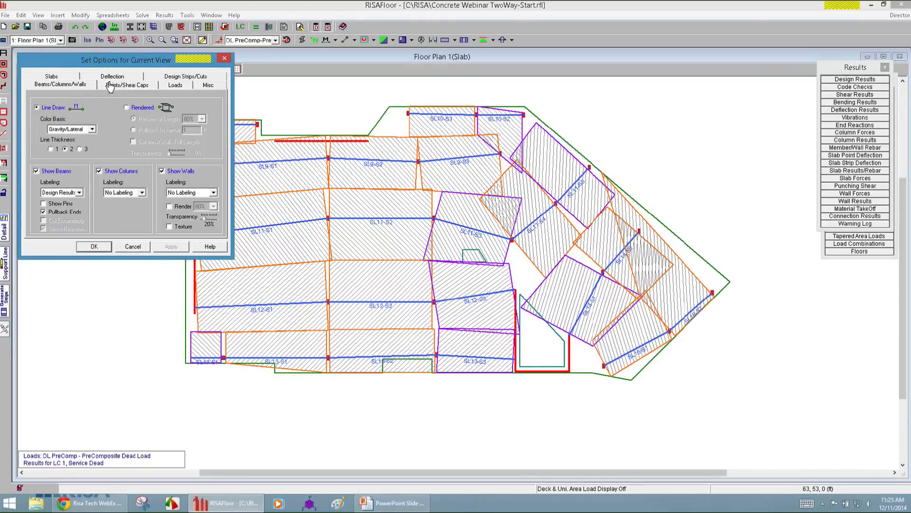
click(58, 80)
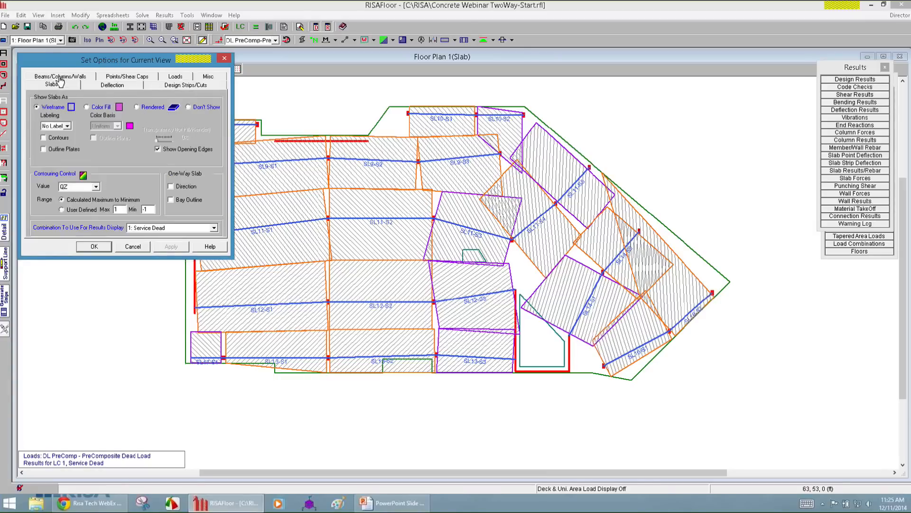
click(89, 188)
click(84, 209)
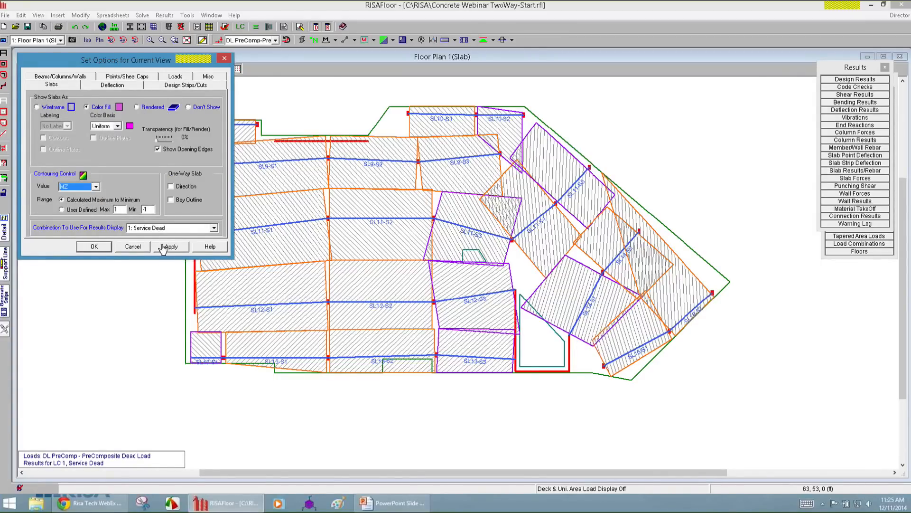
click(163, 248)
Change the slab contour value to MX and the color basis to Contours, and apply the settings to the plan.
click(76, 186)
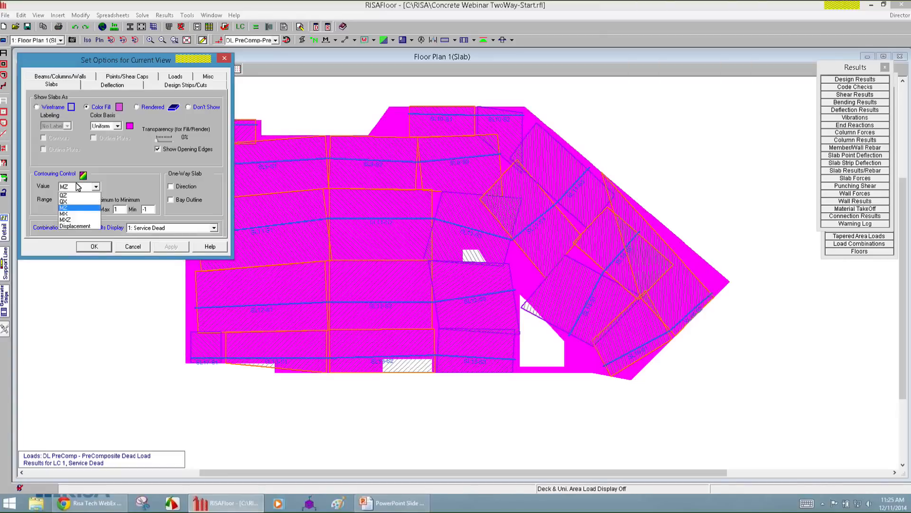
click(79, 214)
click(165, 247)
click(110, 126)
click(108, 147)
click(163, 248)
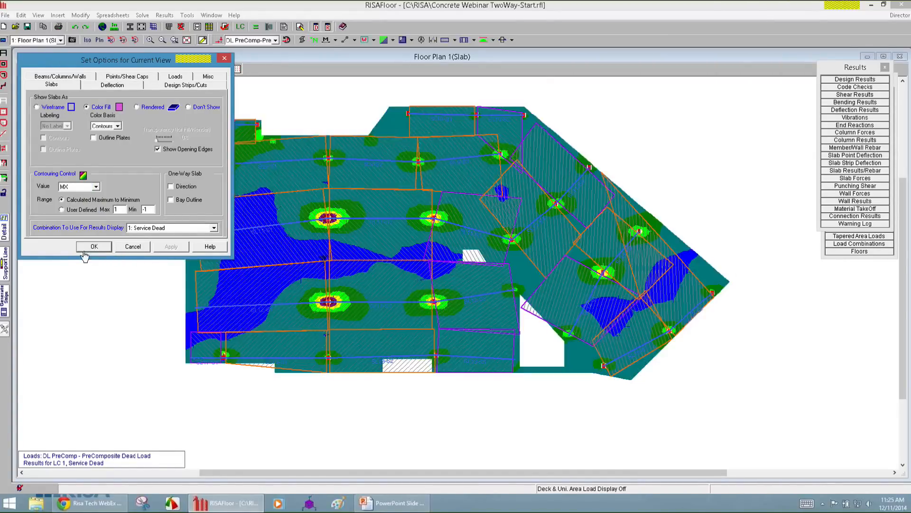
Hide the Results list, set the slab contour value to MZ in the current view options and apply it.
click(86, 248)
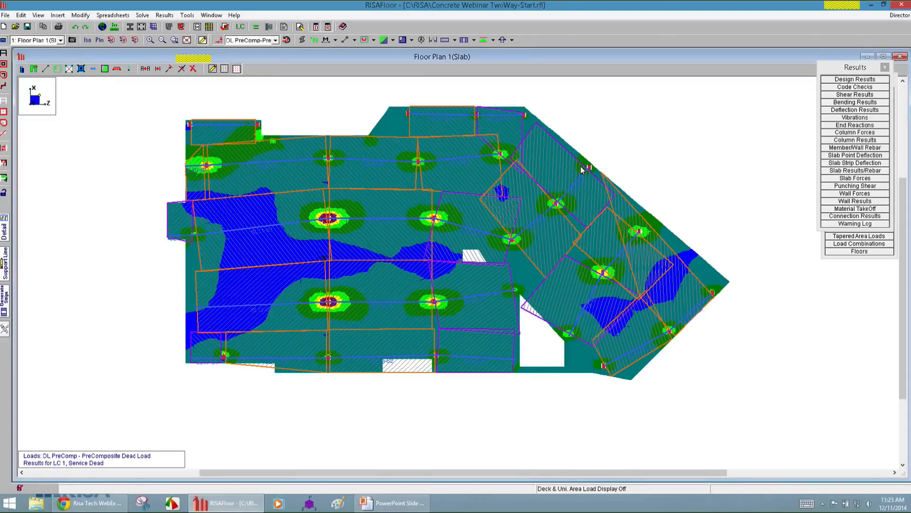
click(885, 68)
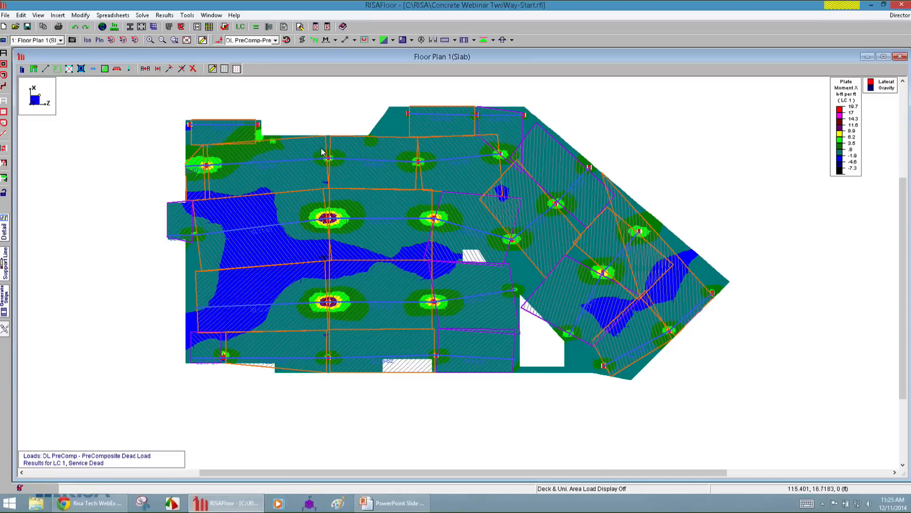
click(4, 40)
click(87, 186)
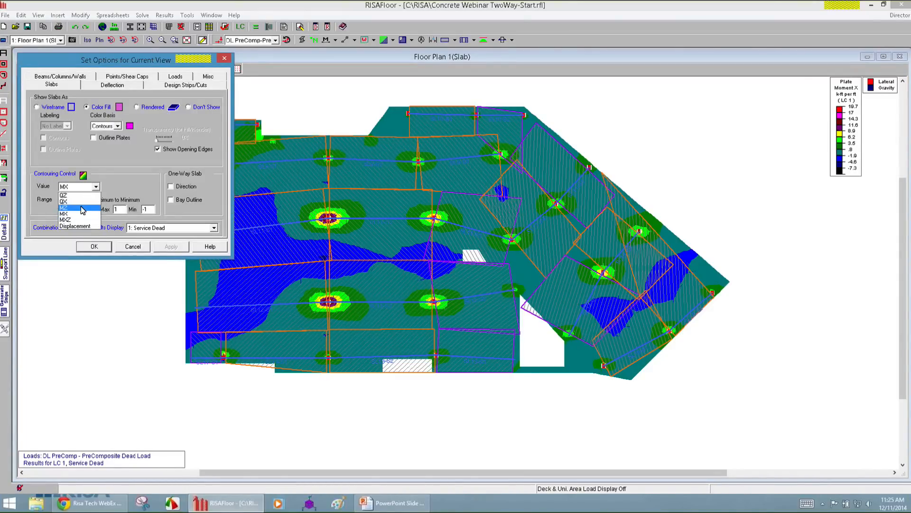
click(84, 211)
click(172, 247)
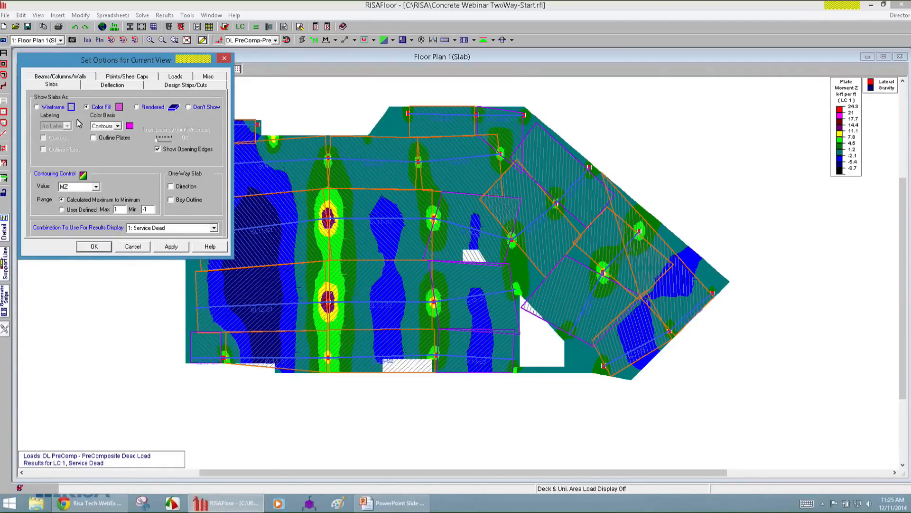
Return the slabs to wireframe display and turn on the E-W design strip column strips.
click(52, 107)
click(94, 246)
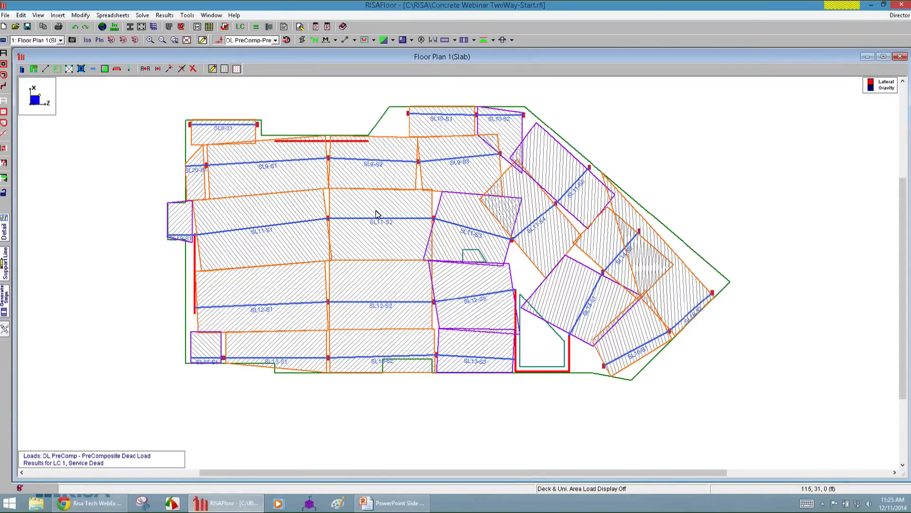
click(474, 40)
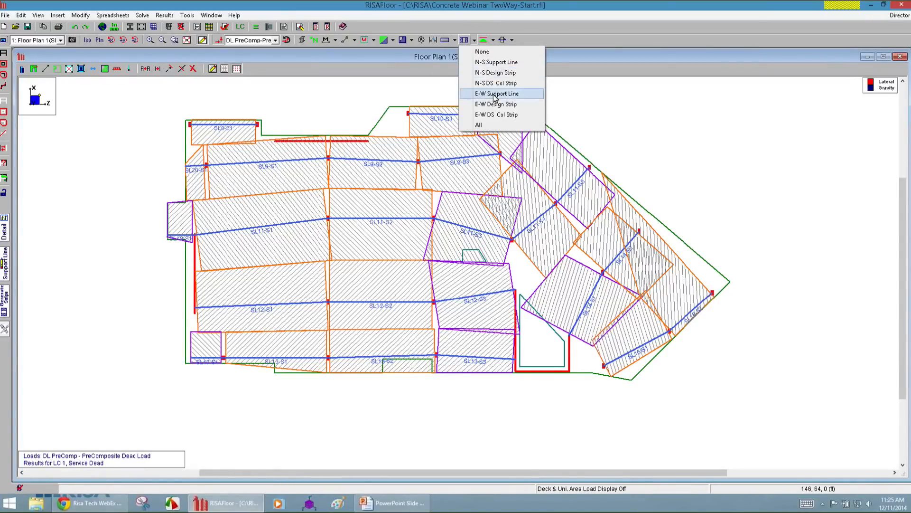
click(507, 114)
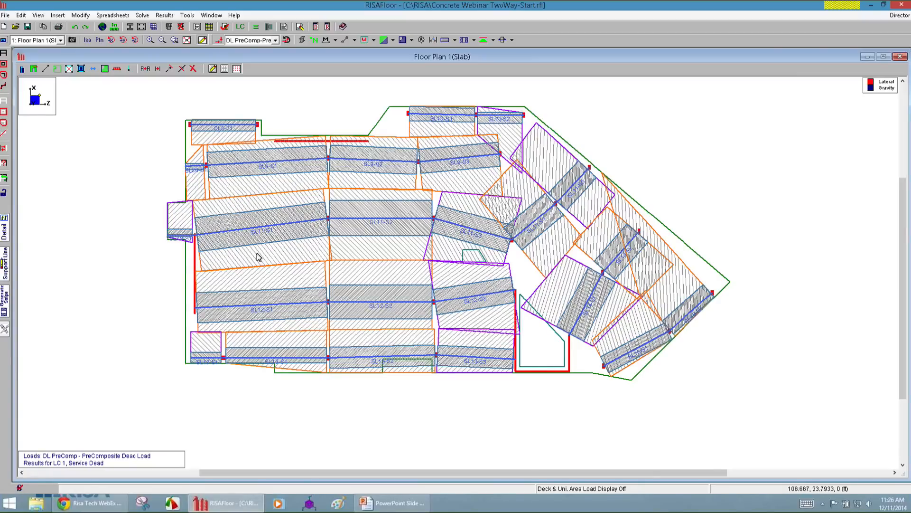
Display all support lines, design strips and column strips in both directions on the floor plan.
click(4, 230)
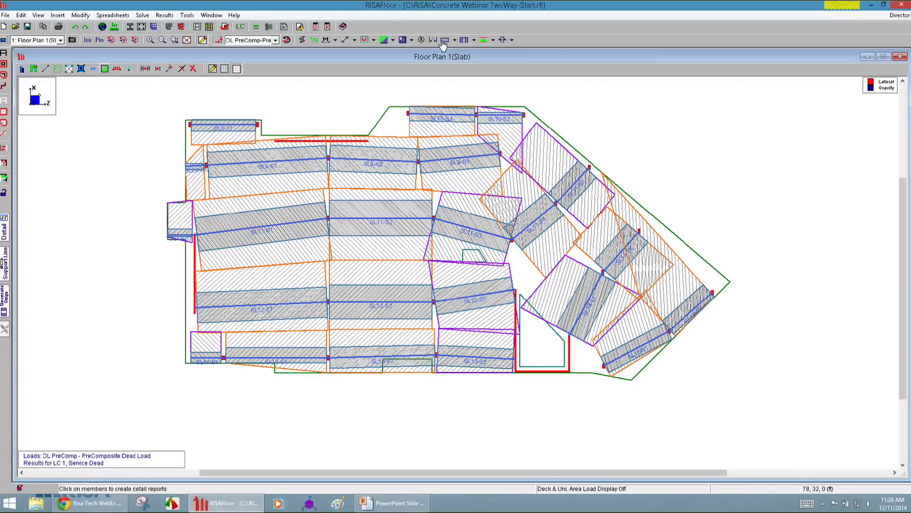
click(474, 40)
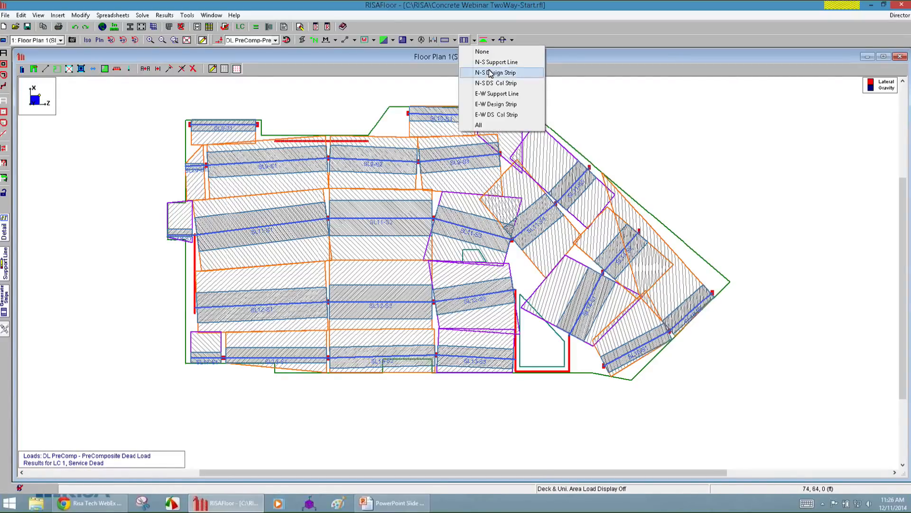
click(479, 125)
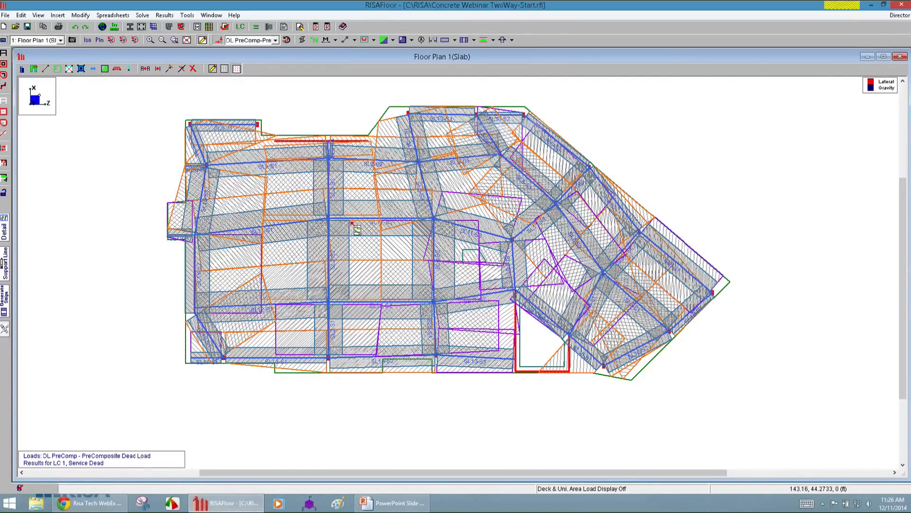
scroll(330, 261, up, 3)
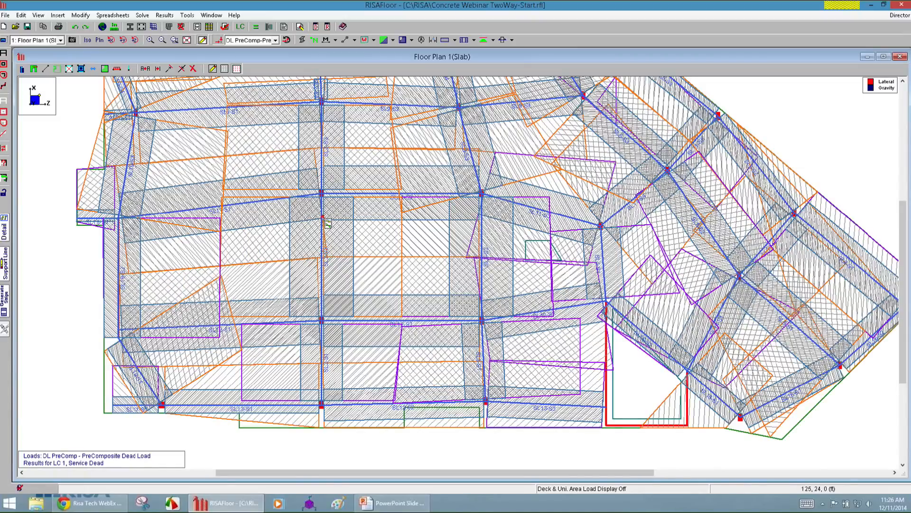
Open the slab results and rebar table showing the design strip reinforcing.
click(316, 27)
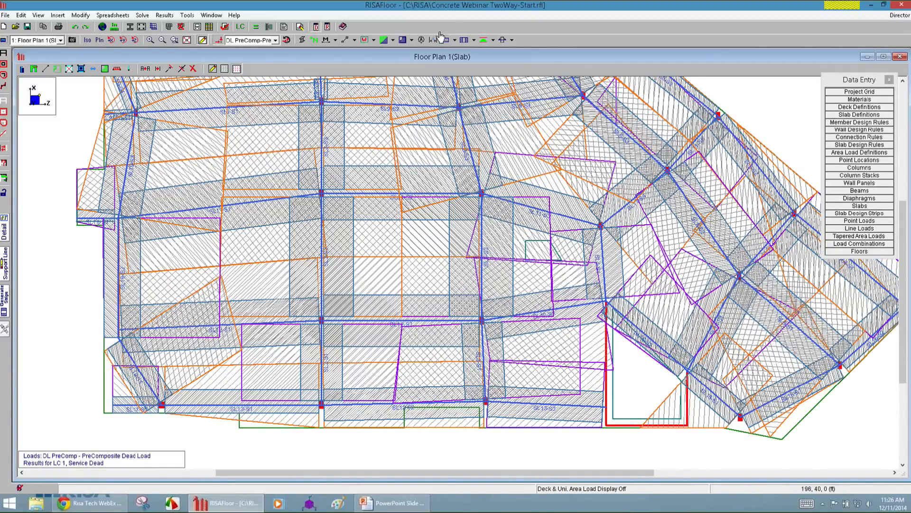
click(327, 27)
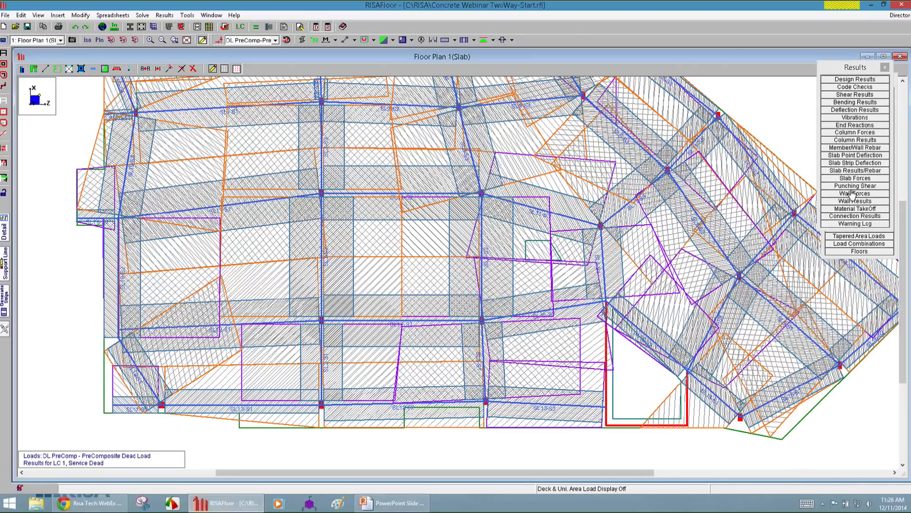
click(872, 172)
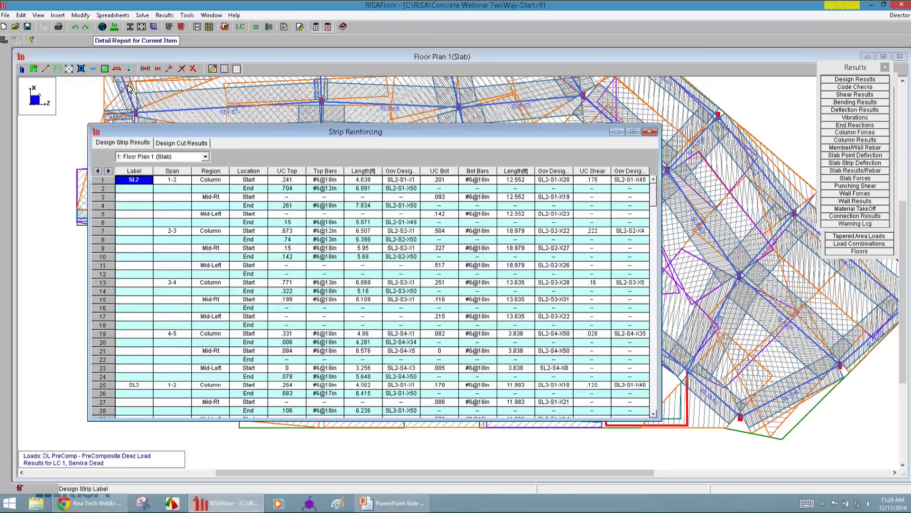
Open the detail report for design strip SL2, make it taller and place it beside the reinforcing table.
click(137, 27)
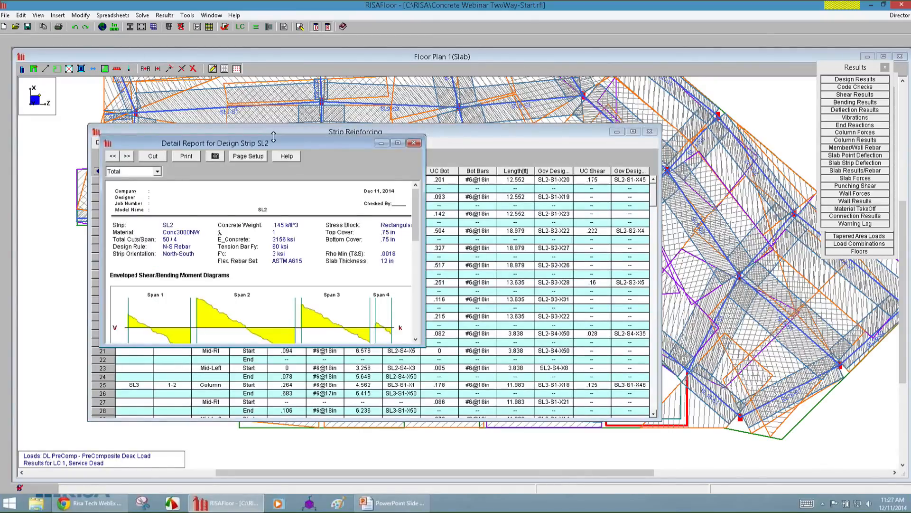
drag(274, 137, 268, 88)
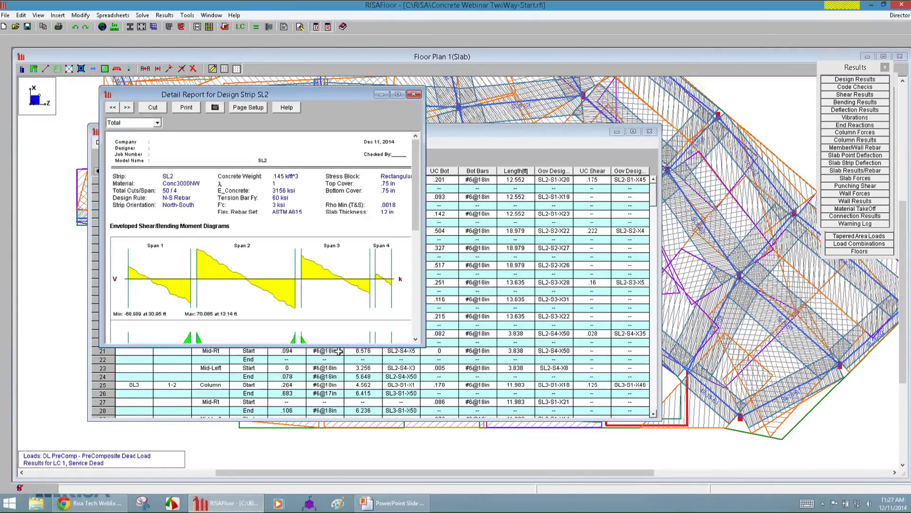
drag(338, 345, 339, 454)
drag(303, 93, 671, 97)
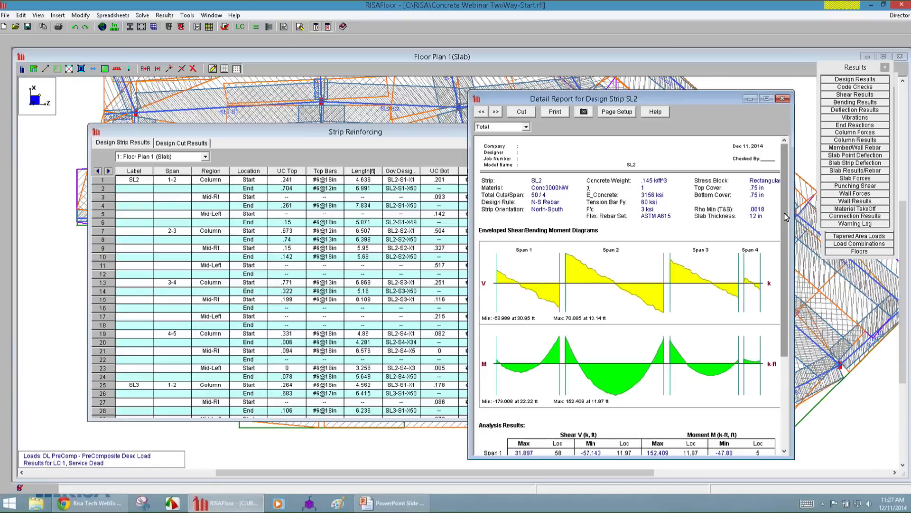
Examine the total strip's shear and moment diagrams, analysis results and deflection results in the SL2 report.
scroll(651, 226, down, 1)
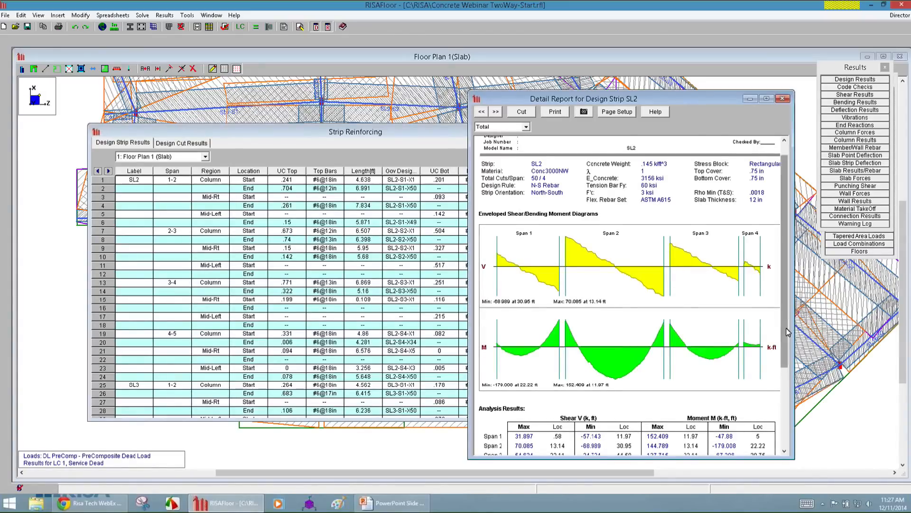
scroll(505, 337, down, 5)
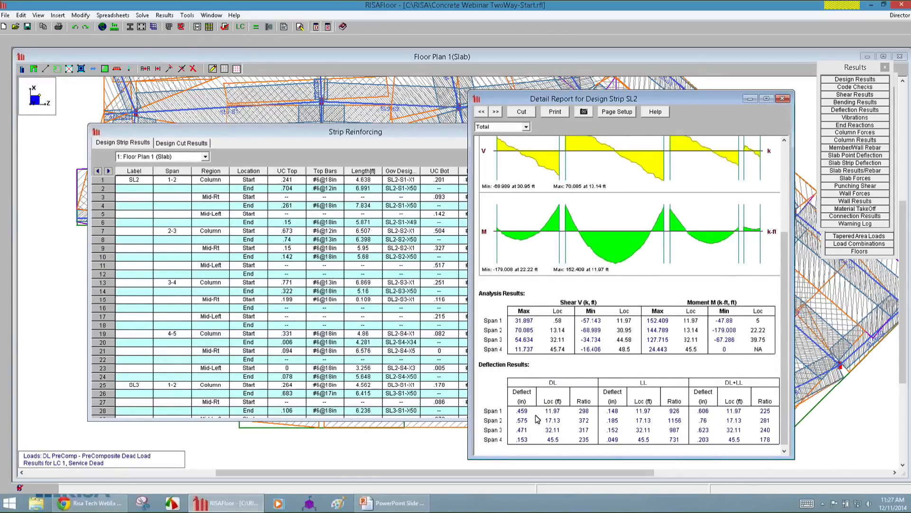
drag(782, 429, 784, 313)
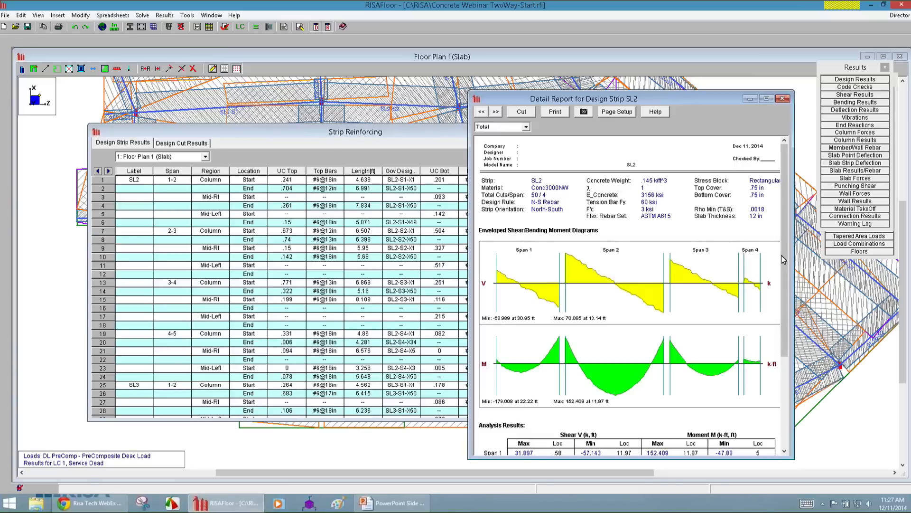
mouse_move(786, 256)
mouse_down()
mouse_move(791, 361)
mouse_move(781, 258)
mouse_up()
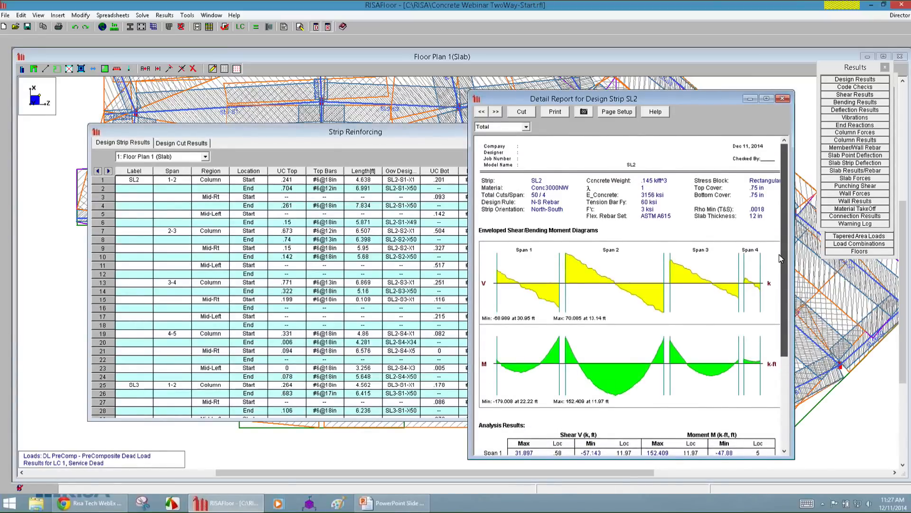
Switch the SL2 report to Column Strip and examine its force diagrams, rebar layout, ACI 318-11 bending checks and deflections.
click(506, 129)
click(505, 142)
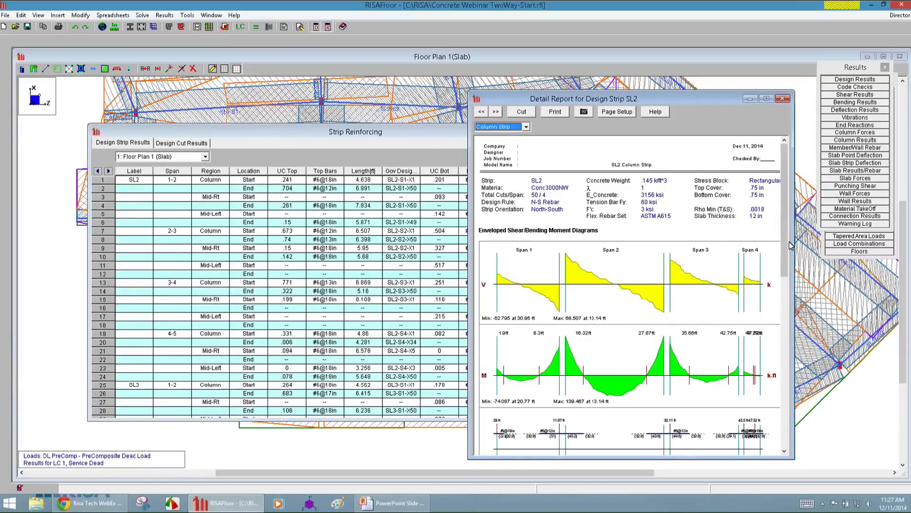
scroll(790, 246, down, 3)
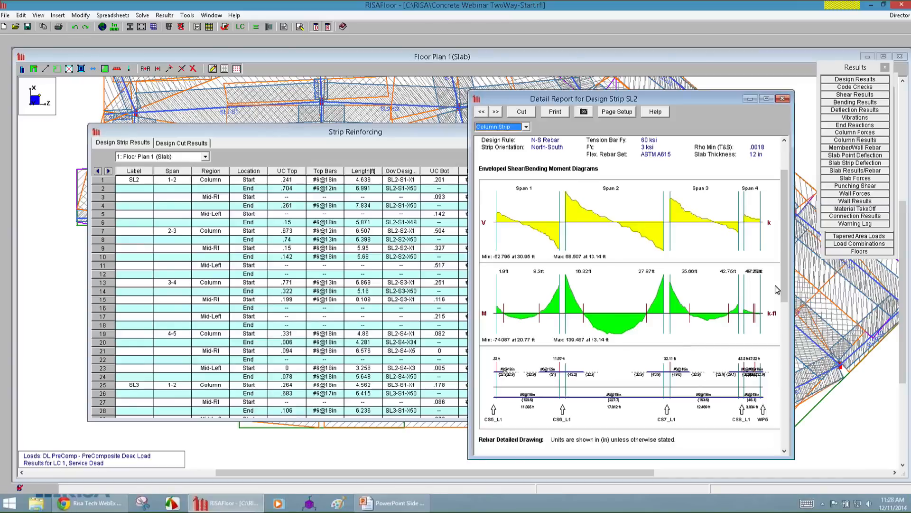
scroll(785, 303, down, 3)
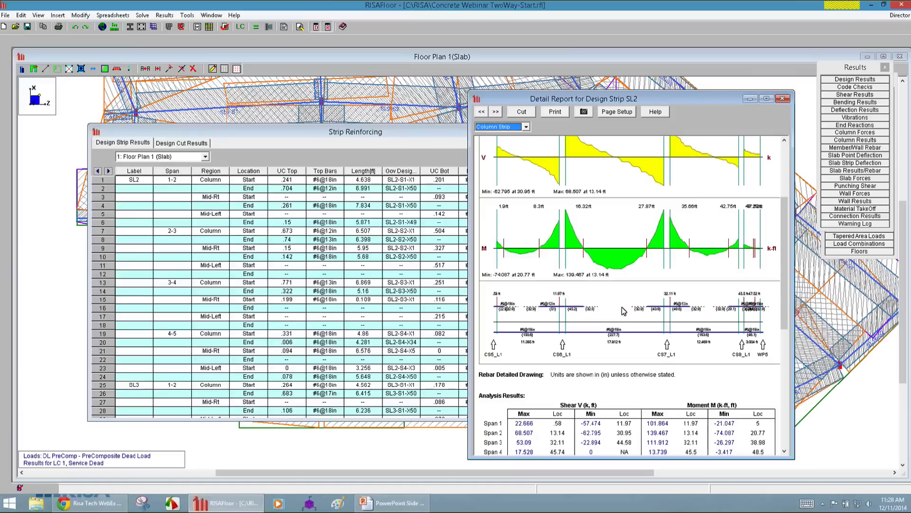
scroll(788, 308, down, 2)
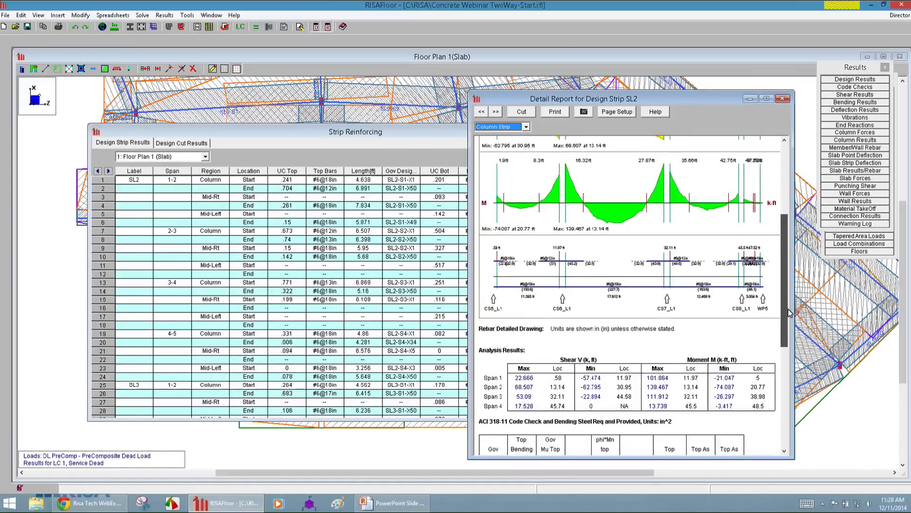
scroll(787, 303, down, 2)
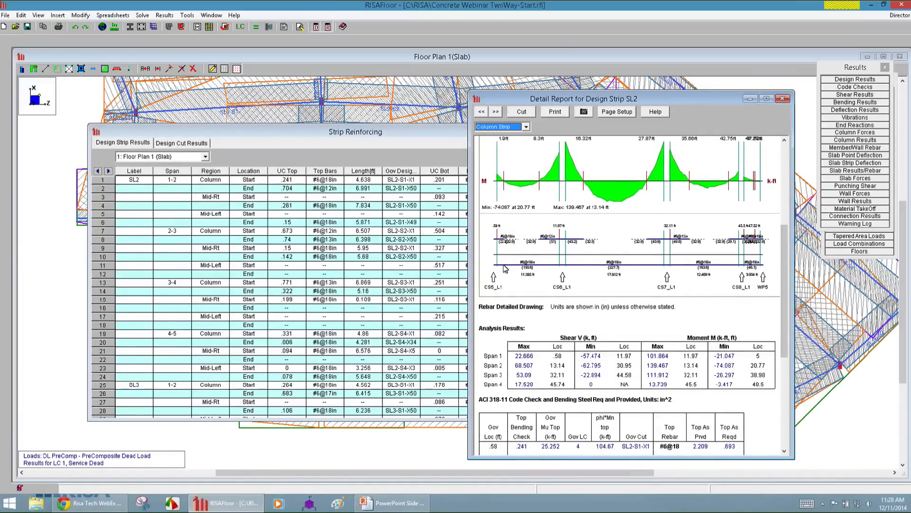
drag(785, 300, 796, 353)
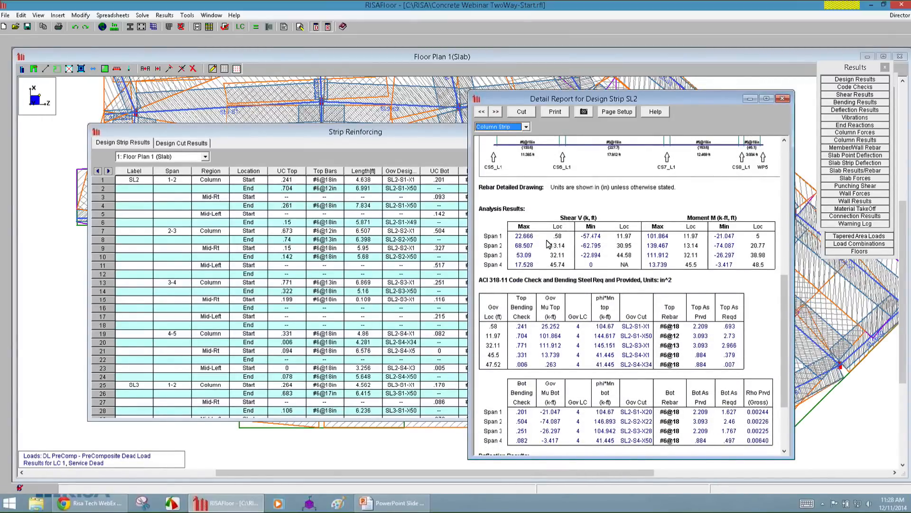
drag(783, 332, 785, 347)
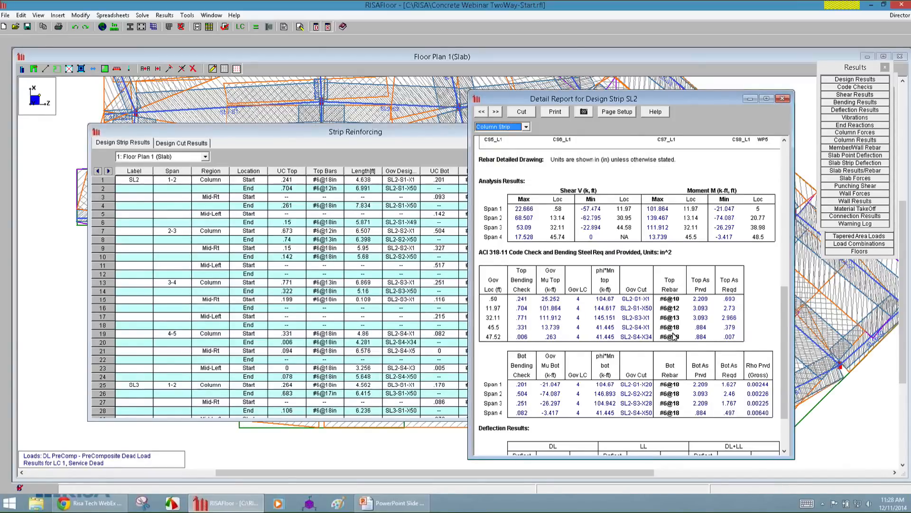
drag(787, 364, 789, 401)
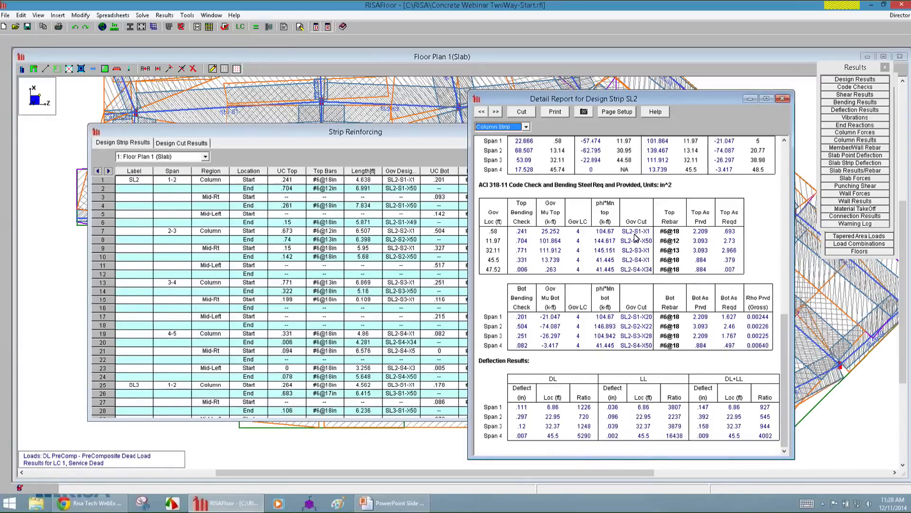
Bring the floor plan to the front and limit the strip display to N-S design strips.
click(57, 257)
click(474, 41)
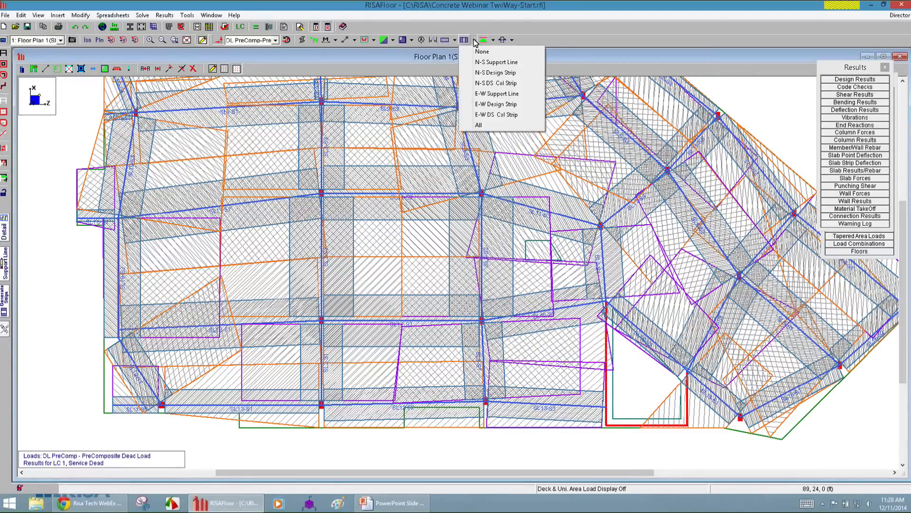
click(493, 74)
Display the design cuts across the N-S design strips with their labels turned on.
click(512, 41)
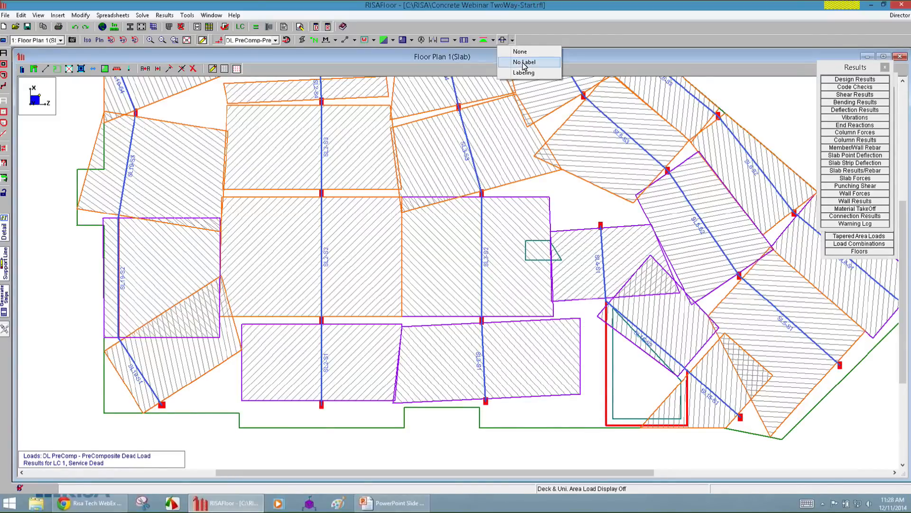
click(526, 63)
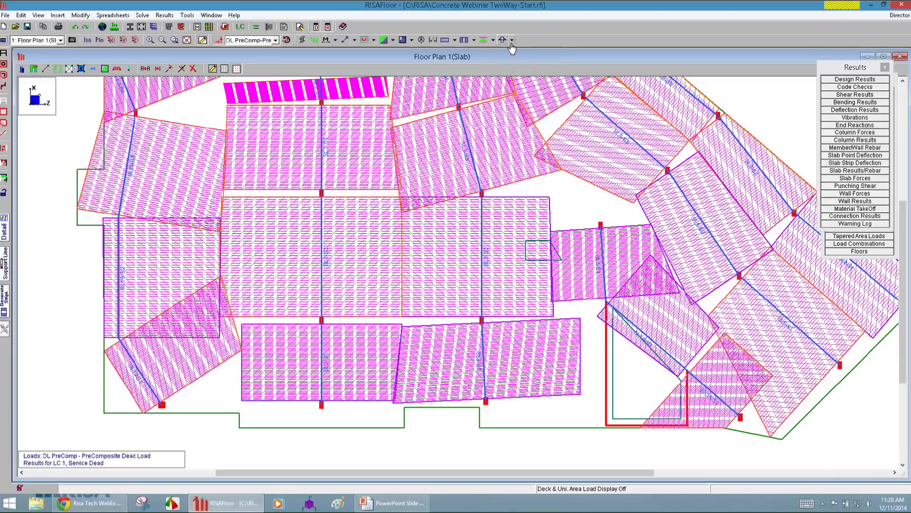
click(513, 41)
click(520, 72)
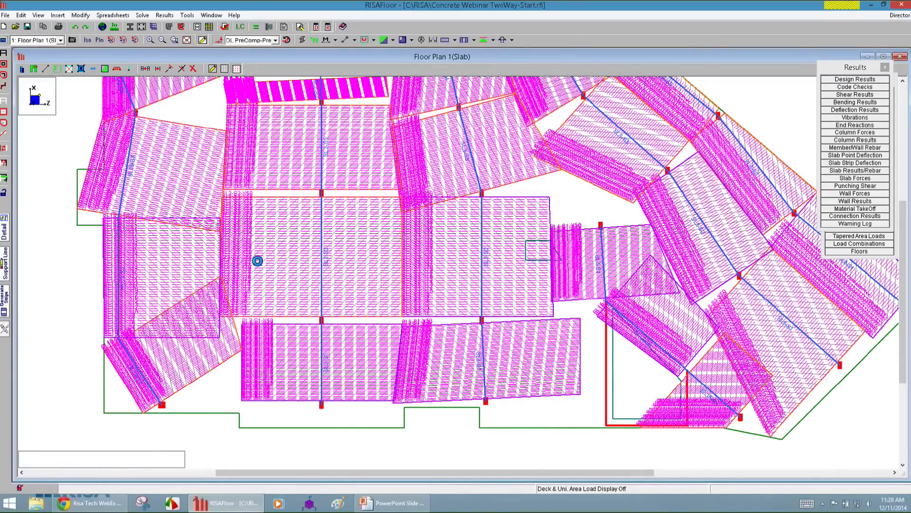
Inspect the labeled cuts across span SL2-S2, then return to the SL2 detail report to check its governing cuts.
scroll(240, 252, up, 3)
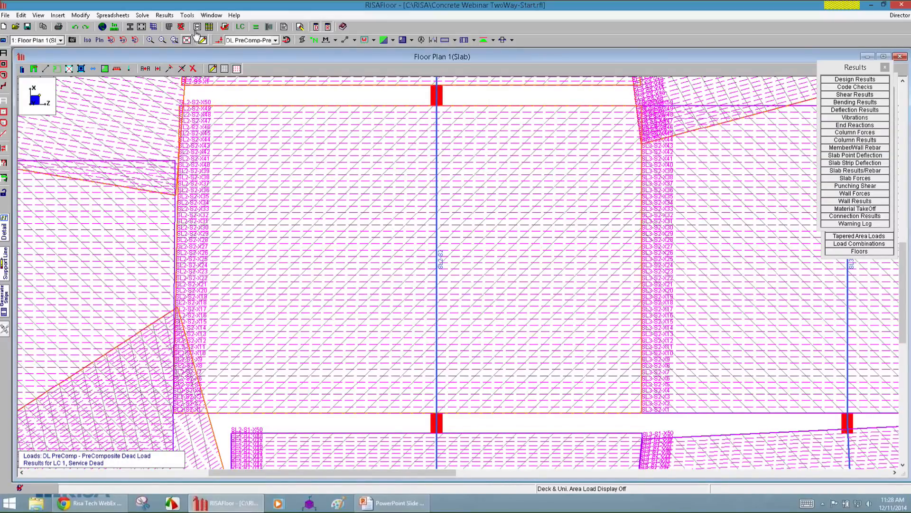
click(211, 15)
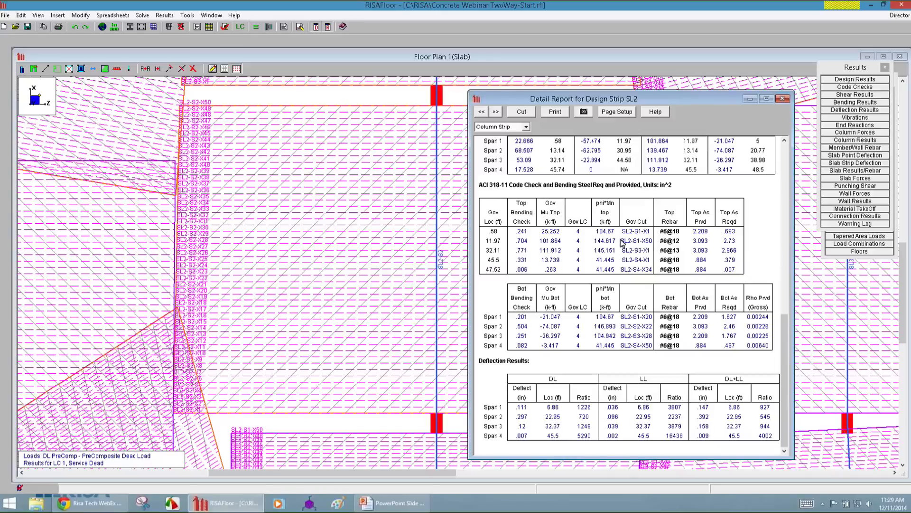
Switch the SL2 report to its design cuts and examine the Column Strip results for Span 2, cut X-50.
click(521, 113)
click(523, 115)
click(561, 127)
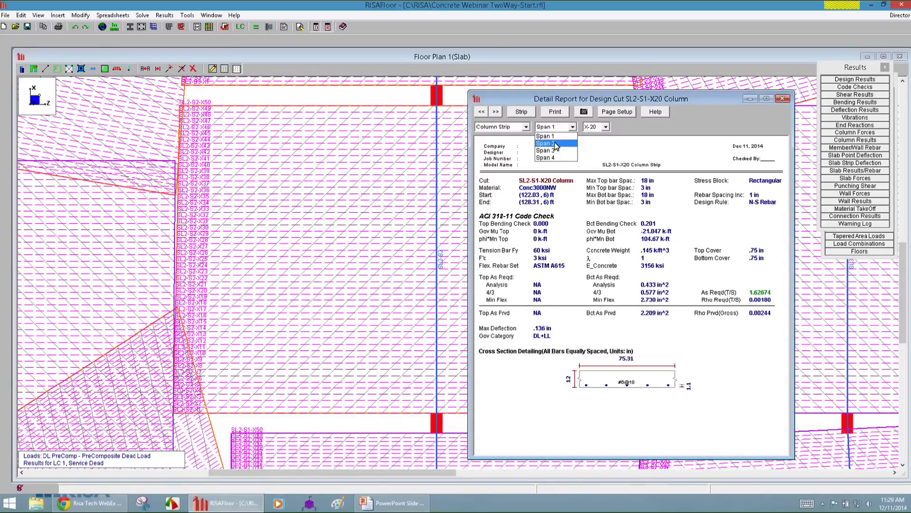
click(556, 144)
click(592, 128)
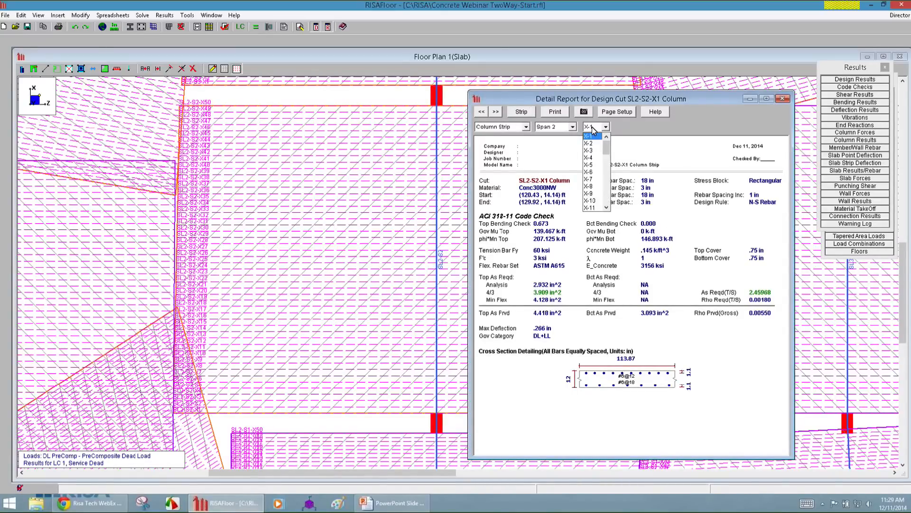
drag(608, 147, 611, 208)
click(593, 208)
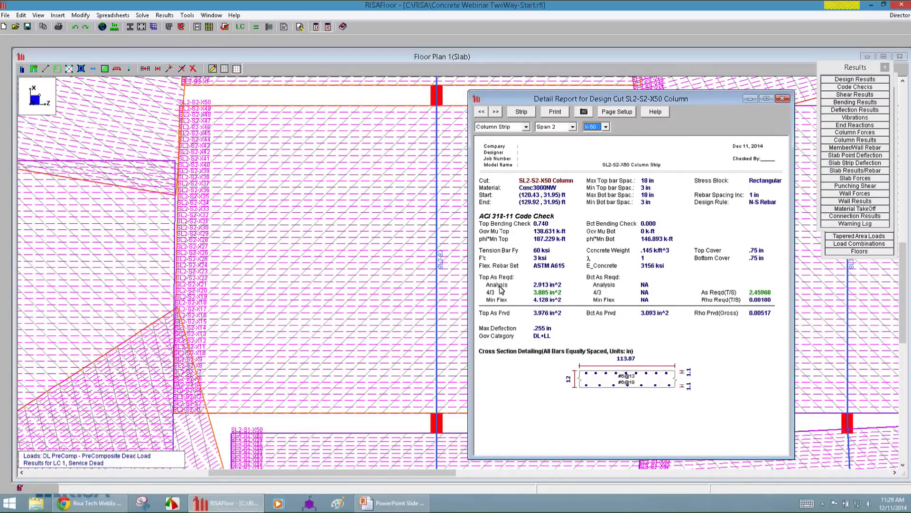
click(572, 292)
Step forward through the successive Column Strip cuts from SL2-S2-X50 to SL2-S3-X12.
click(494, 112)
click(494, 112)
click(495, 112)
click(498, 114)
click(499, 114)
click(499, 114)
click(498, 114)
click(499, 116)
click(499, 115)
click(499, 115)
click(499, 115)
click(499, 115)
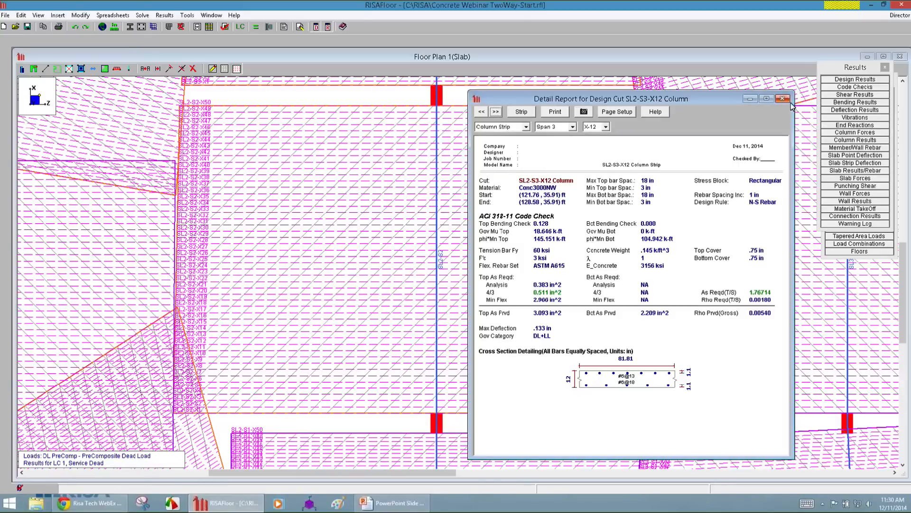
Return to the SL2 strip report, review its Mid Strip-Right and Mid Strip-Left results, and close the report.
click(519, 113)
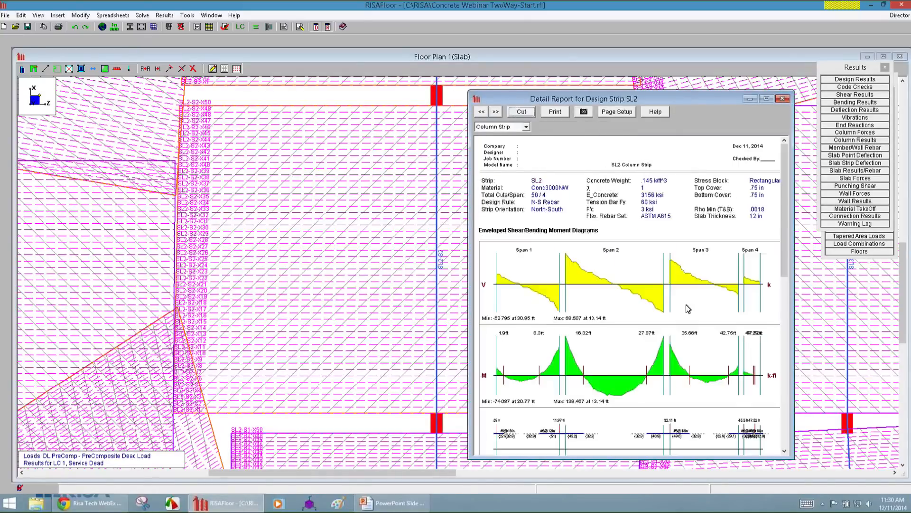
click(494, 127)
click(506, 150)
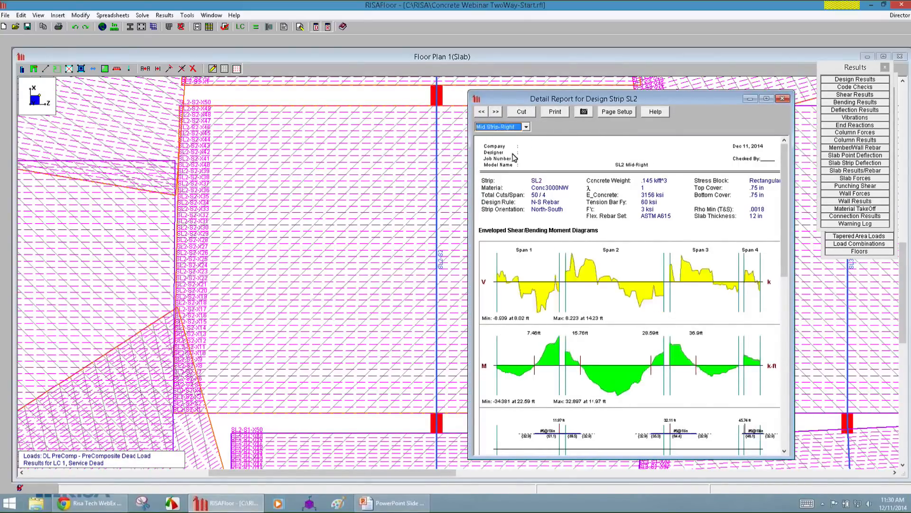
click(492, 127)
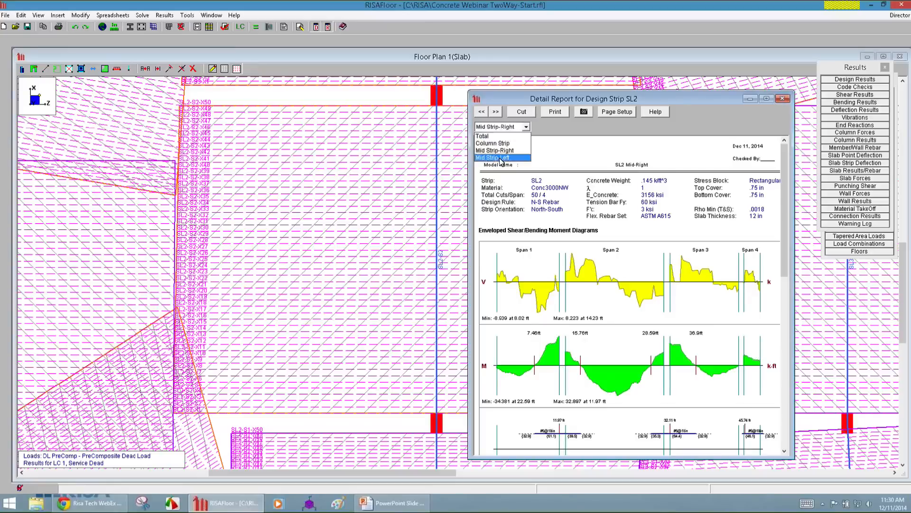
click(494, 157)
mouse_move(783, 243)
mouse_down()
mouse_move(789, 263)
mouse_move(787, 240)
mouse_up()
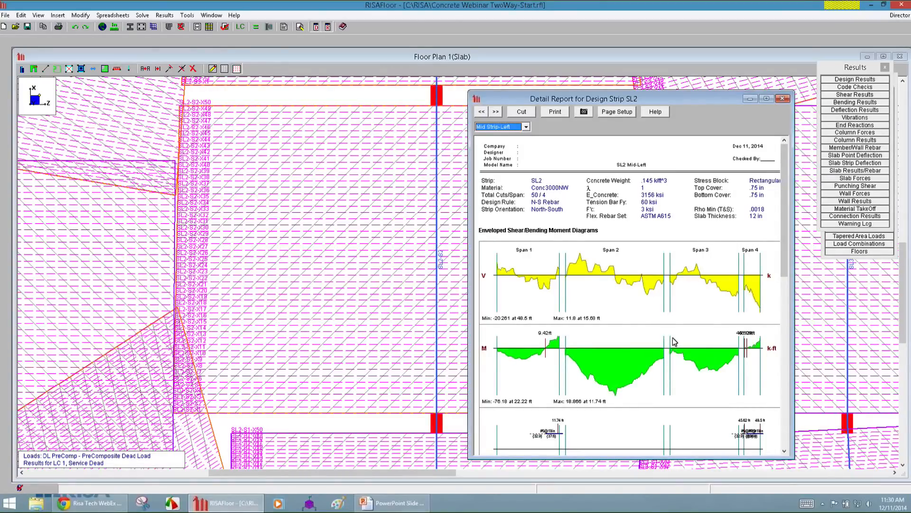
drag(783, 259, 785, 292)
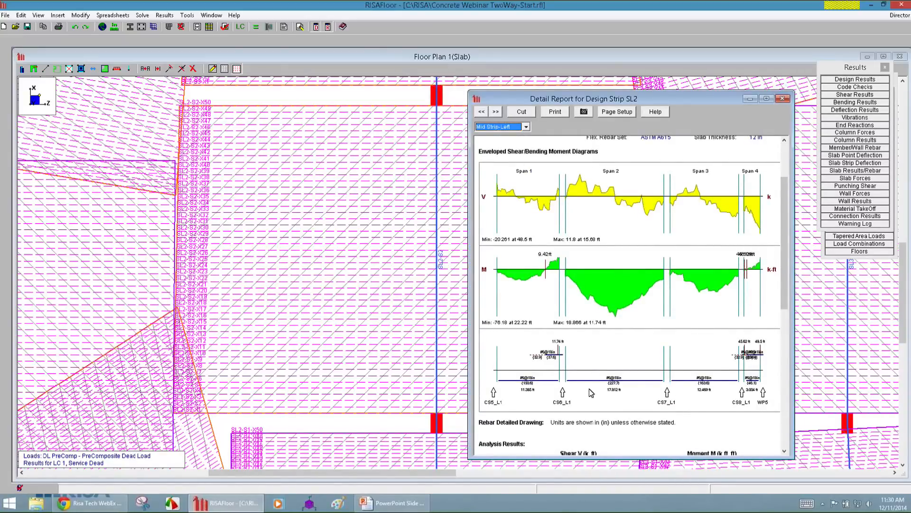
click(785, 100)
Display the N-S Total Bars on the floor plan.
scroll(513, 242, down, 5)
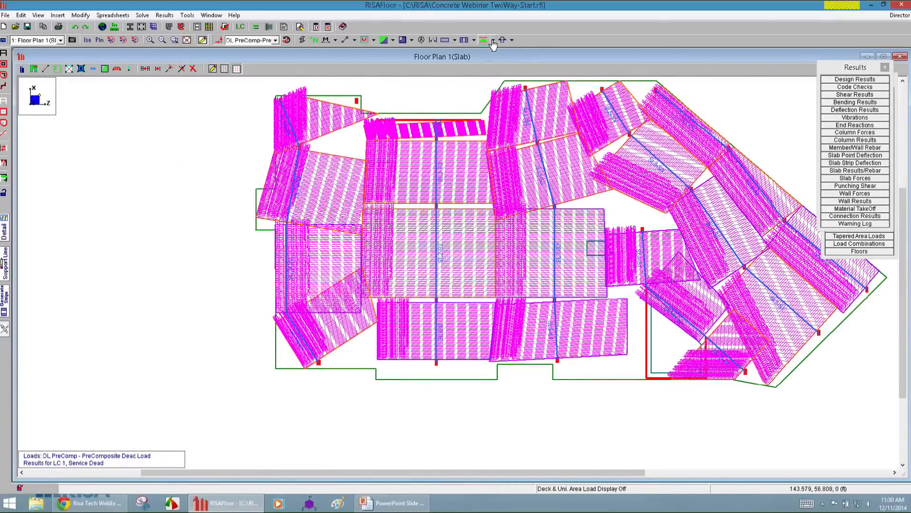
click(456, 41)
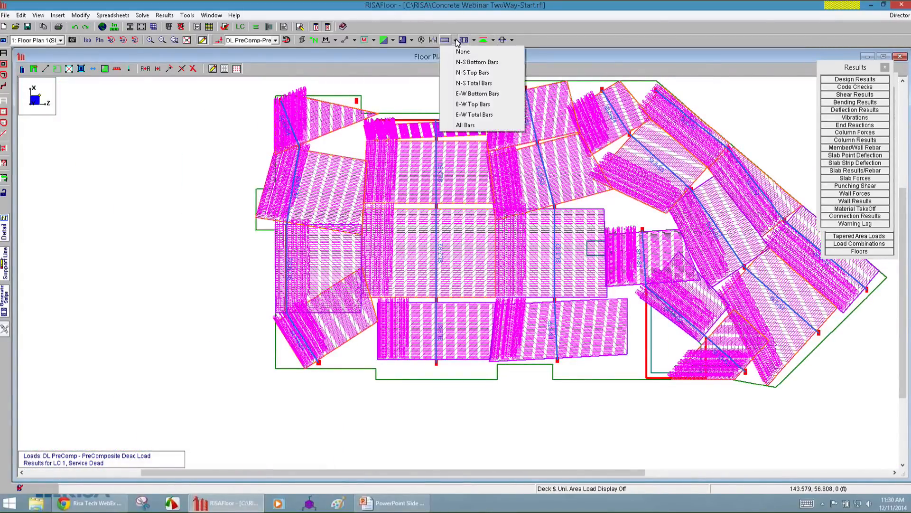
click(487, 84)
Examine the N-S bar callouts along the central design strips, including the top bars at the columns.
scroll(569, 238, up, 5)
scroll(396, 207, down, 3)
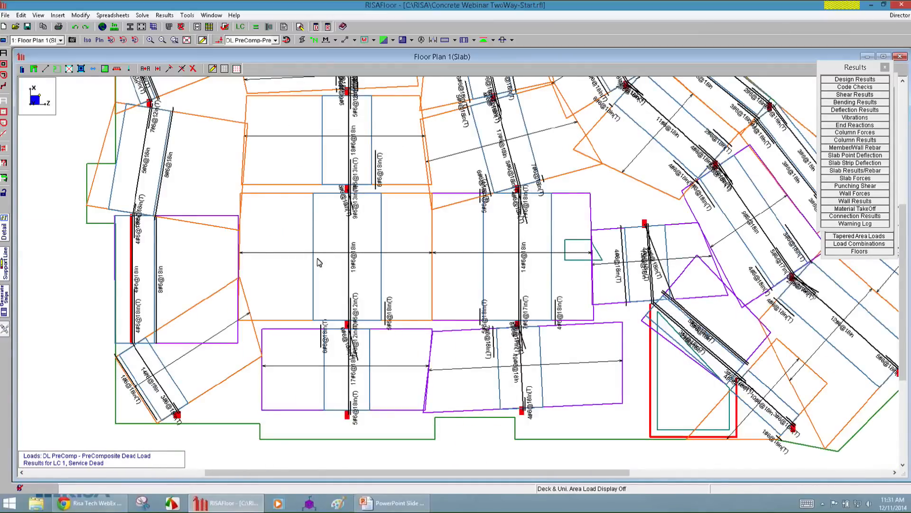
scroll(337, 199, up, 1)
scroll(337, 199, up, 2)
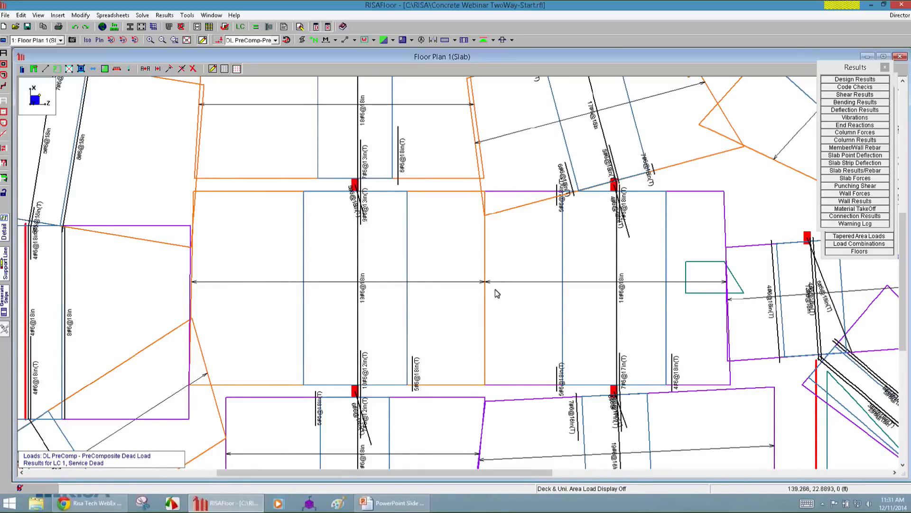
scroll(373, 401, up, 2)
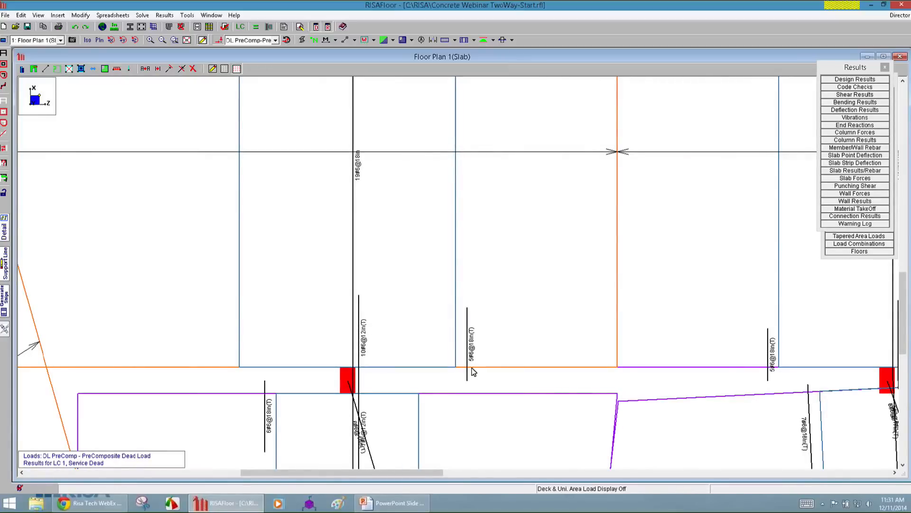
scroll(442, 280, down, 2)
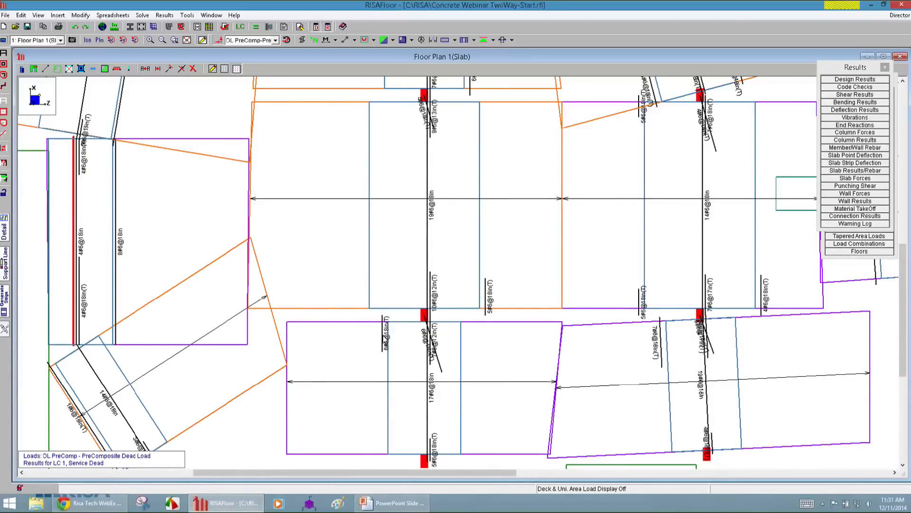
scroll(407, 346, down, 2)
scroll(394, 406, up, 1)
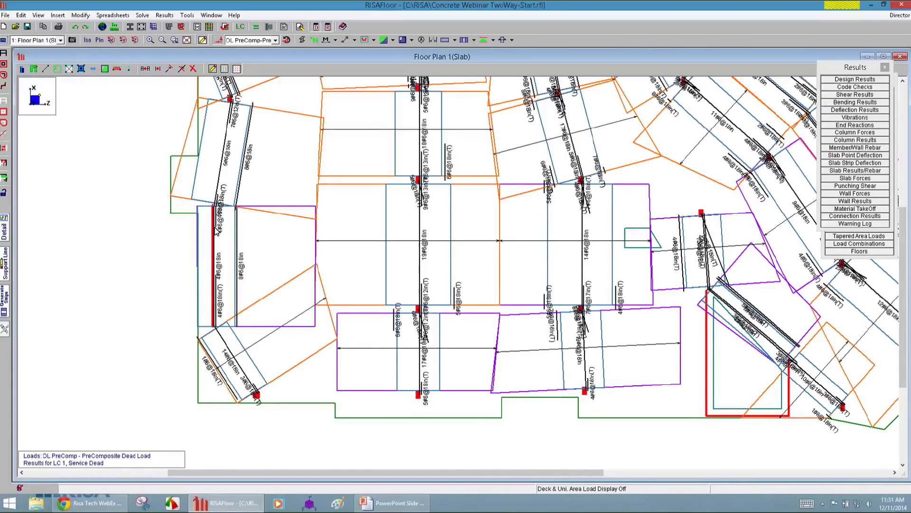
Open the detail report for N-S design strip SL19 along the wall and enlarge it to show the force diagrams.
click(5, 227)
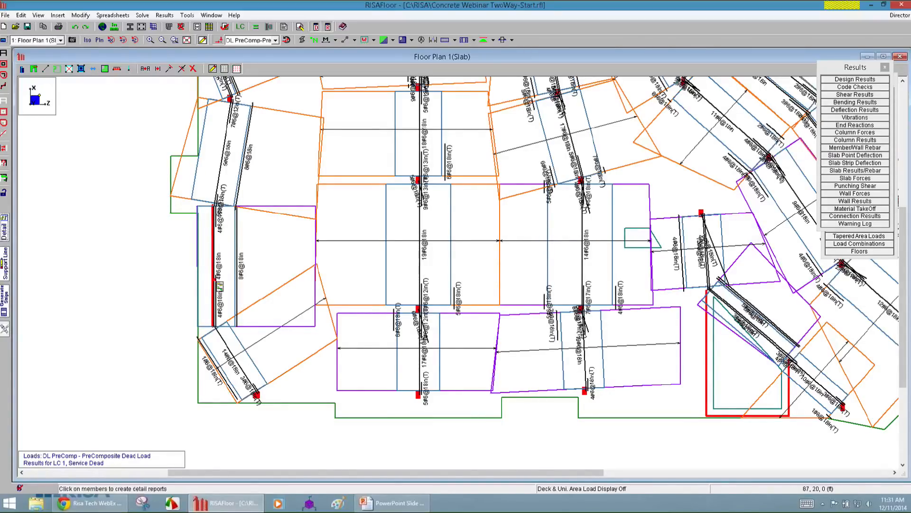
click(220, 276)
drag(372, 144, 381, 233)
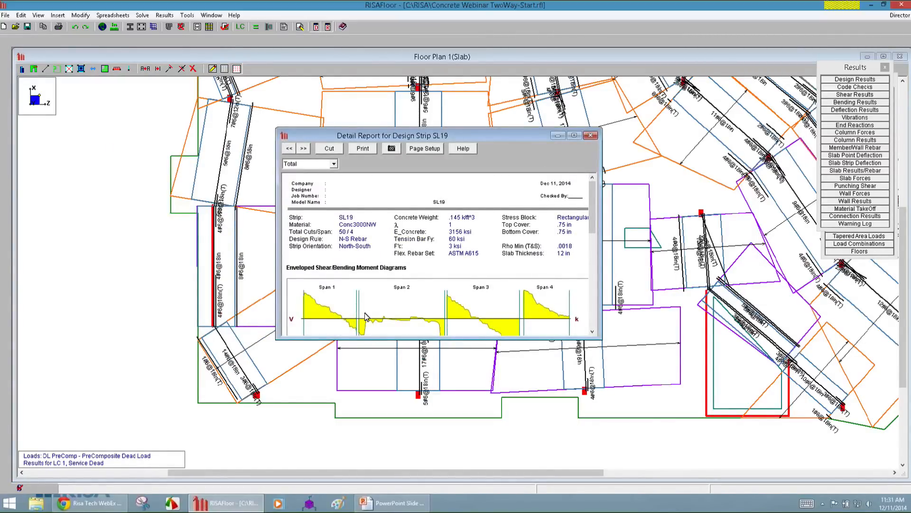
drag(403, 339, 409, 459)
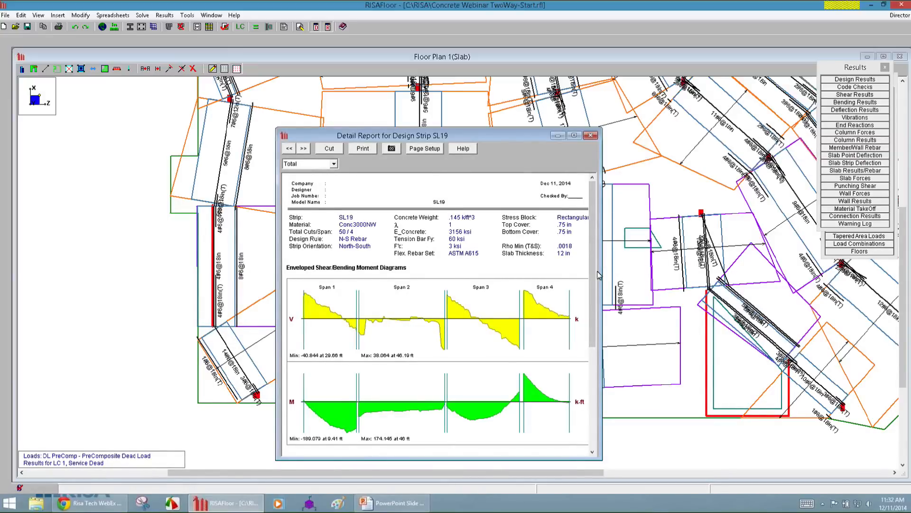
Switch the SL19 report to Column Strip, examine its moment diagram and rebar layout, and return to the floor plan.
click(333, 163)
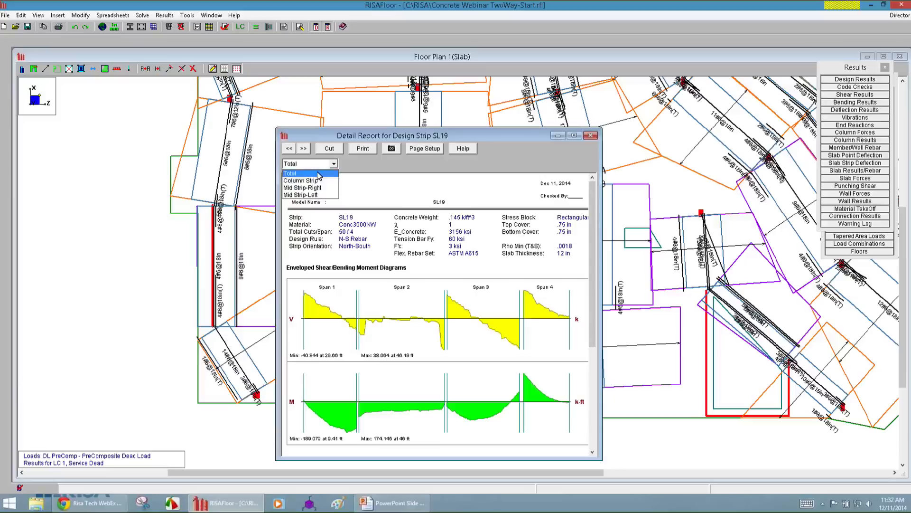
click(316, 176)
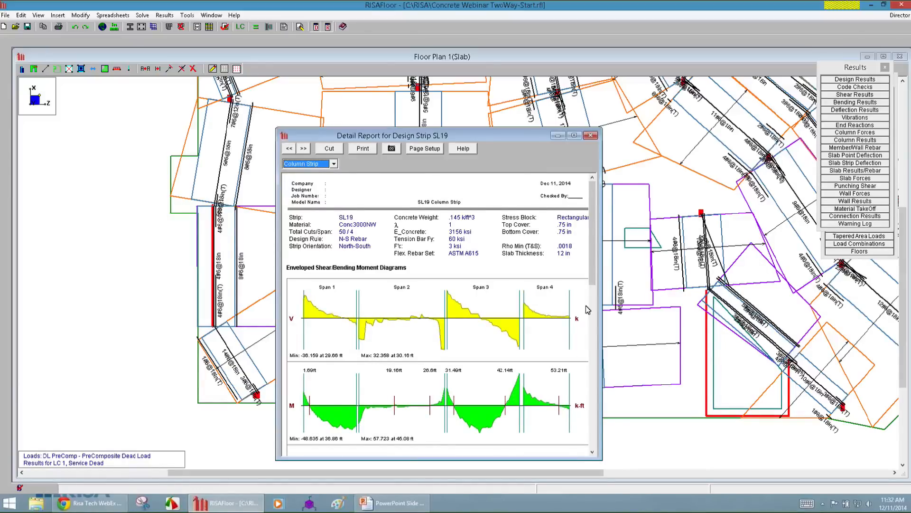
scroll(599, 316, down, 1)
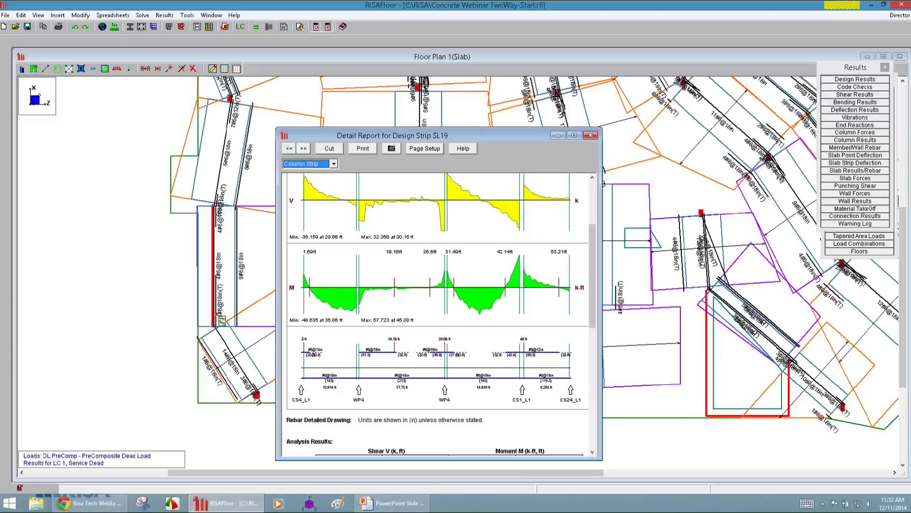
click(687, 453)
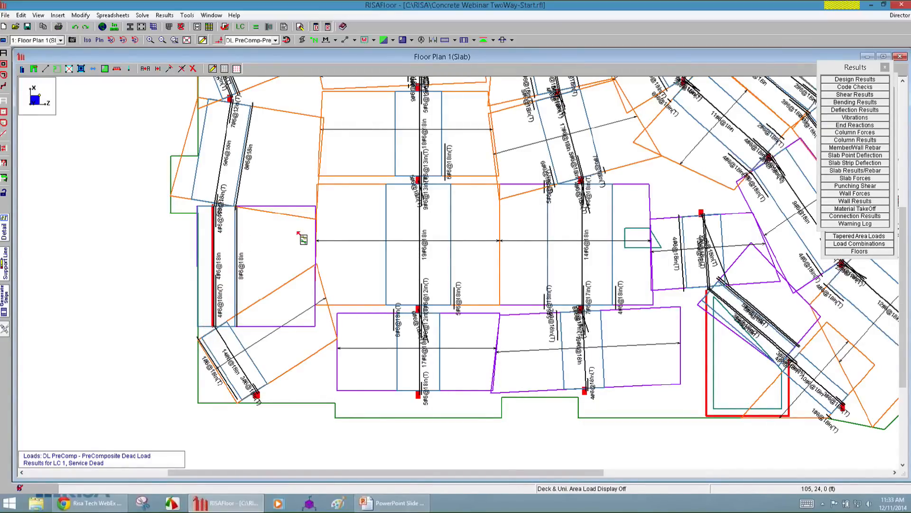
Switch the floor plan's reinforcing display to E-W Total Bars and inspect the bar layout across the slab.
scroll(259, 390, down, 2)
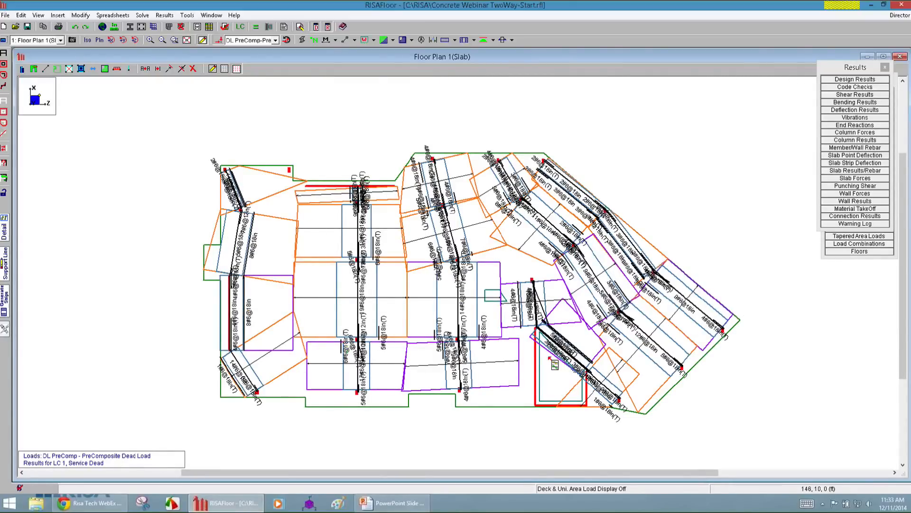
scroll(464, 347, up, 2)
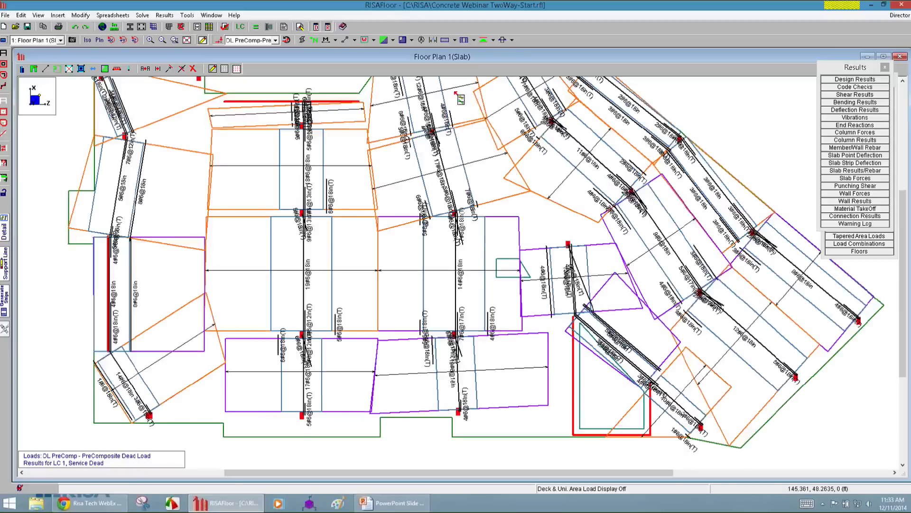
click(475, 40)
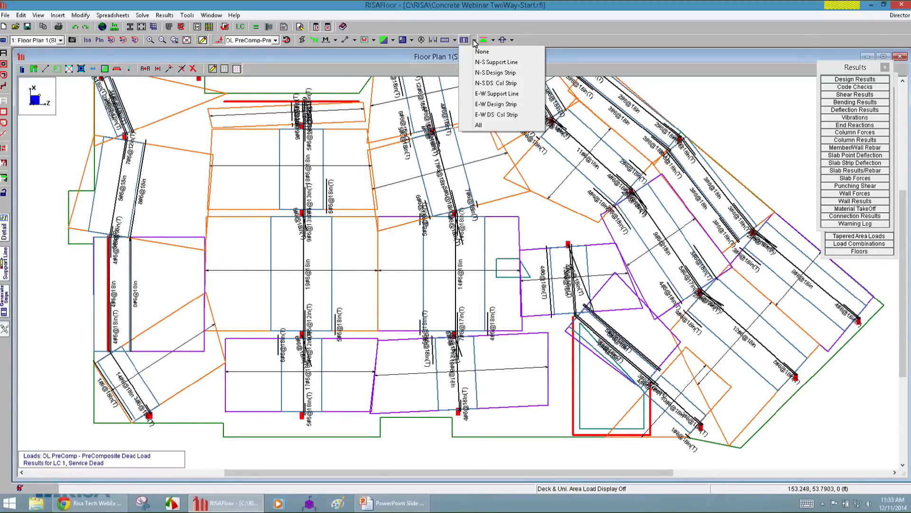
click(458, 39)
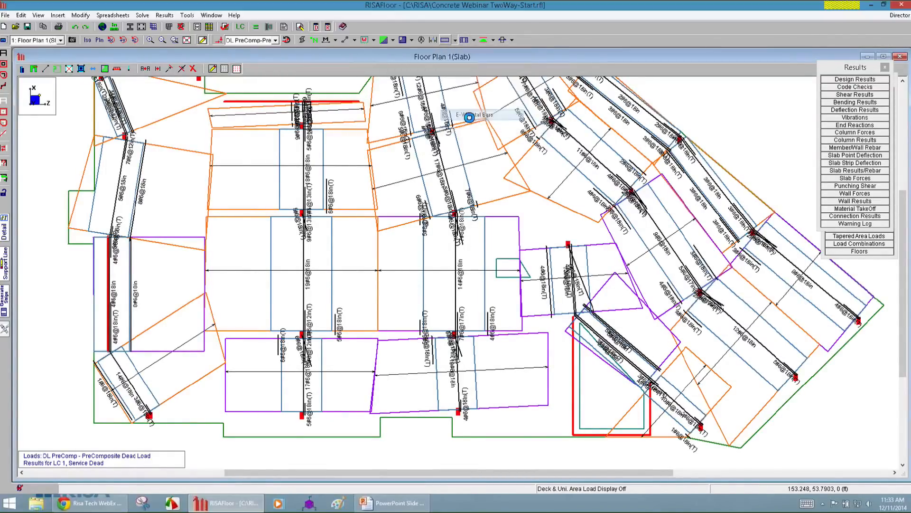
click(473, 115)
scroll(367, 295, down, 2)
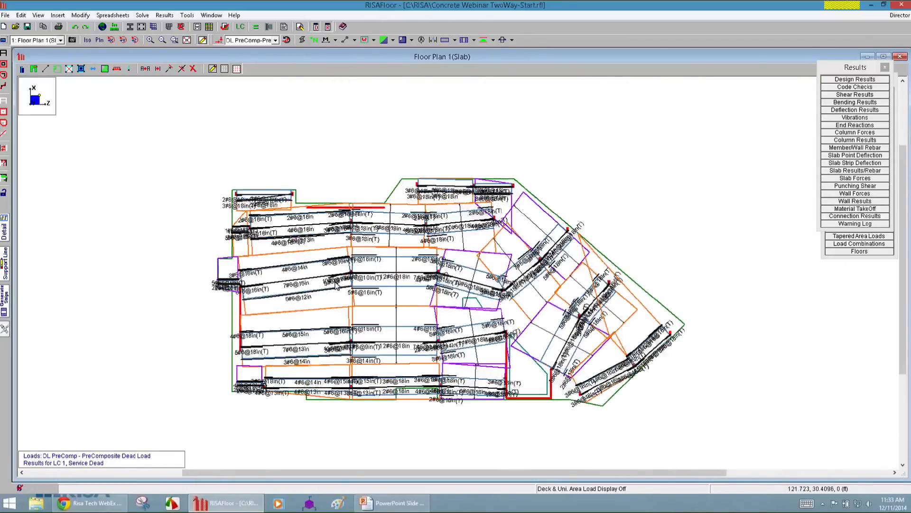
scroll(516, 270, up, 5)
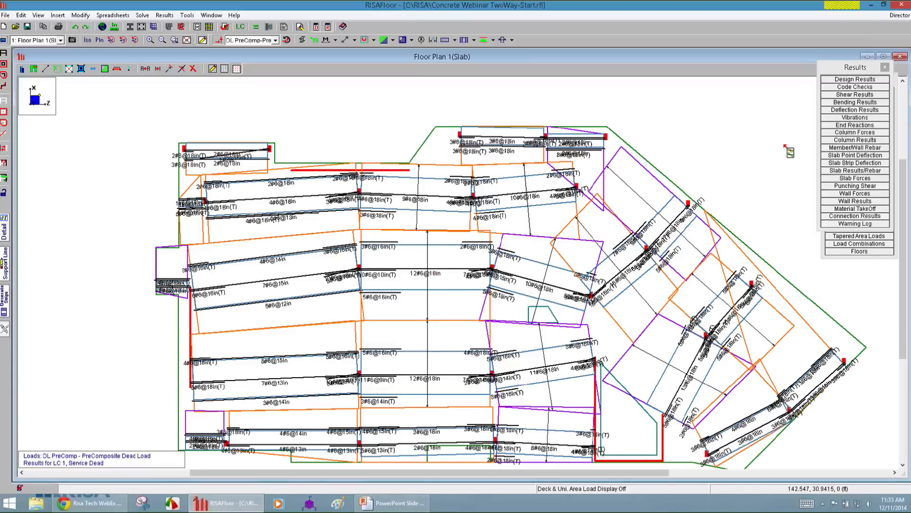
Open the Slab Strip Deflection results and check the DL+LL ratios for strips SL2 through SL20.
drag(855, 70, 801, 98)
click(801, 192)
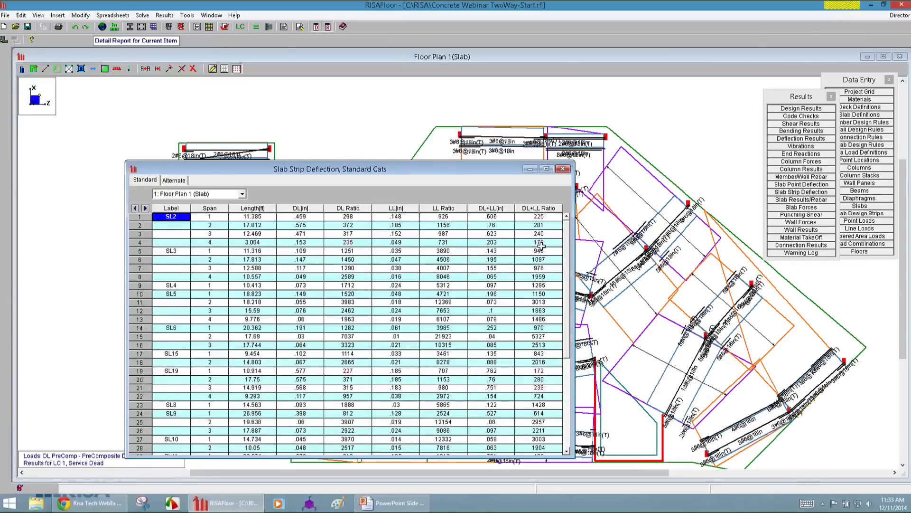
click(540, 217)
click(551, 252)
click(545, 214)
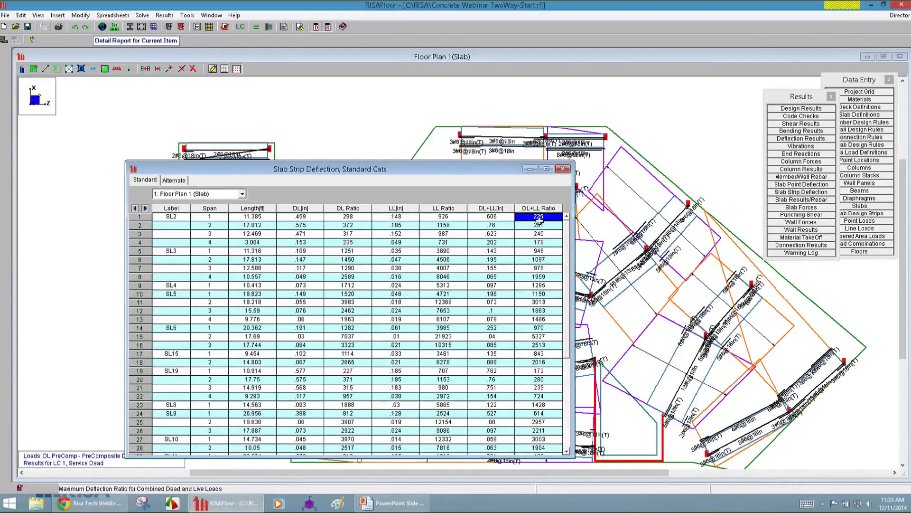
click(546, 260)
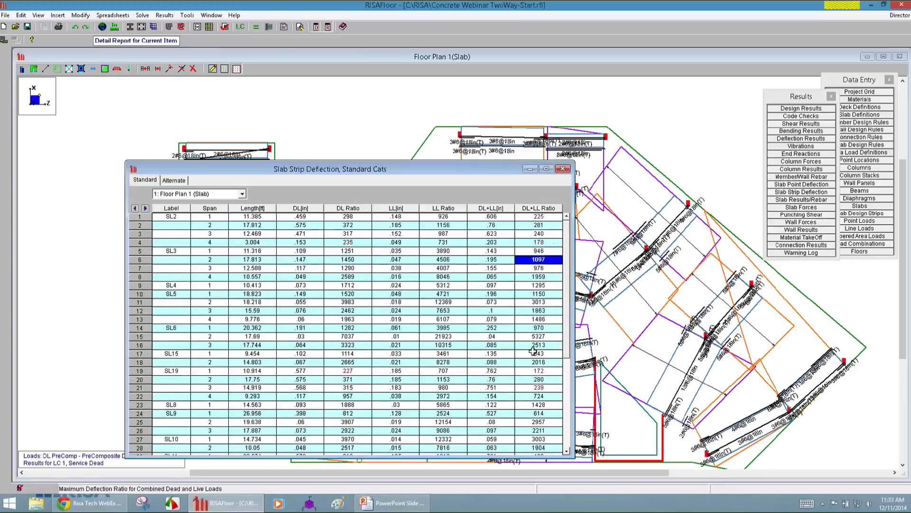
click(545, 371)
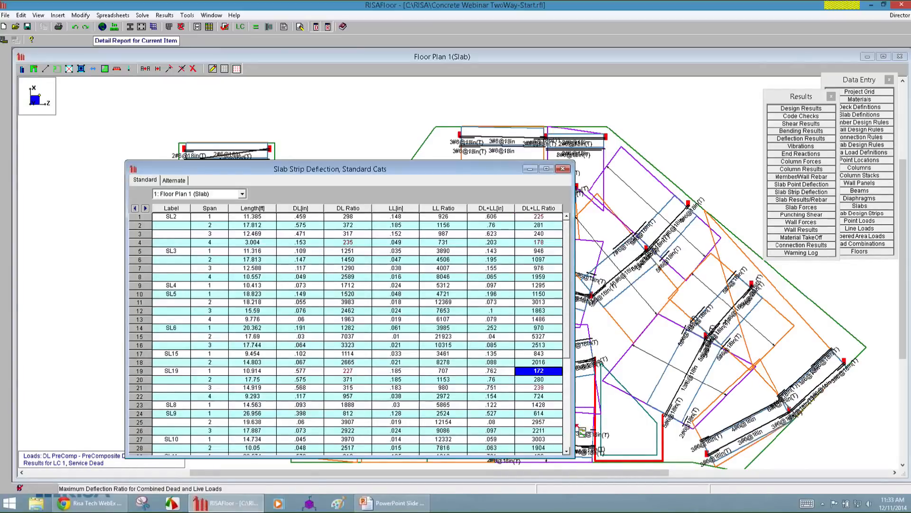
click(544, 389)
drag(568, 337, 576, 436)
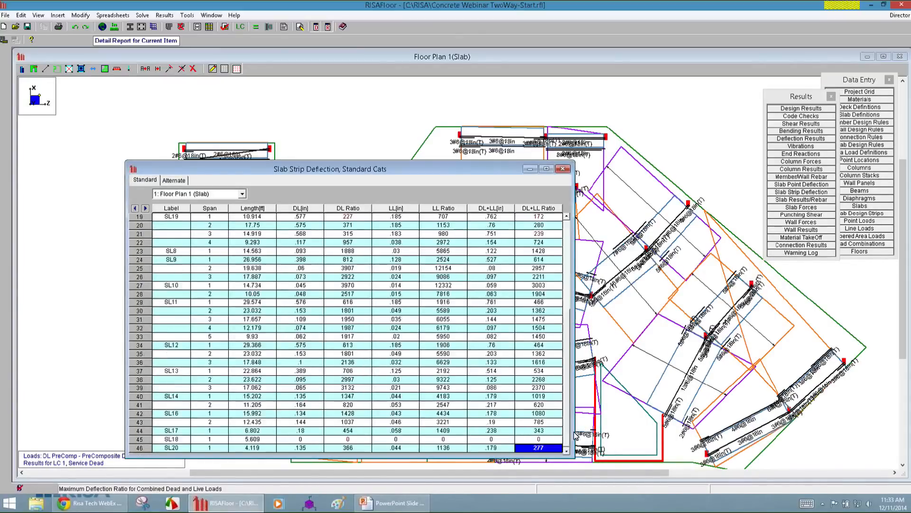
key(Page_Up)
key(Page_Up)
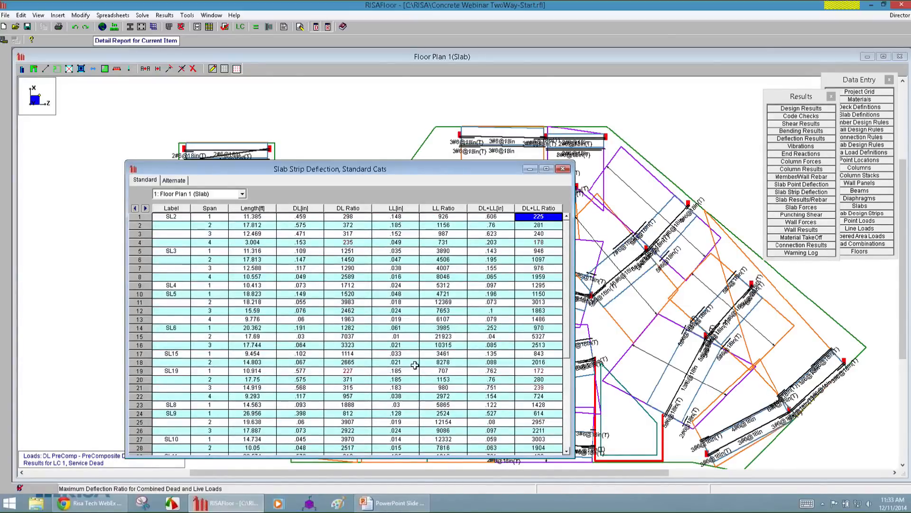
Check the DL+LL deflection ratios of strip SL5 span 2 and strip SL2 span 4, and close the deflection results.
click(527, 302)
click(536, 243)
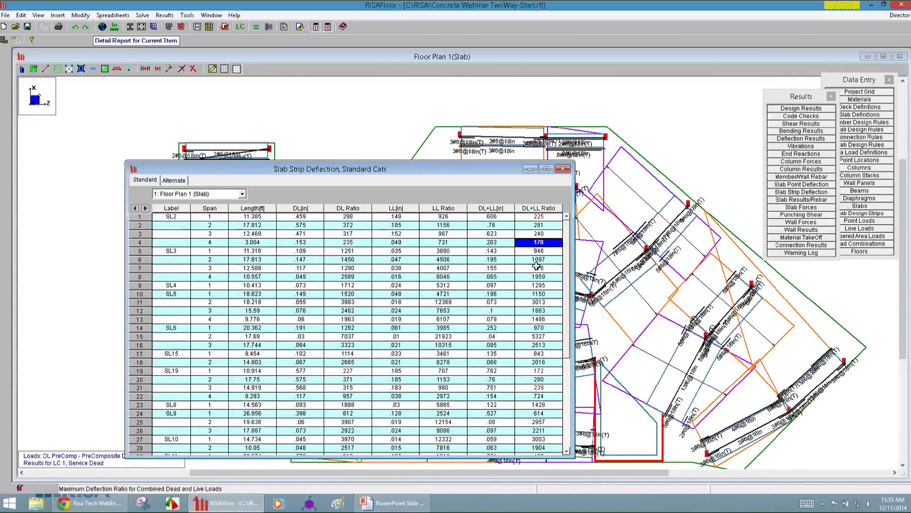
click(563, 169)
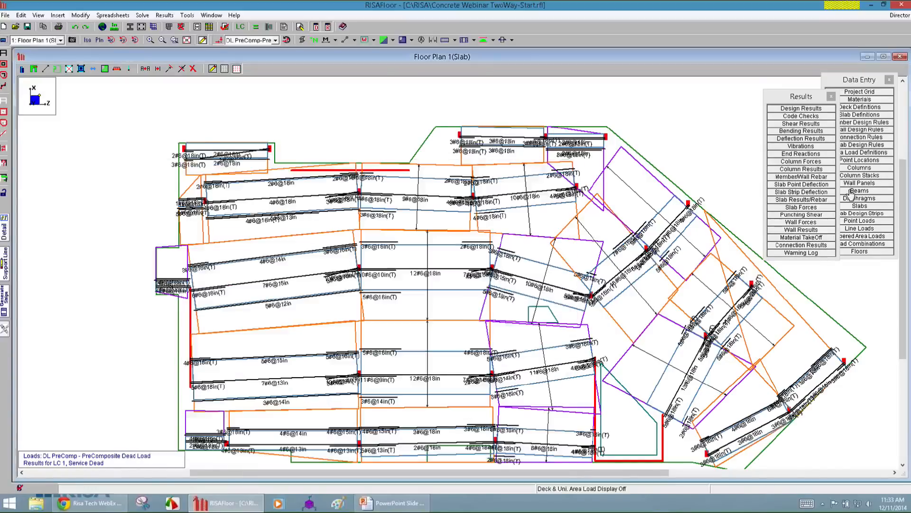
Open the Slab Results/Rebar spreadsheet, look through the Design Cut and Design Strip results, and close it.
click(816, 199)
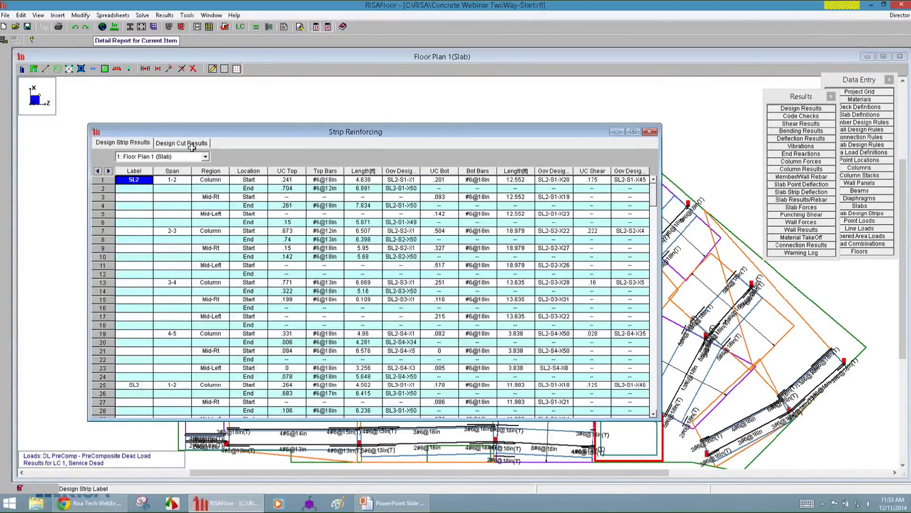
click(192, 144)
click(142, 143)
click(649, 132)
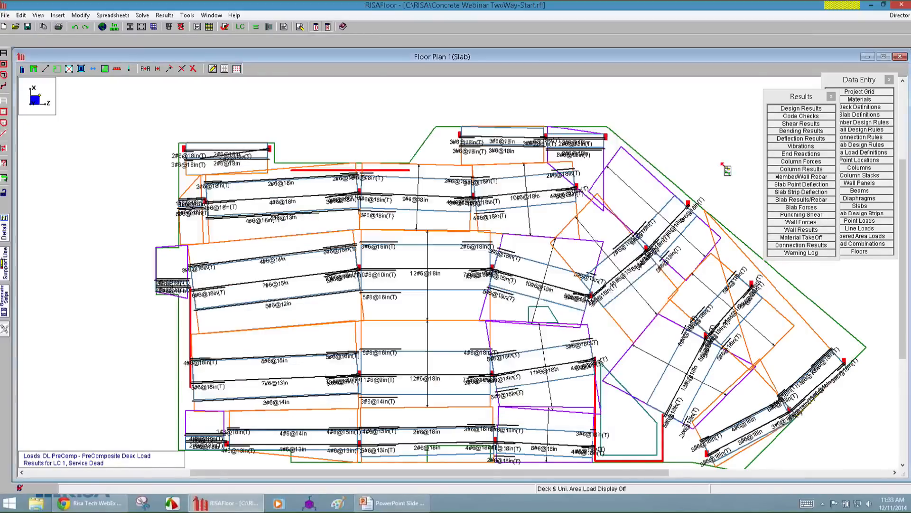
Open the Slab Forces results, examine the maximum and minimum shears and moments for the design strips, and close them.
click(811, 208)
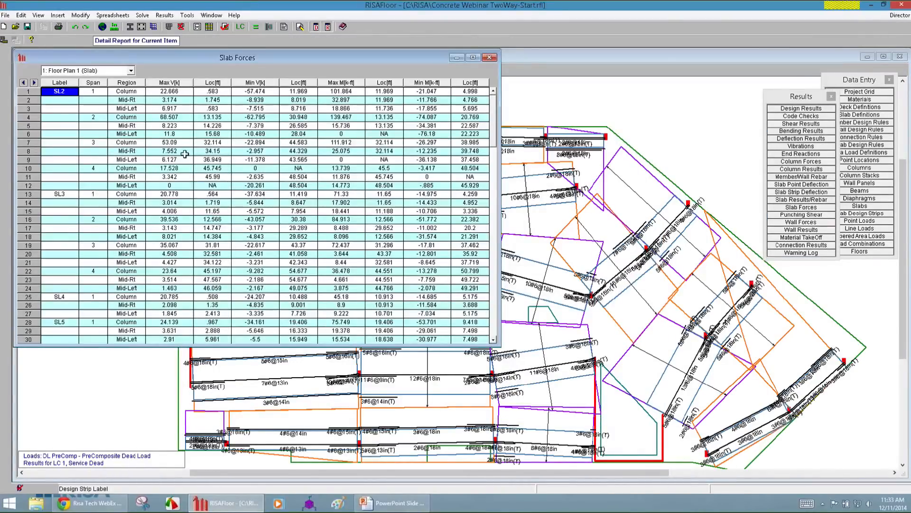
drag(166, 109, 214, 125)
drag(306, 129, 427, 186)
drag(237, 235, 385, 254)
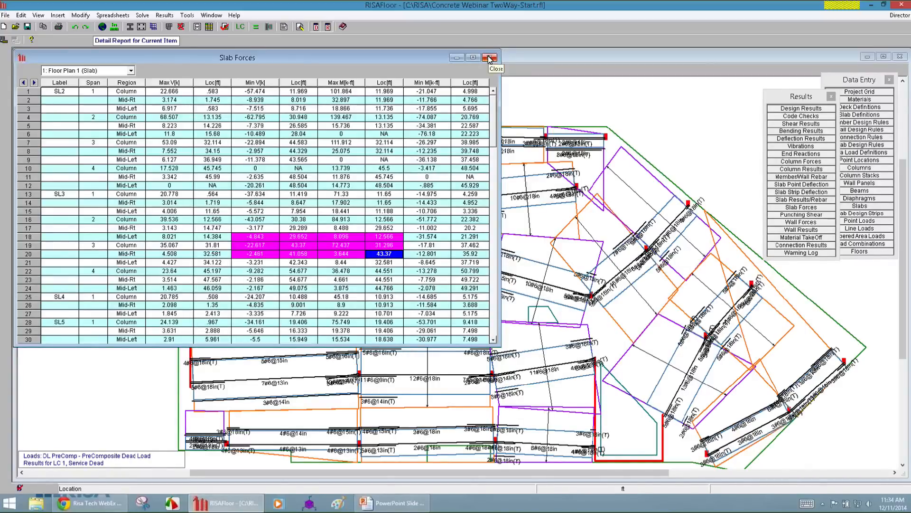
drag(171, 91, 171, 126)
drag(254, 91, 261, 143)
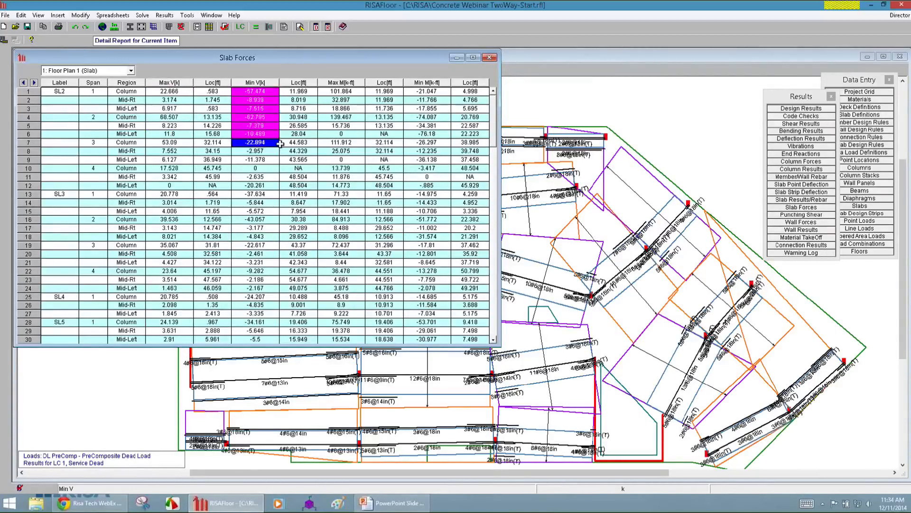
click(491, 57)
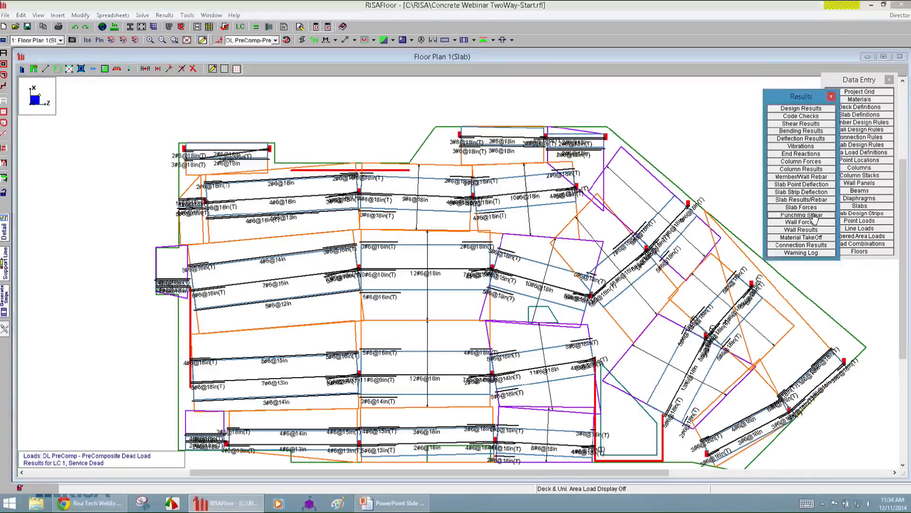
Review the Punching Shear unity checks for the columns and read through the punching shear detail report for column CS4_L1.
click(813, 215)
drag(148, 119, 157, 195)
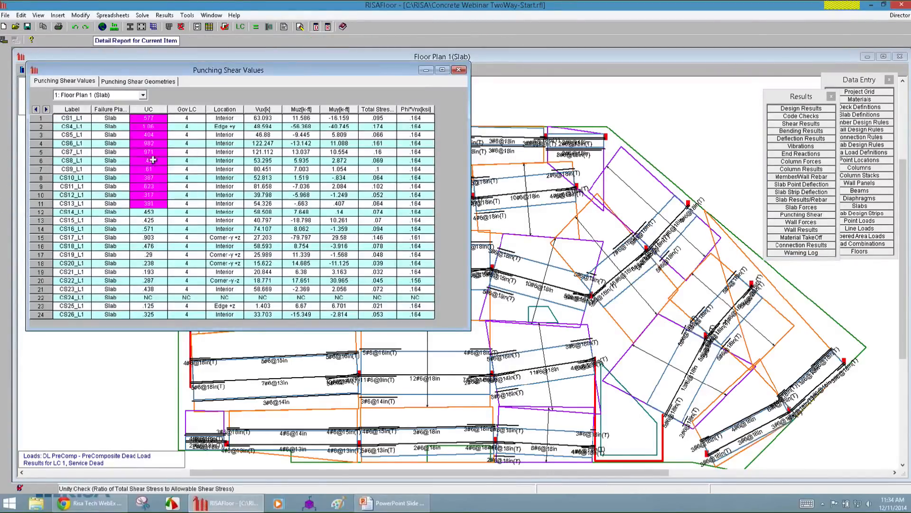
click(154, 126)
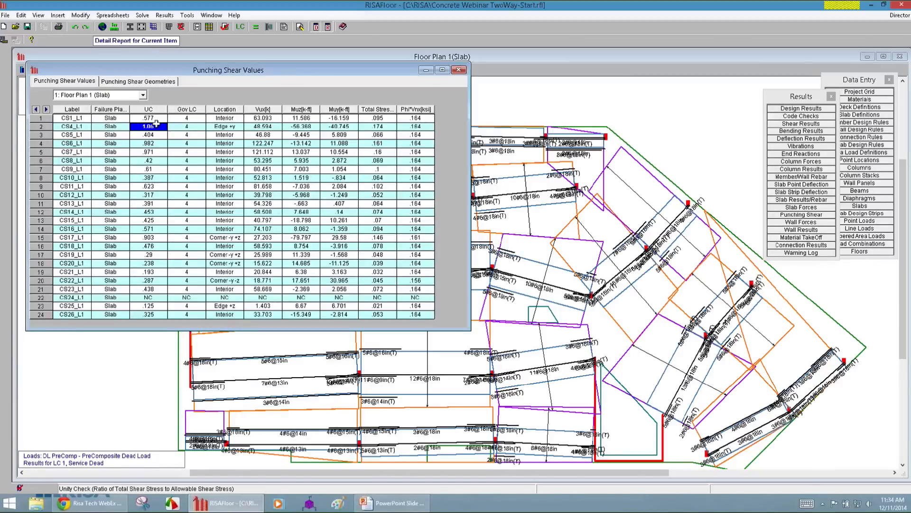
click(151, 40)
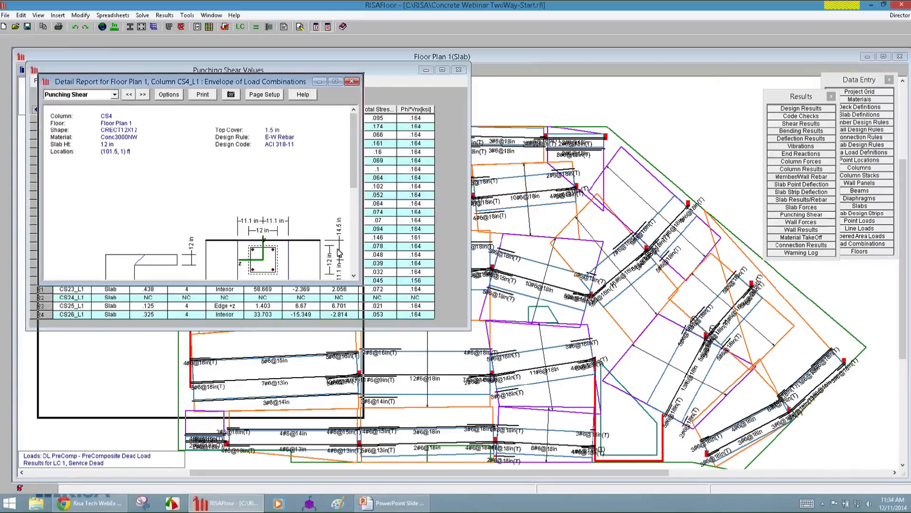
scroll(352, 207, down, 3)
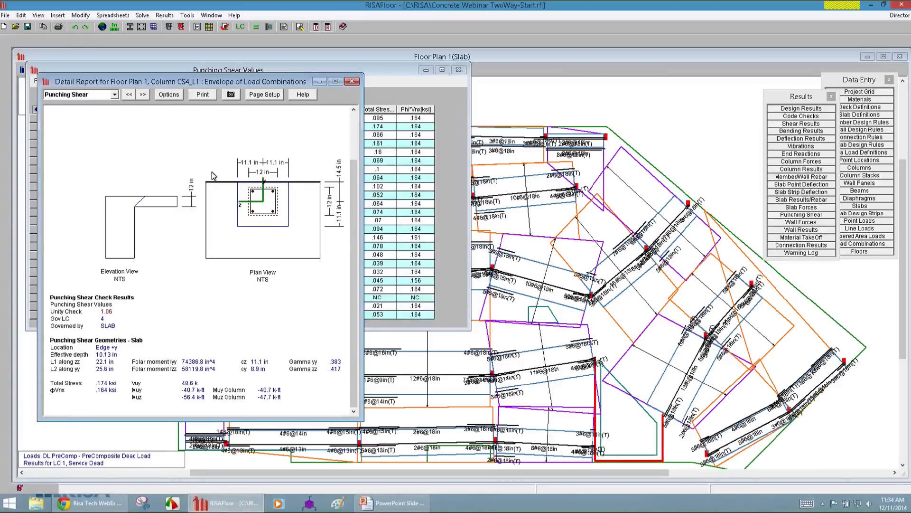
click(353, 82)
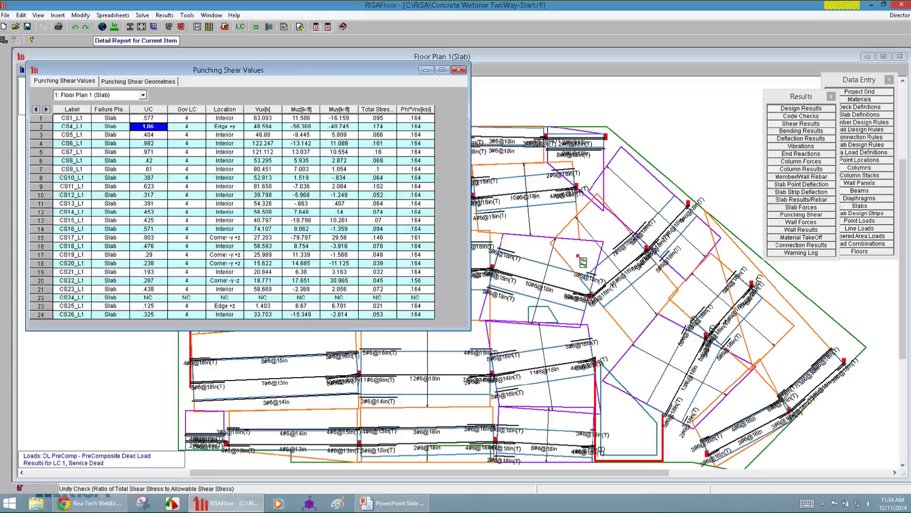
Switch to the PowerPoint presentation and advance to the slide on Rigid or Semi Rigid Diaphragms.
click(417, 508)
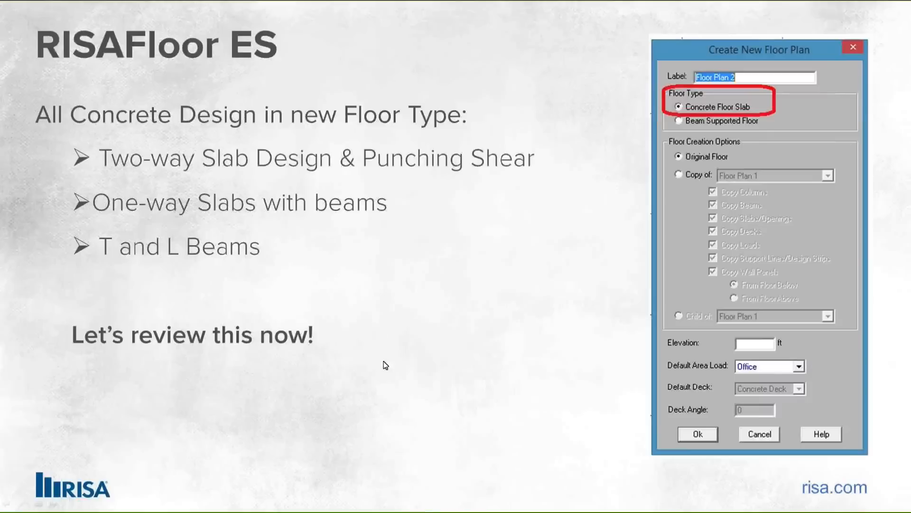
click(383, 360)
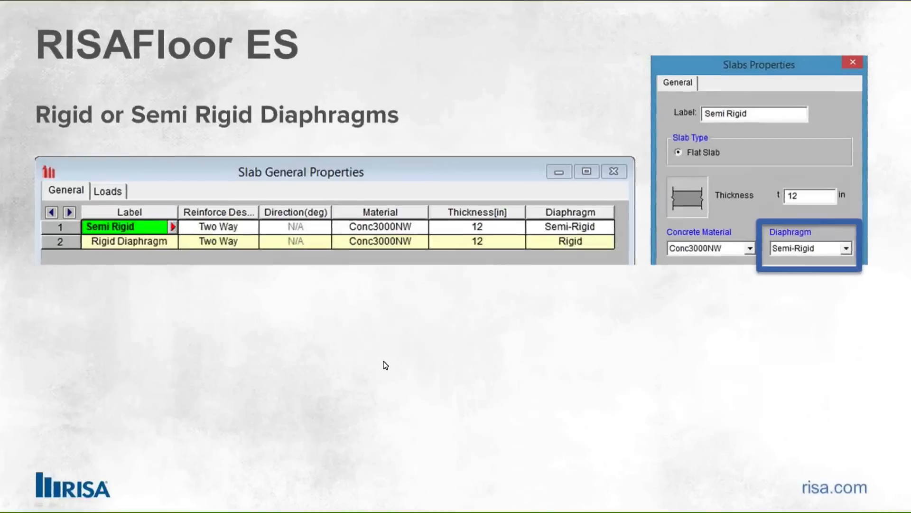
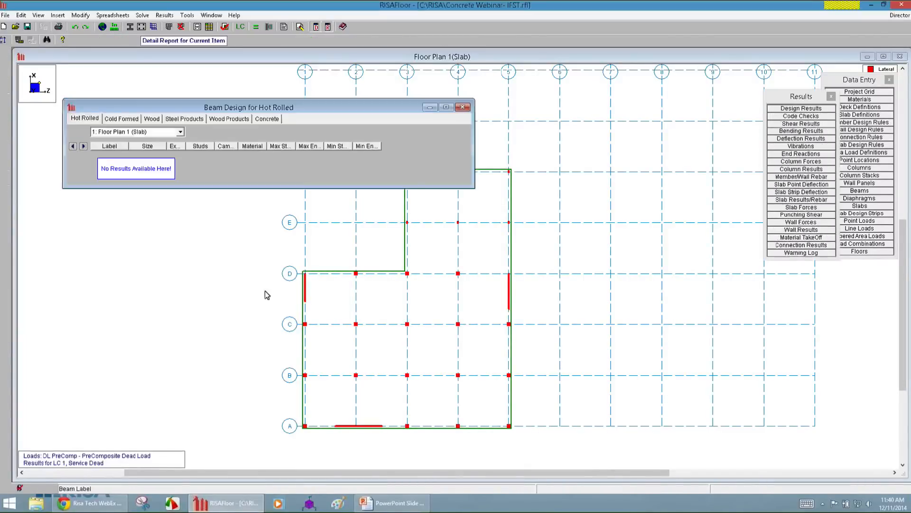
Close the beam design results and check the diaphragm type assigned to Slab Definition 1 in the slab definitions.
click(467, 100)
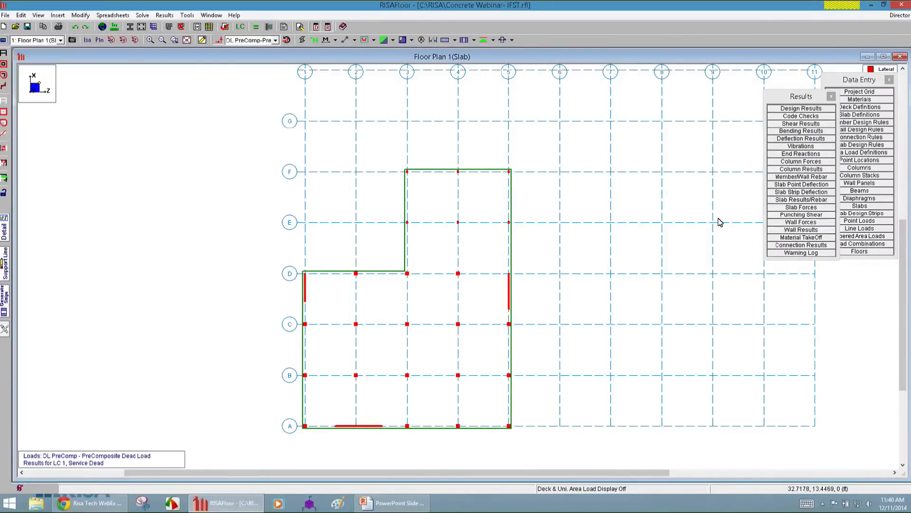
click(848, 118)
click(848, 116)
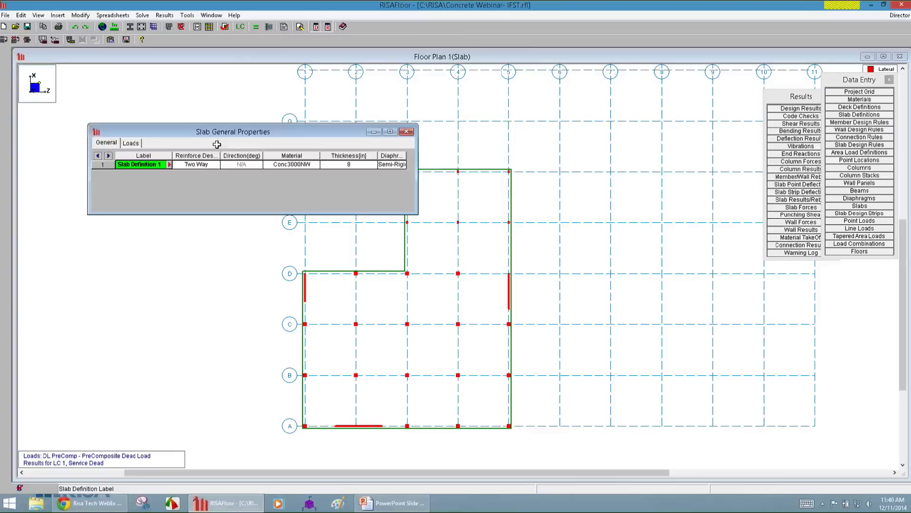
click(394, 165)
drag(406, 155, 434, 155)
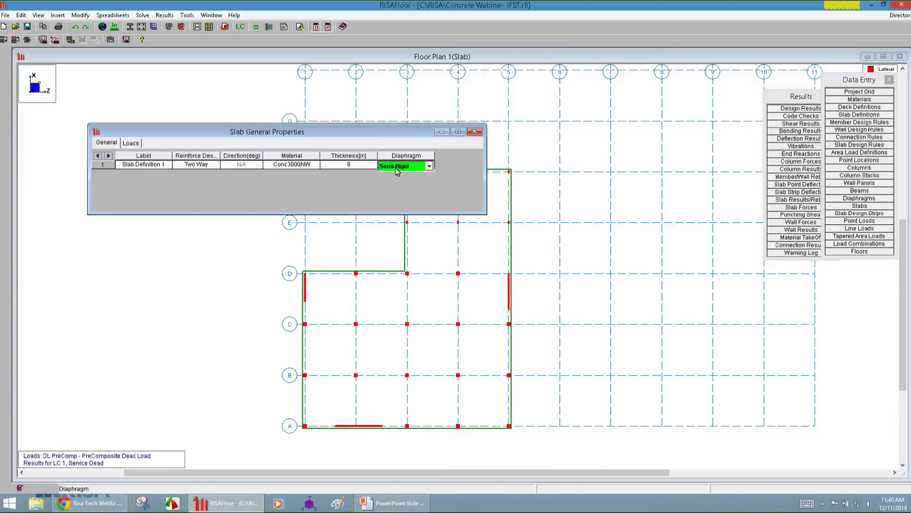
click(592, 376)
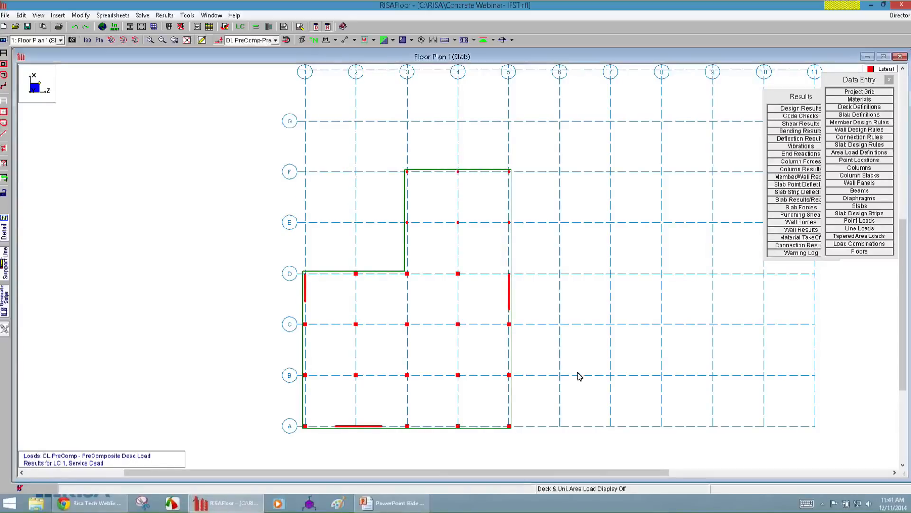
Outline the slab's plate mesh in the floor plan view to examine it, and turn the outlines off again.
click(4, 40)
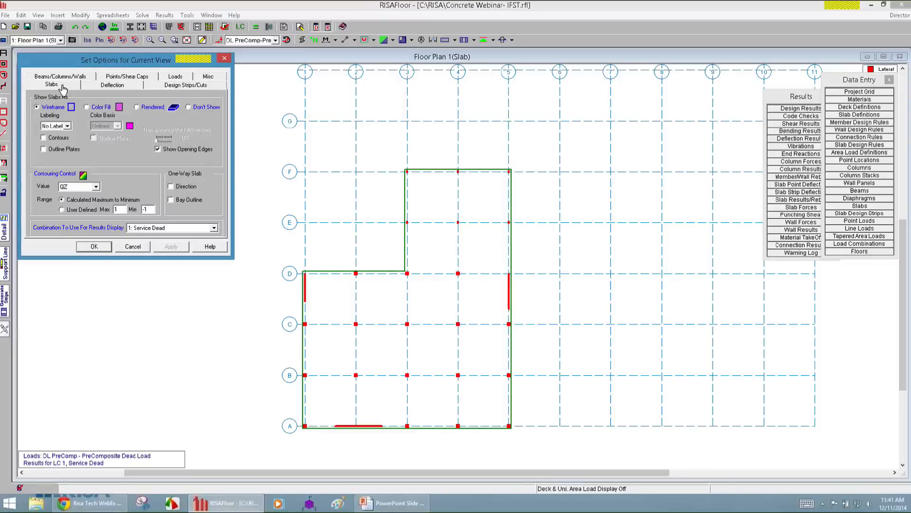
click(43, 149)
click(171, 246)
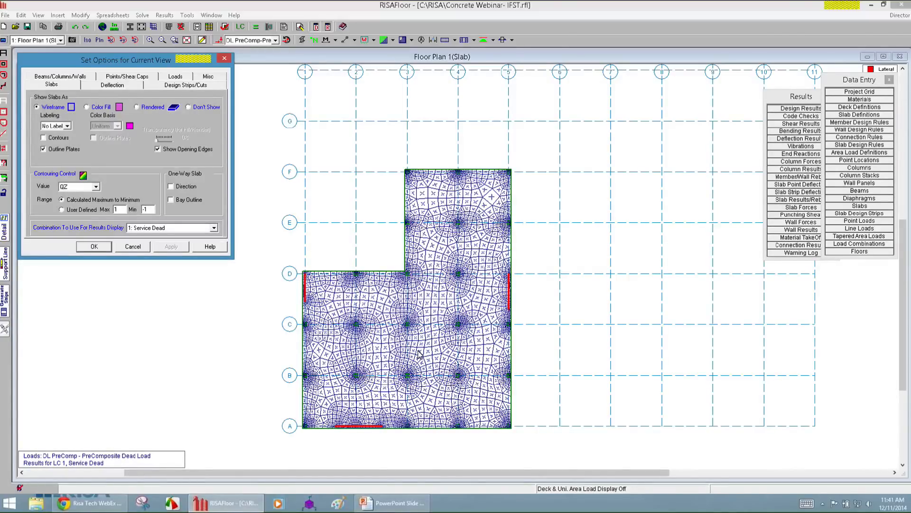
click(48, 150)
click(167, 247)
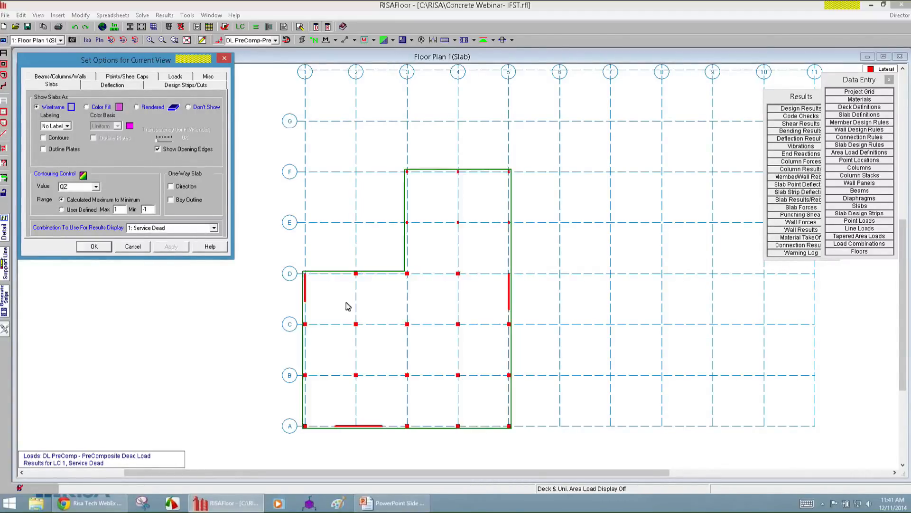
click(93, 247)
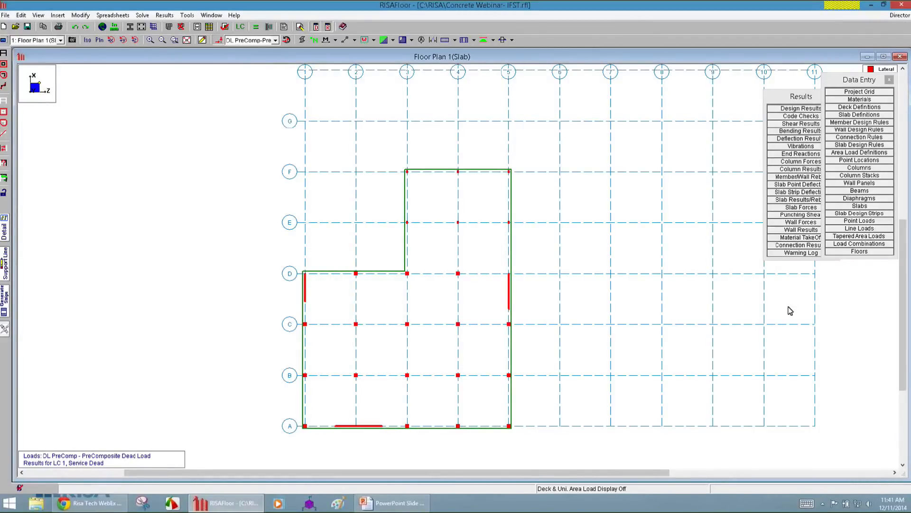
Switch the model to RISA-3D, and calculate and accept the ASCE 7-10 wind loads with exposure category C.
click(898, 15)
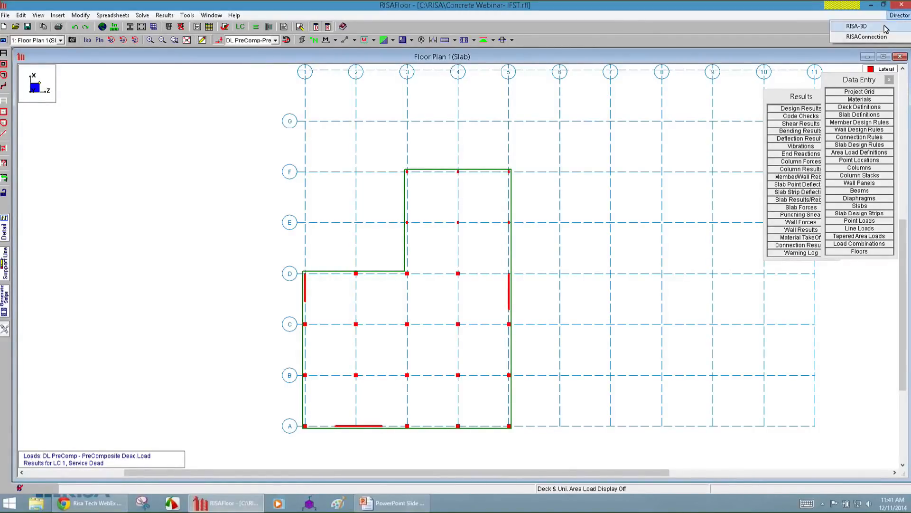
click(884, 27)
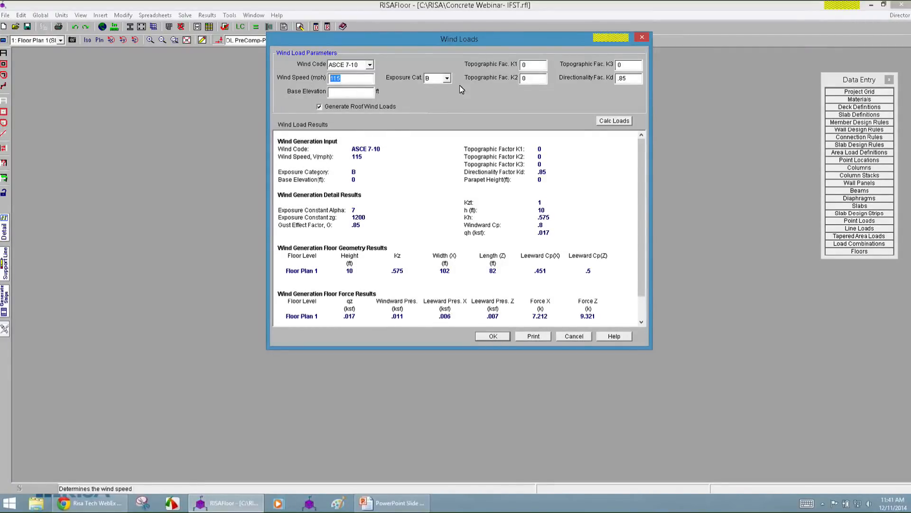
click(447, 79)
click(437, 95)
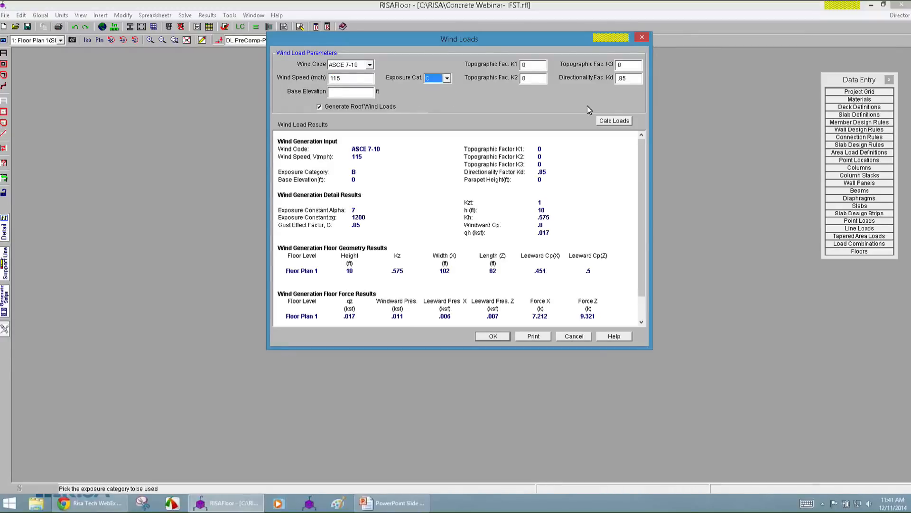
click(613, 121)
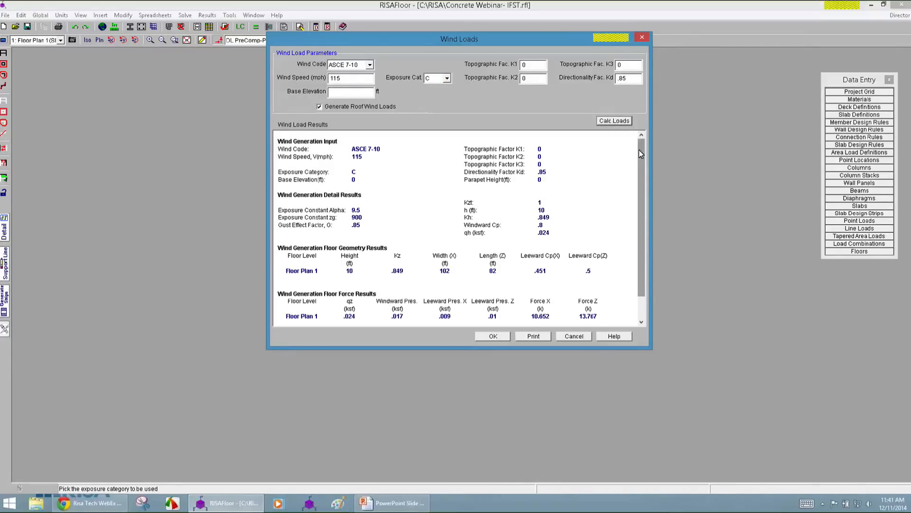
scroll(640, 154, down, 2)
drag(640, 155, 640, 157)
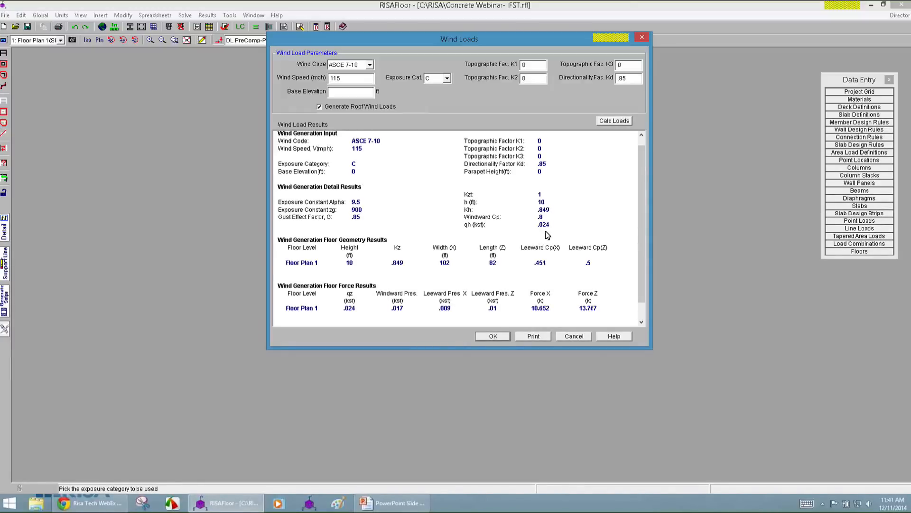
drag(641, 237, 642, 257)
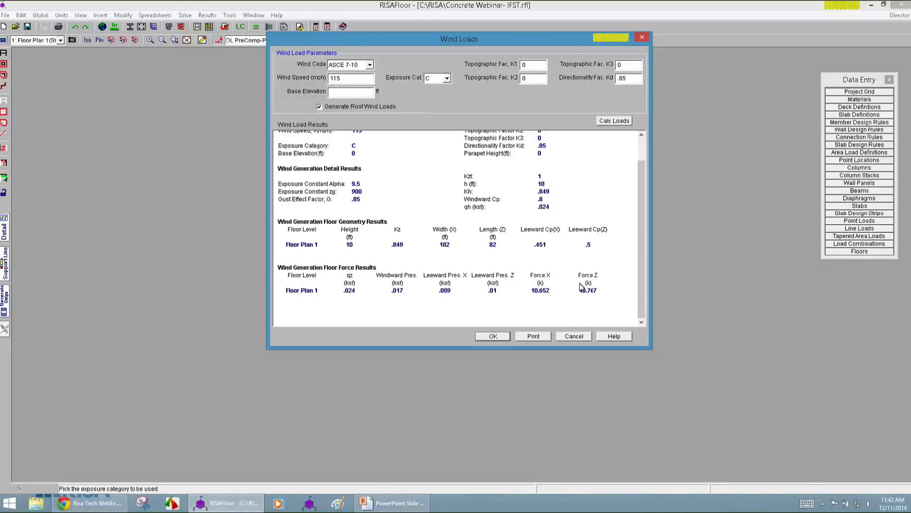
click(497, 338)
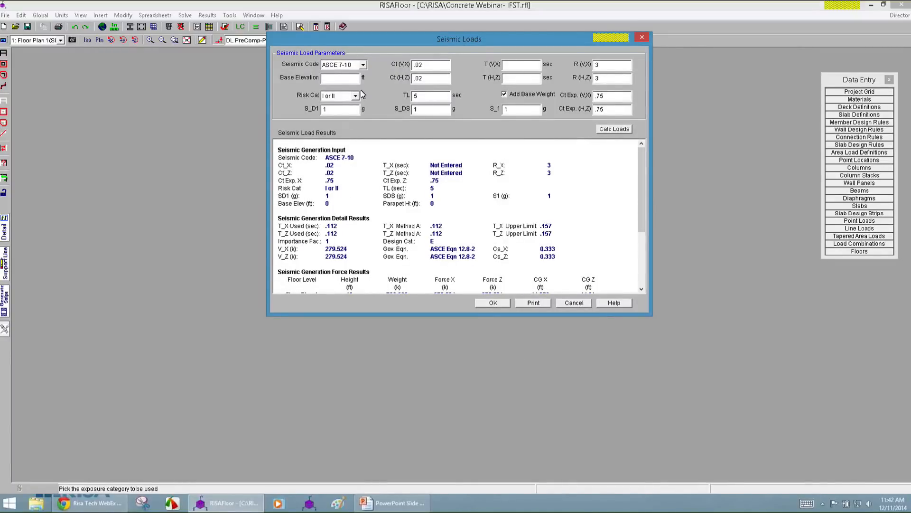
Calculate and accept the seismic loads with S_D1 .16, S_DS .27 and S_1 .1, and dismiss the Global Parameters.
double_click(605, 65)
click(335, 109)
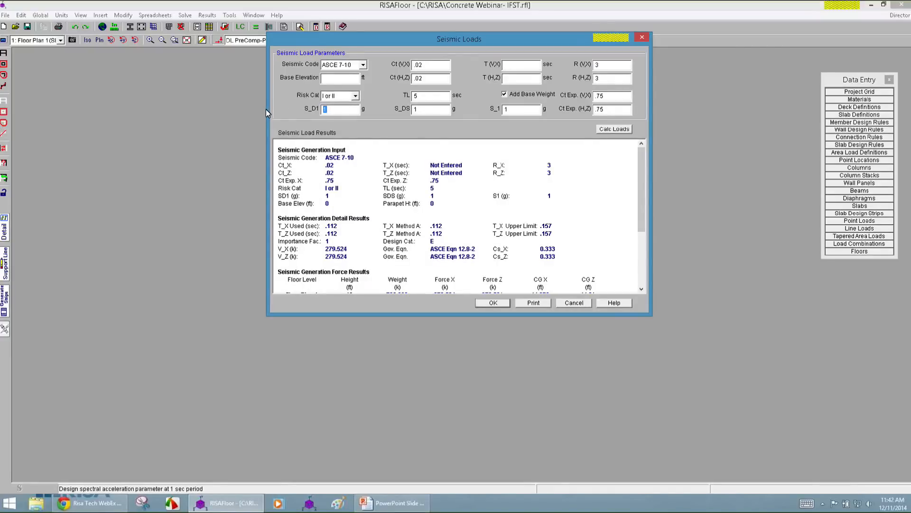
text(.16)
key(Tab)
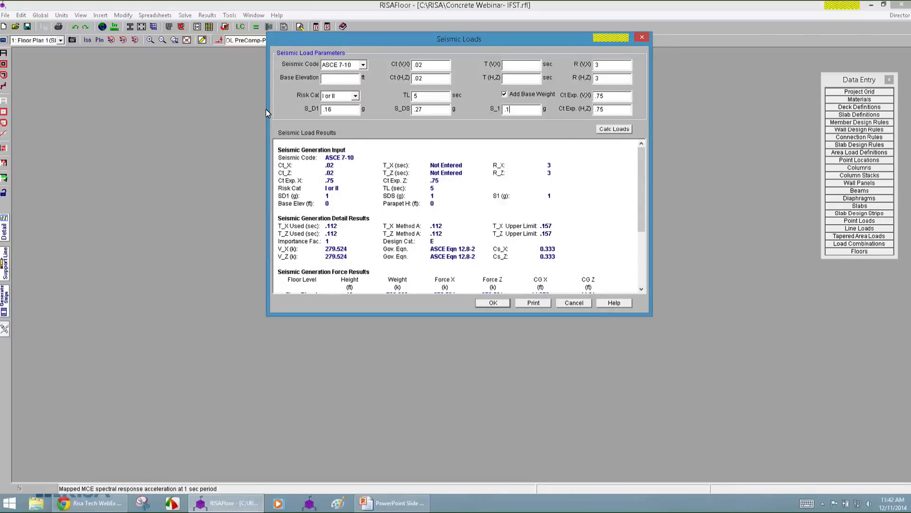
click(620, 125)
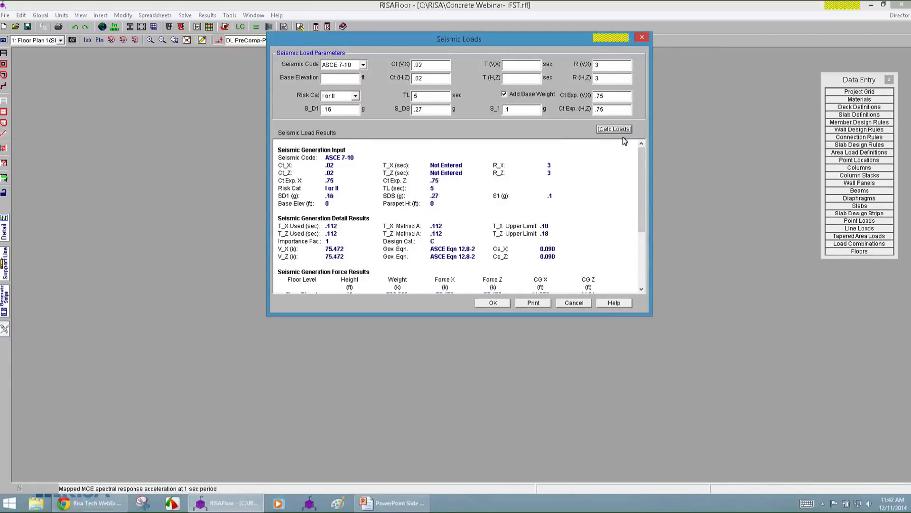
drag(639, 167, 641, 192)
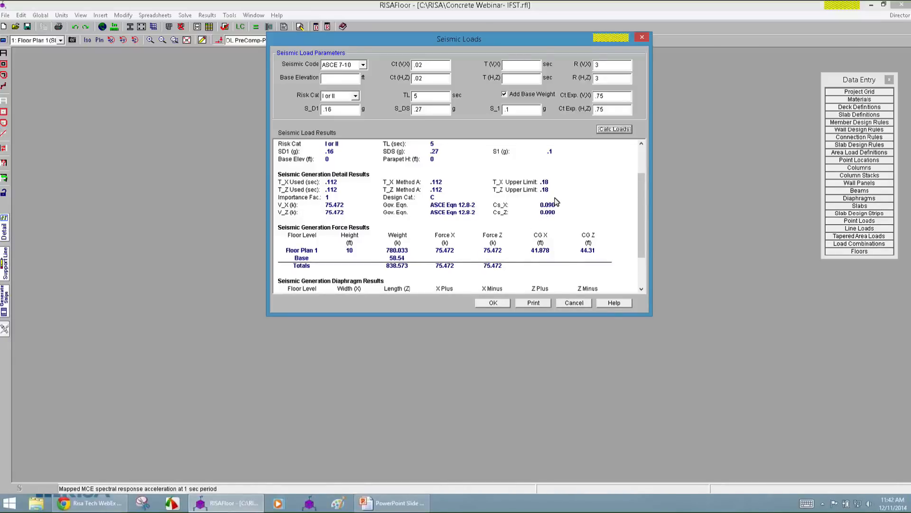
drag(647, 227, 643, 253)
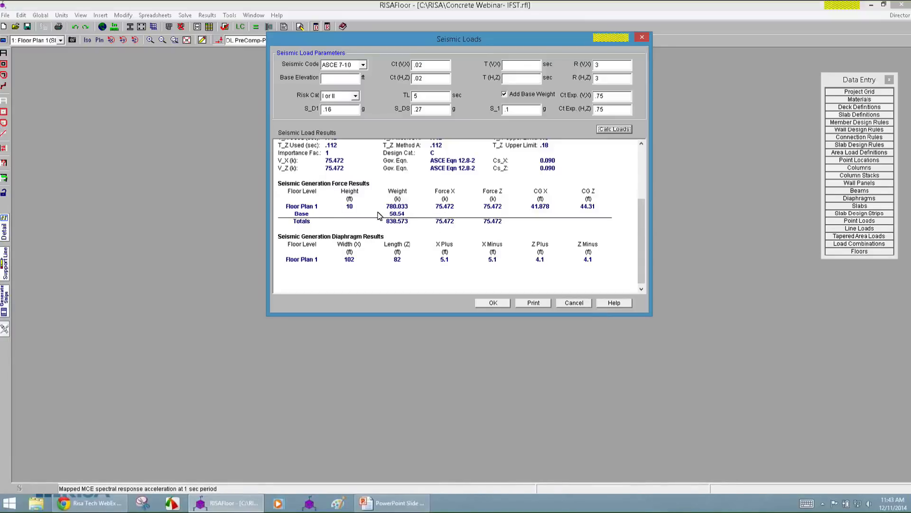
click(502, 308)
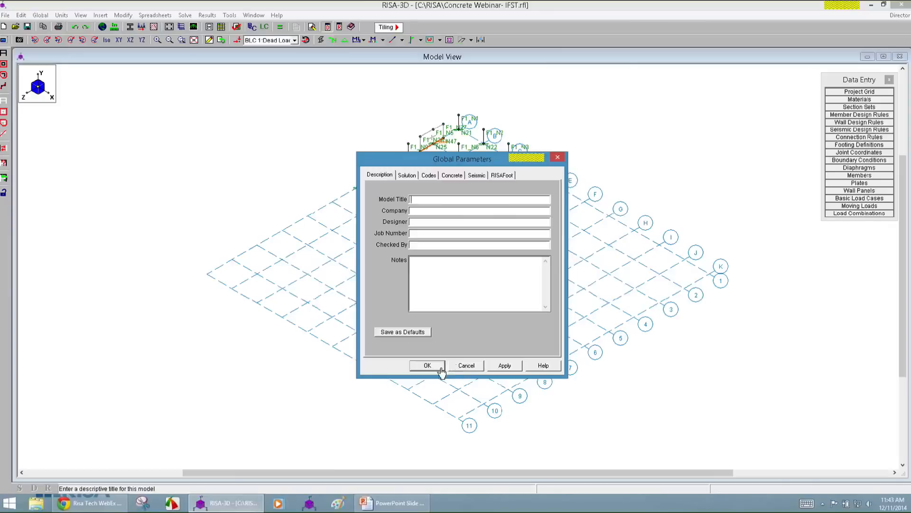
click(441, 366)
Return to RISAFloor and examine the full Dyn Load column in the uniform area load definitions.
click(900, 16)
click(888, 25)
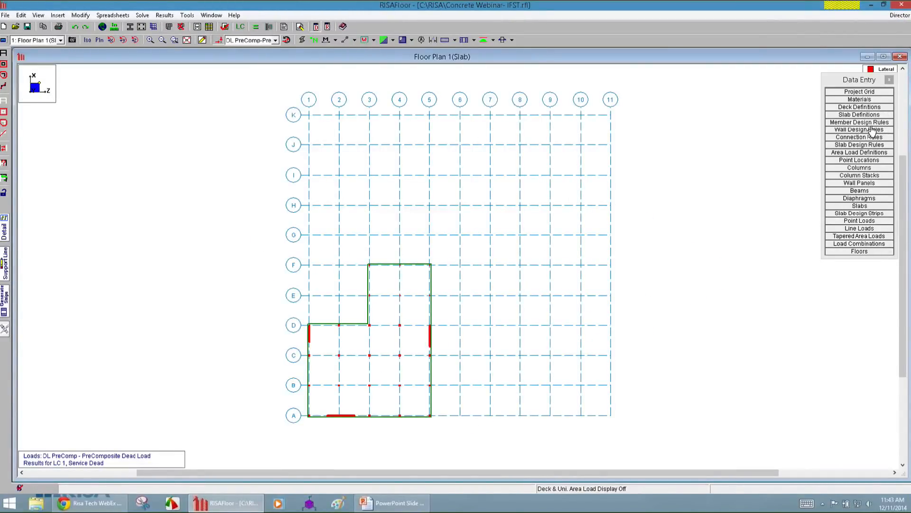
click(872, 153)
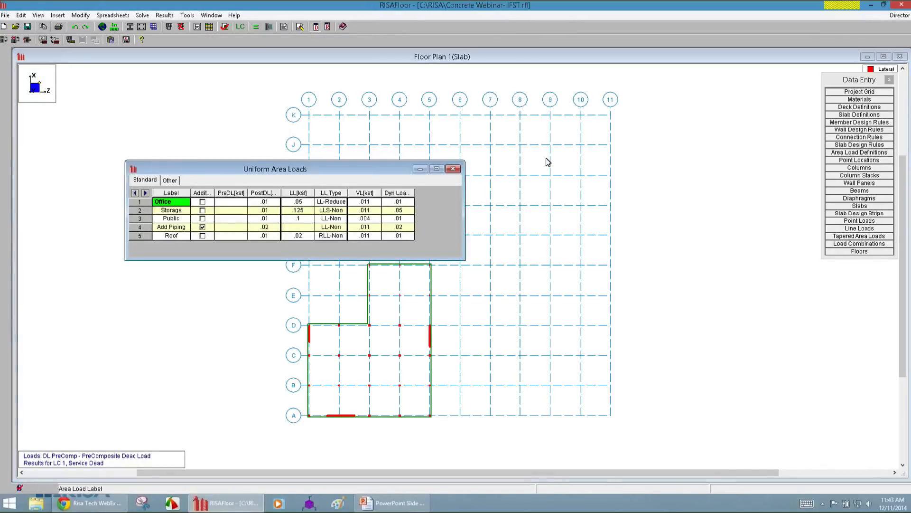
double_click(414, 192)
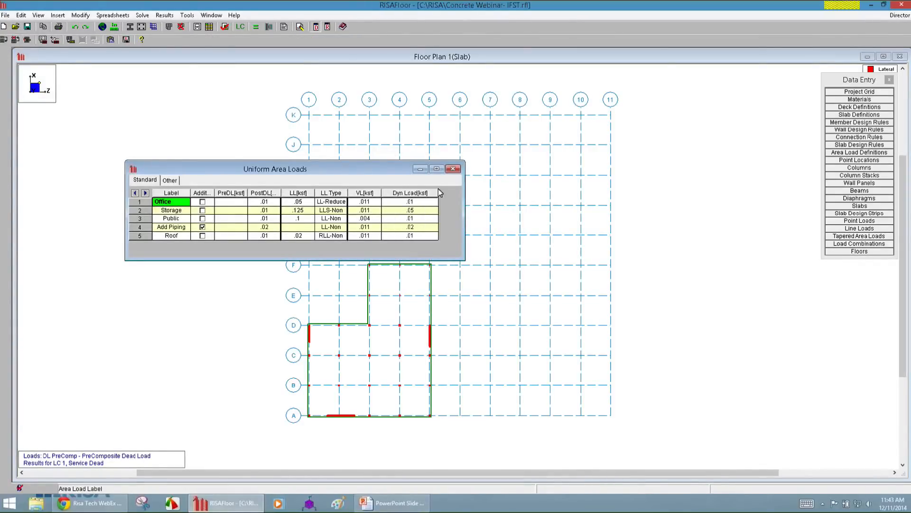
drag(414, 201, 417, 235)
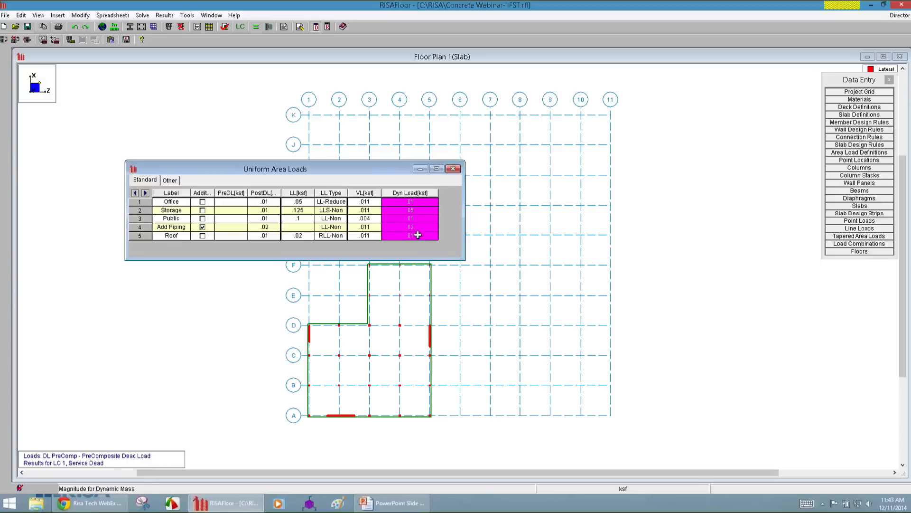
click(412, 201)
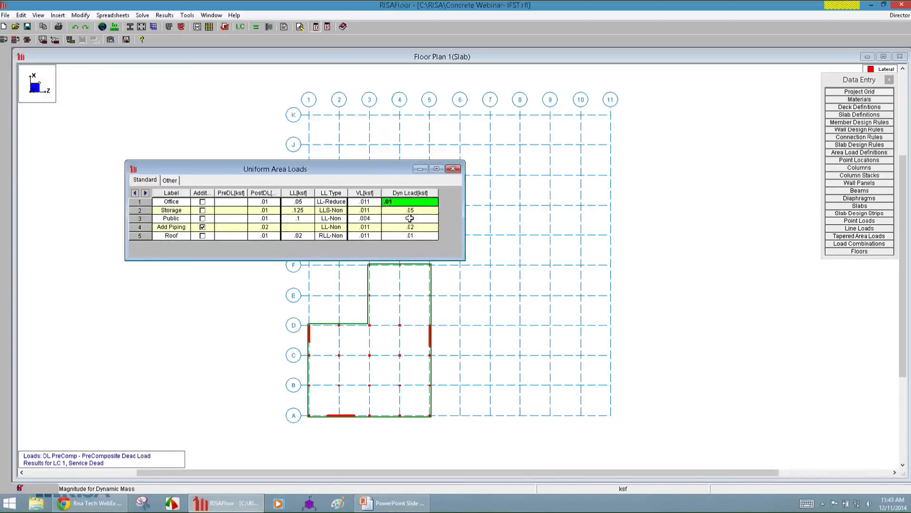
click(409, 218)
click(405, 203)
Switch back to RISA-3D, dismiss the Global Parameters, and examine the slab model closely in the isometric view.
click(896, 17)
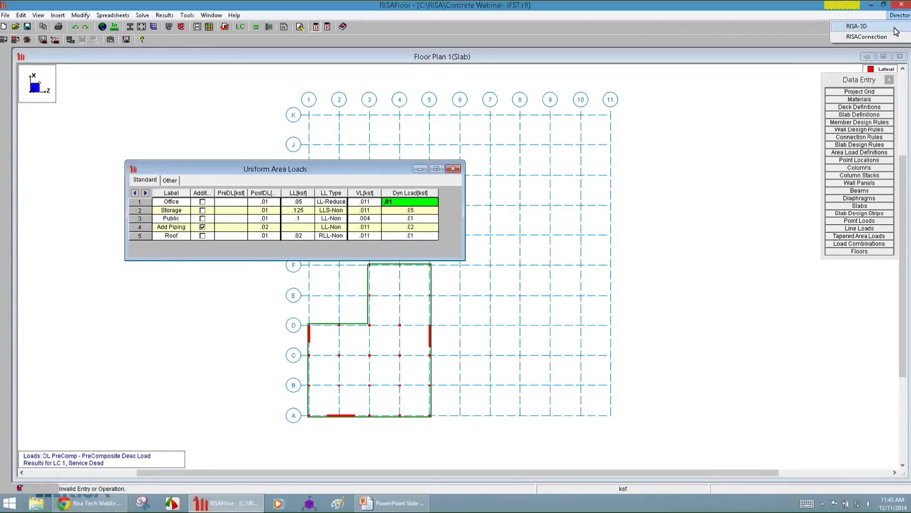
click(894, 27)
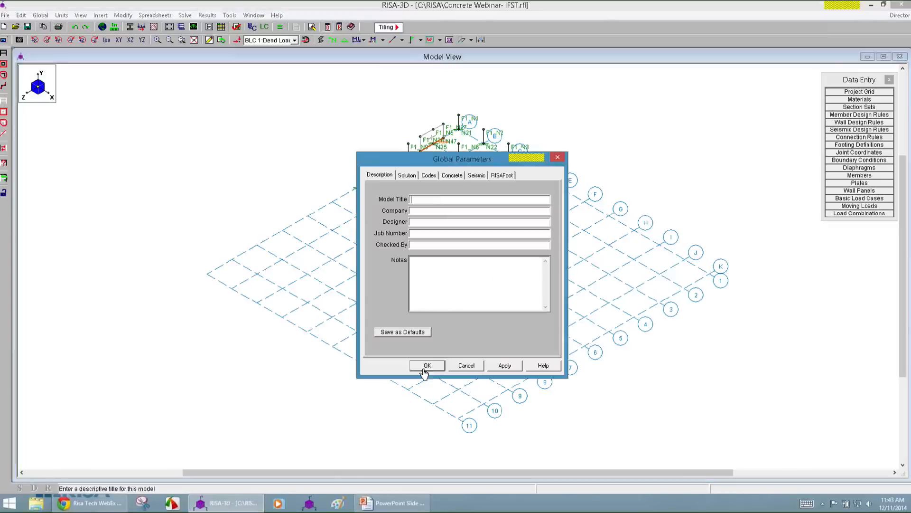
click(425, 369)
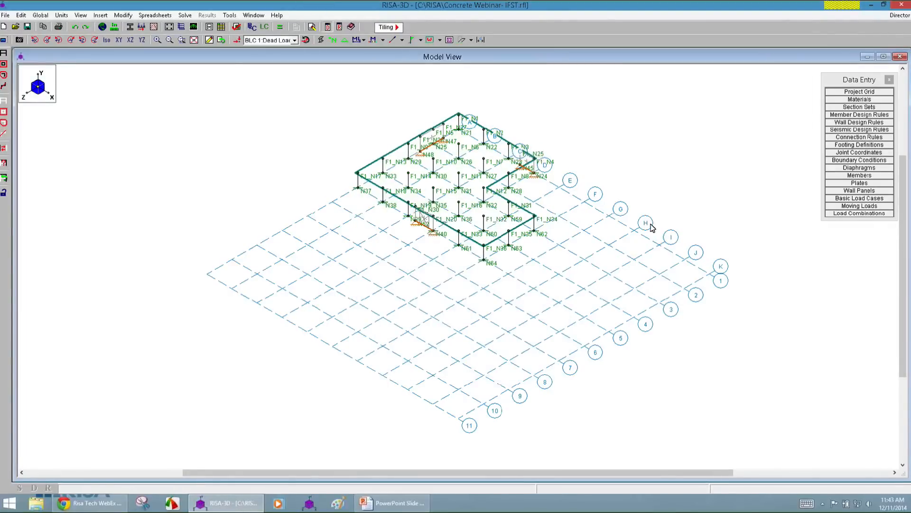
scroll(590, 123, up, 5)
scroll(707, 160, down, 3)
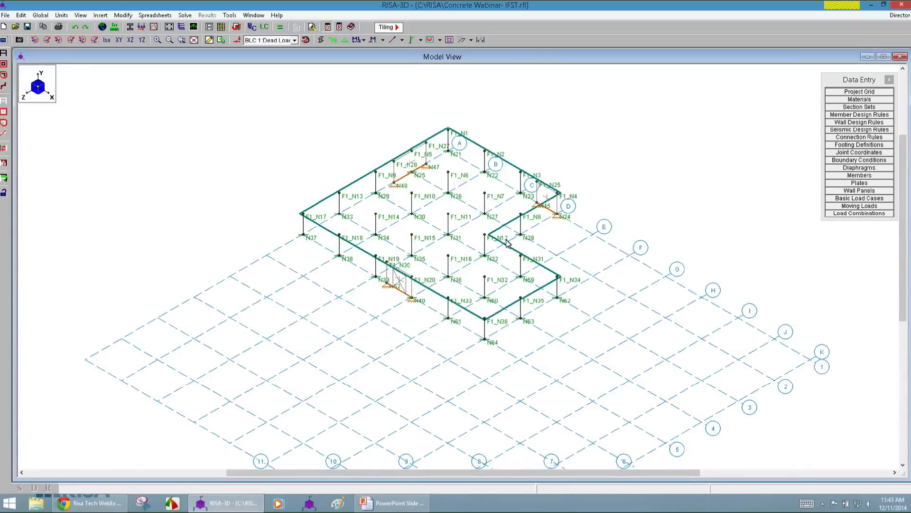
scroll(424, 151, up, 2)
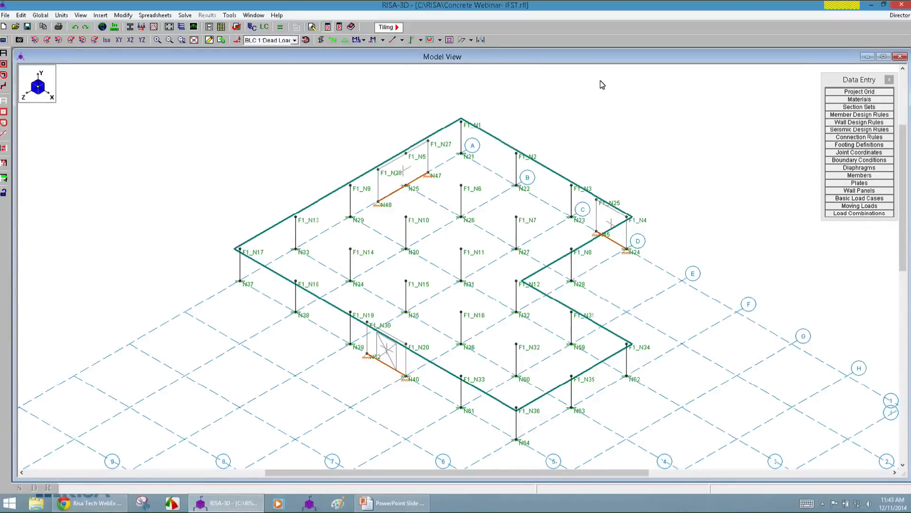
Open the Basic Load Cases spreadsheet and check the point loads under Earthquake Load X.
click(835, 199)
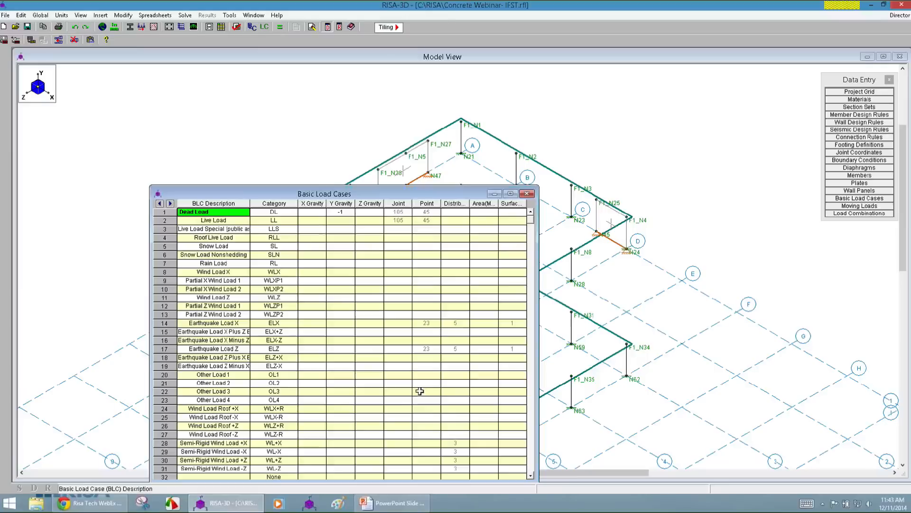
drag(365, 196, 297, 115)
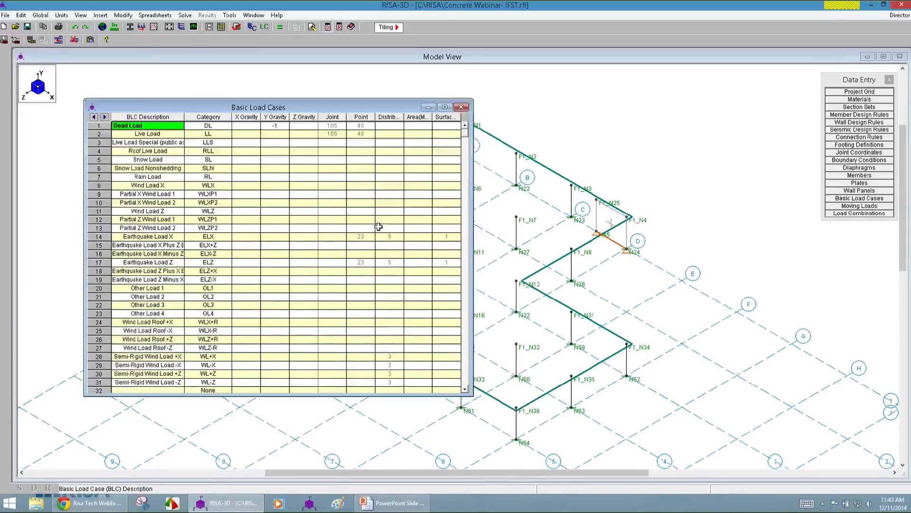
double_click(360, 236)
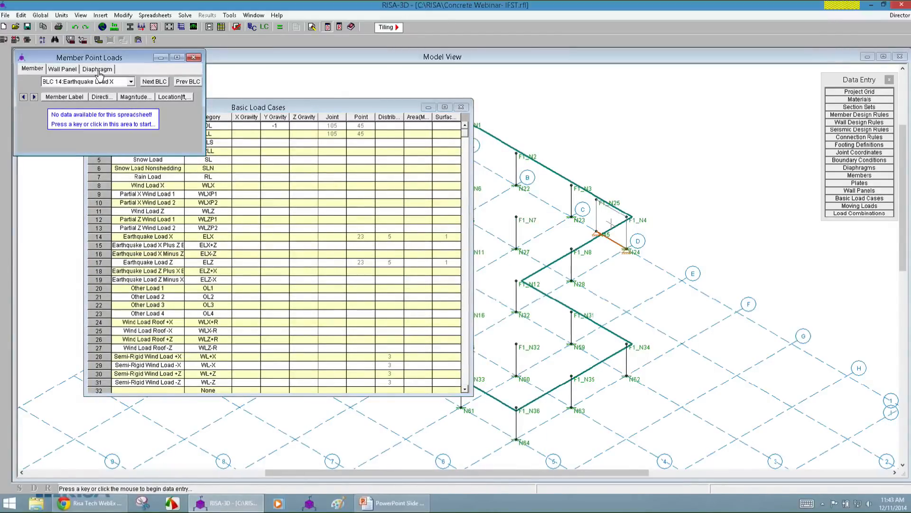
click(195, 58)
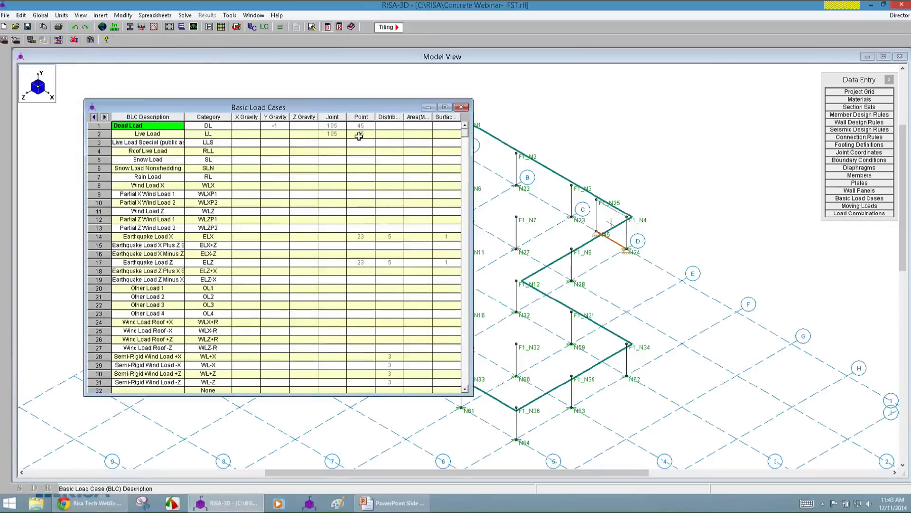
Open the diaphragm point loads of Earthquake Load X and examine their magnitudes.
double_click(364, 236)
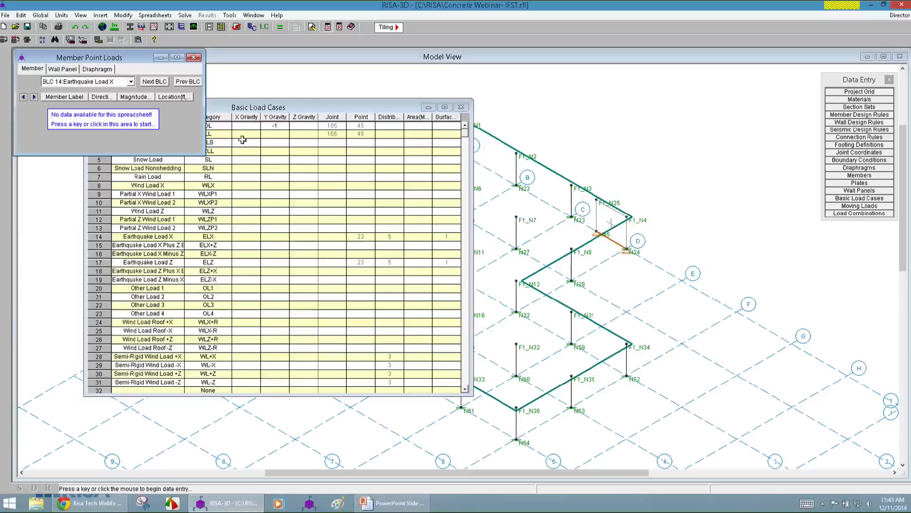
click(104, 69)
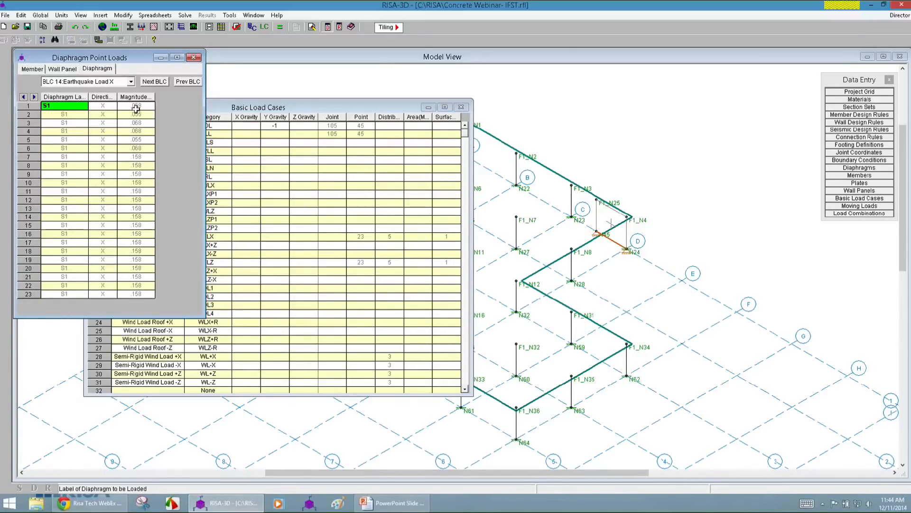
drag(136, 114, 159, 269)
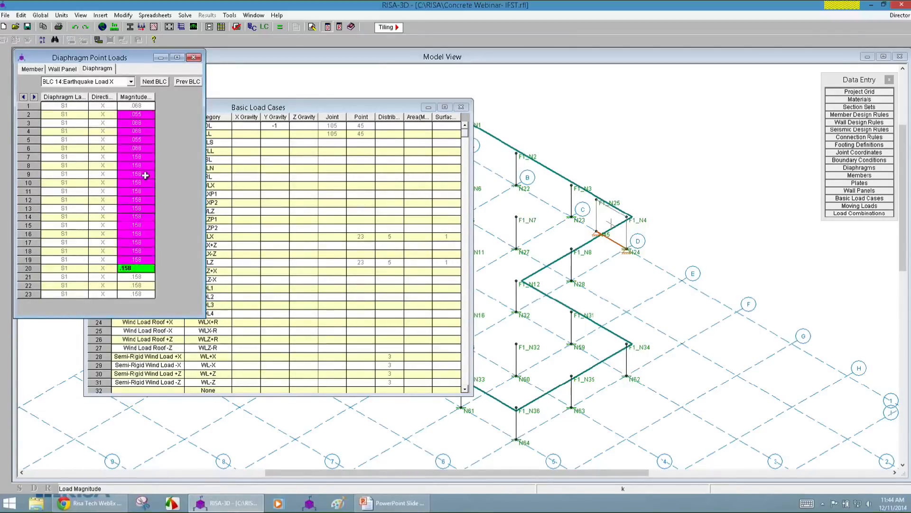
click(140, 157)
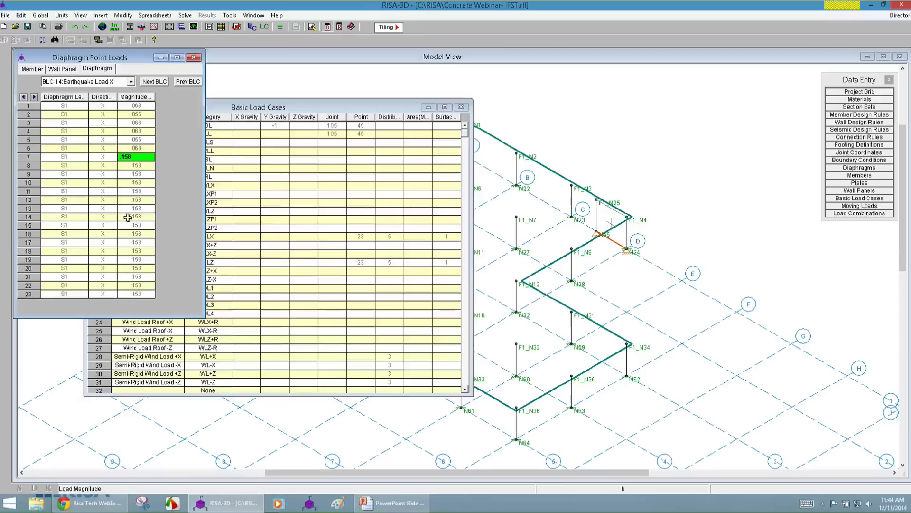
click(133, 113)
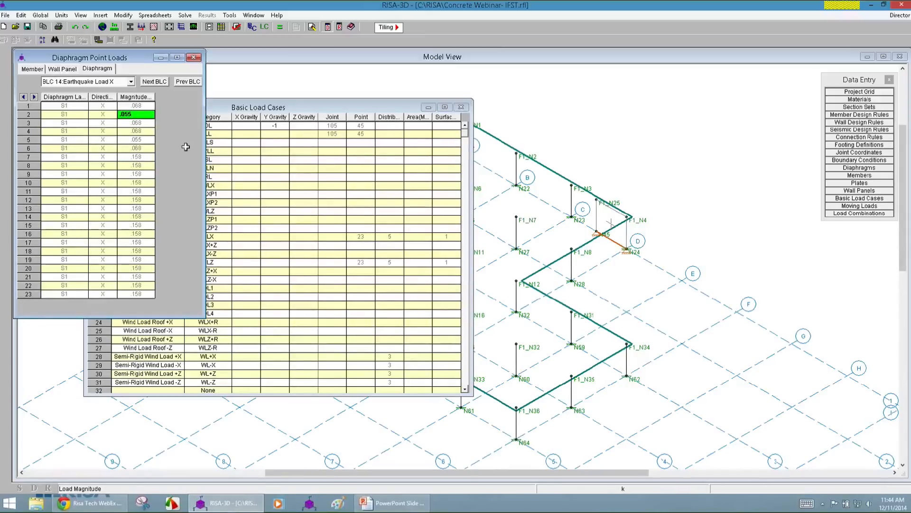
Check the diaphragm distributed loads and surface loads of Earthquake Load X, and close the load spreadsheets.
double_click(390, 238)
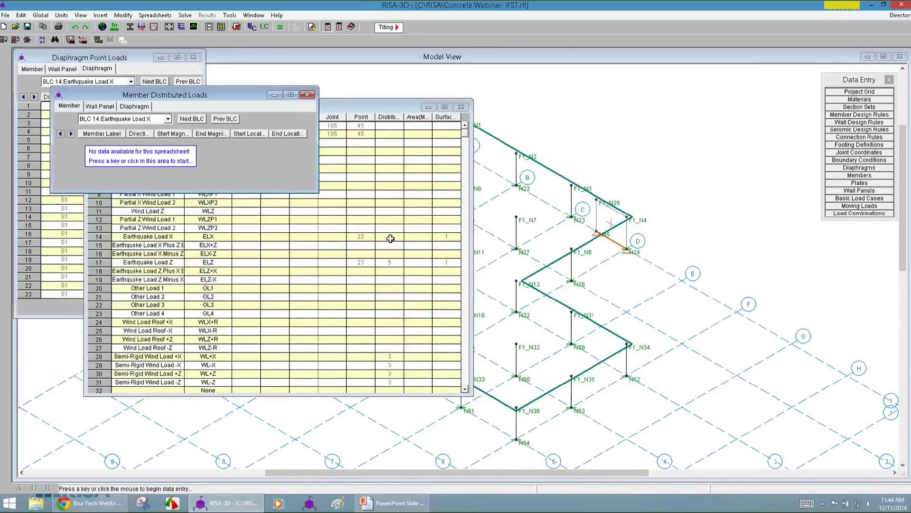
click(121, 109)
drag(125, 99, 90, 129)
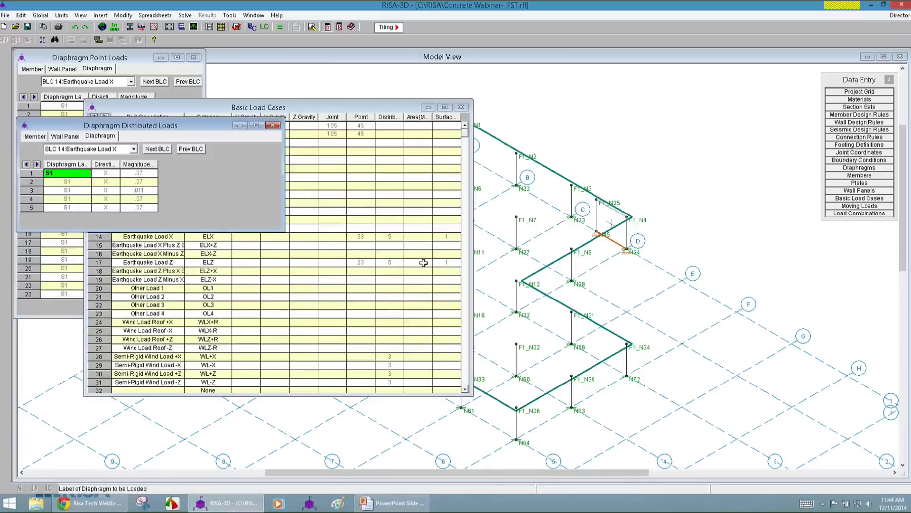
click(445, 240)
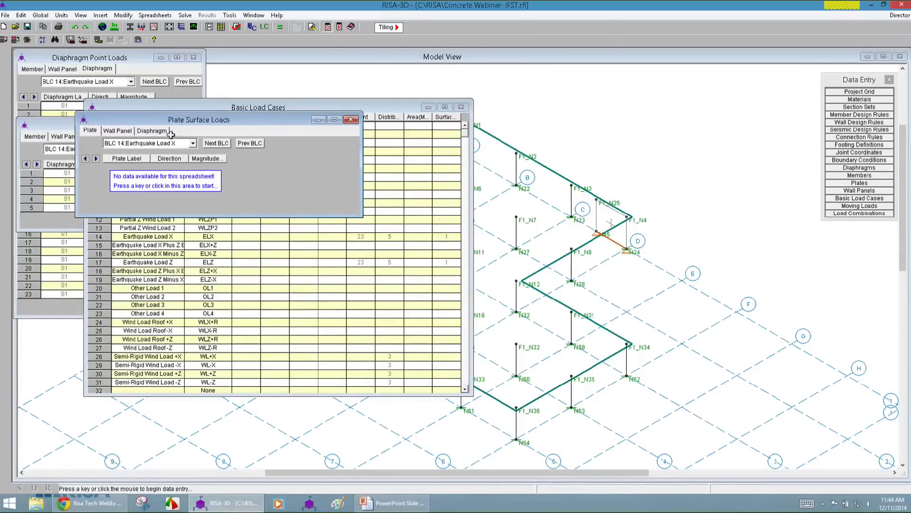
click(153, 130)
drag(199, 127, 150, 225)
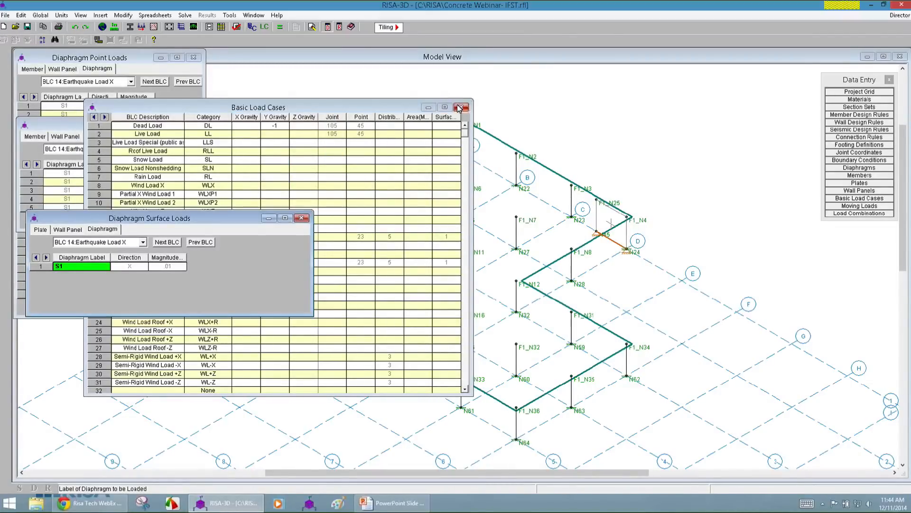
click(445, 93)
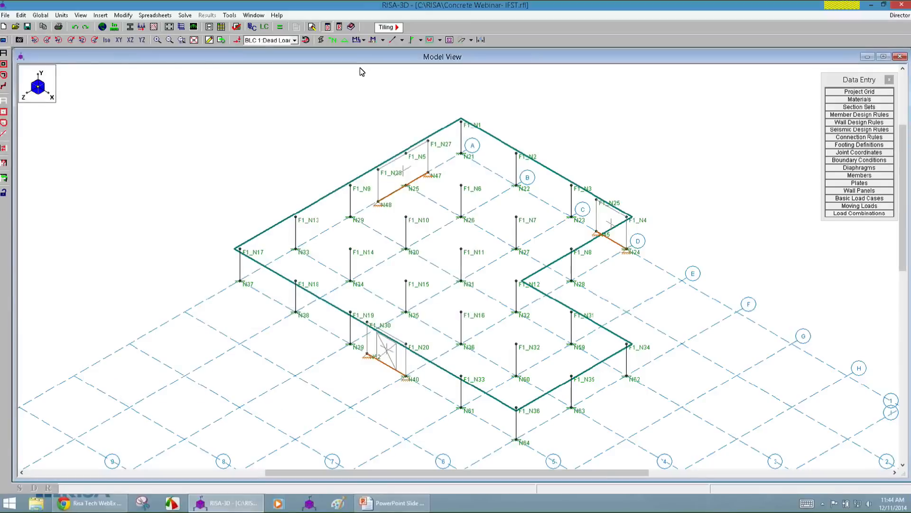
Display the loads on the model for BLC 14 Earthquake Load X and for BLC 17 Earthquake Load Z.
click(237, 41)
click(280, 40)
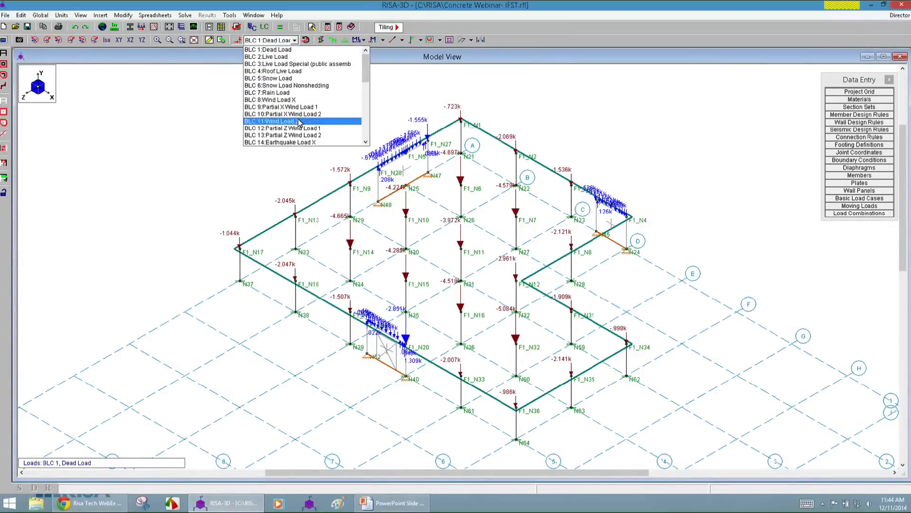
click(304, 141)
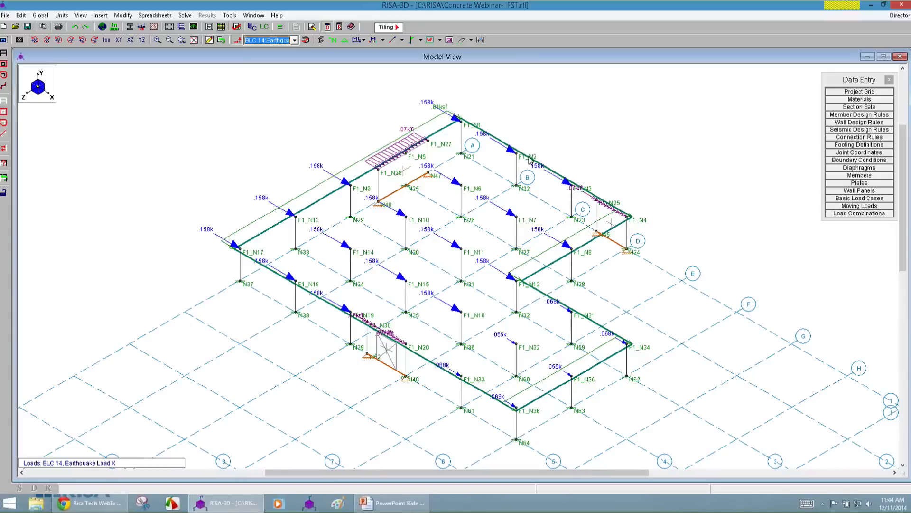
click(266, 41)
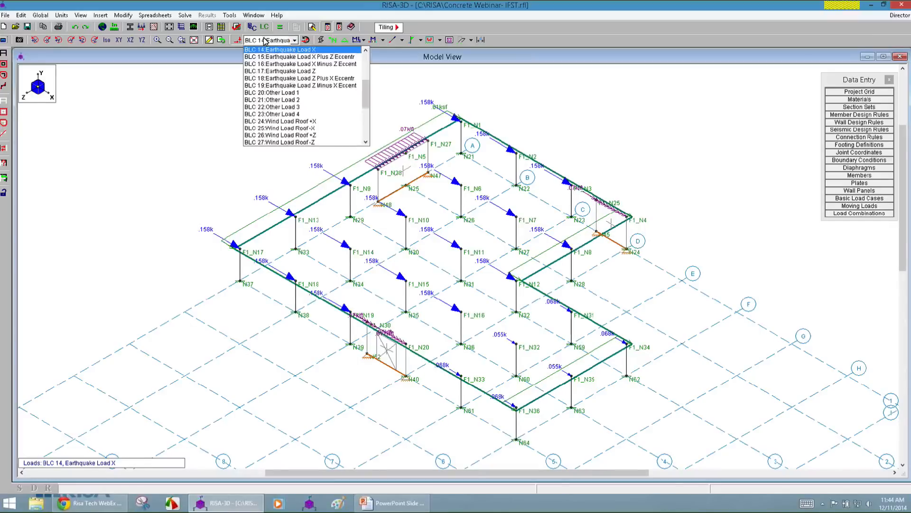
click(294, 71)
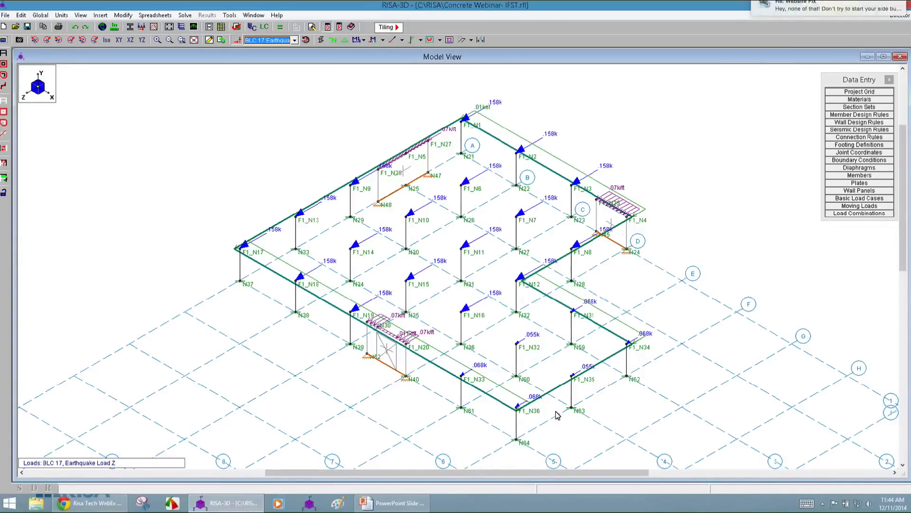
click(267, 39)
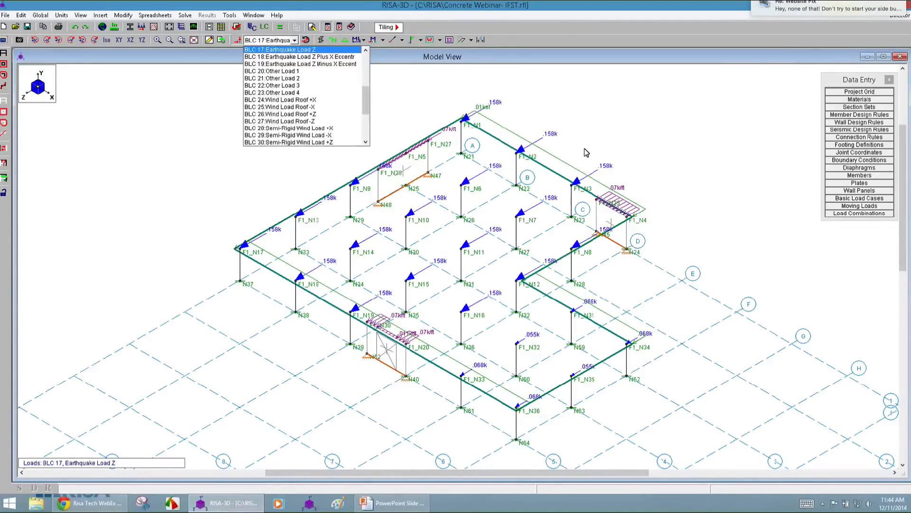
Check the diaphragm distributed loads of BLC 28 Semi-Rigid Wind Load +X in the Basic Load Cases, and display that case on the model.
click(875, 220)
click(860, 200)
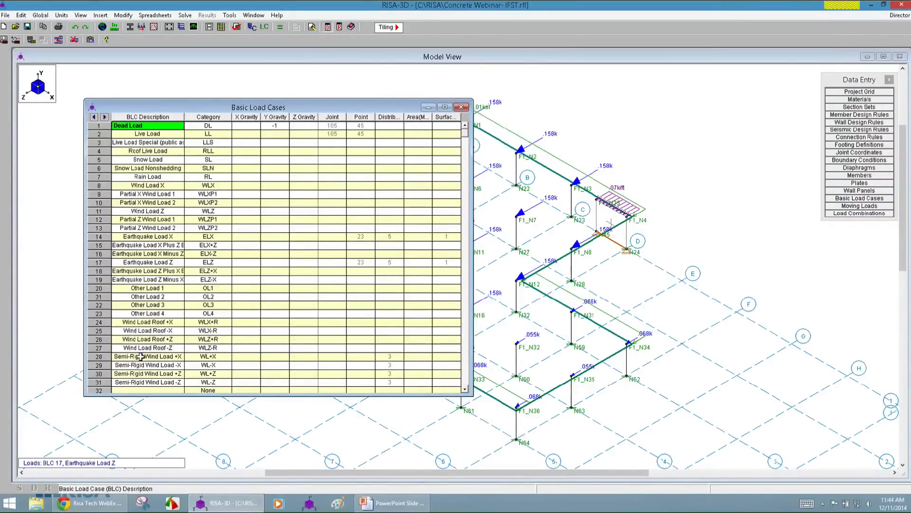
double_click(394, 357)
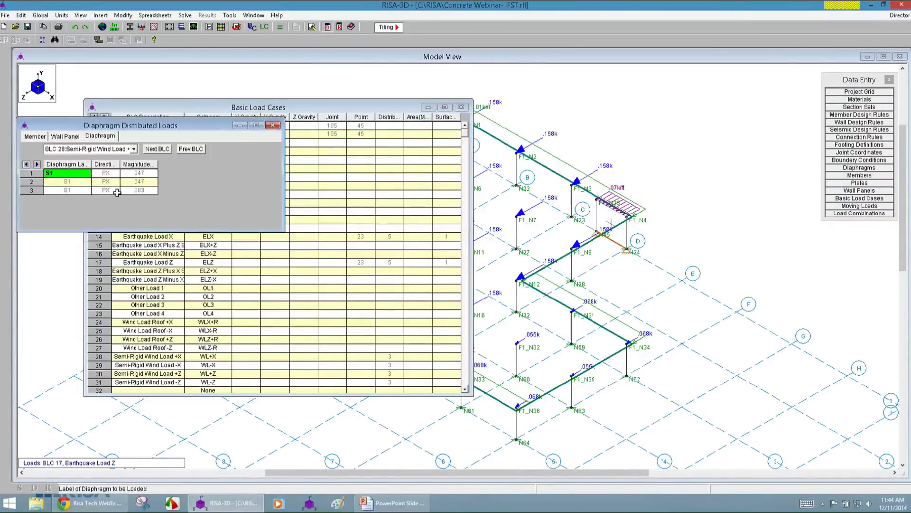
click(252, 76)
click(295, 40)
scroll(294, 82, up, 2)
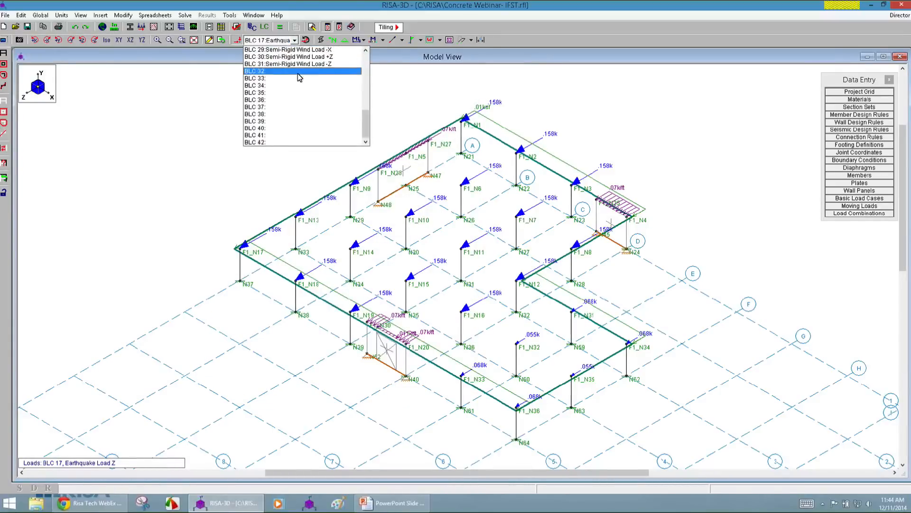
click(316, 81)
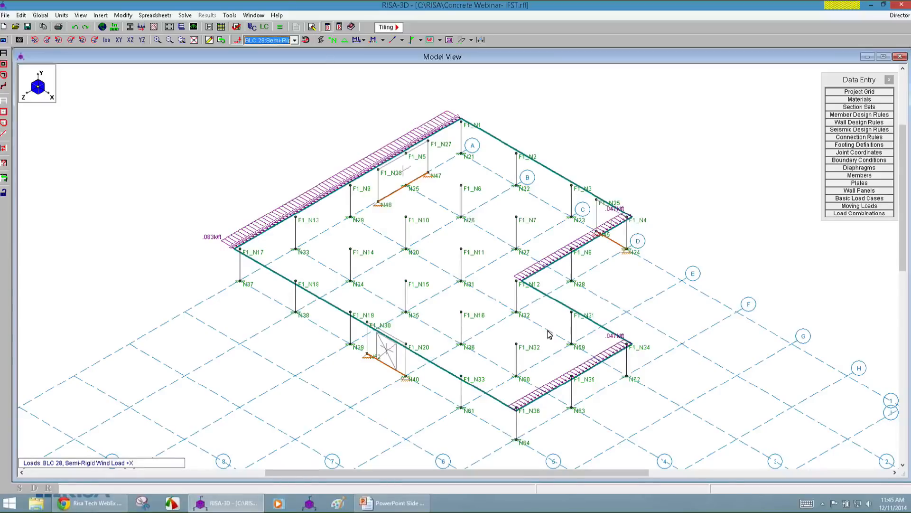
Open the Load Combinations spreadsheet and examine the listed combinations.
click(874, 214)
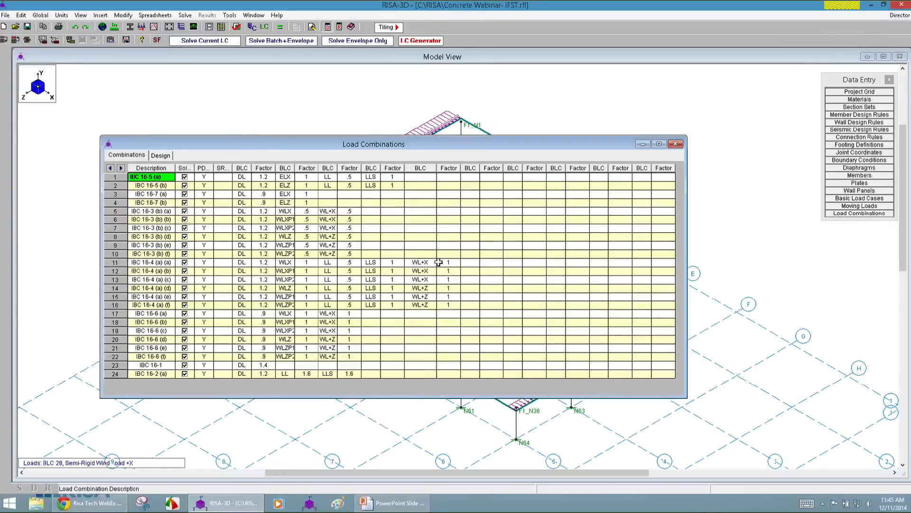
Try United States, 2012 IBC Strength and X and Z w/Ecc wind options in the LC Generator, check its seismic options, and close without generating.
click(428, 42)
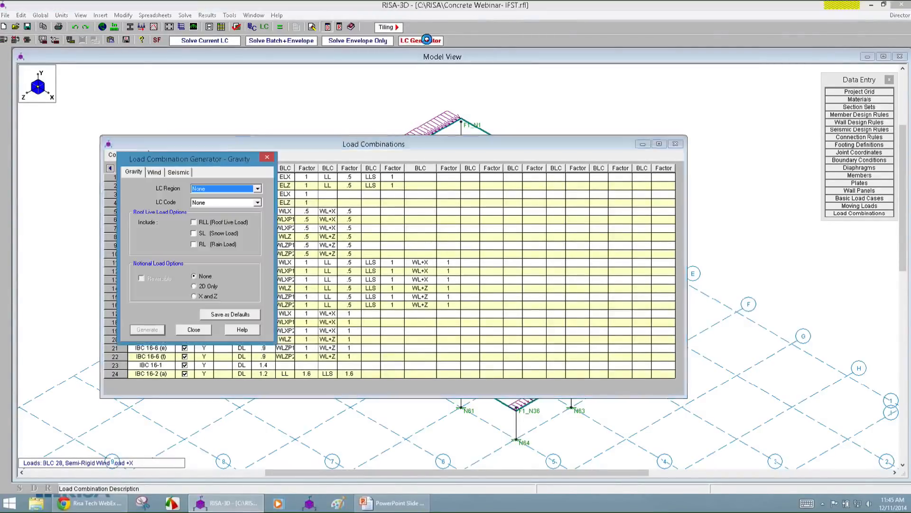
click(157, 174)
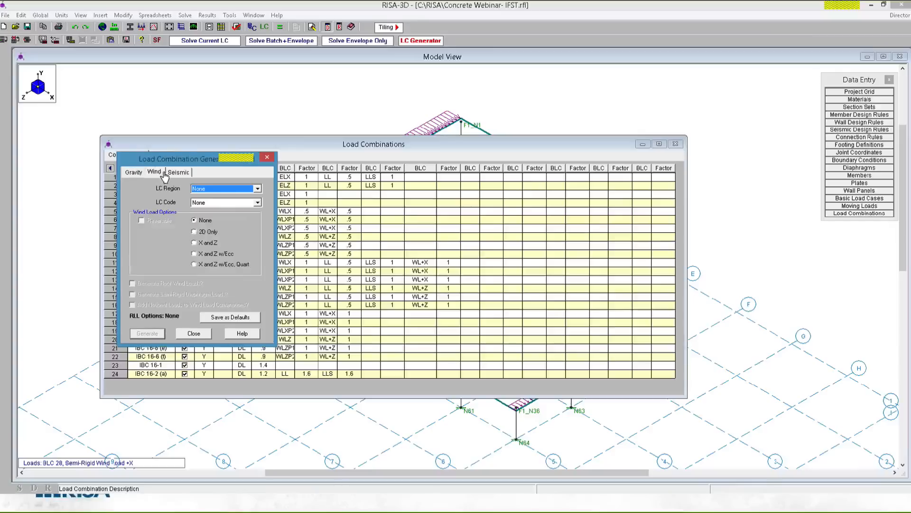
click(199, 190)
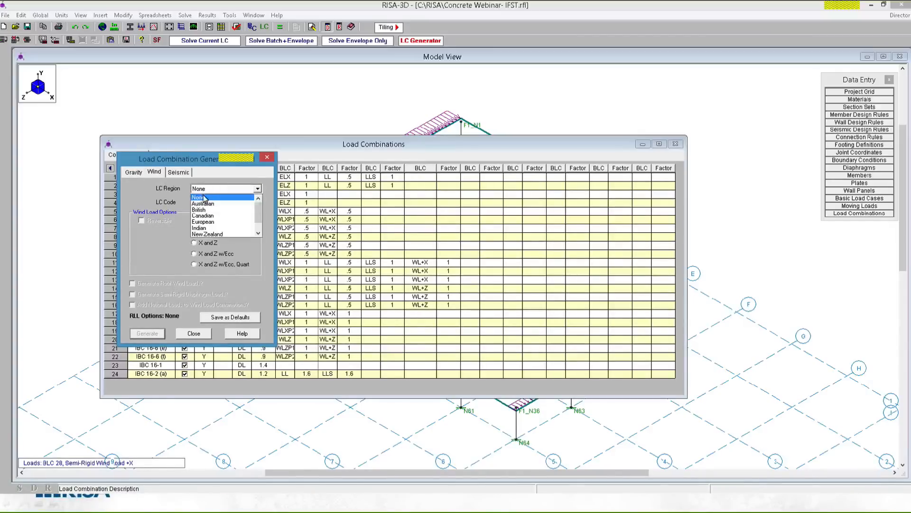
scroll(221, 223, down, 2)
click(223, 232)
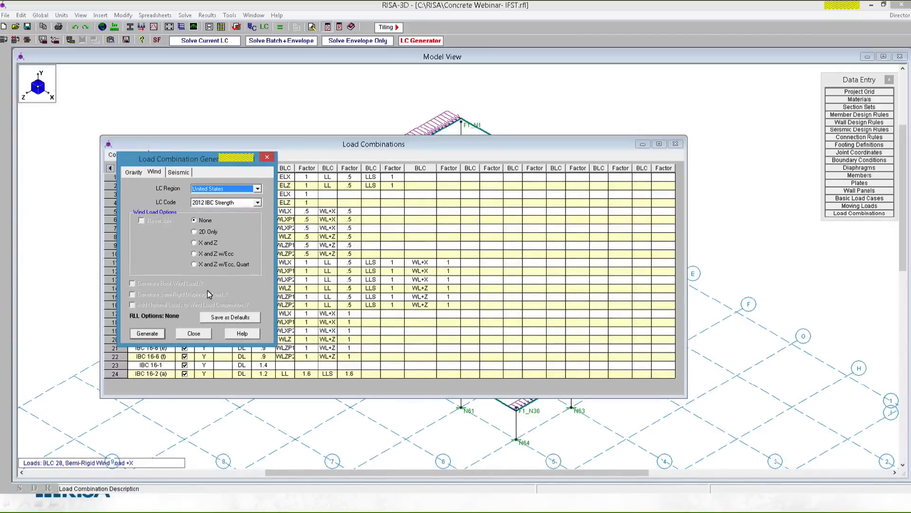
click(216, 204)
click(224, 231)
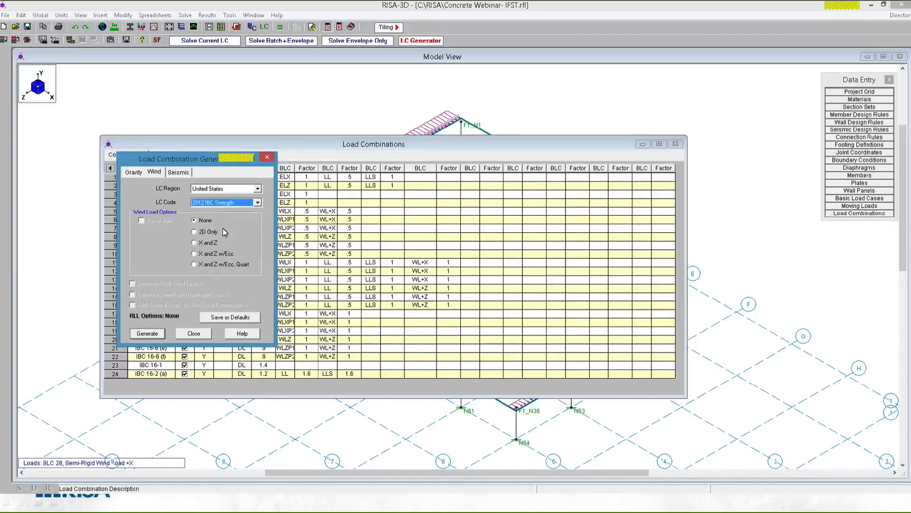
click(215, 255)
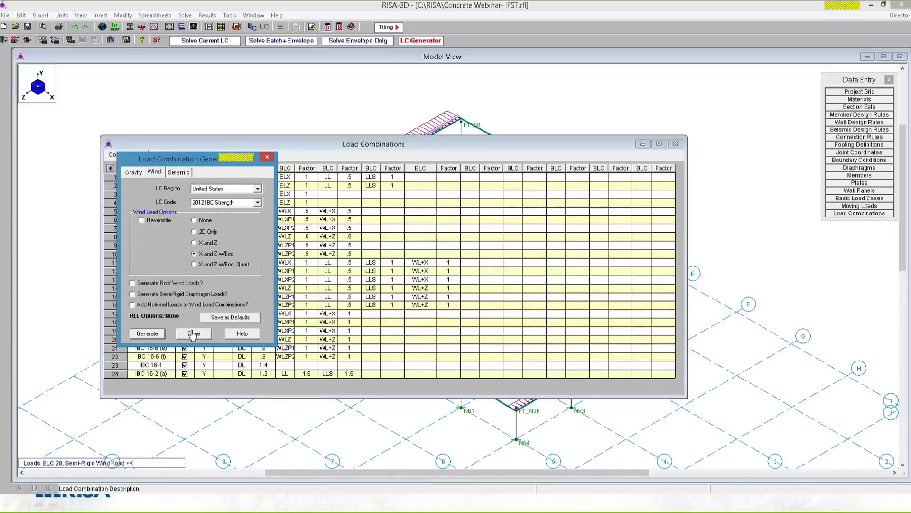
click(178, 172)
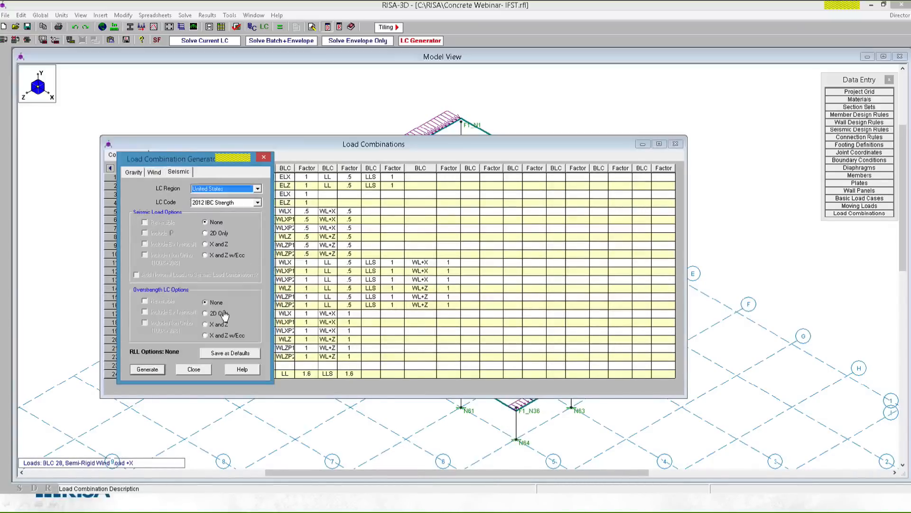
click(194, 369)
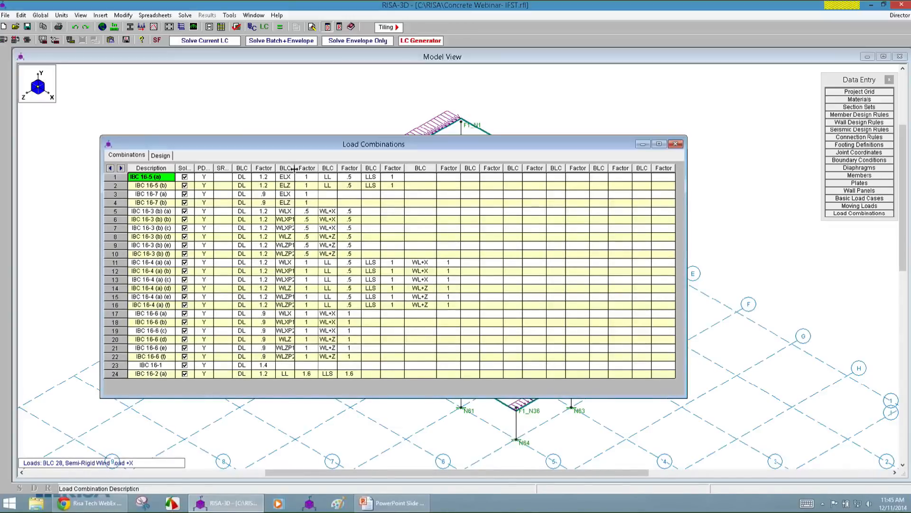
Widen the second BLC column, run a Batch + Envelope solution, and close the Joint Reactions and Load Combinations spreadsheets.
drag(295, 169, 307, 170)
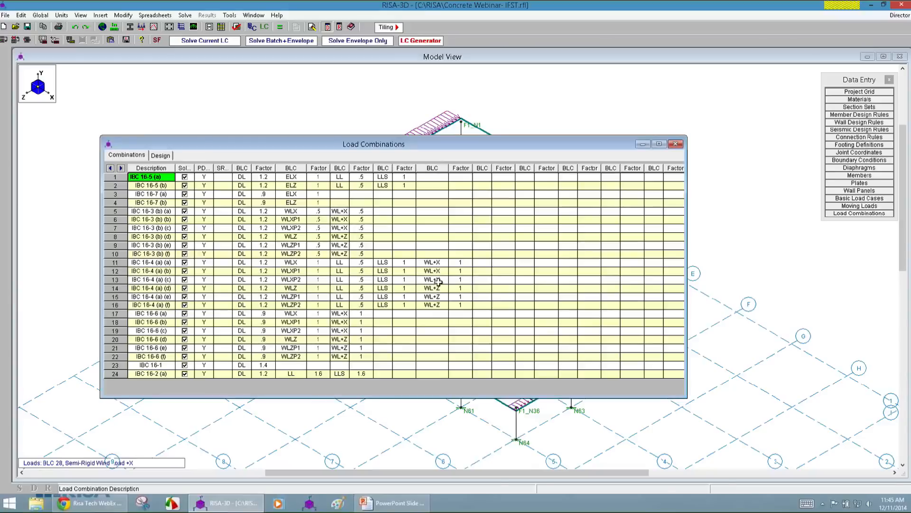
click(284, 40)
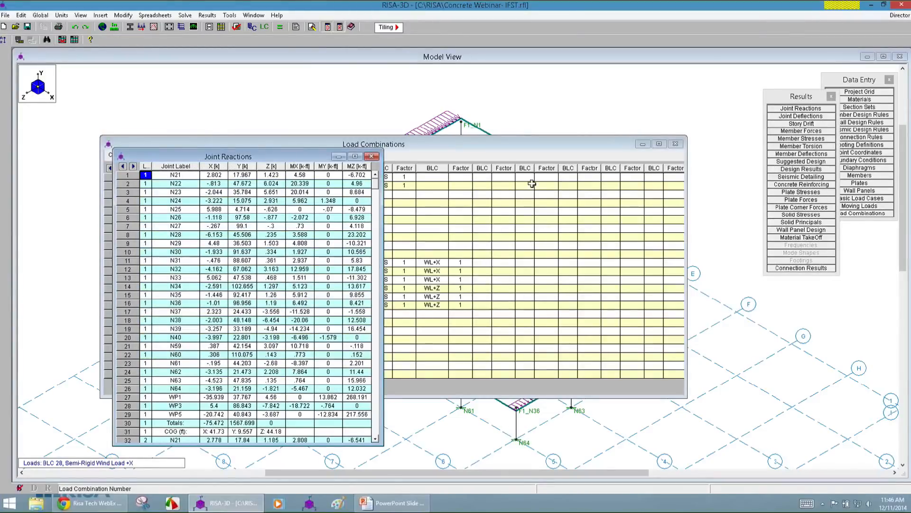
click(372, 156)
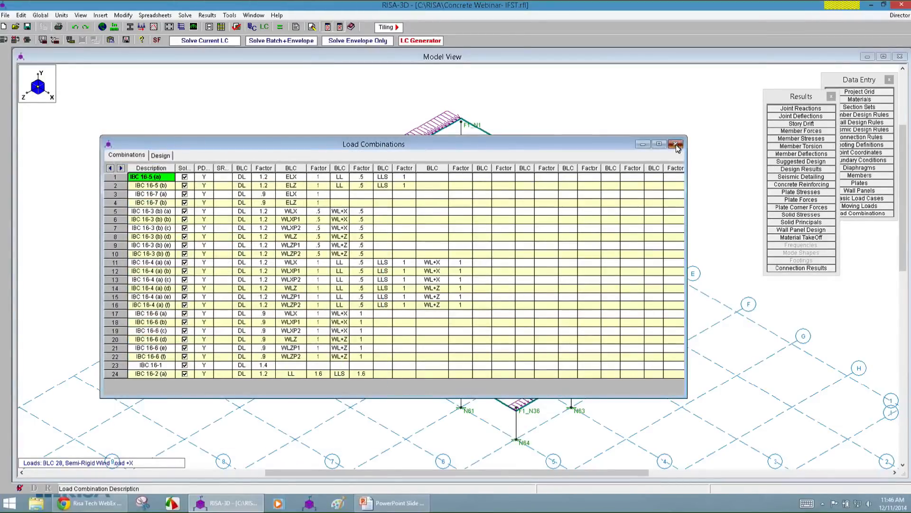
click(675, 143)
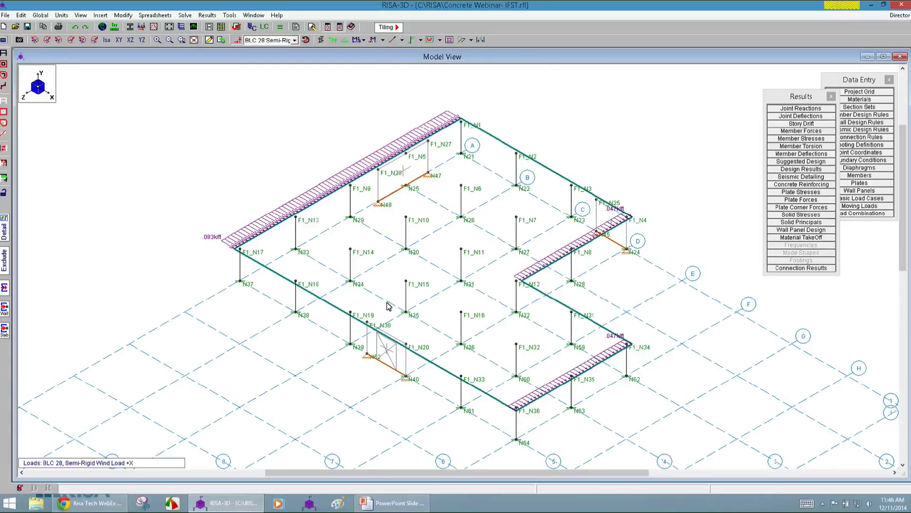
Show the diaphragm mesh in the current model view and apply the display option.
click(450, 41)
click(450, 41)
click(4, 42)
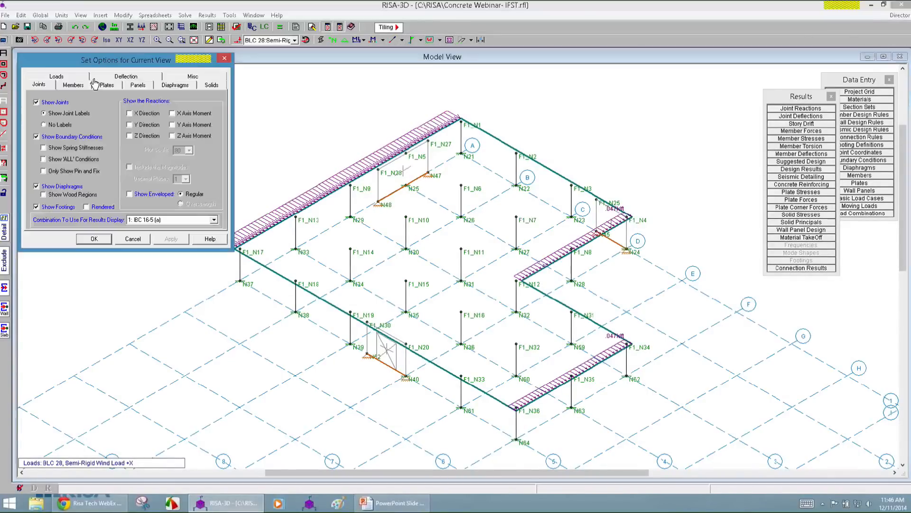
click(160, 85)
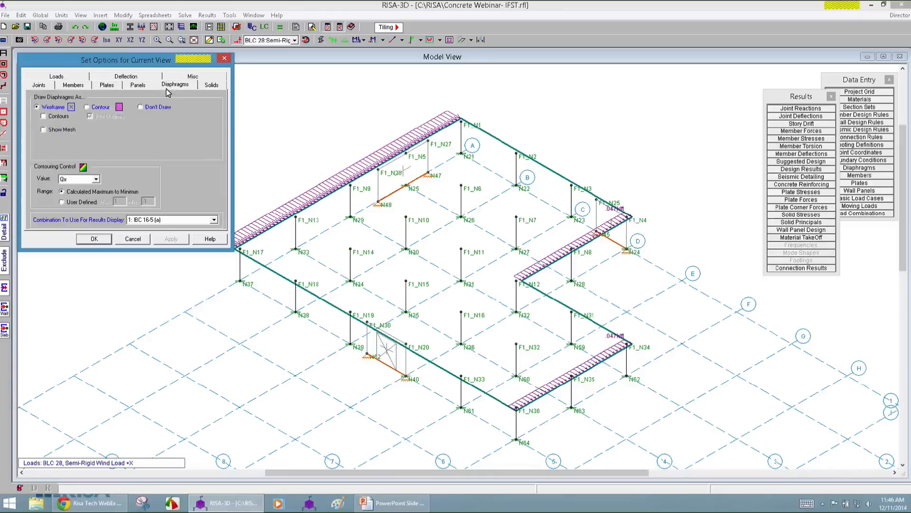
click(52, 132)
click(169, 241)
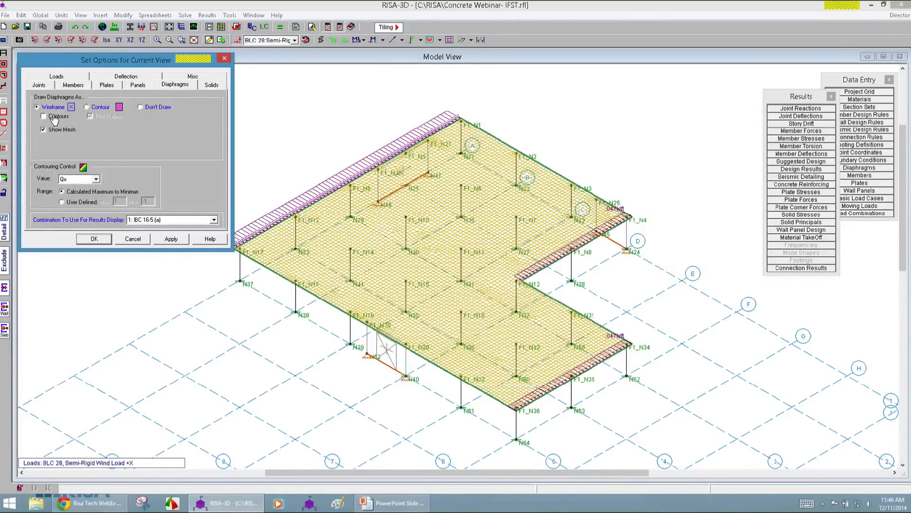
Draw the diaphragms as contours of the Mx value and apply the option to the current view.
click(101, 108)
click(92, 180)
click(76, 203)
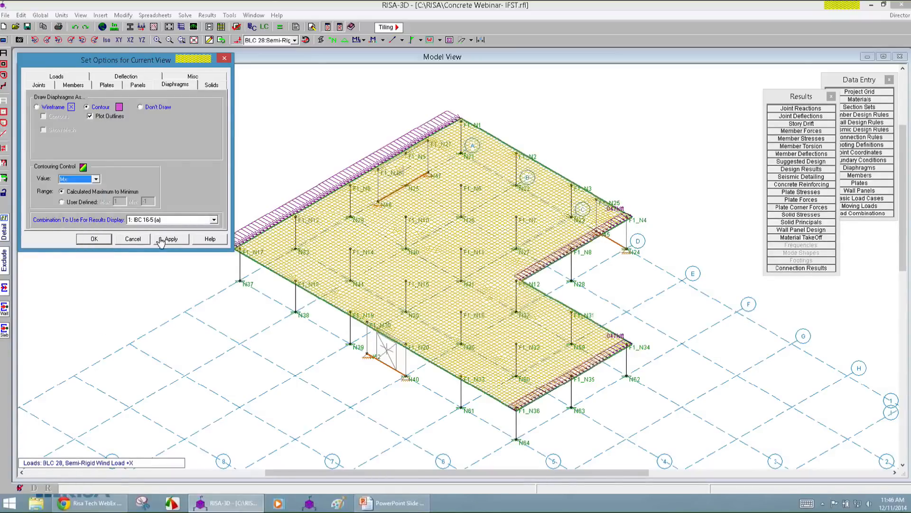
click(161, 241)
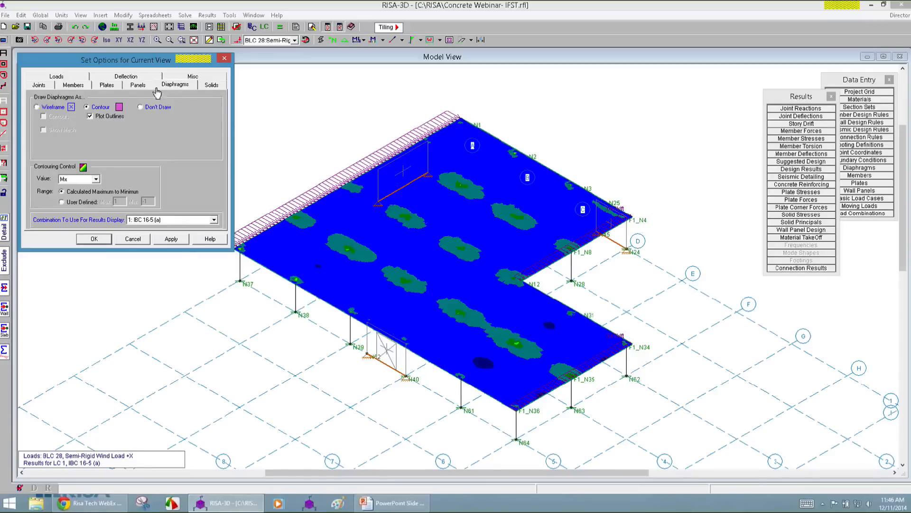
Display the diaphragm Mx contours for combination 2: IBC 16-5 (b), followed by combination 3: IBC 16-7 (a).
click(173, 220)
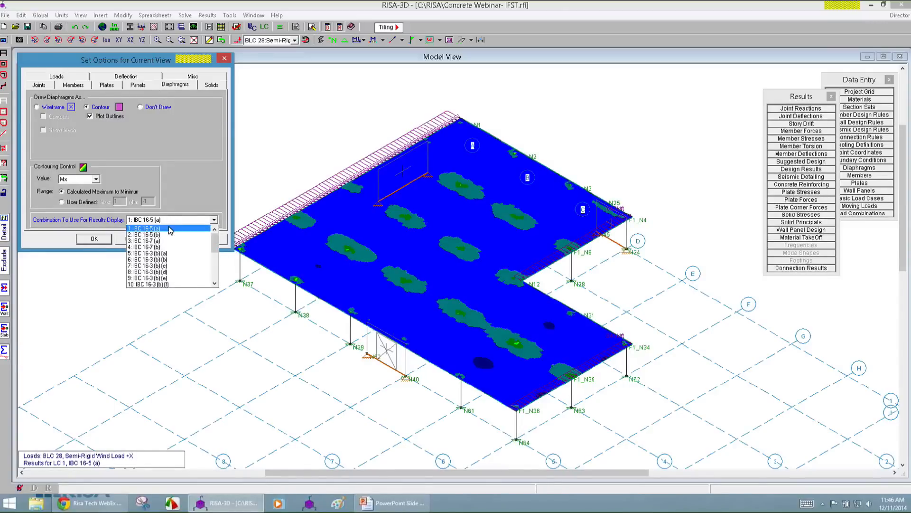
click(168, 234)
click(174, 240)
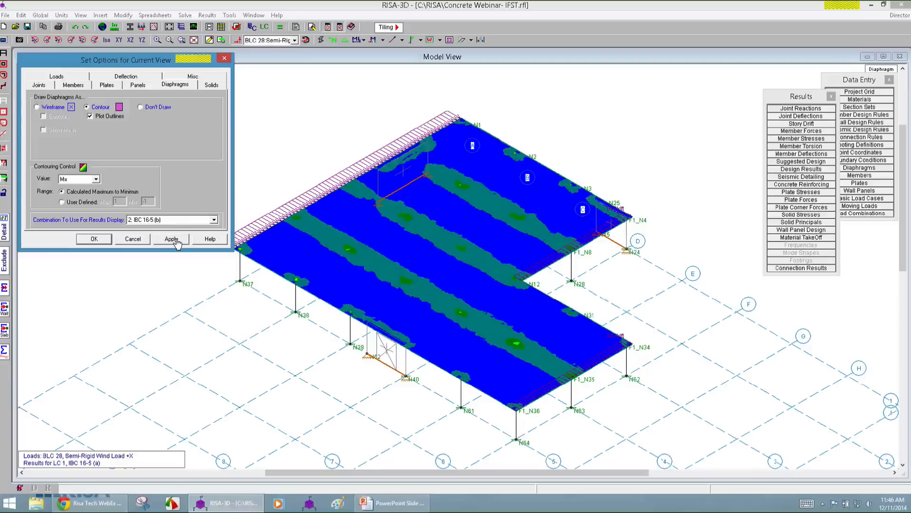
click(171, 220)
click(169, 240)
click(171, 239)
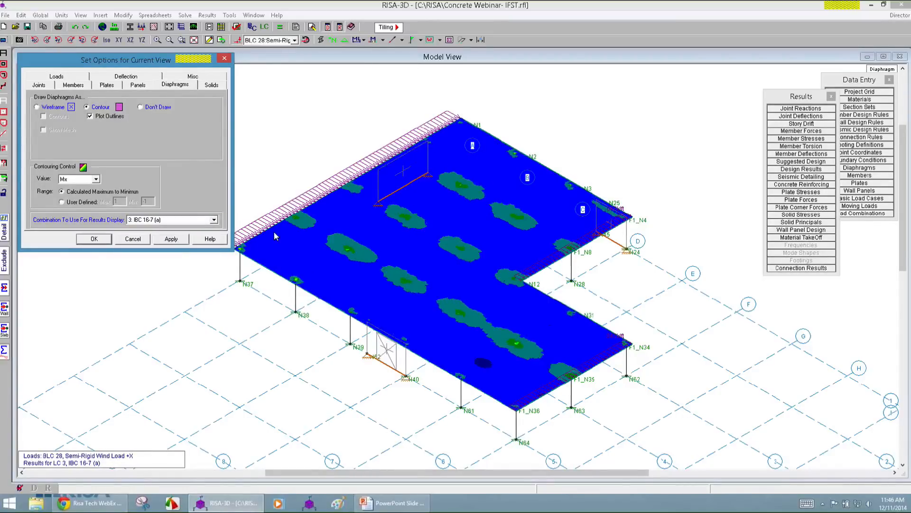
Display the Mx contours for combination 4: IBC 16-7 (b), and close the Results and Data Entry toolbars.
click(171, 219)
click(168, 247)
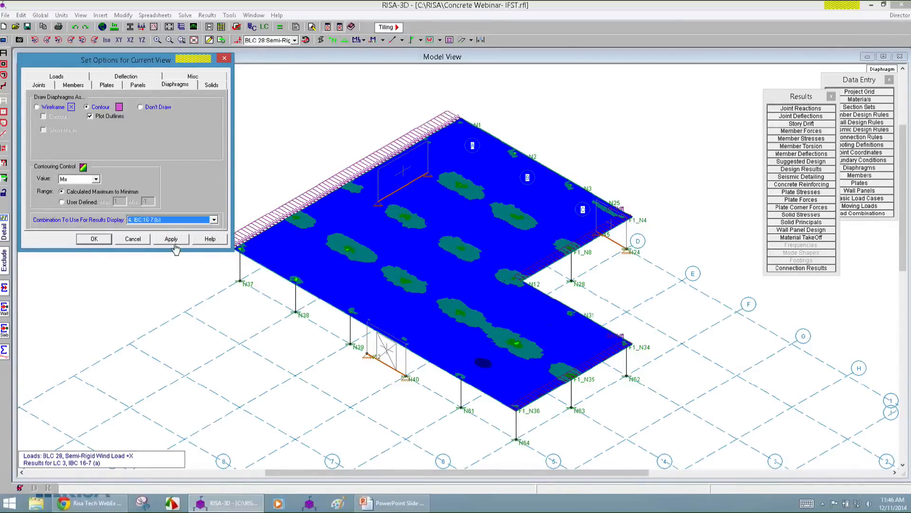
click(174, 240)
click(832, 96)
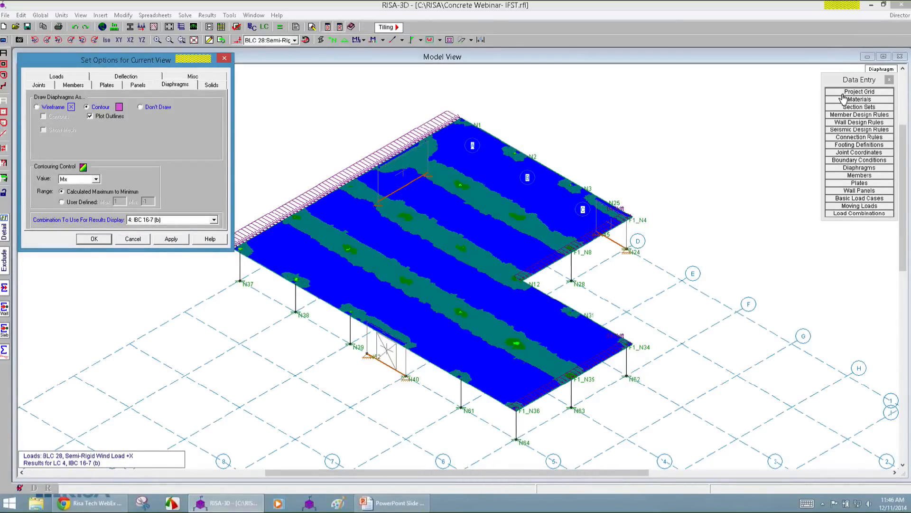
click(889, 80)
Display the diaphragm Mx contours for combination 6: IBC 16-3 (b) (b), followed by combination 7: IBC 16-3 (b) (c).
click(159, 220)
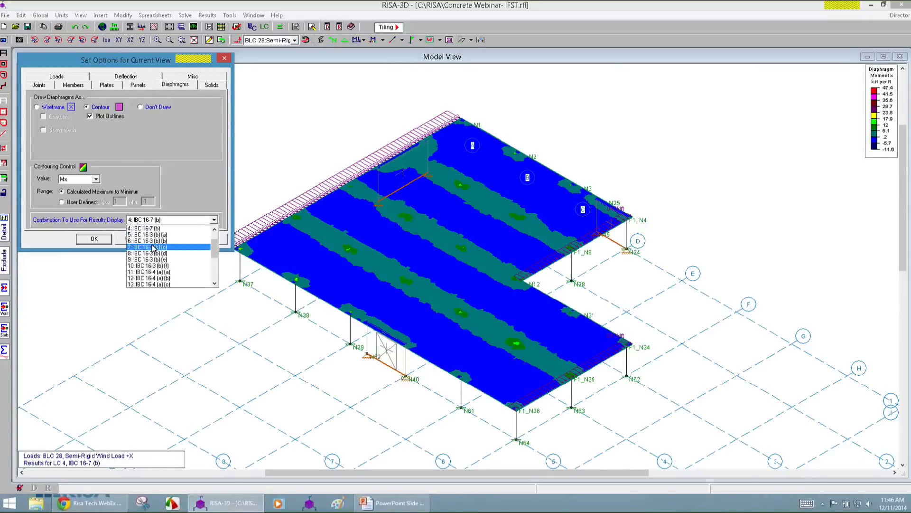
click(161, 258)
click(165, 240)
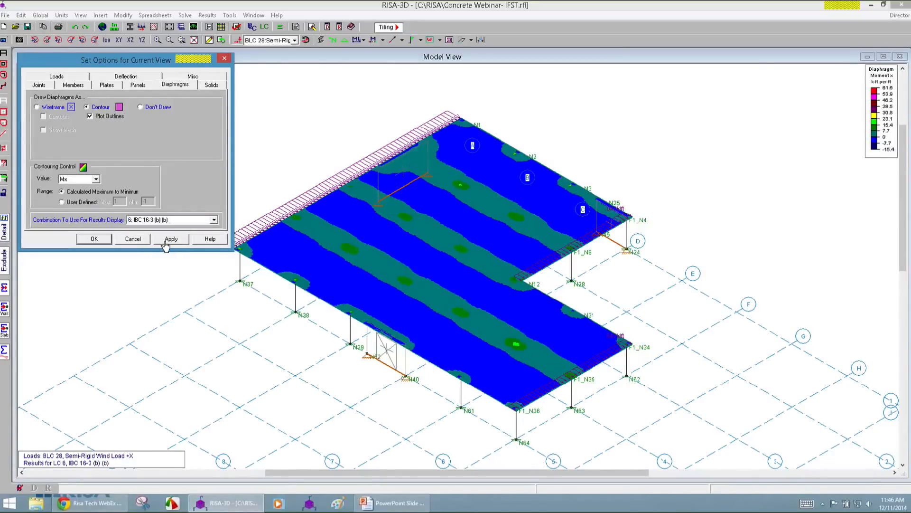
click(160, 220)
click(158, 235)
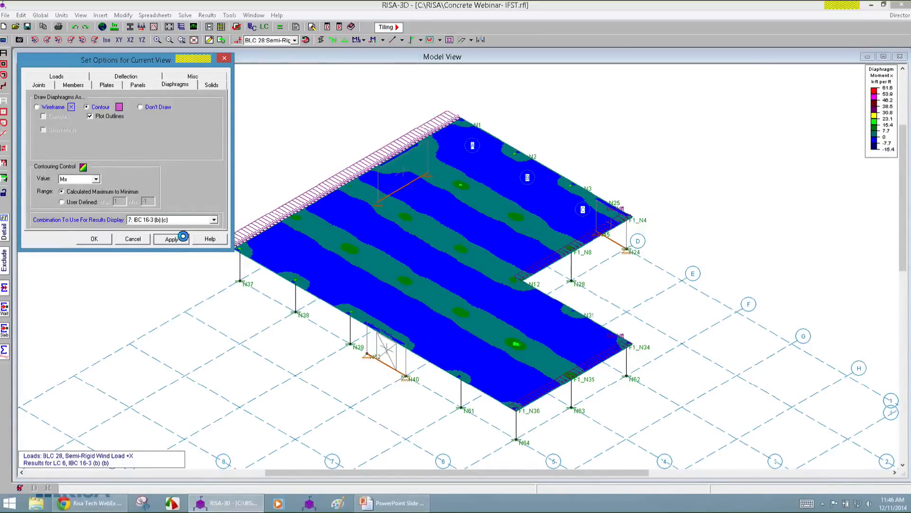
Display the diaphragm Mx contours for combination 9: IBC 16-3 (b) (e), followed by combination 12: IBC 16-4 (a) (b).
click(166, 220)
click(164, 240)
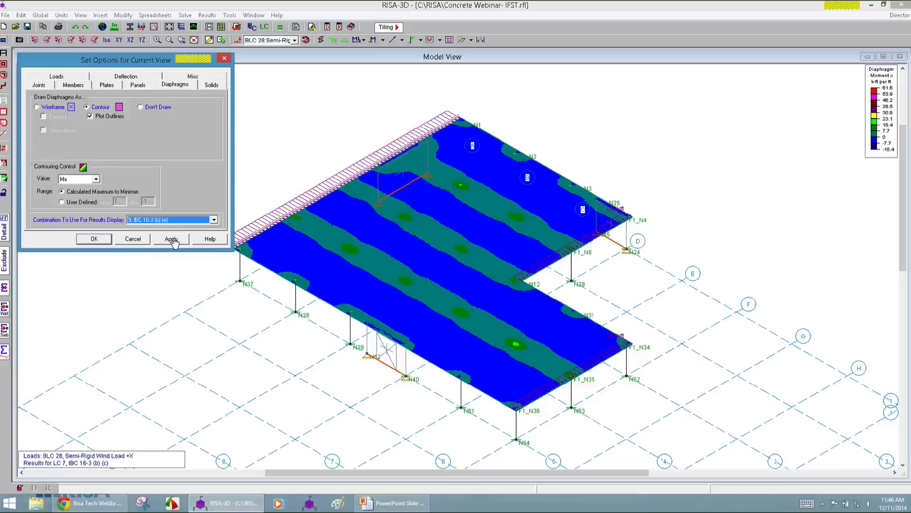
click(171, 239)
click(166, 220)
click(161, 247)
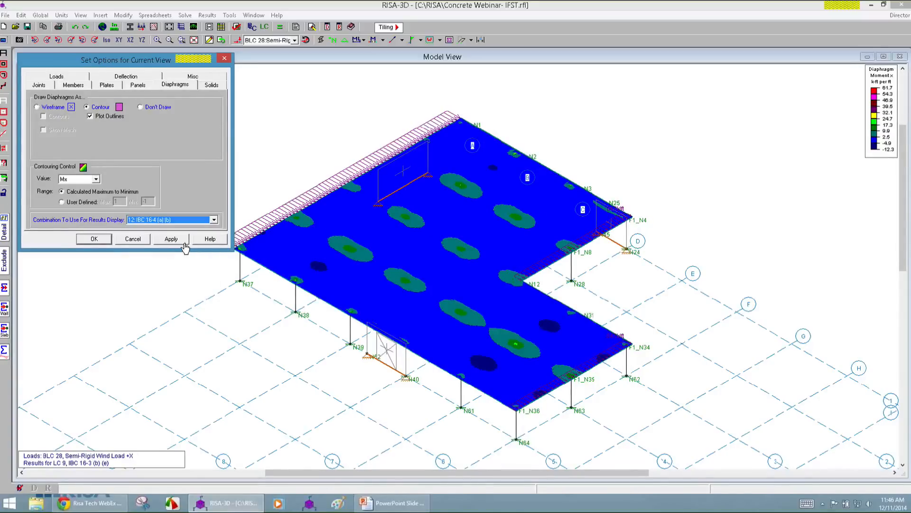
click(171, 238)
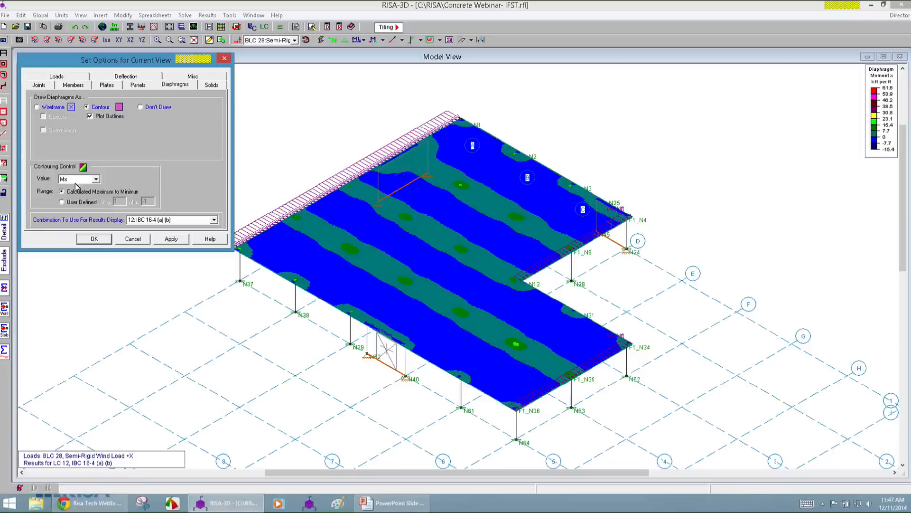
Return the diaphragms to wireframe drawing and turn on the deflected shape of the model.
click(53, 108)
click(93, 239)
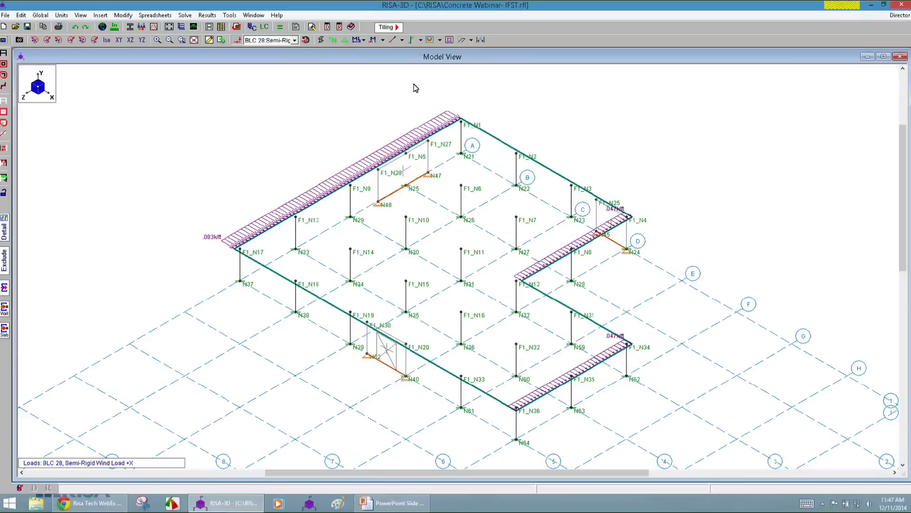
click(462, 41)
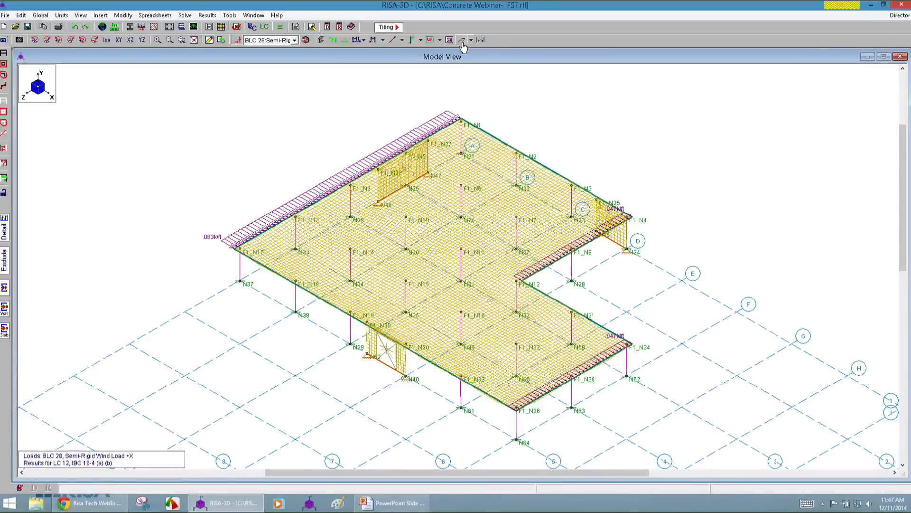
Display the deflected shape for combination 14: IBC 16-4 (a) (d), followed by combination 18: IBC 16-6 (b).
click(4, 40)
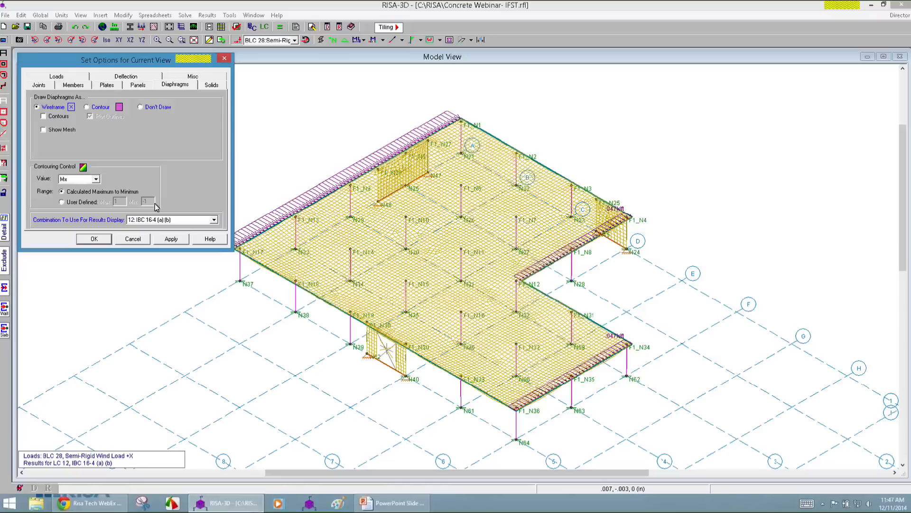
click(119, 77)
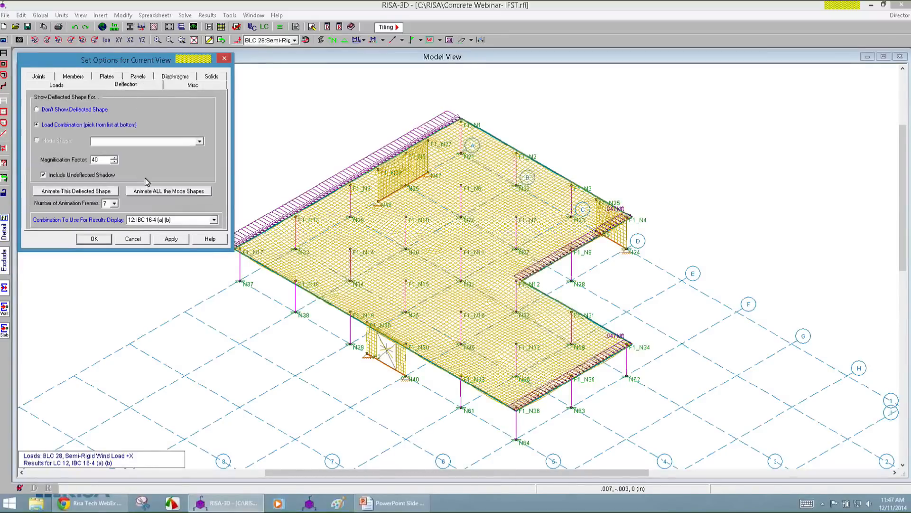
click(148, 219)
click(148, 241)
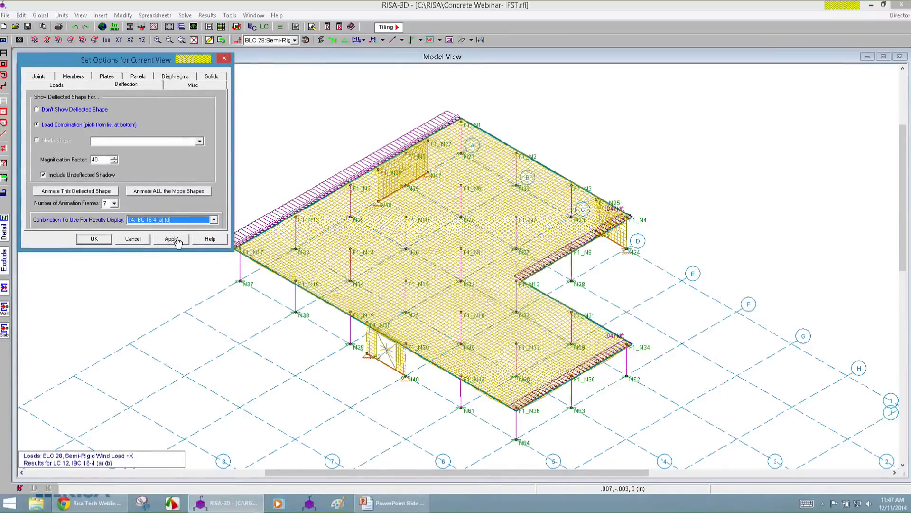
click(171, 238)
click(173, 219)
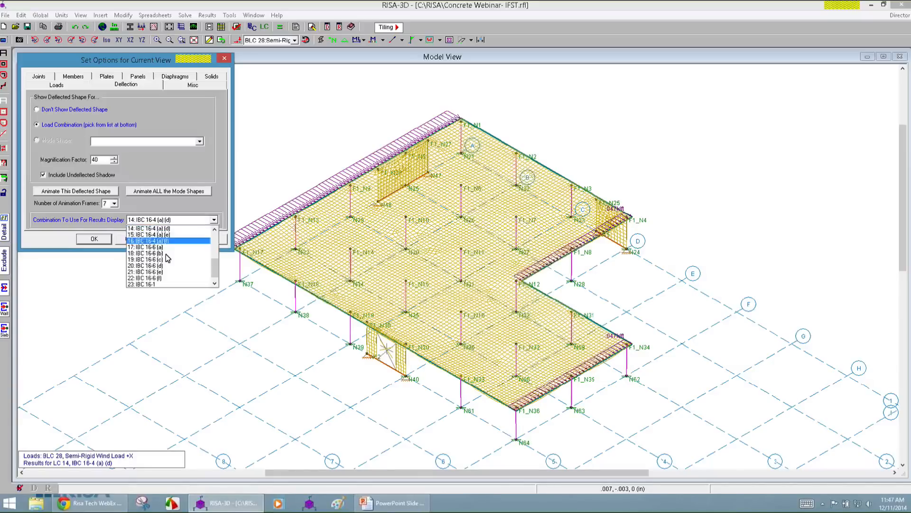
click(172, 237)
click(171, 238)
Set the deflected shape's magnification factor to 400 and accept the view options.
click(171, 222)
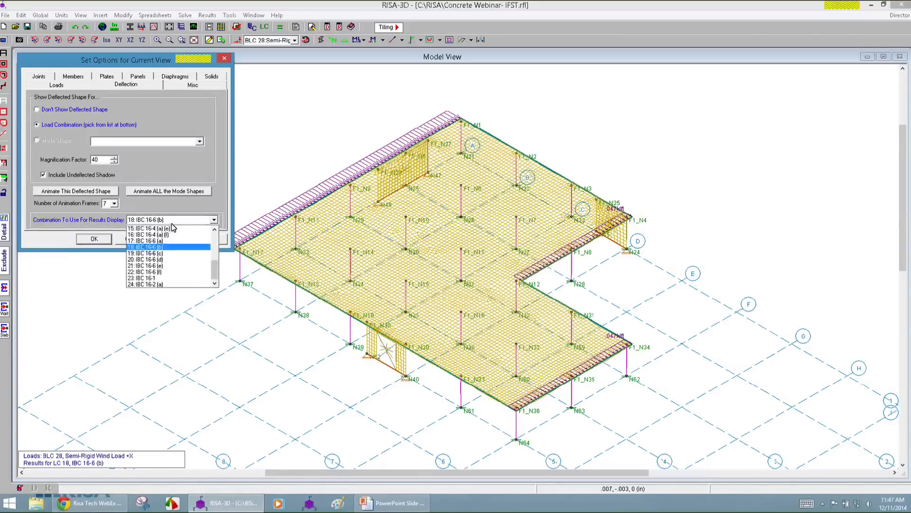
click(97, 160)
drag(97, 160, 73, 158)
text(400)
key(Return)
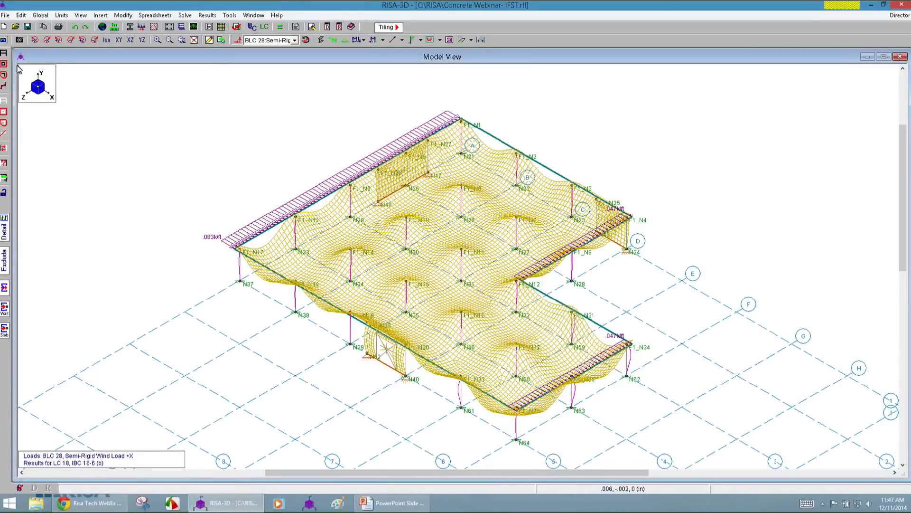
Turn off the deflected shape display for the current view.
click(4, 40)
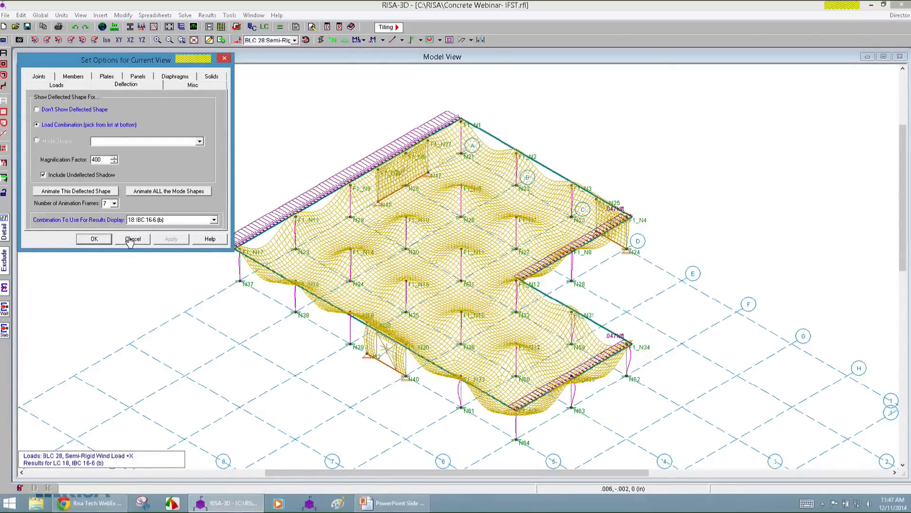
click(57, 110)
click(94, 240)
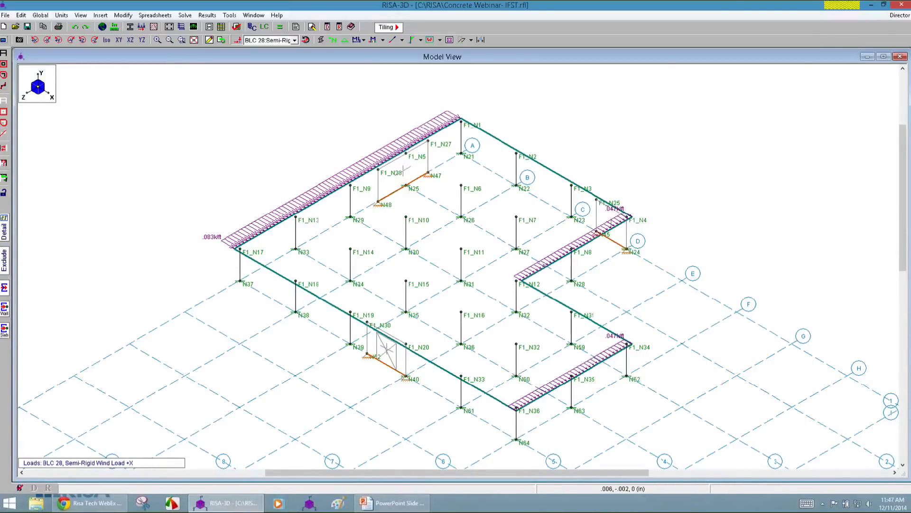
Sum the slab's internal forces along a cut at about Z = 65 ft from X = 14.7 to 29 ft and examine them.
click(4, 331)
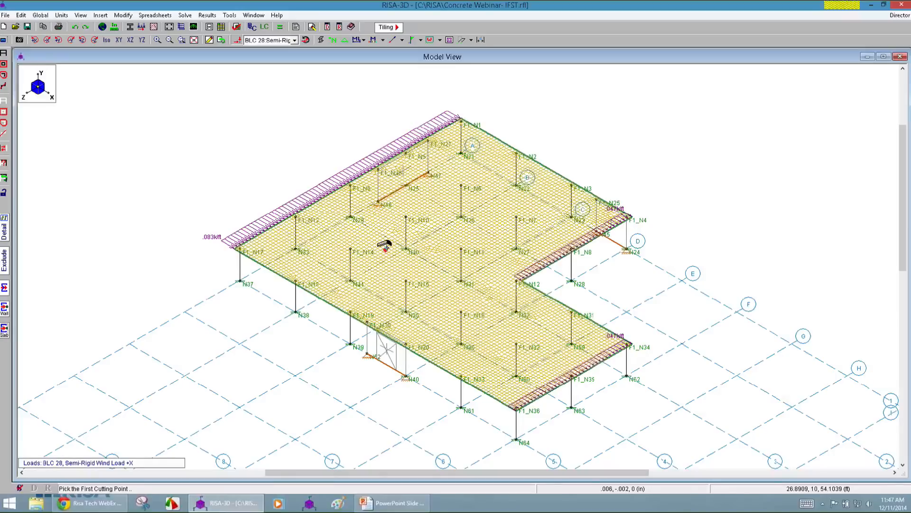
click(322, 247)
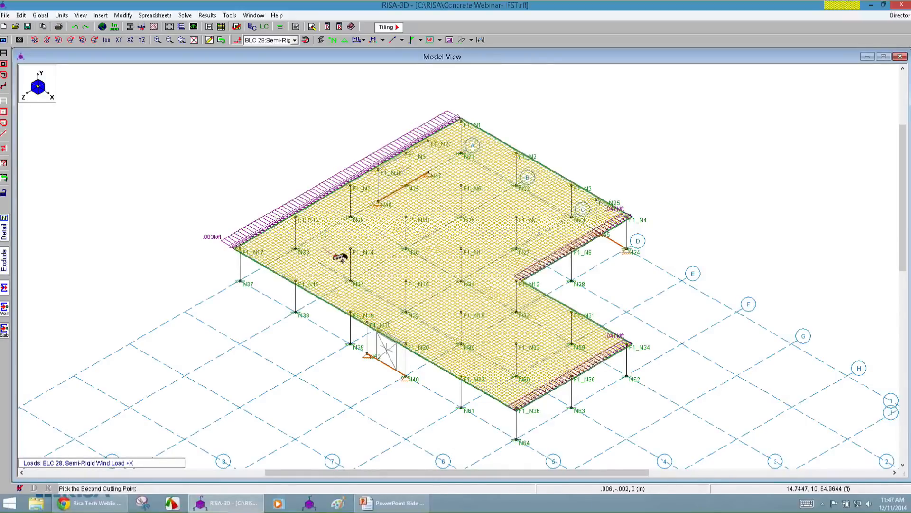
click(361, 269)
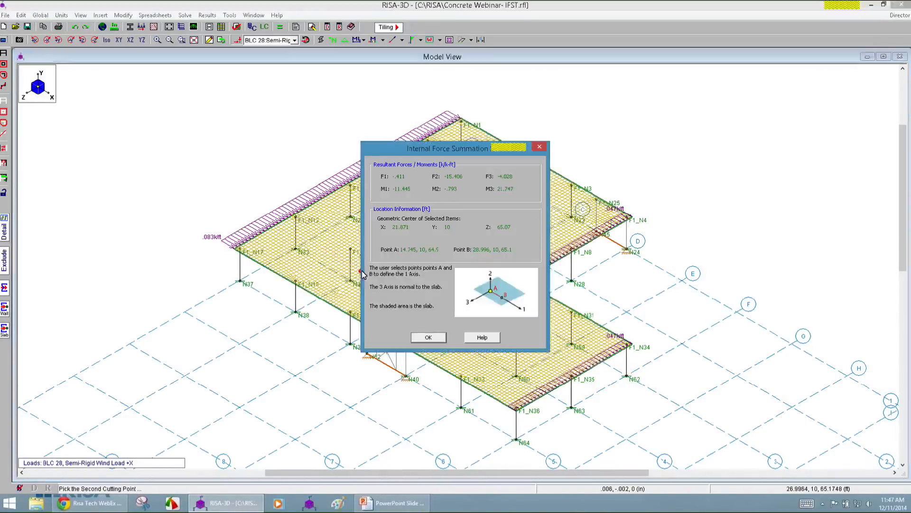
drag(523, 169, 524, 169)
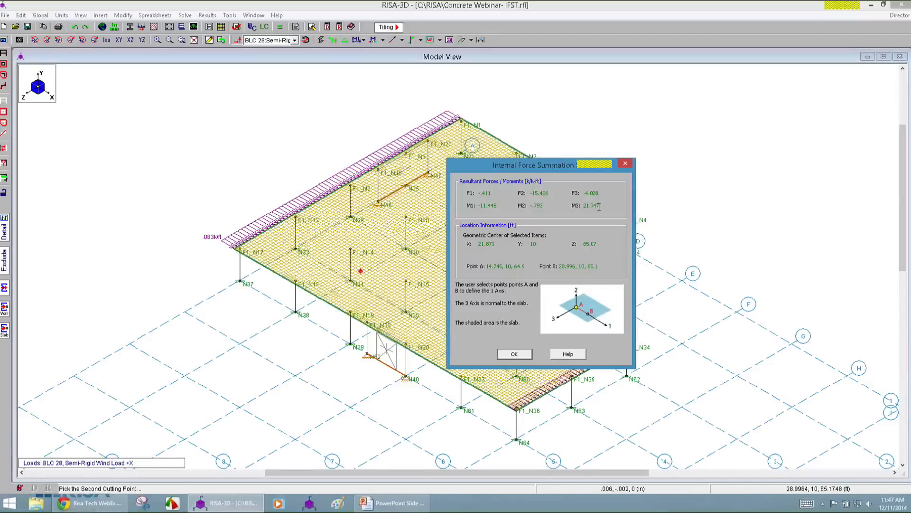
click(513, 355)
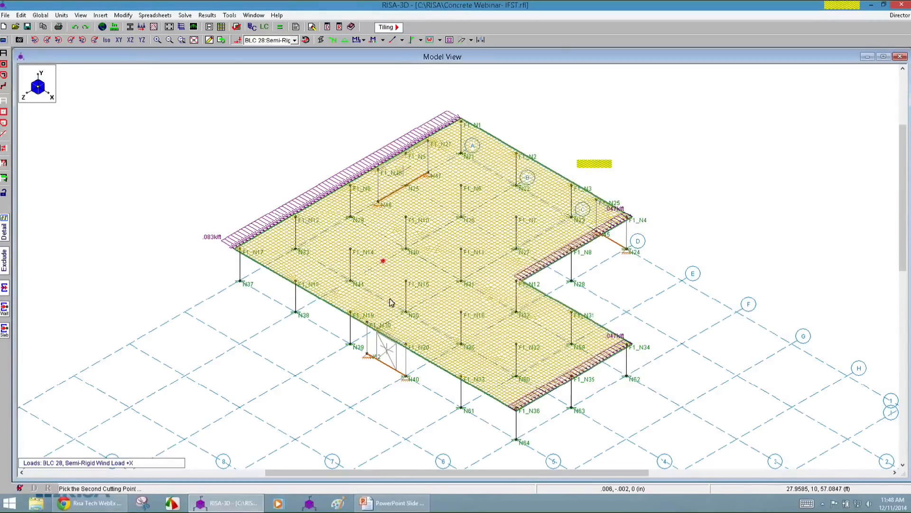
Examine slab force summations along cuts at about X = 42 ft (Z 70 to 55 ft) and X = 26 ft (Z 20 to 29 ft).
click(420, 267)
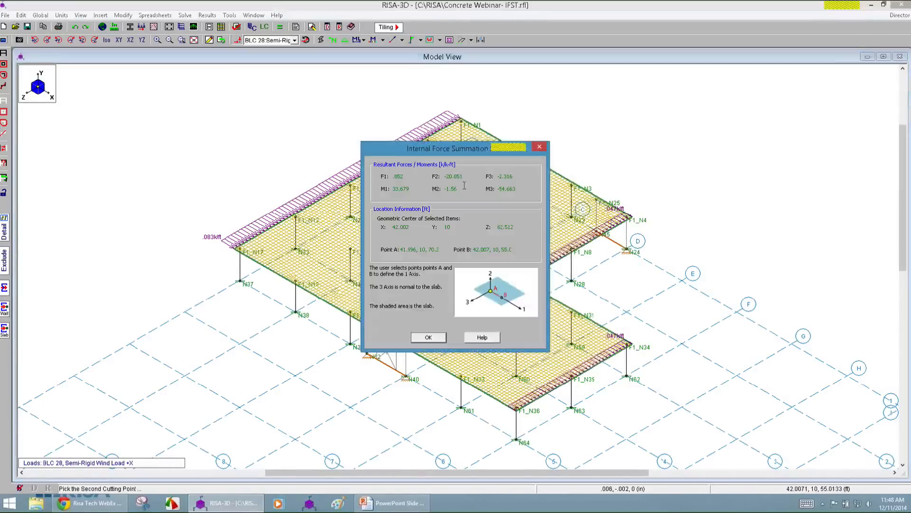
double_click(455, 177)
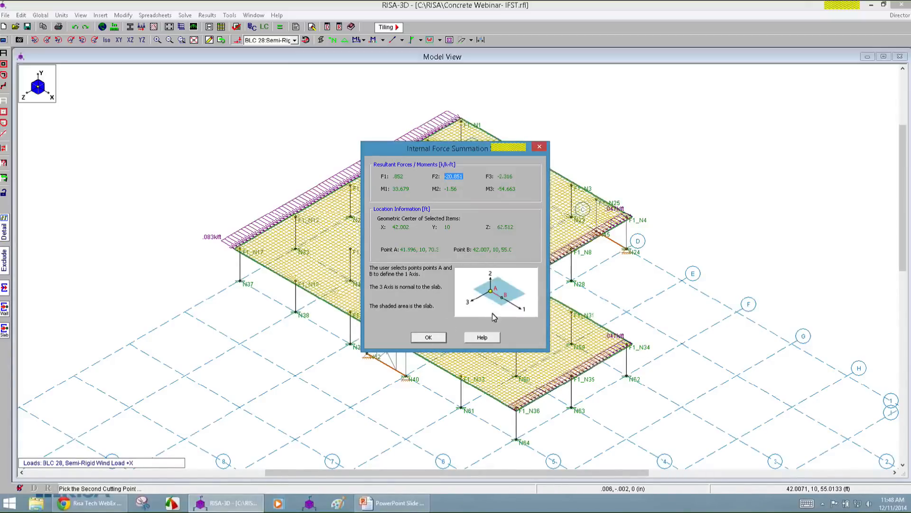
click(429, 337)
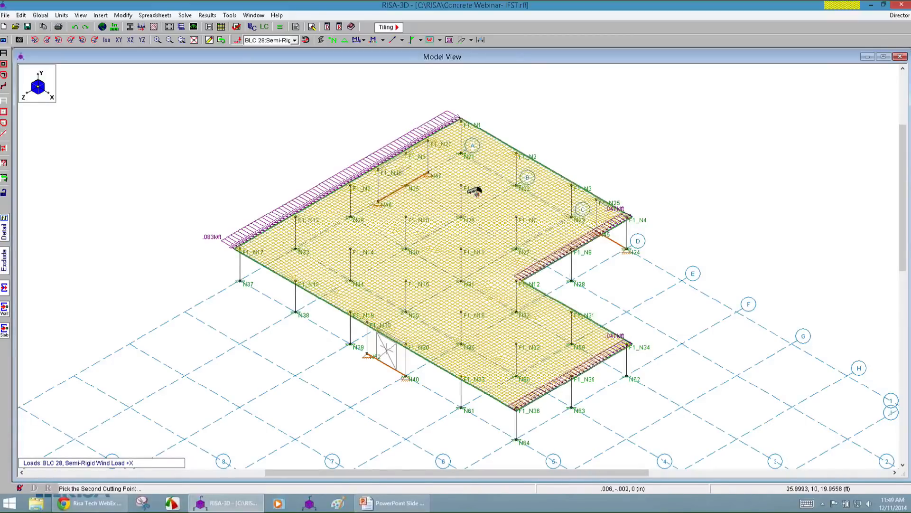
click(449, 208)
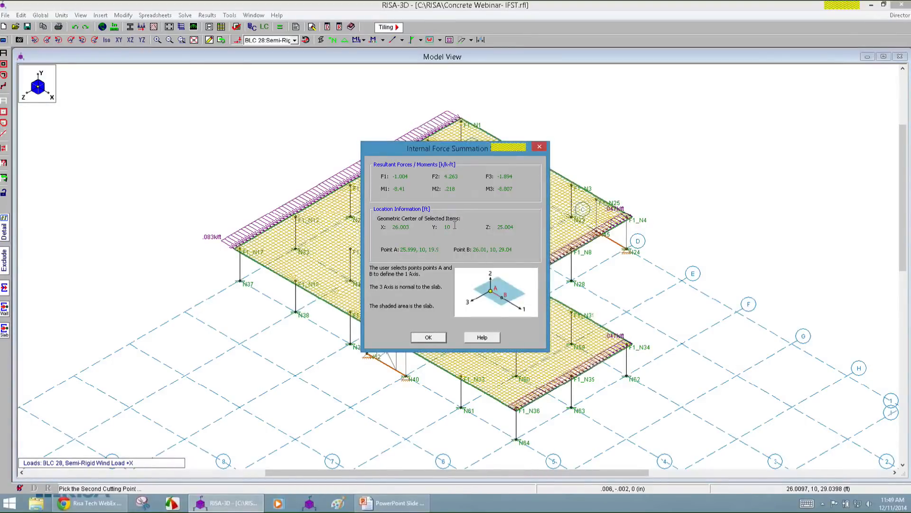
click(428, 338)
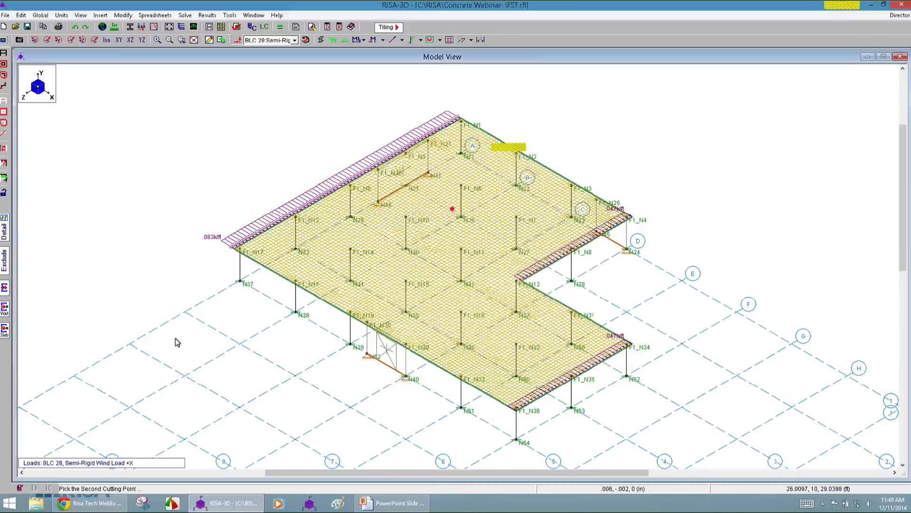
Sum the internal forces across a short cut about 3.2 ft high in the wall panel beside N40 and examine the resultants.
click(4, 311)
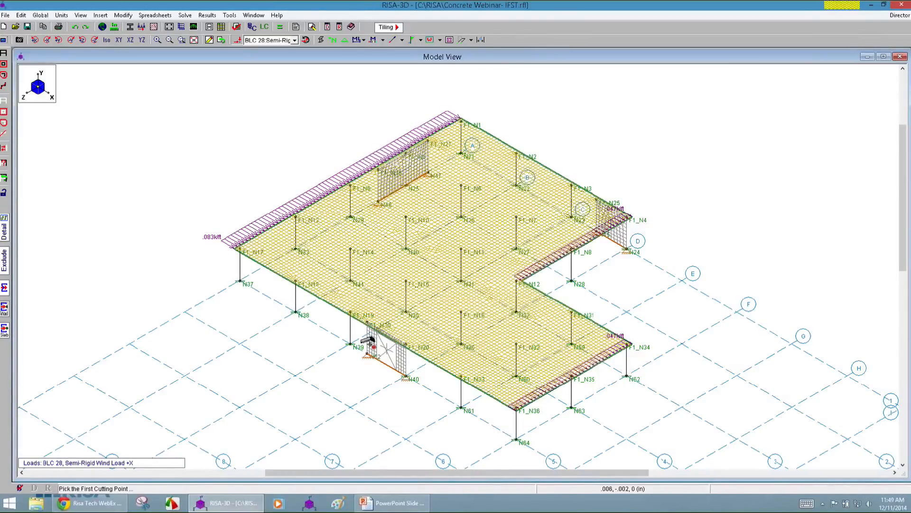
click(373, 345)
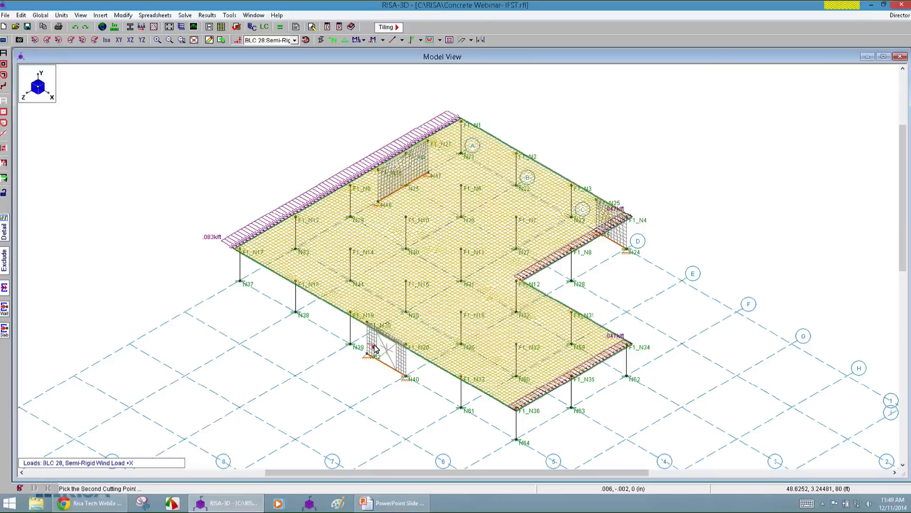
click(374, 347)
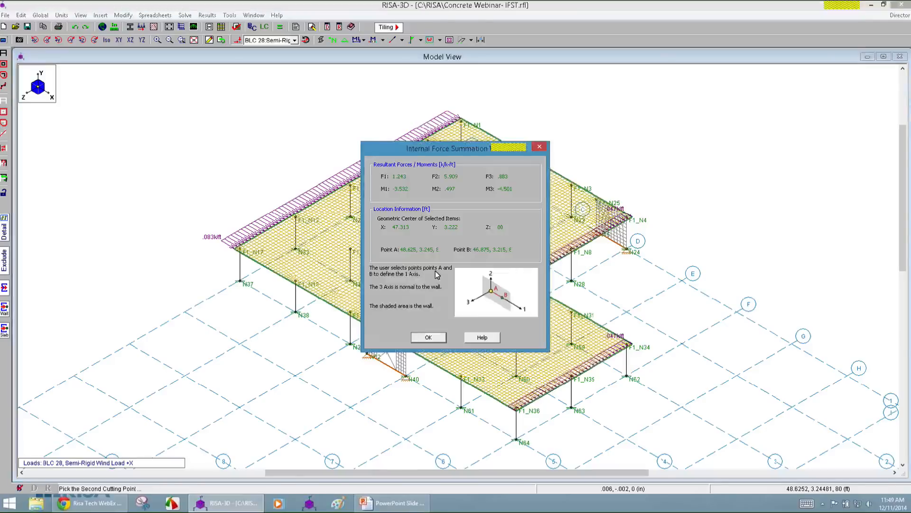
click(428, 337)
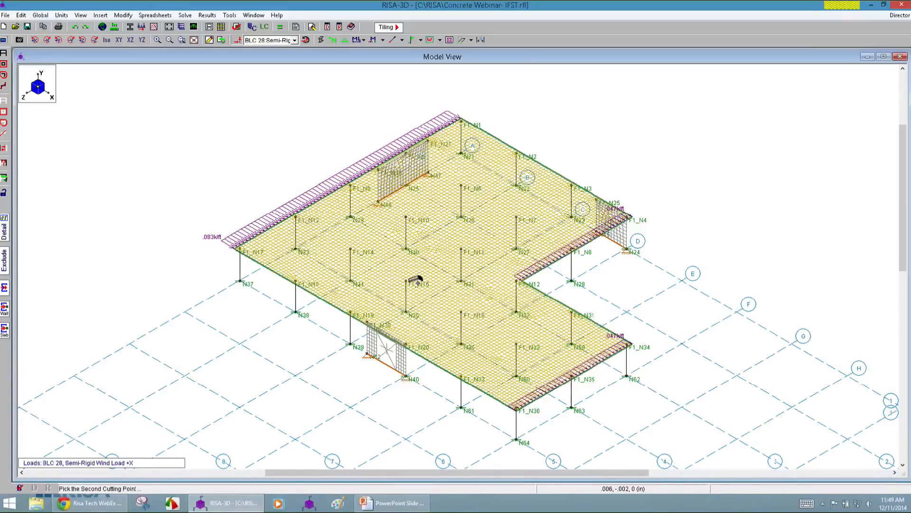
click(201, 286)
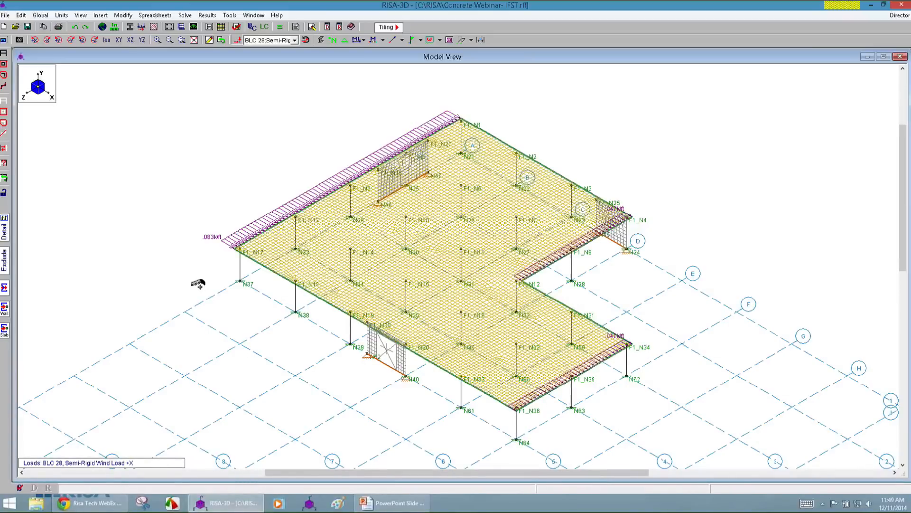
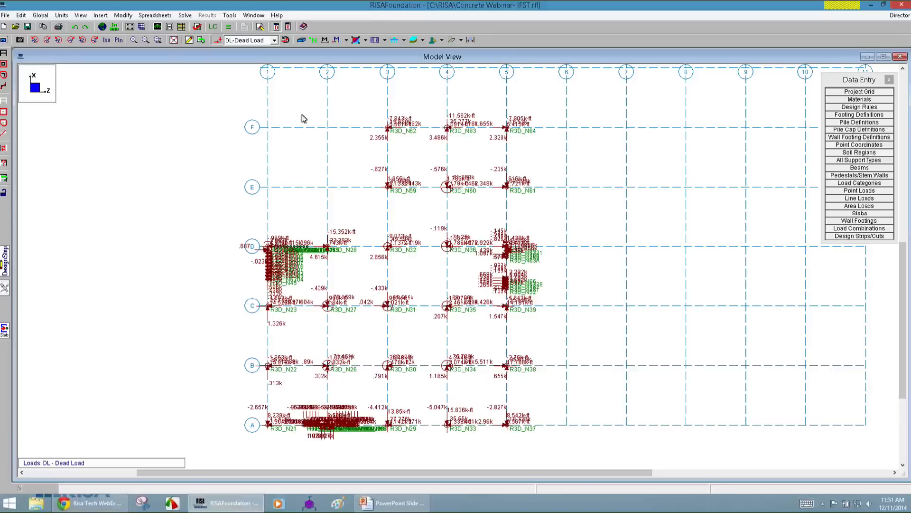
Display the transferred point loads for Live Load, Earthquake Load and Earthquake Load X (ELX) in the foundation plan.
click(238, 41)
click(237, 41)
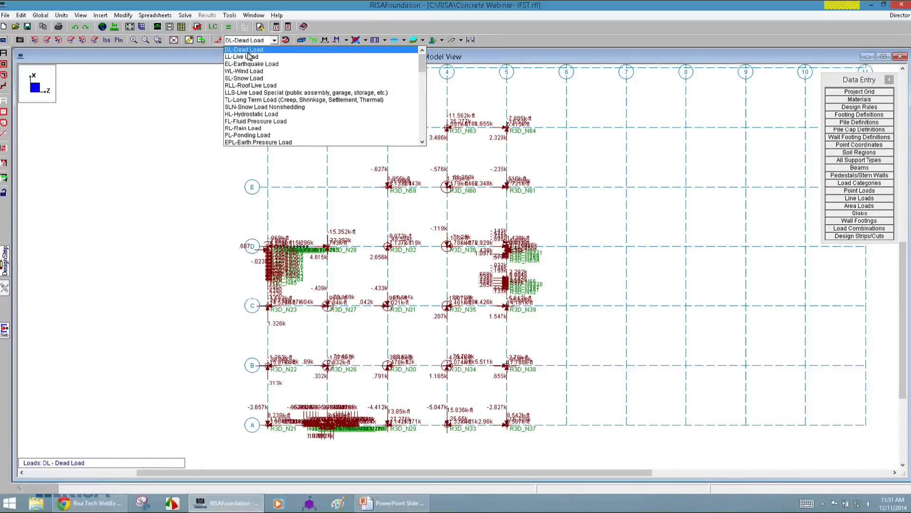
click(251, 57)
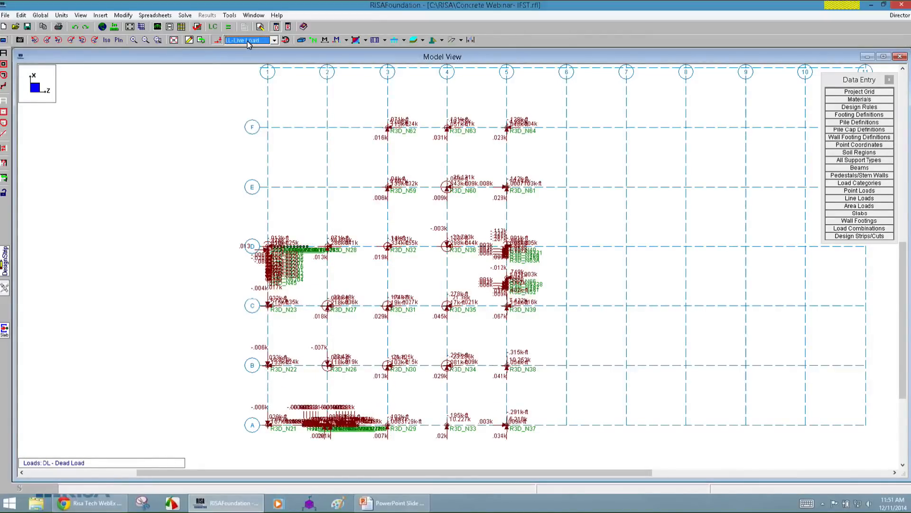
click(247, 41)
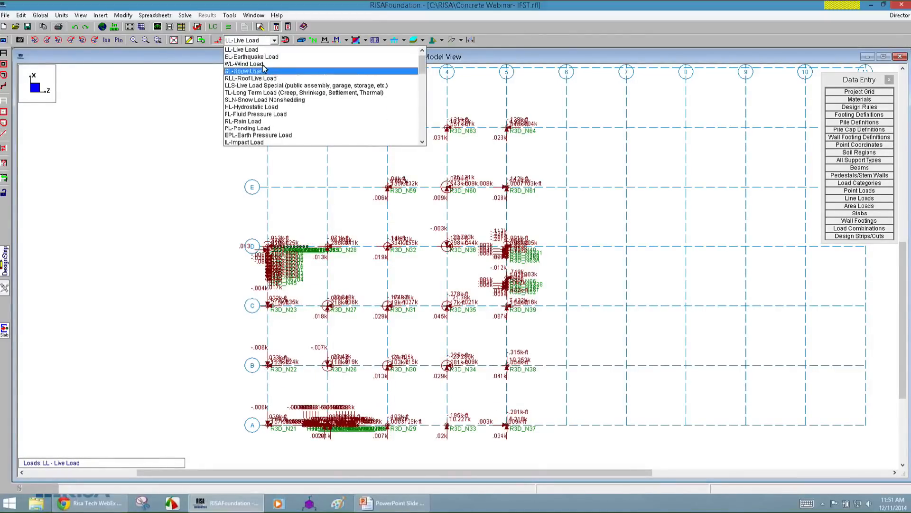
click(263, 57)
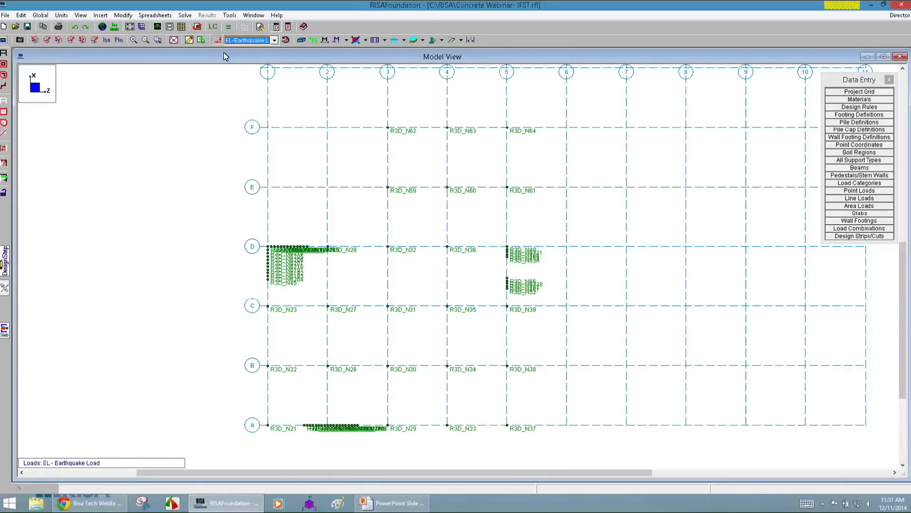
click(237, 41)
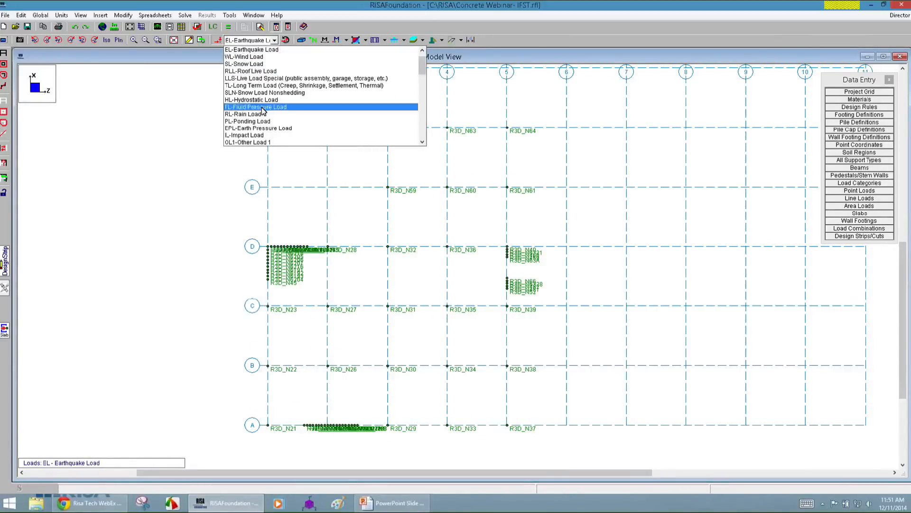
scroll(264, 112, down, 4)
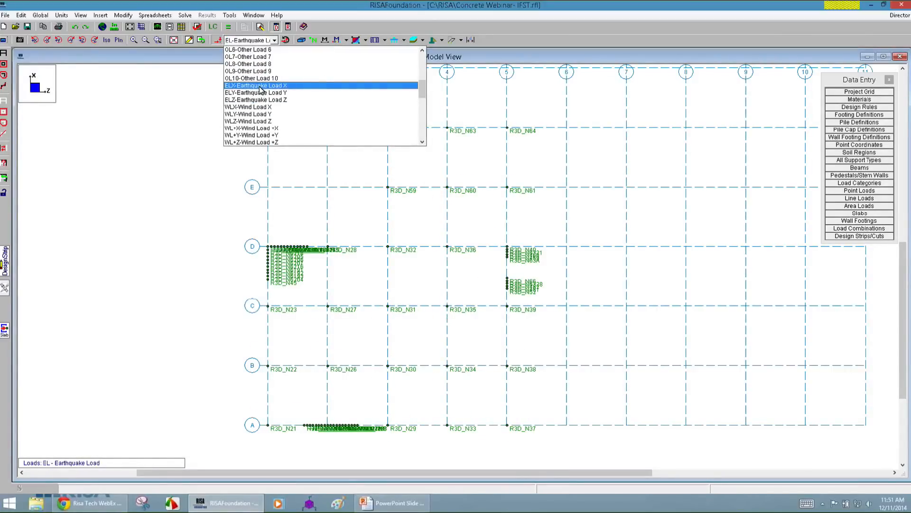
click(260, 86)
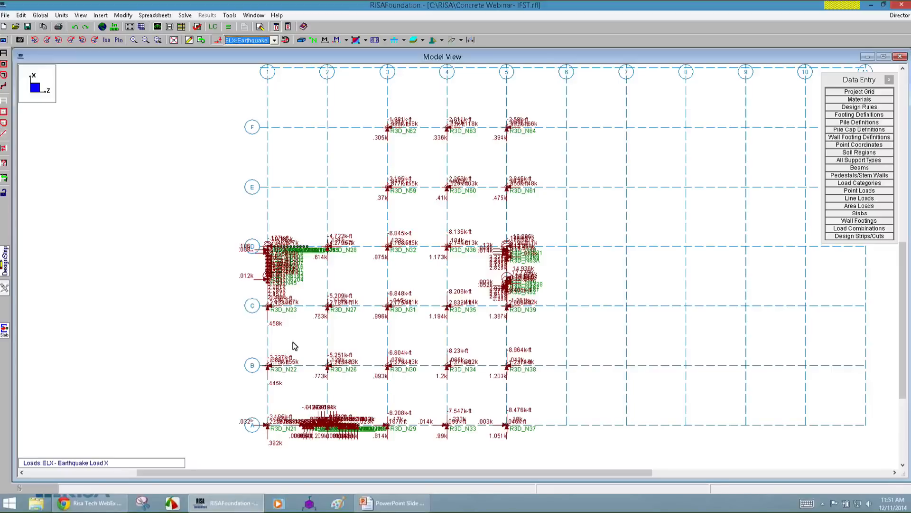
Start drawing wall footings as Strip Footing (Gravity Only) with material Conc3000NW and begin a new wall footing definition named Retaining 4.
click(189, 40)
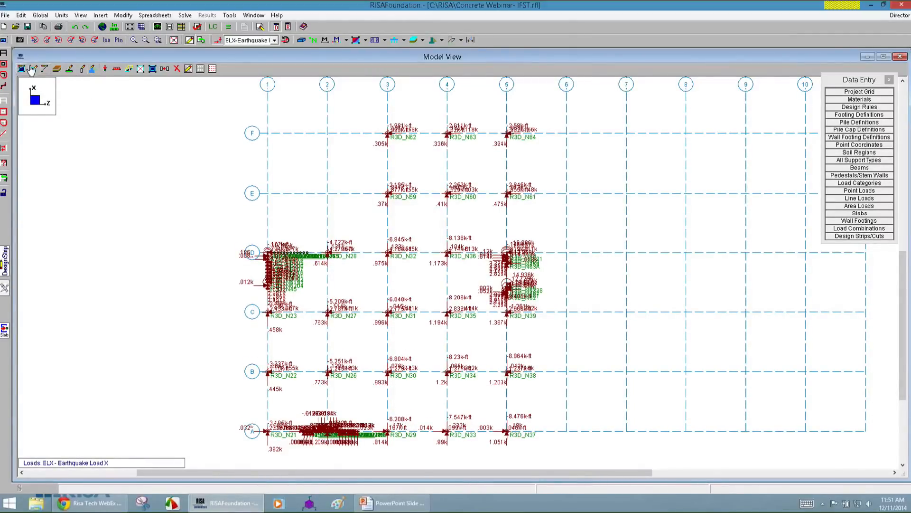
click(92, 69)
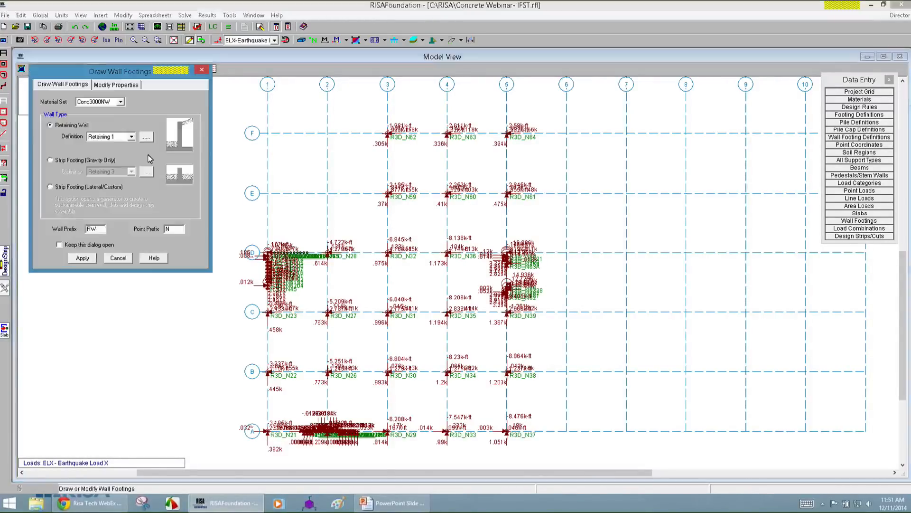
drag(111, 76, 125, 136)
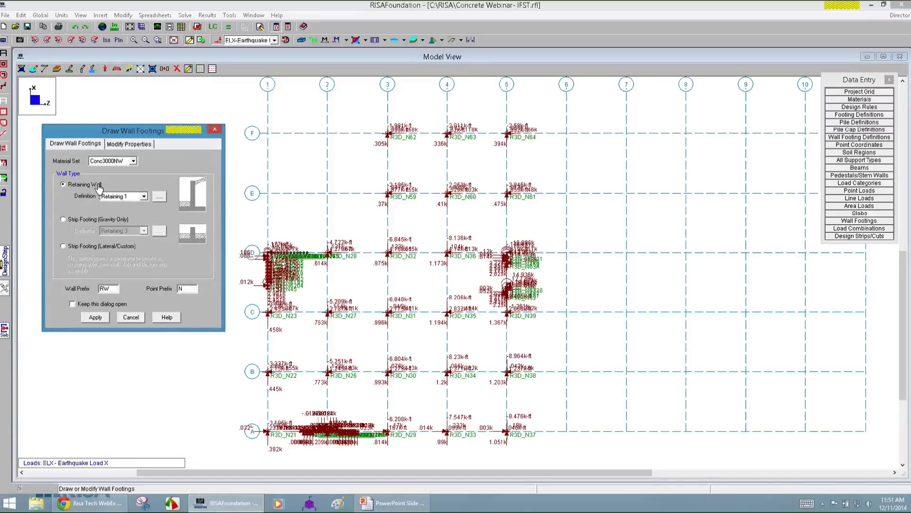
click(70, 219)
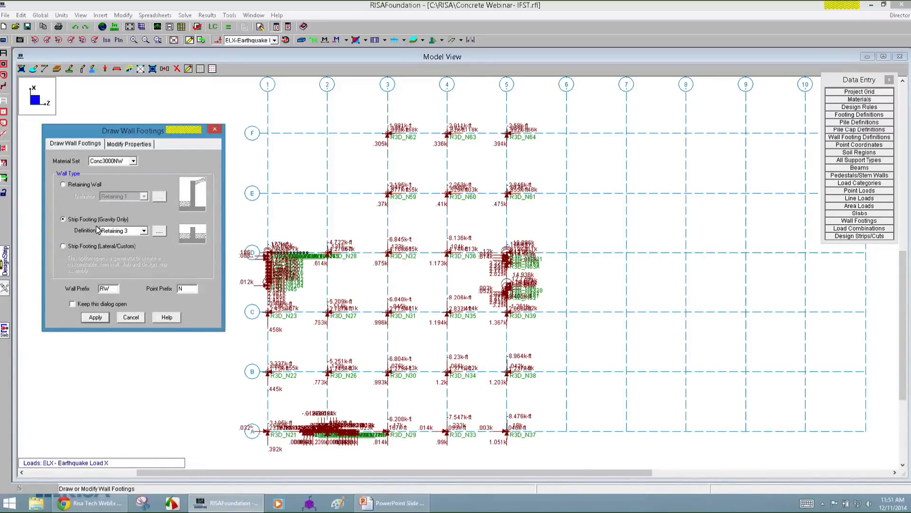
click(160, 230)
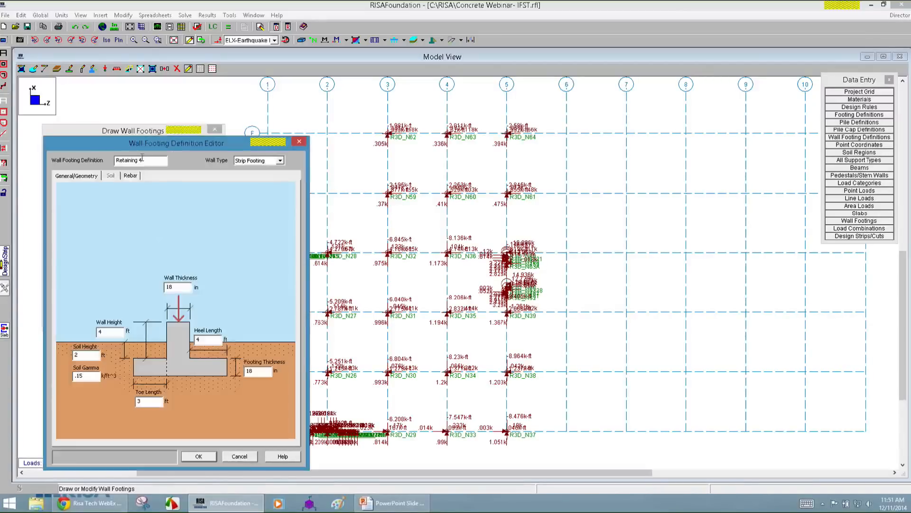
drag(141, 150, 316, 120)
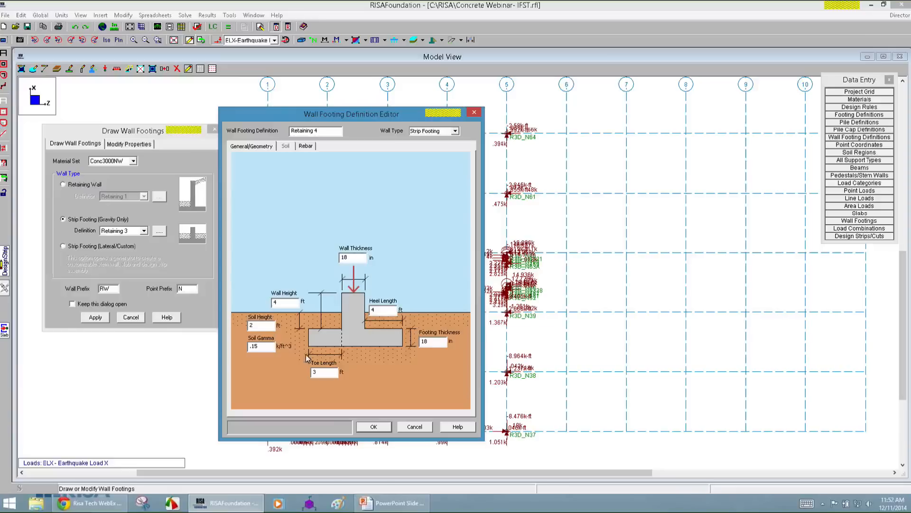
Examine the strip footing definition's wall thickness and height, heel and toe lengths, soil height and footing thickness.
double_click(350, 258)
double_click(282, 302)
click(384, 308)
double_click(326, 372)
double_click(259, 324)
click(434, 343)
drag(434, 342, 408, 342)
click(305, 145)
click(252, 147)
Set the wall's horizontal bars and exterior vertical bars to size #6 in the strip footing's reinforcement settings.
click(305, 146)
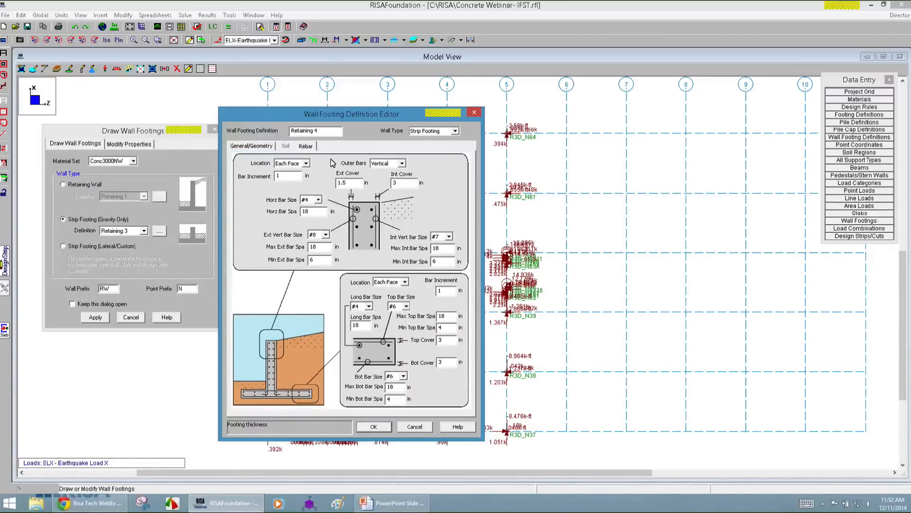
click(318, 200)
click(306, 221)
click(326, 234)
scroll(318, 252, up, 3)
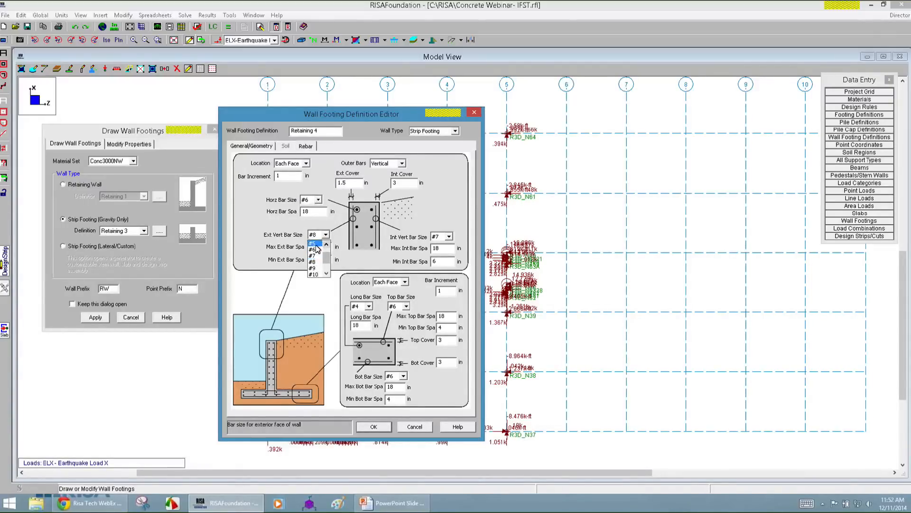
click(315, 249)
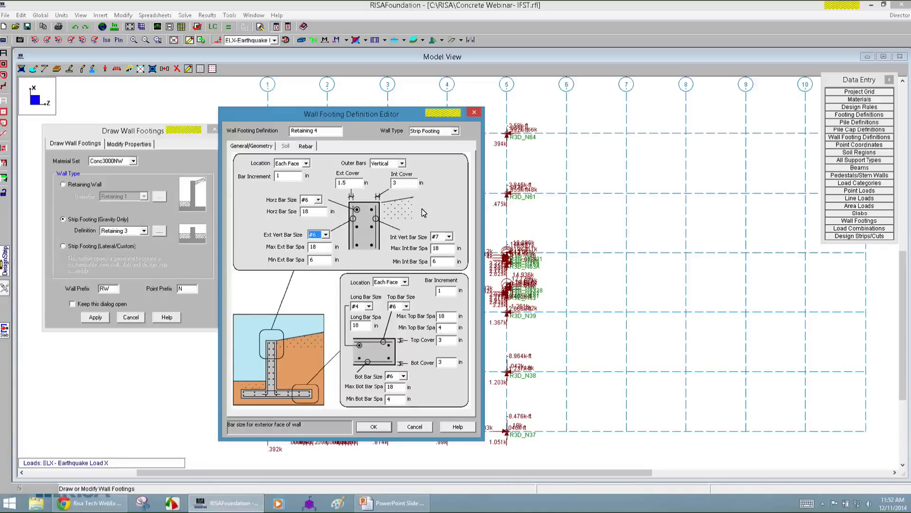
Check the wall's bar location and exterior cover, and set the interior vertical bar size to #6.
click(299, 166)
click(298, 165)
click(347, 183)
click(449, 236)
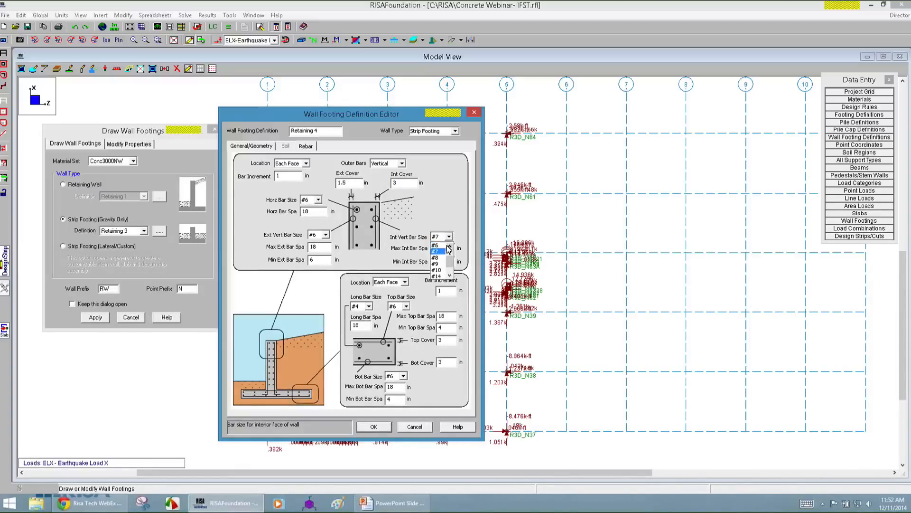
click(441, 245)
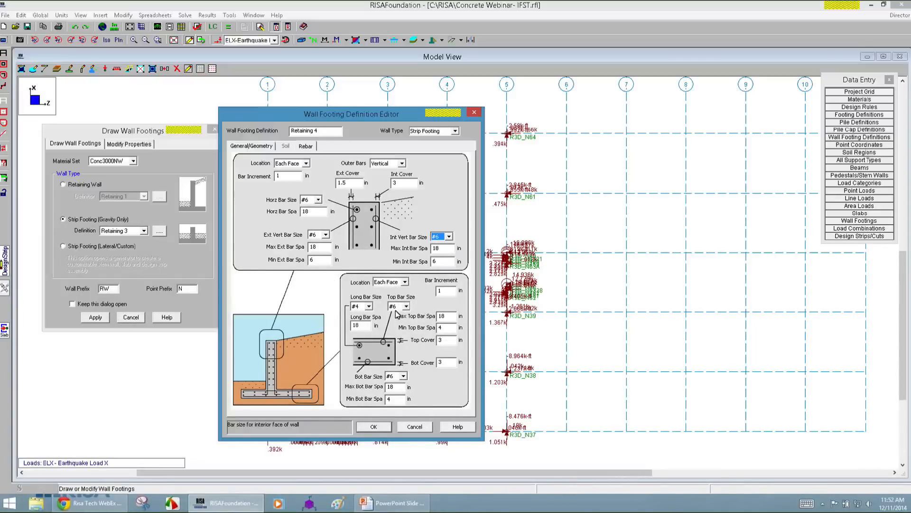
Set the footing's longitudinal bar size to #6 and accept the Retaining 4 definition.
click(368, 306)
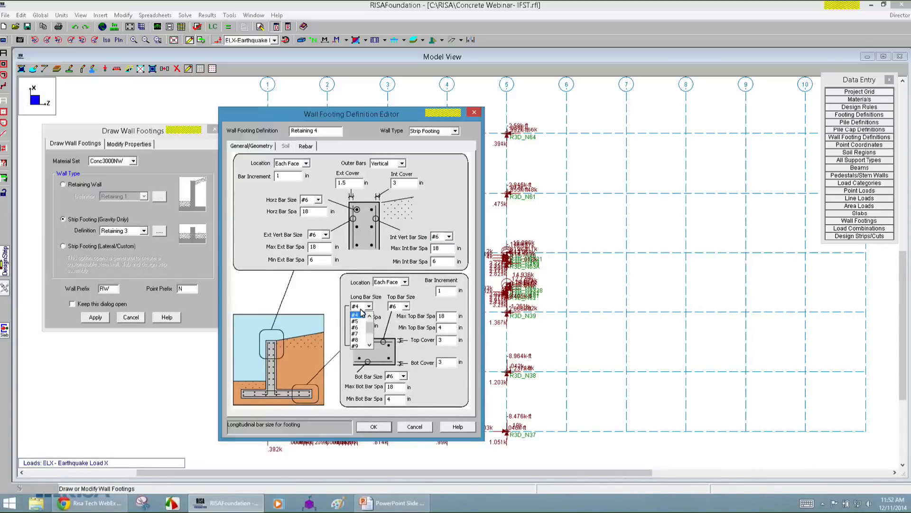
click(360, 332)
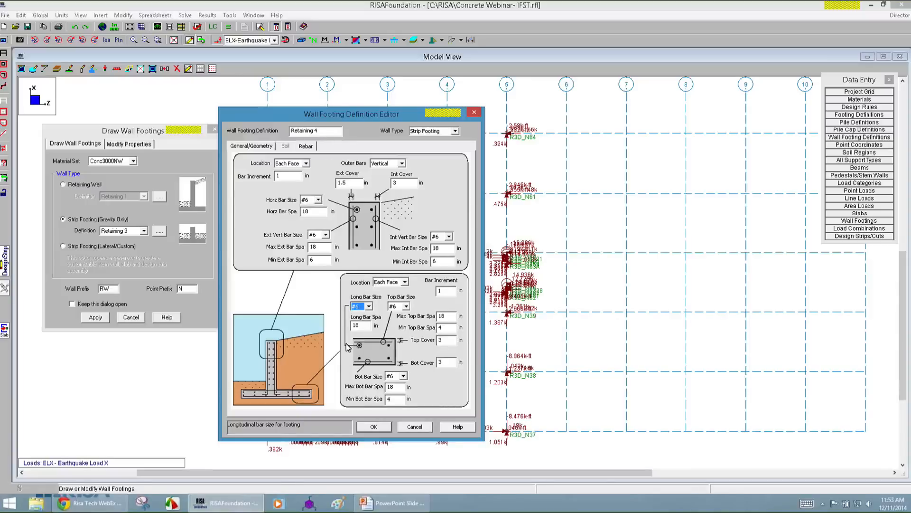
click(312, 259)
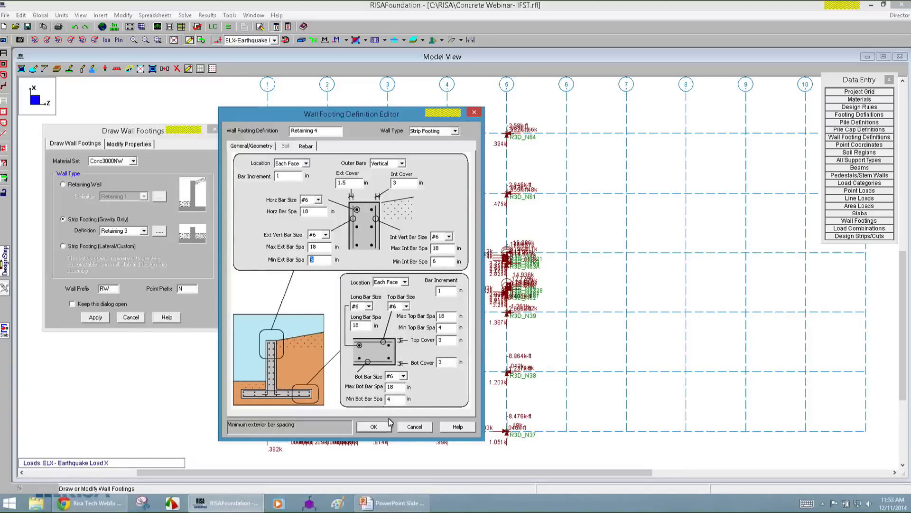
click(373, 427)
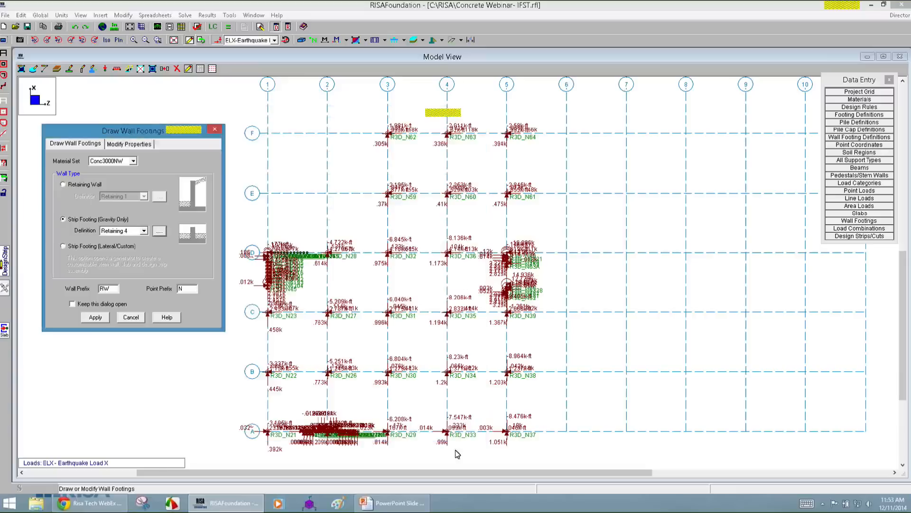
Draw a gravity strip footing using the Retaining 4 definition along grid line 1, between grid D and point R3D_N45.
click(97, 247)
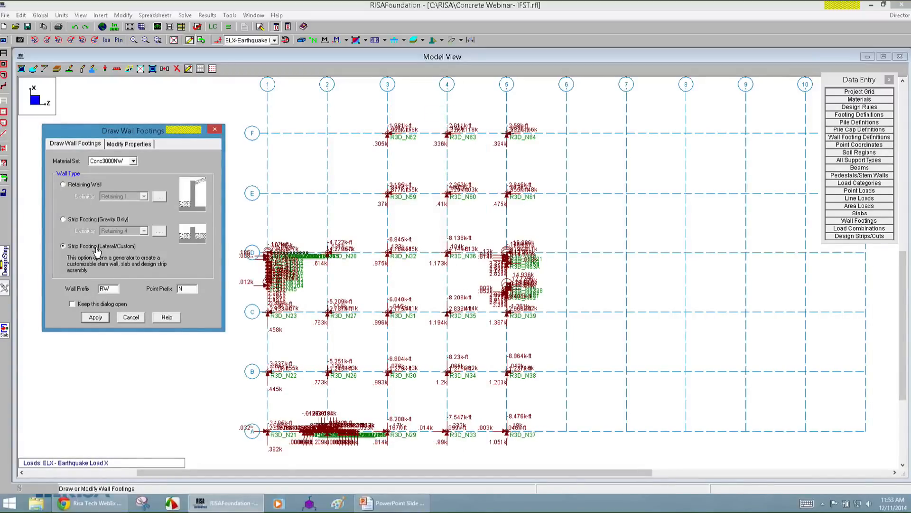
click(90, 221)
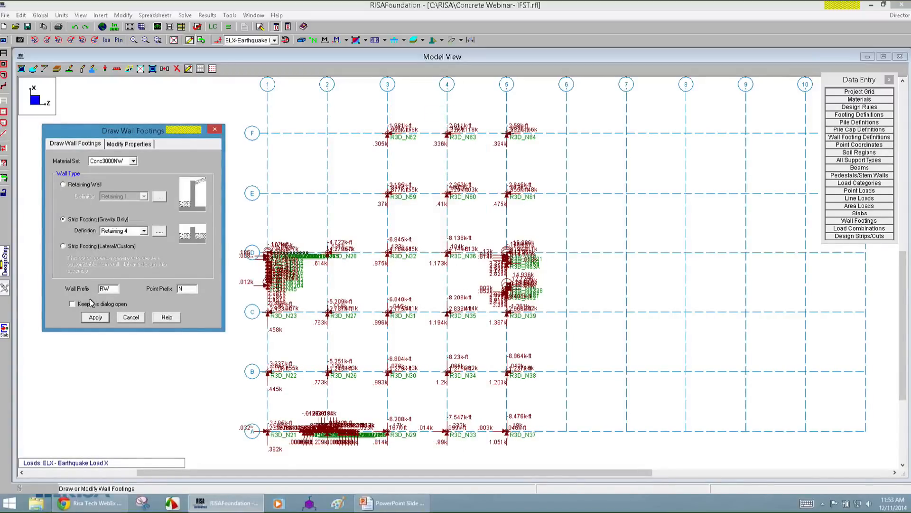
click(125, 232)
click(124, 246)
click(96, 318)
scroll(294, 302, up, 3)
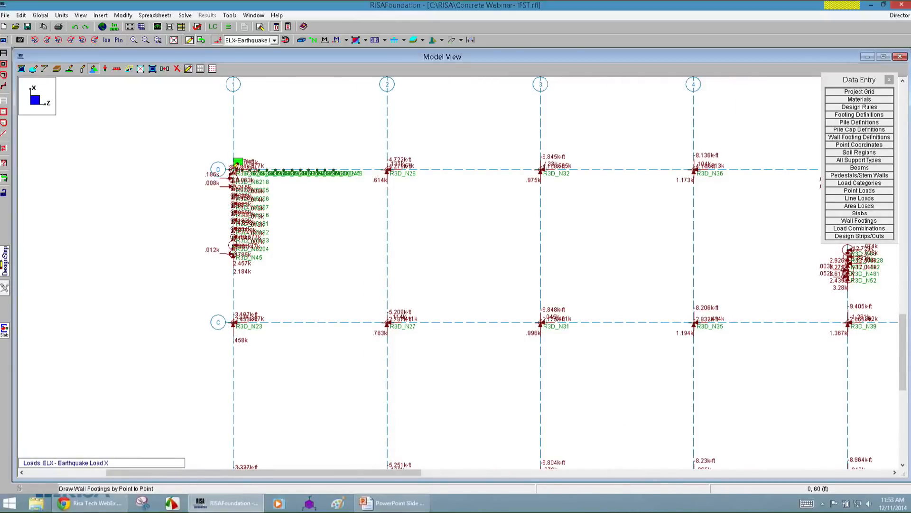
click(237, 162)
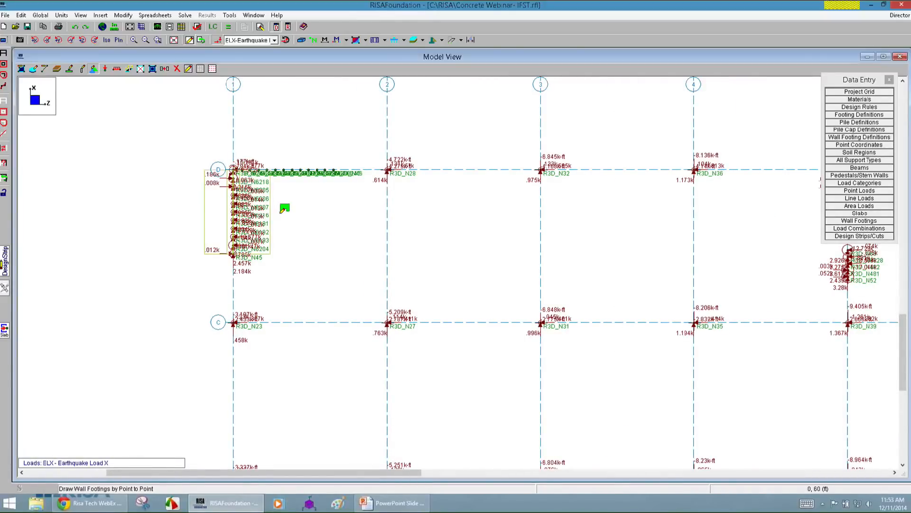
Draw a second Retaining 4 strip footing along grid line A under the wall points around grid 2, ending at R3D_N48.
scroll(404, 422, down, 3)
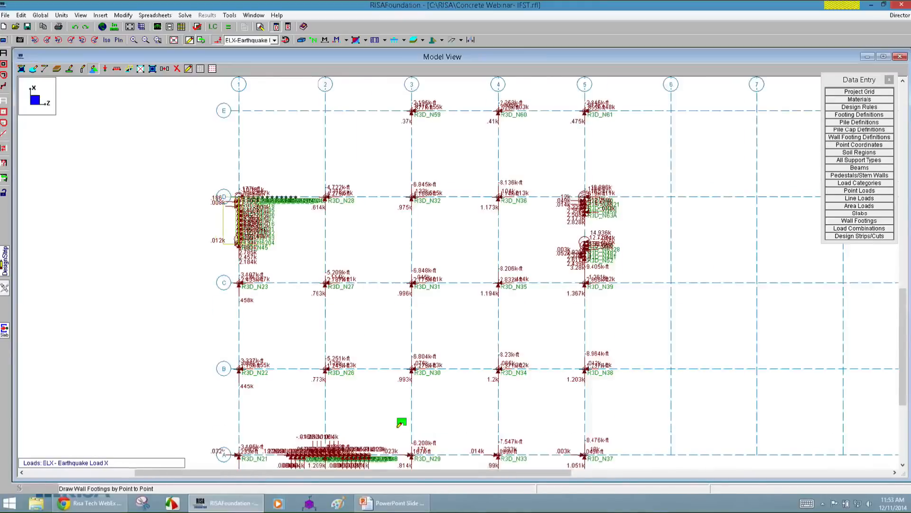
scroll(262, 356, up, 3)
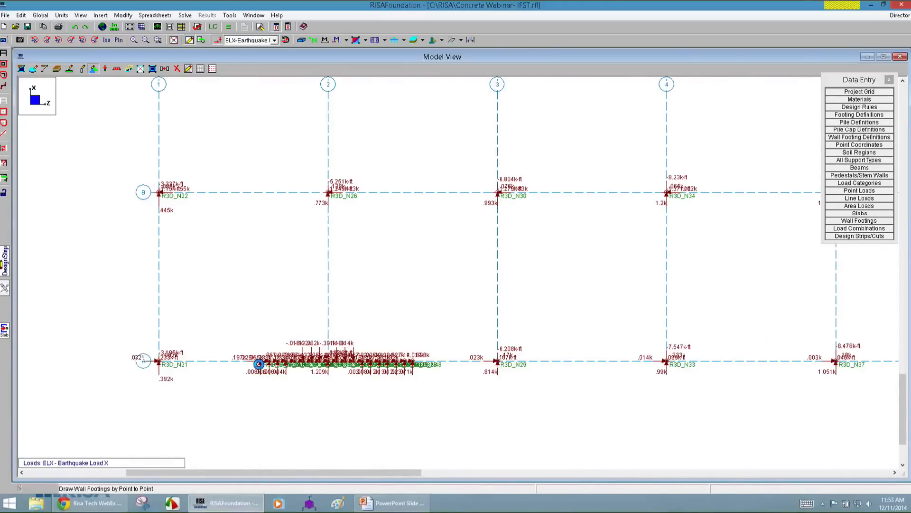
scroll(262, 356, up, 3)
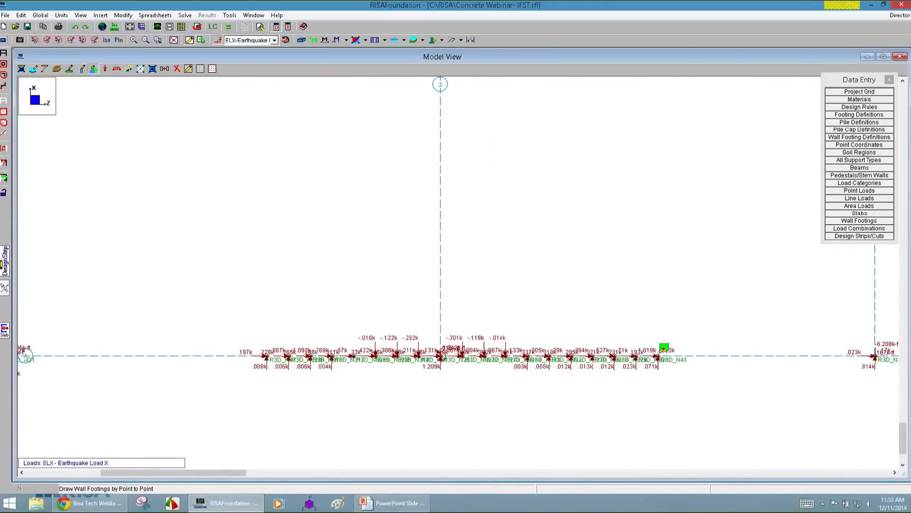
click(658, 355)
scroll(370, 268, down, 5)
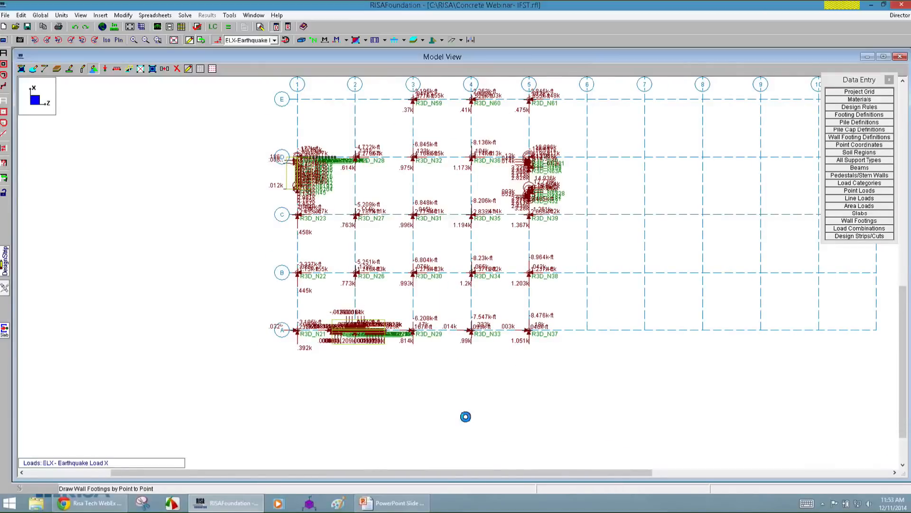
Set up a lateral/custom strip footing with Conc4000NW slab material, one transverse design strip and a 12 in slab thickness.
scroll(468, 220, up, 3)
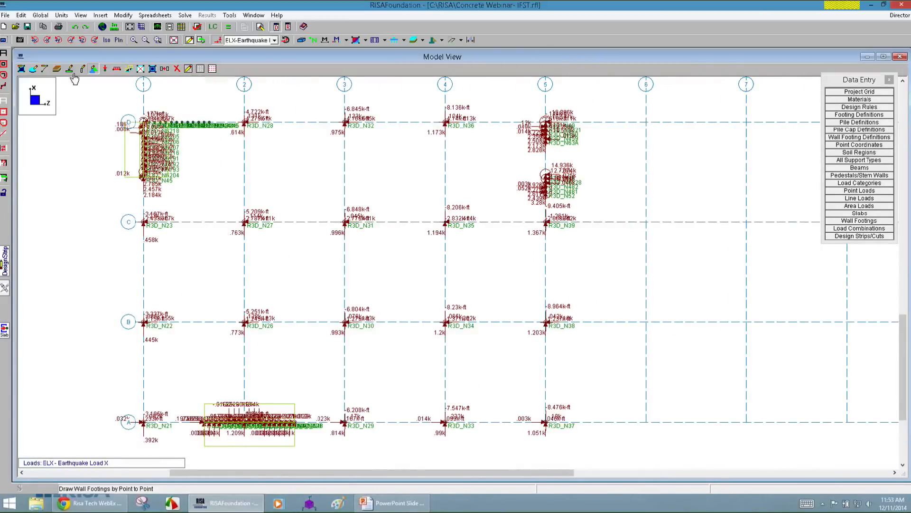
click(69, 69)
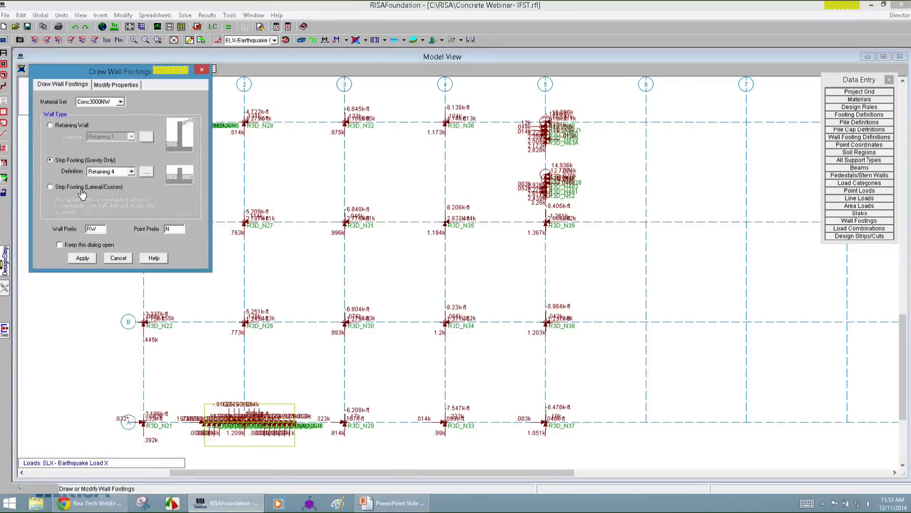
click(81, 187)
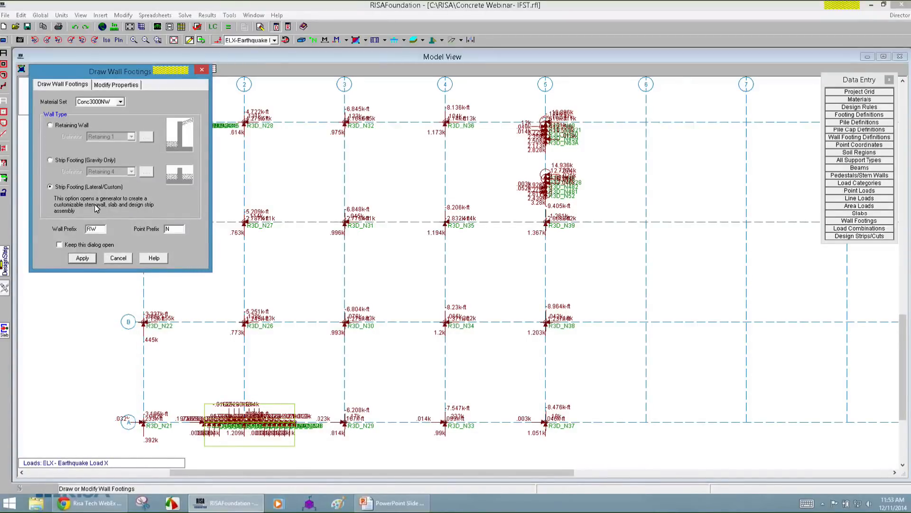
click(83, 258)
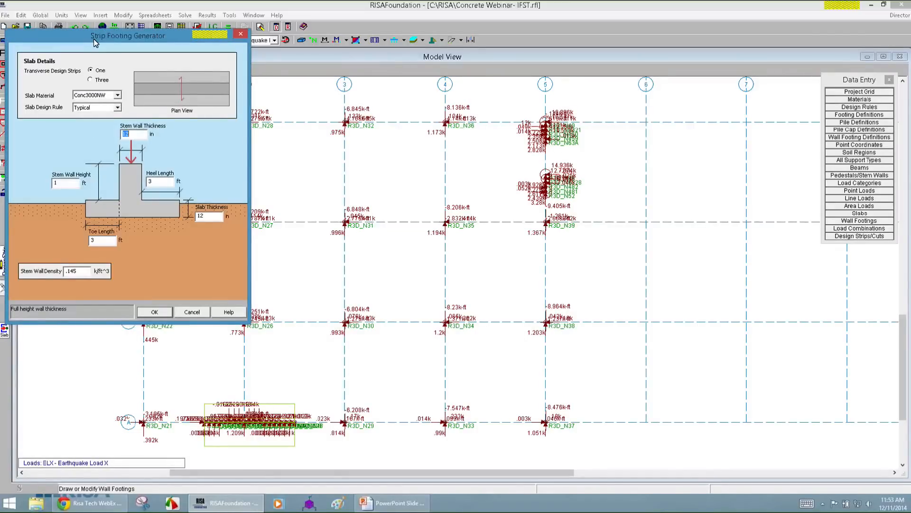
click(170, 217)
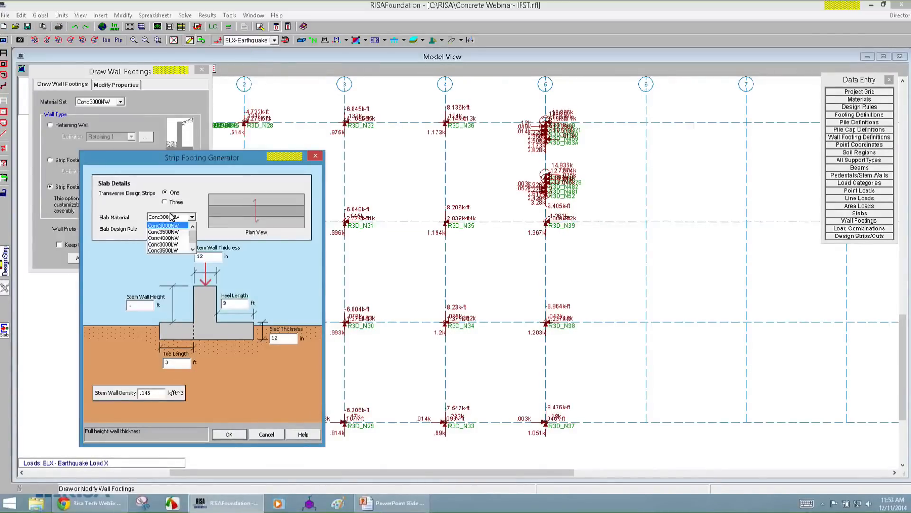
click(173, 236)
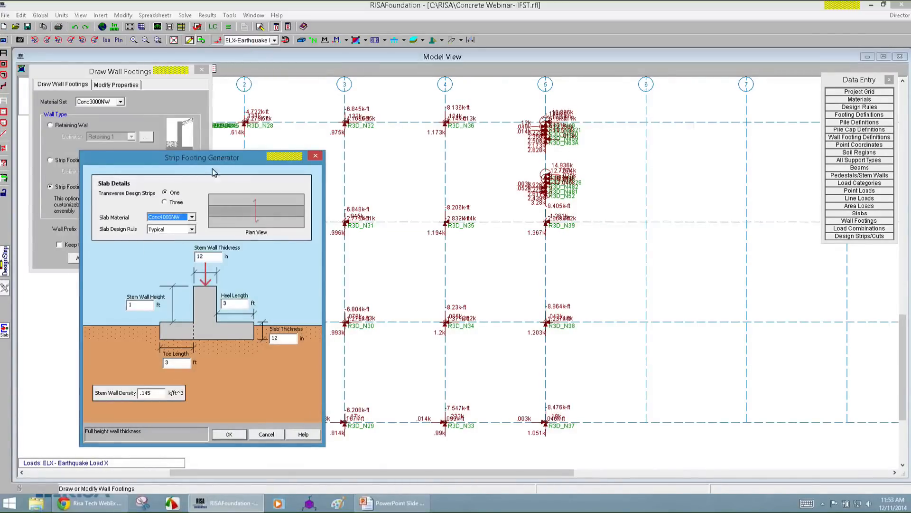
click(173, 204)
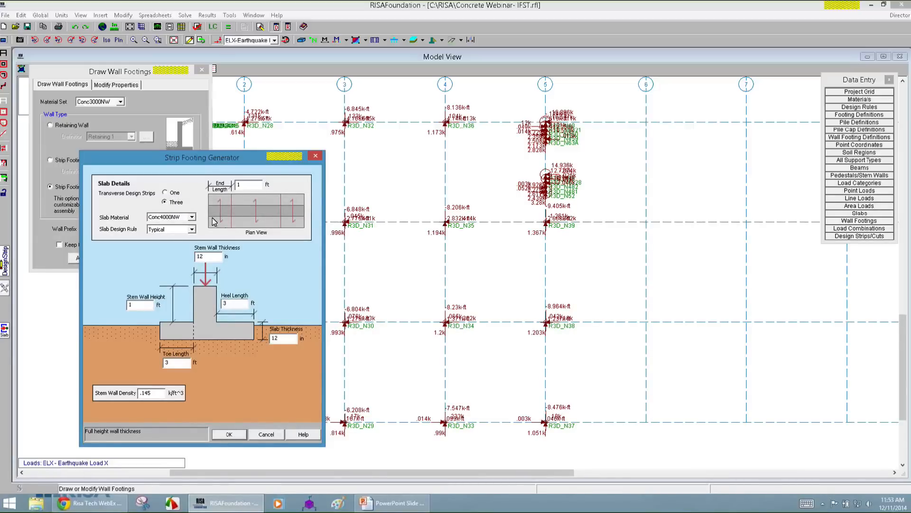
click(165, 192)
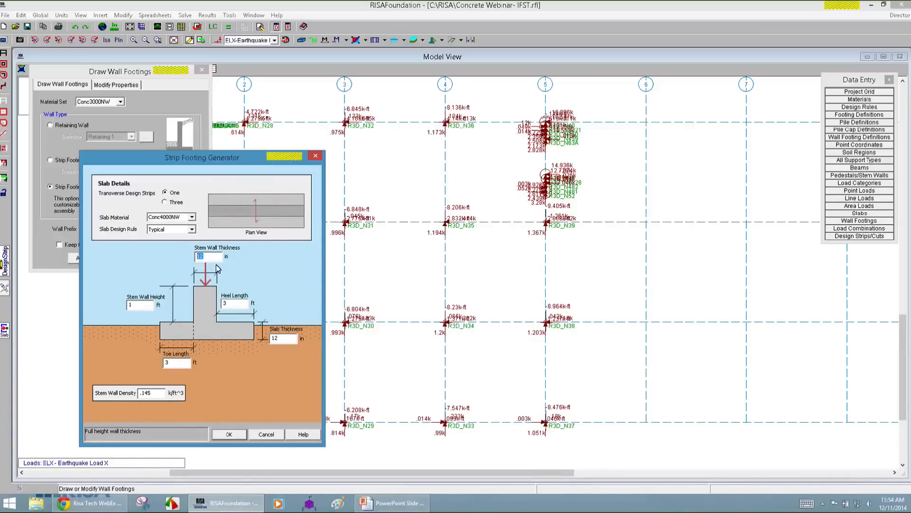
click(291, 339)
click(229, 434)
Draw the lateral strip footing along grid line 5, from R3D_N40 at grid D to R3D_N52.
scroll(546, 122, up, 2)
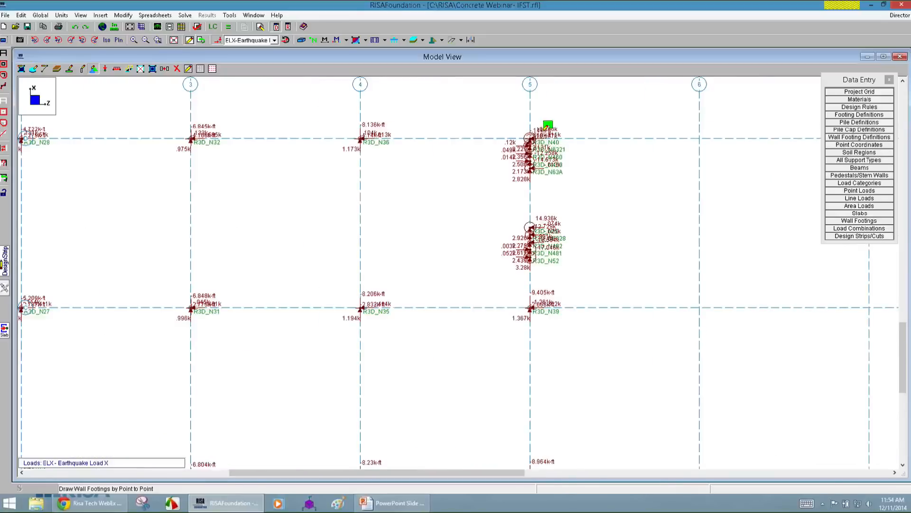
scroll(539, 134, up, 2)
click(524, 149)
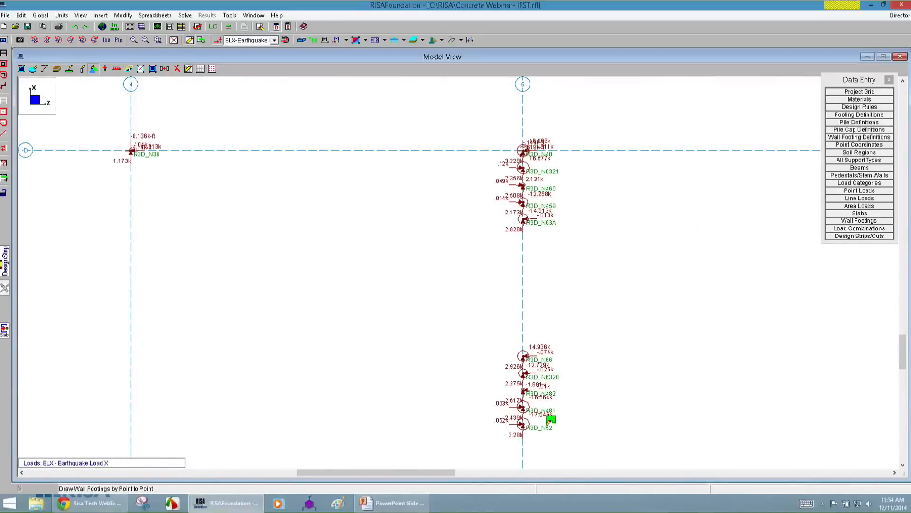
click(525, 421)
scroll(527, 246, down, 3)
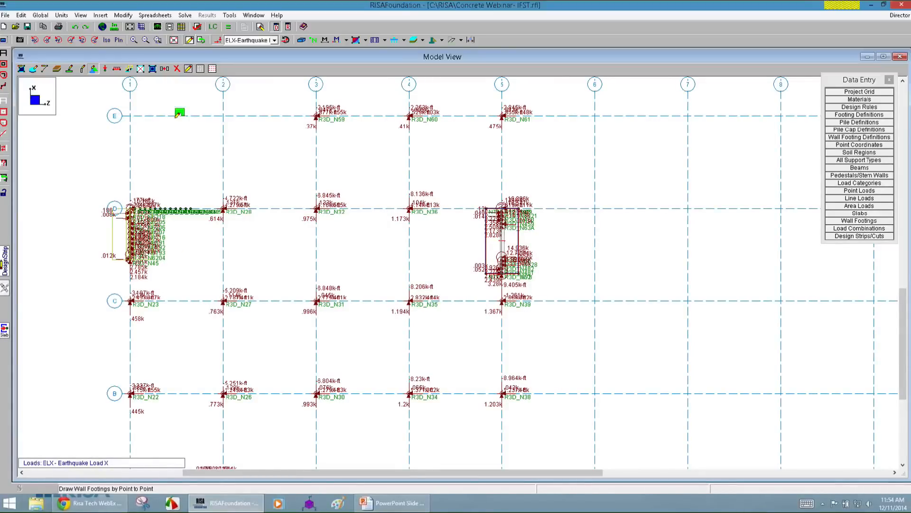
Render the model in isometric view and examine the lateral strip footing's slab and stem wall alongside the two gravity strip footings.
click(107, 40)
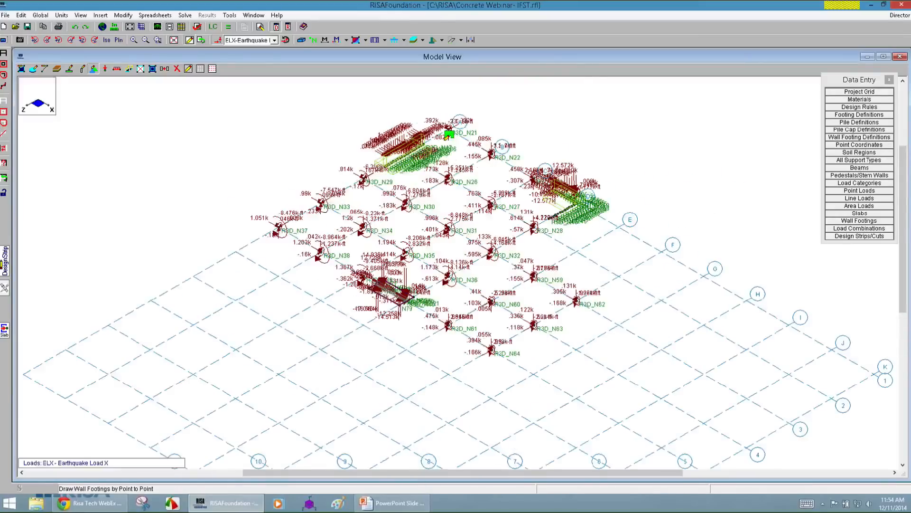
click(301, 41)
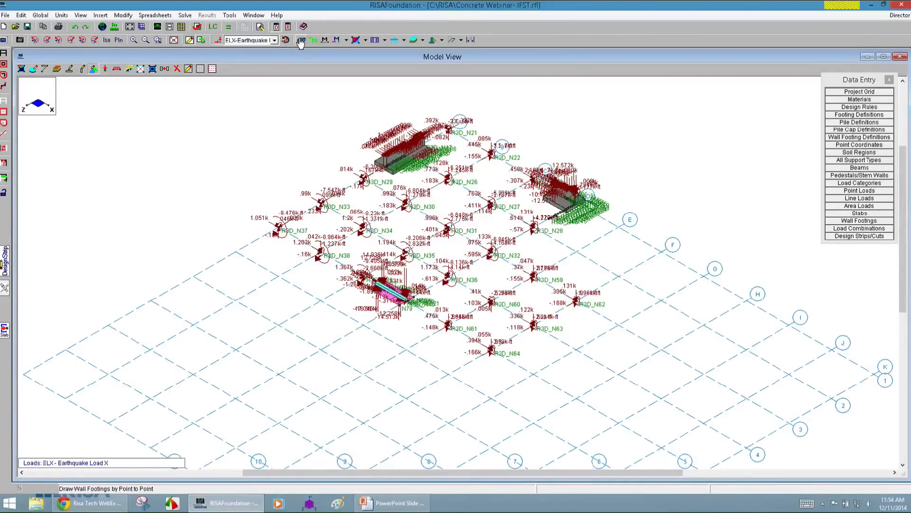
scroll(426, 272, up, 3)
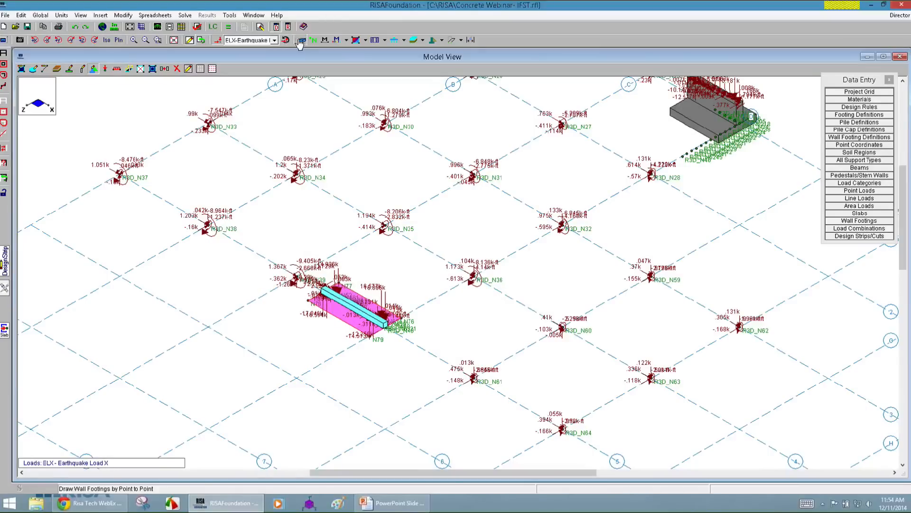
click(300, 42)
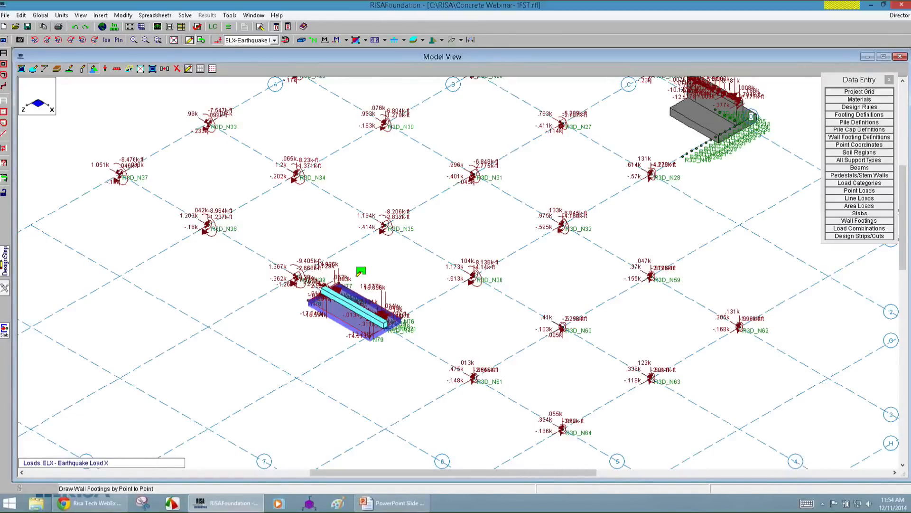
scroll(318, 378, down, 1)
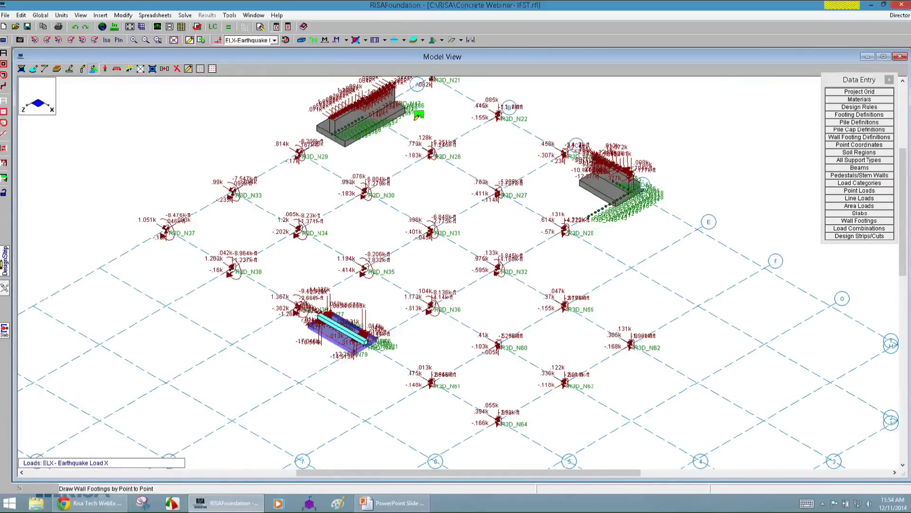
scroll(335, 95, up, 1)
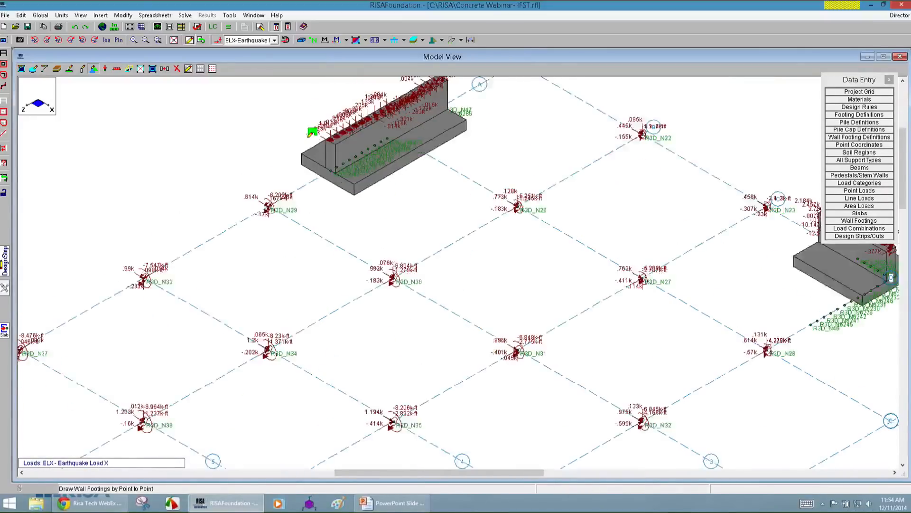
scroll(342, 183, down, 1)
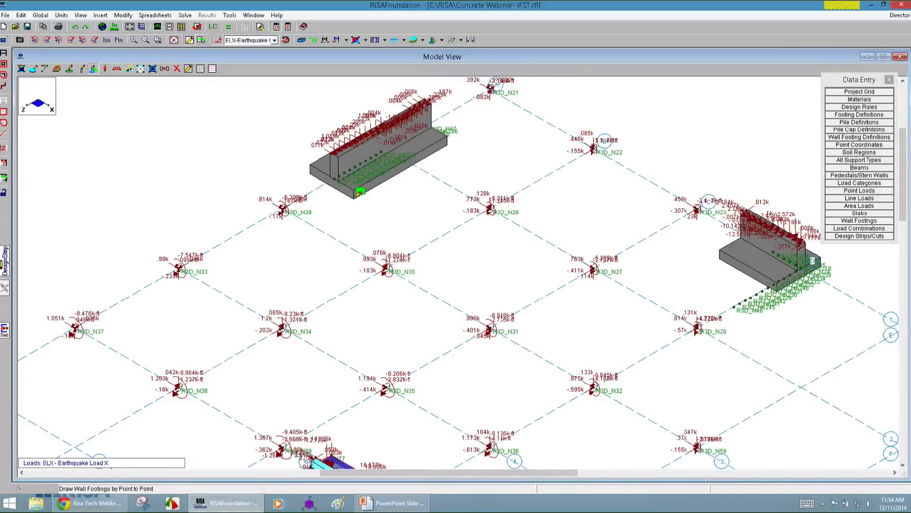
scroll(356, 194, down, 1)
right_click(430, 242)
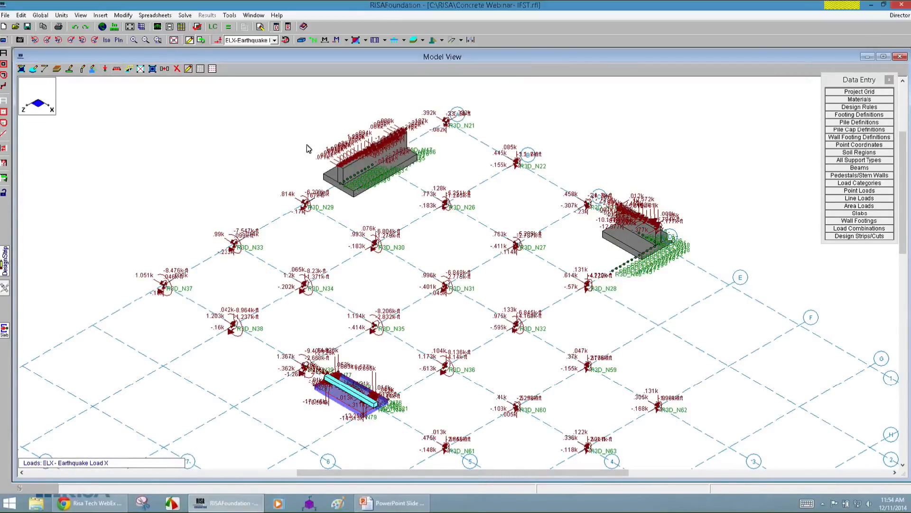
In plan view, assign spread footings to the column points on grid lines A to C and to the grid D columns at lines 2 to 4.
click(119, 41)
scroll(258, 426, up, 3)
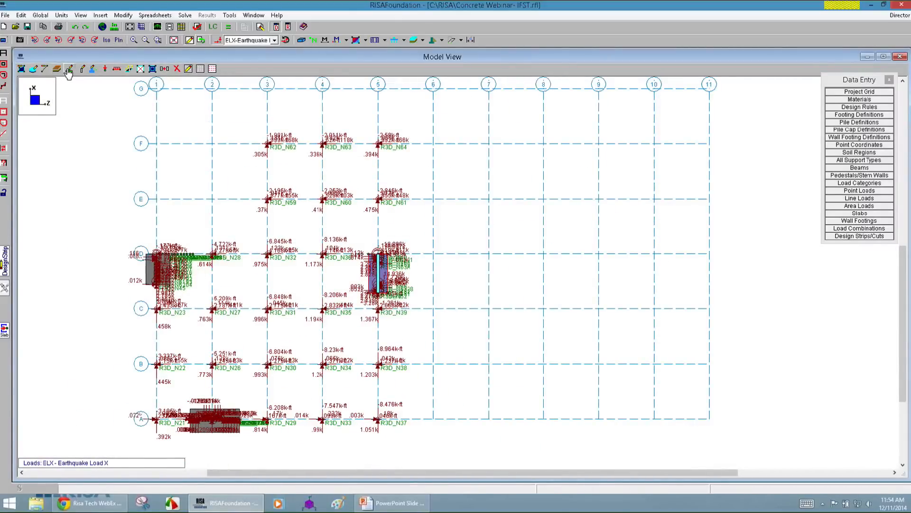
click(69, 70)
click(105, 246)
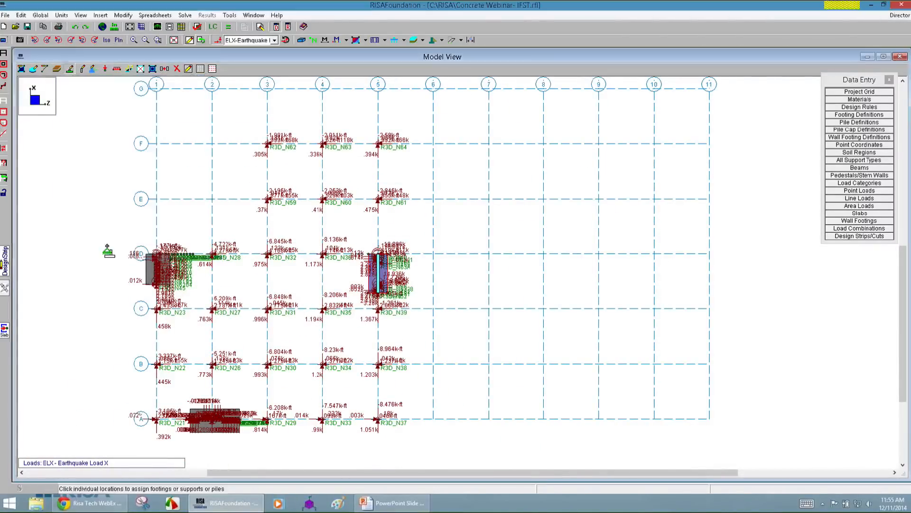
drag(140, 301, 335, 384)
drag(267, 403, 396, 440)
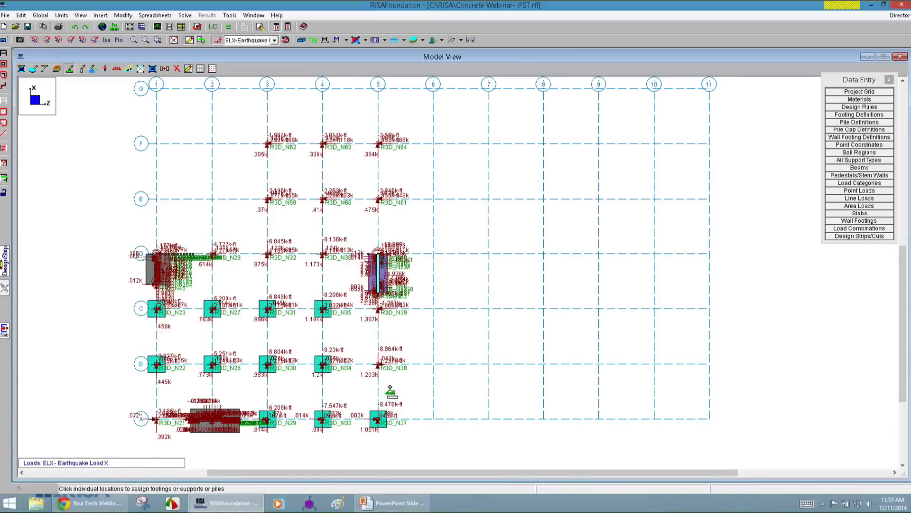
drag(391, 386, 367, 298)
drag(142, 409, 166, 425)
drag(203, 246, 328, 268)
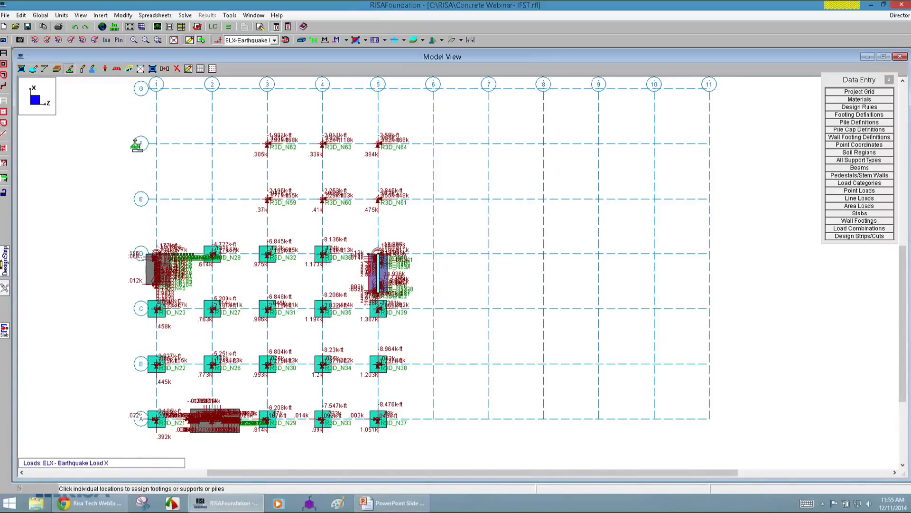
Draw a 12 in thick Conc4000NW slab with its corners at the intersections of grid lines 3 and 5 with E and F.
click(22, 69)
click(140, 102)
click(136, 108)
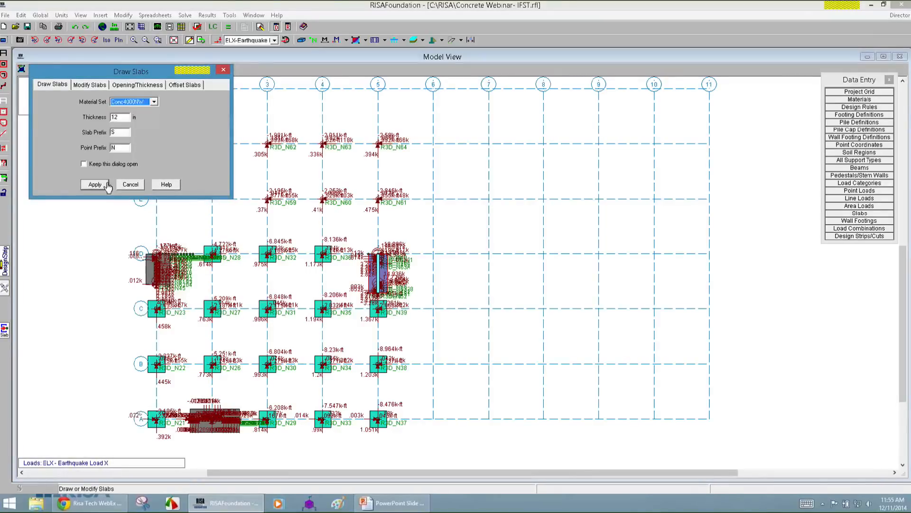
click(95, 184)
click(268, 199)
click(267, 143)
click(377, 144)
double_click(378, 200)
click(267, 198)
click(267, 143)
click(378, 144)
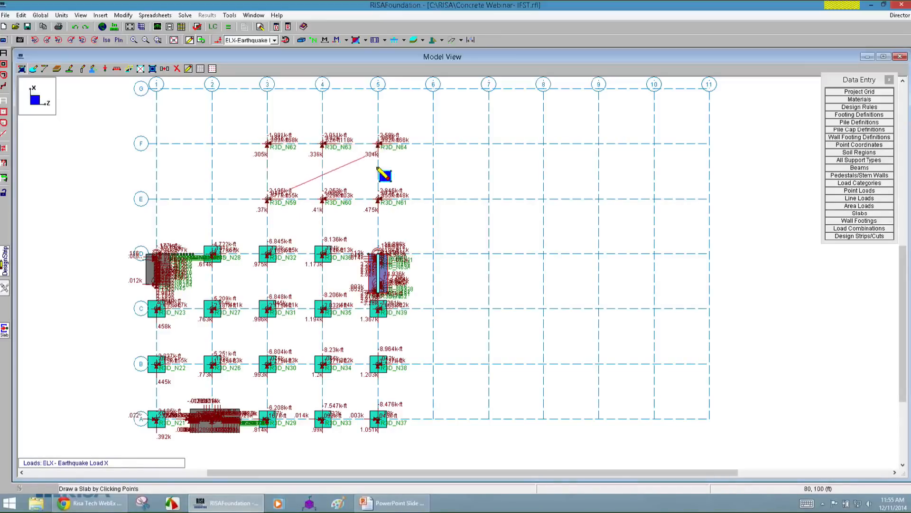
double_click(378, 200)
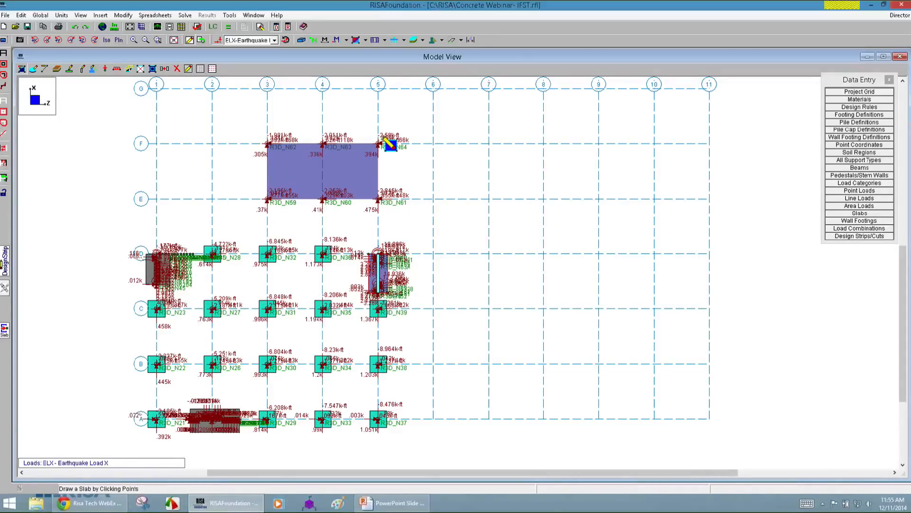
Offset the edges of the slab between grids E and F outward by about 2 ft on all sides.
click(152, 69)
key(Return)
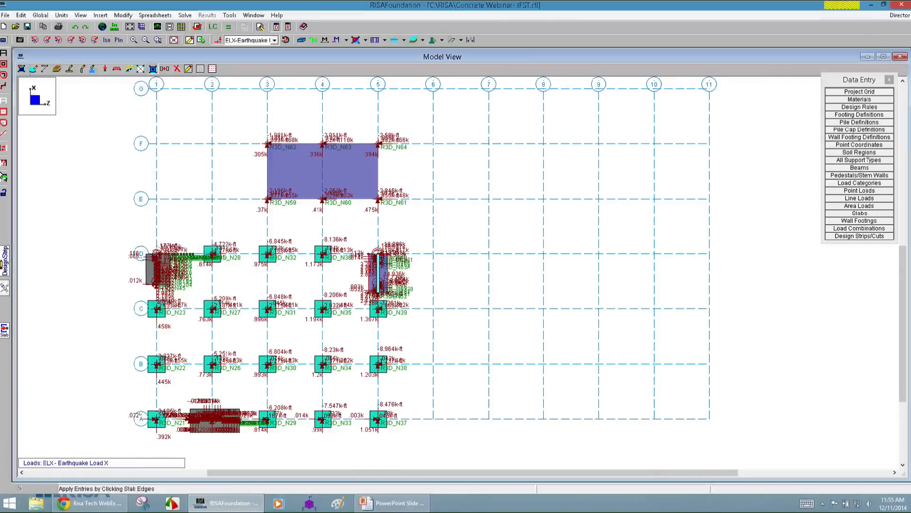
click(334, 174)
scroll(300, 188, up, 2)
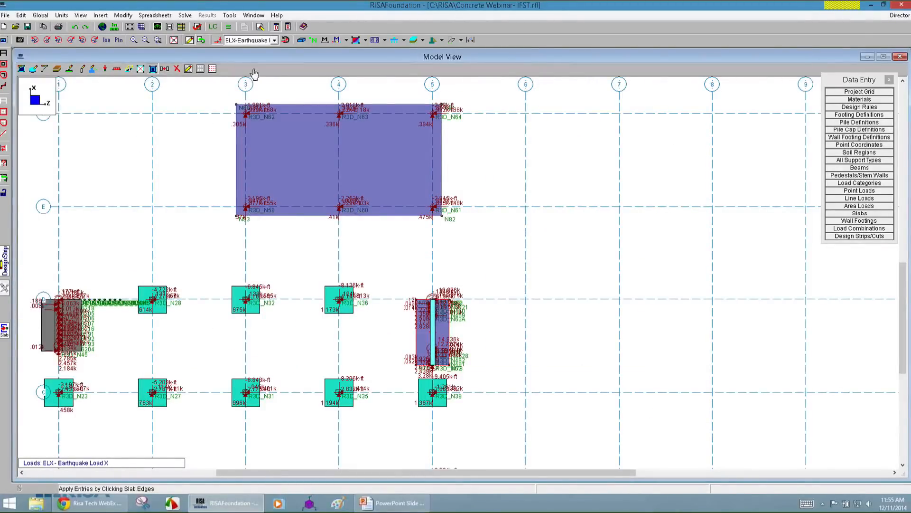
scroll(498, 221, down, 1)
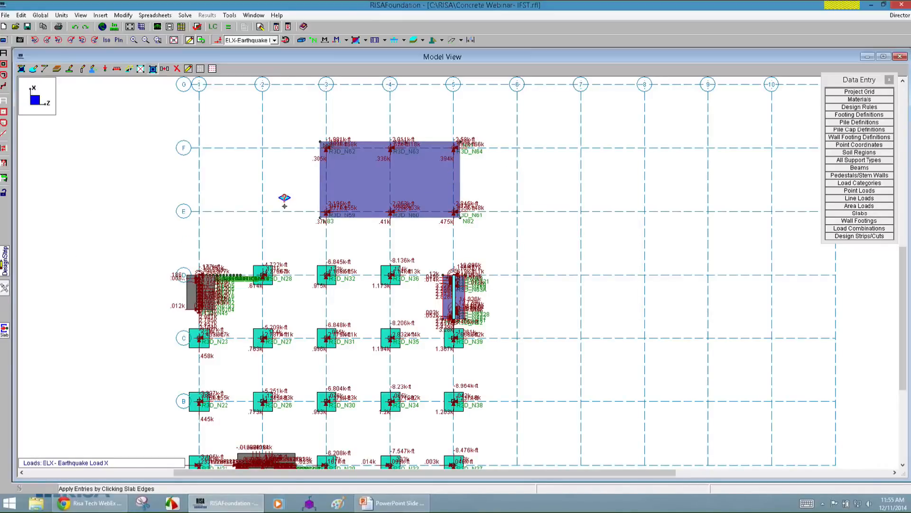
Draw a plan-horizontal design strip over the whole offset slab, using 50 design cuts and the Typical design rule.
click(5, 263)
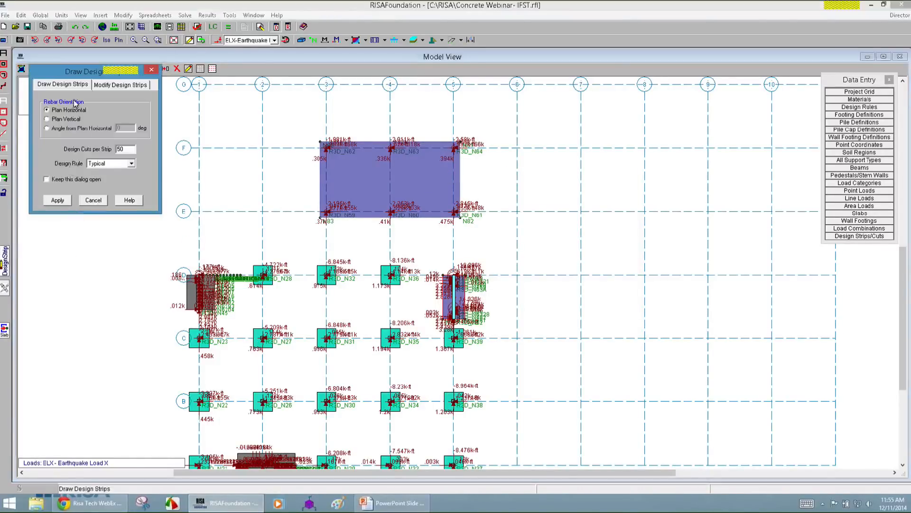
click(56, 201)
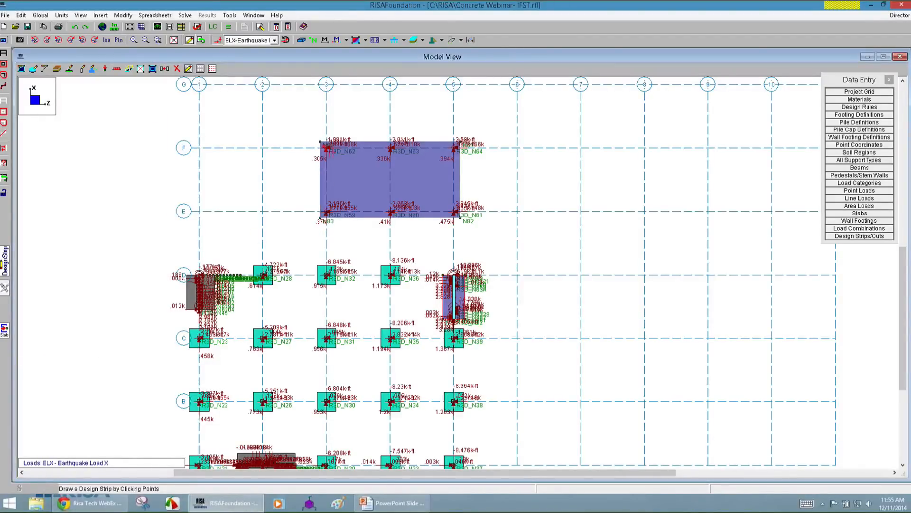
click(321, 141)
click(461, 142)
click(461, 218)
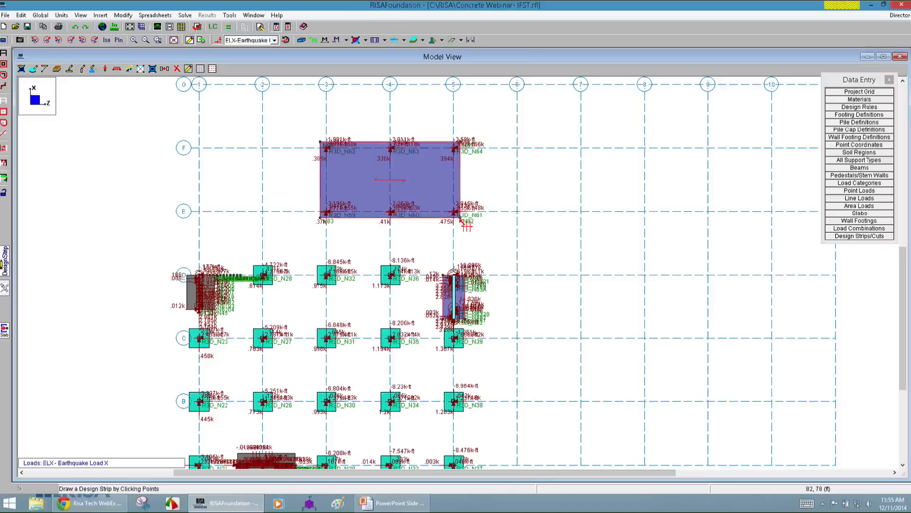
Draw a second design strip over the same slab with plan-vertical rebar orientation.
click(5, 260)
click(57, 200)
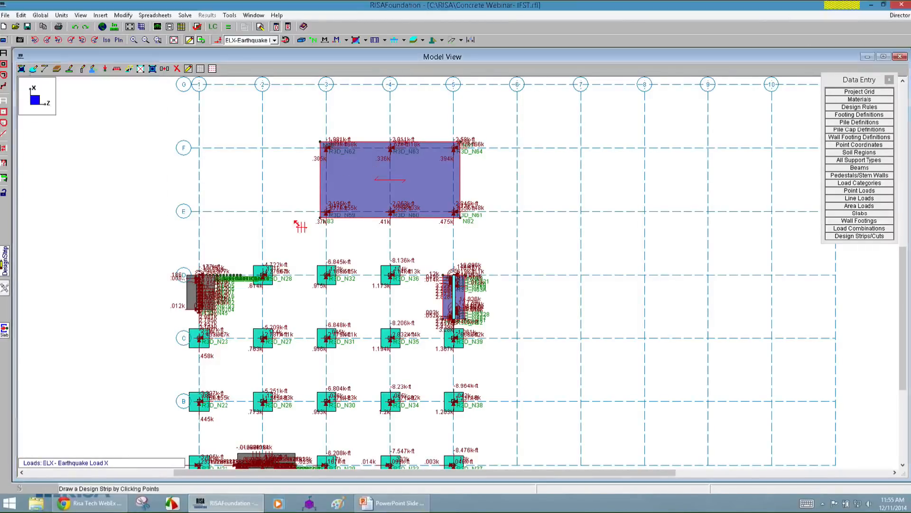
click(321, 218)
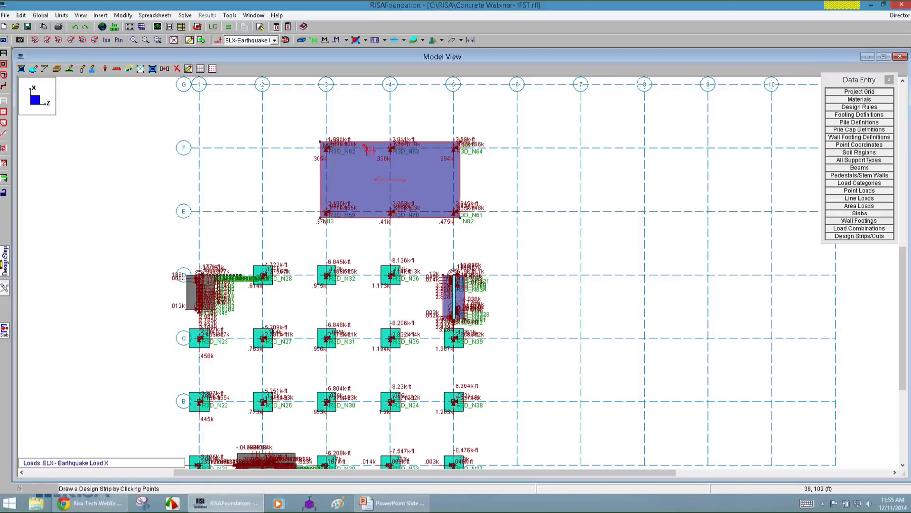
click(459, 142)
scroll(349, 227, up, 2)
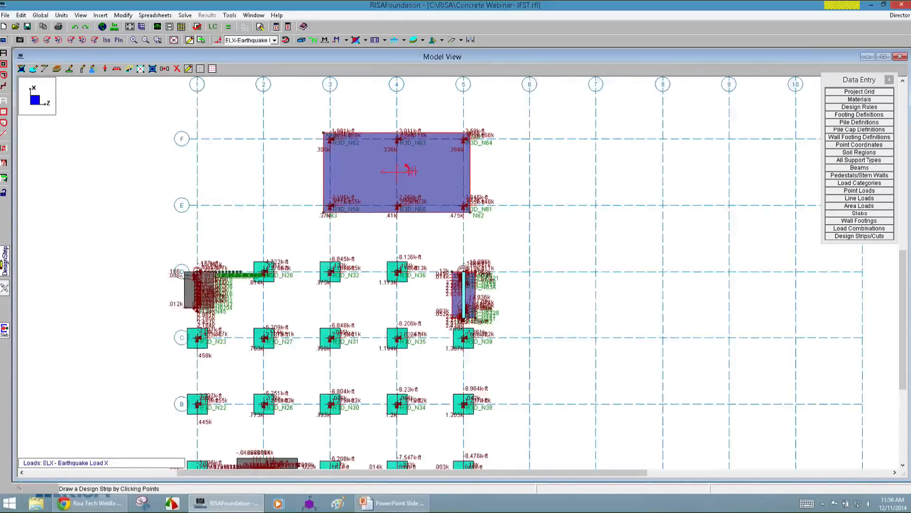
Open the load combinations and run the analysis and design calculations for the foundation model.
scroll(440, 137, down, 2)
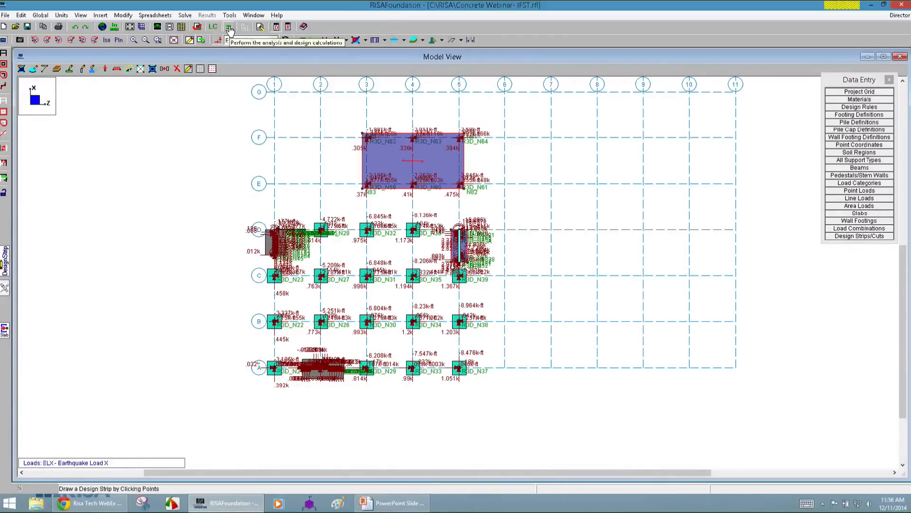
click(840, 228)
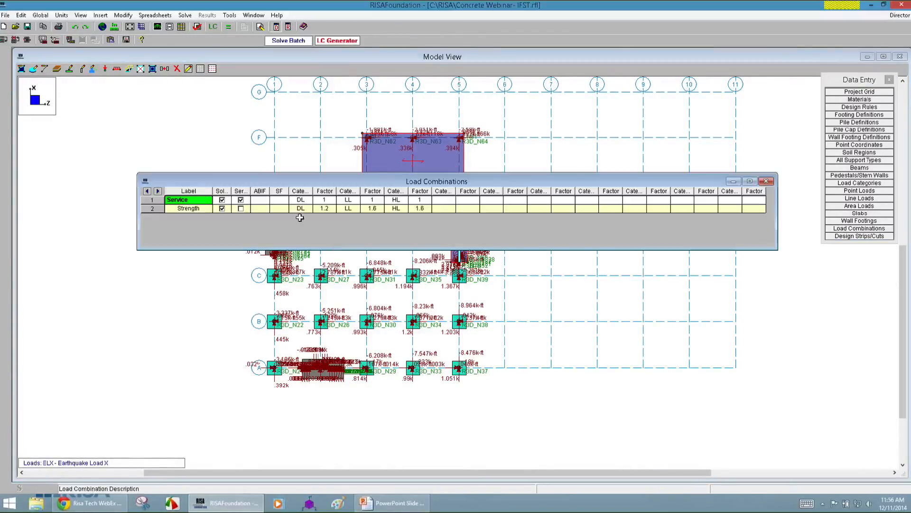
click(229, 28)
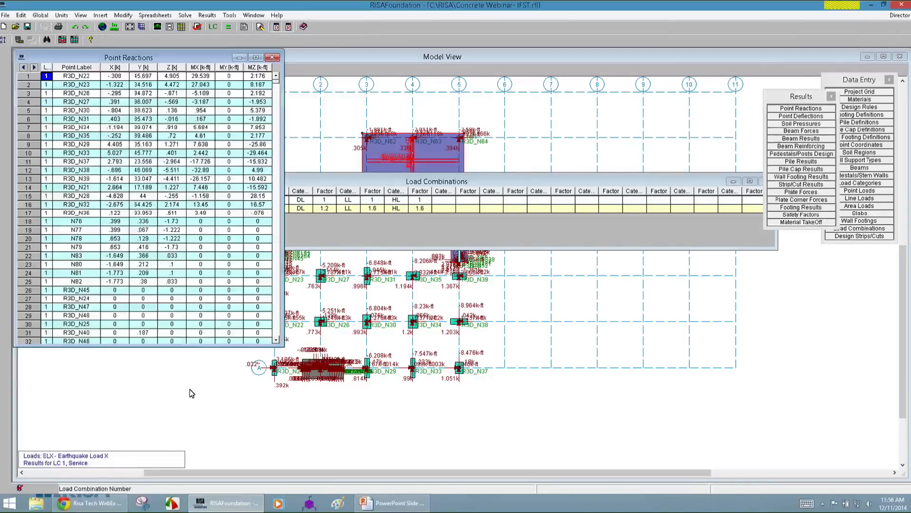
Switch the plan to wireframe display around the slab between grids E and F, and separate the overlapping Results and Data Entry palettes.
click(598, 405)
scroll(290, 239, up, 4)
scroll(284, 241, down, 1)
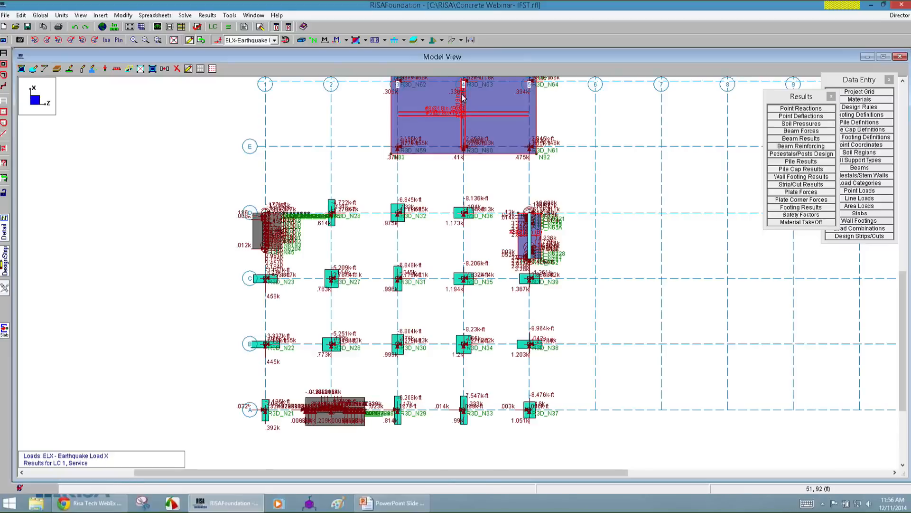
scroll(467, 102, up, 3)
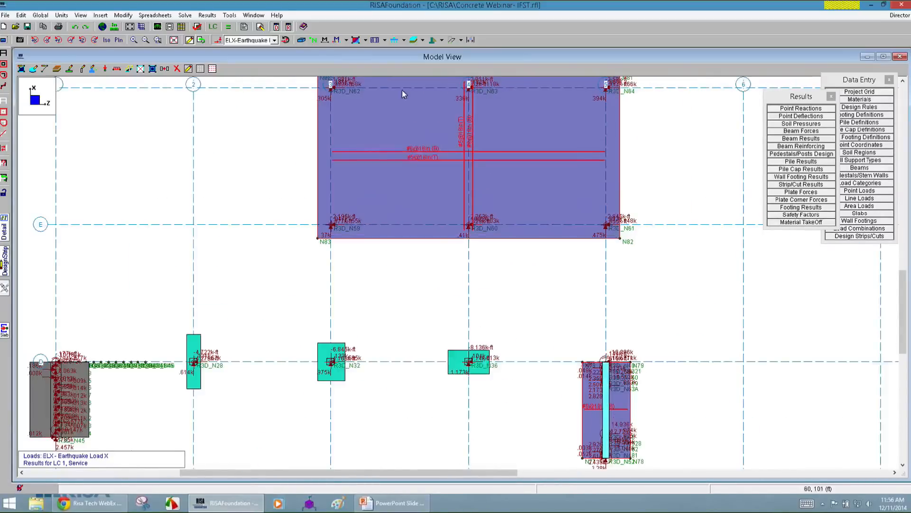
click(301, 40)
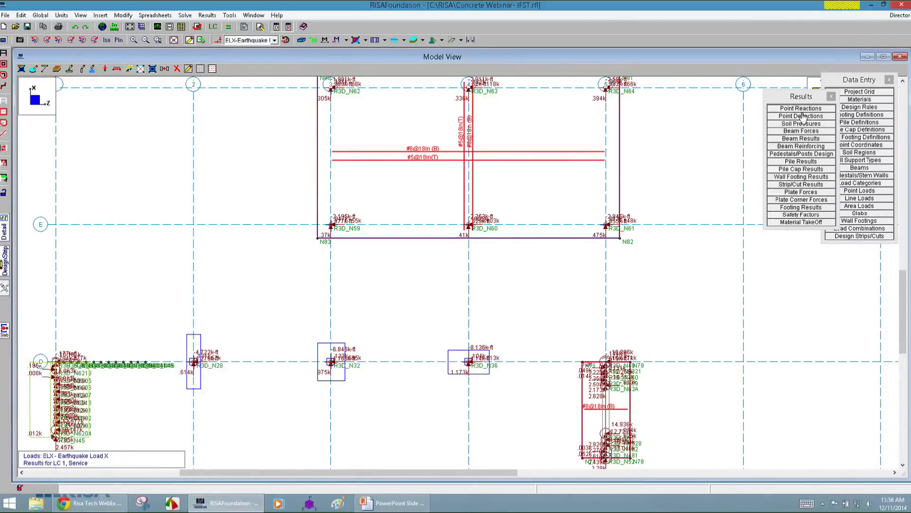
drag(791, 100, 763, 93)
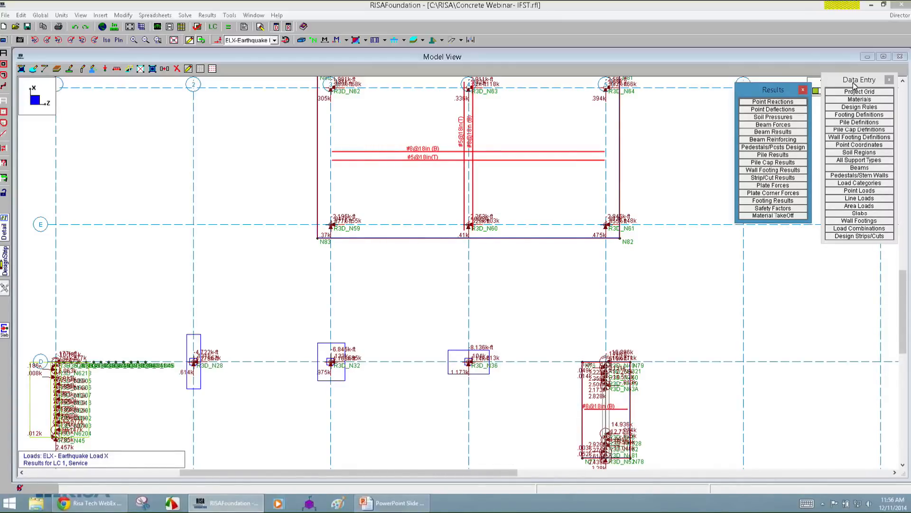
click(855, 138)
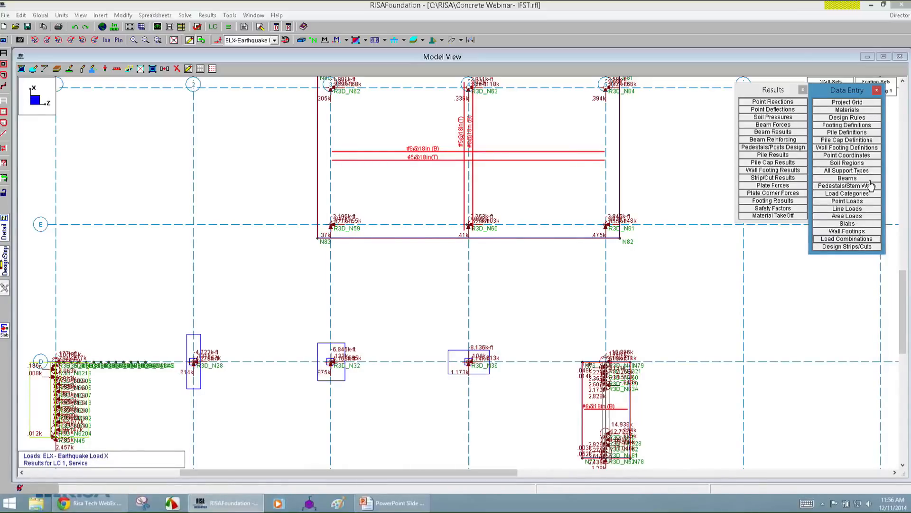
Set the bottom bar size to #6 in the Typical design rule's mat slab parameters.
click(848, 117)
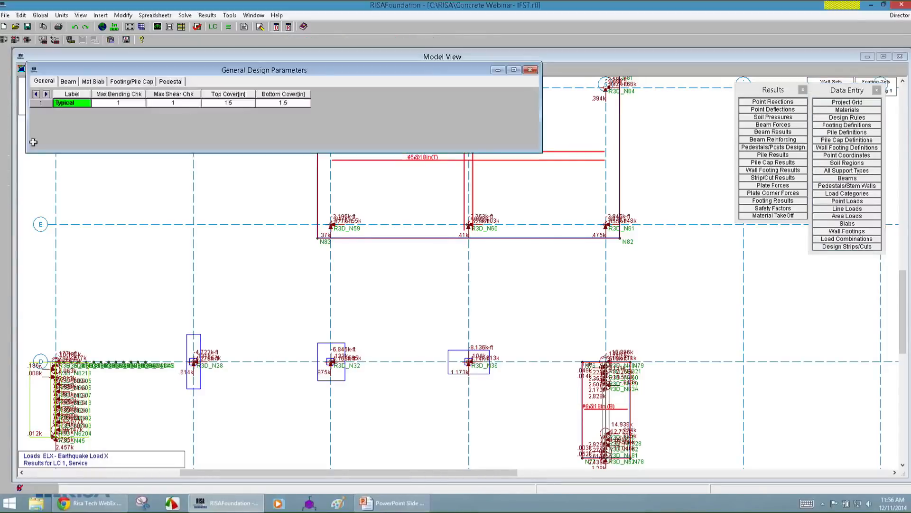
click(90, 82)
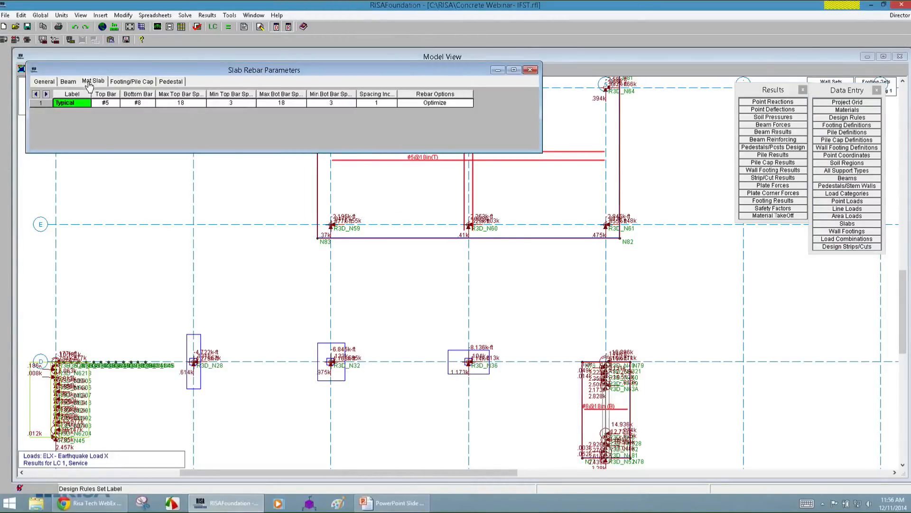
click(103, 105)
click(136, 104)
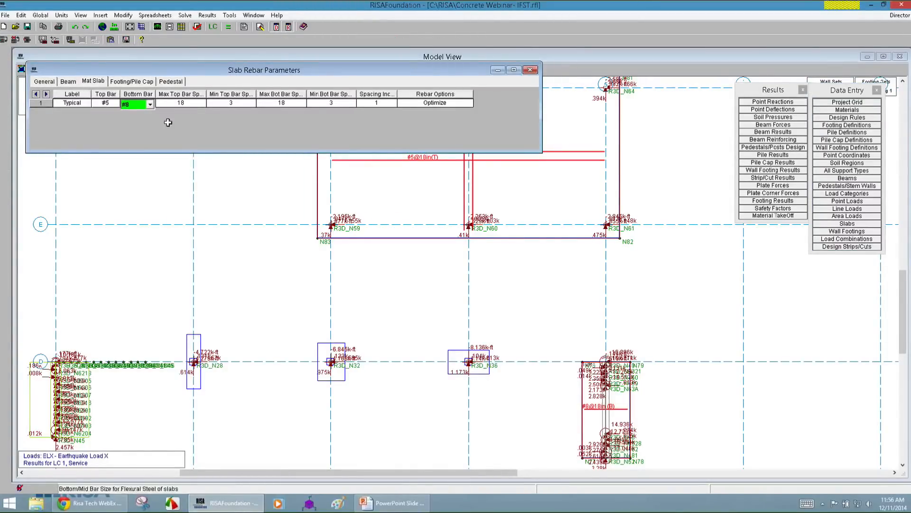
click(141, 105)
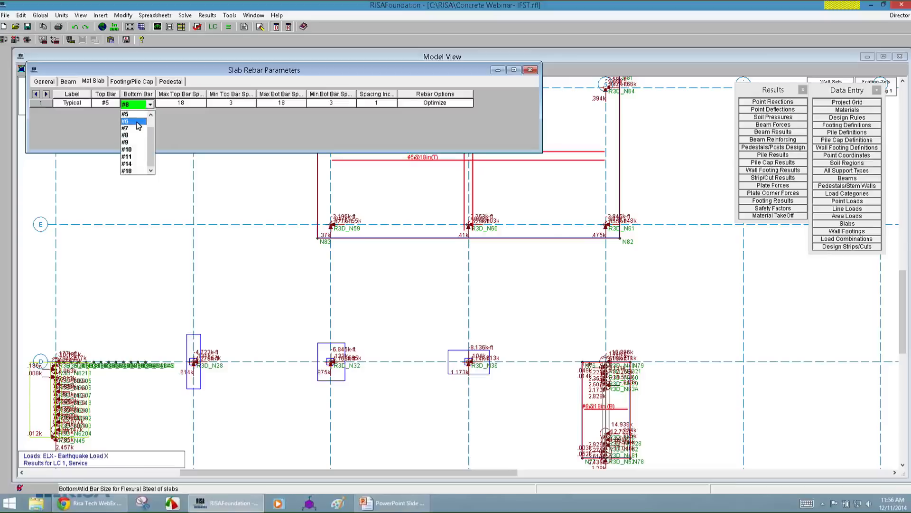
click(138, 122)
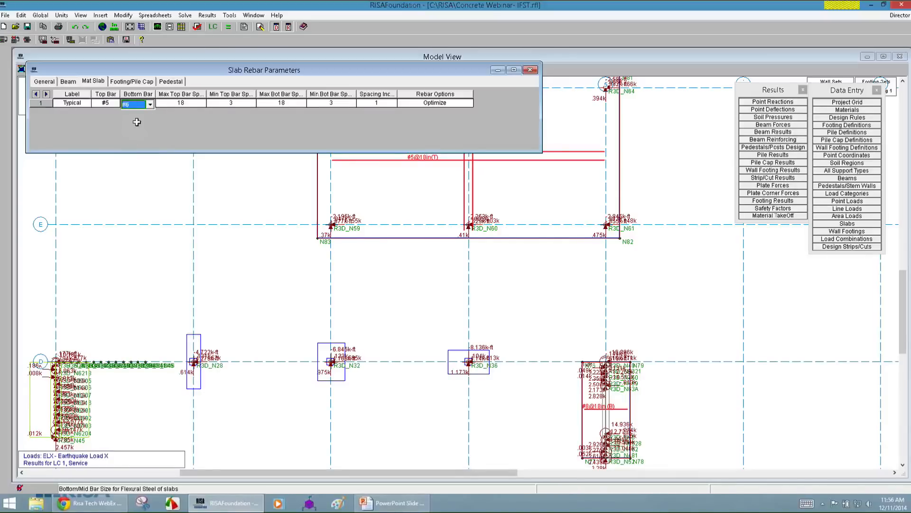
Clear the current results and rerun the analysis and design calculations.
click(228, 29)
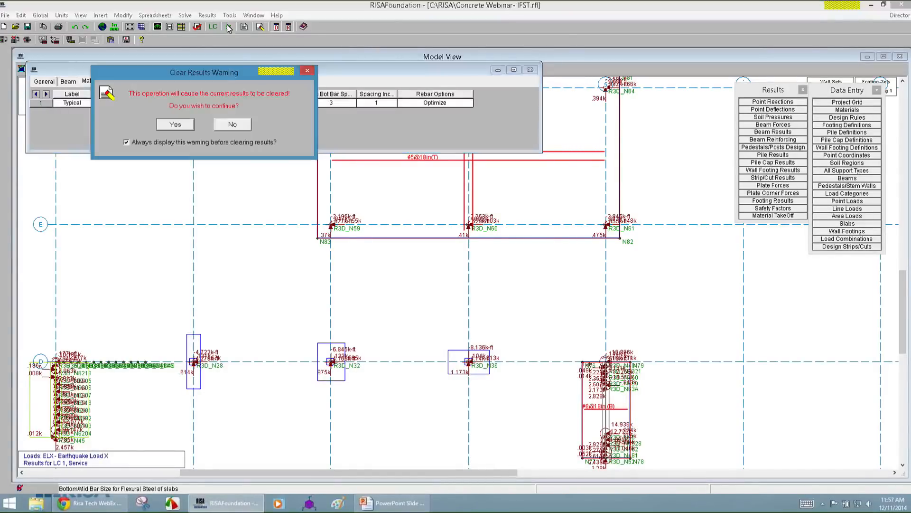
click(175, 124)
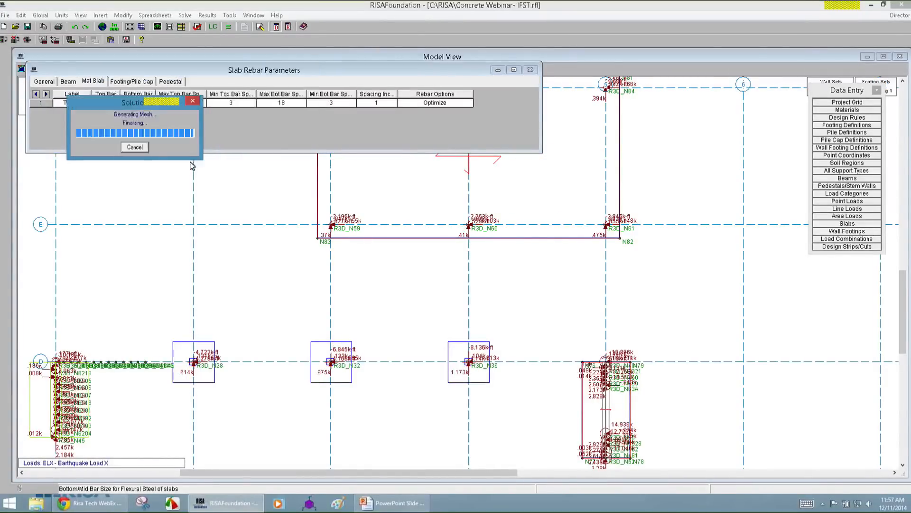
drag(133, 105, 237, 232)
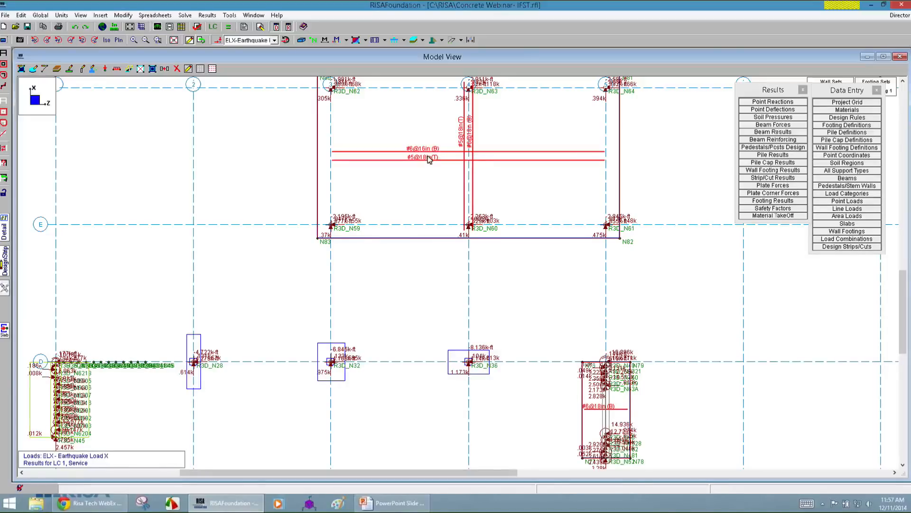
Examine the detail report of the design strip on grid line 5 between C and D, including its code checks and design cut.
scroll(468, 152, down, 3)
scroll(548, 276, up, 1)
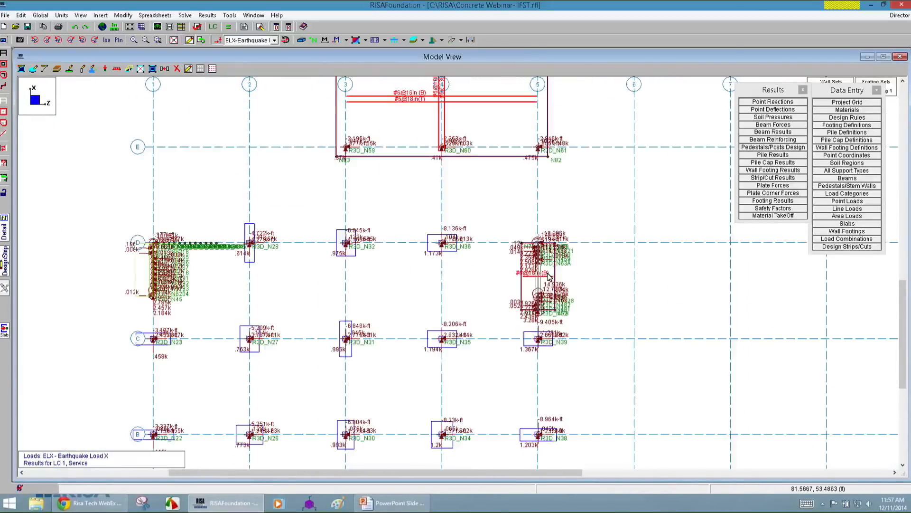
scroll(546, 285, up, 3)
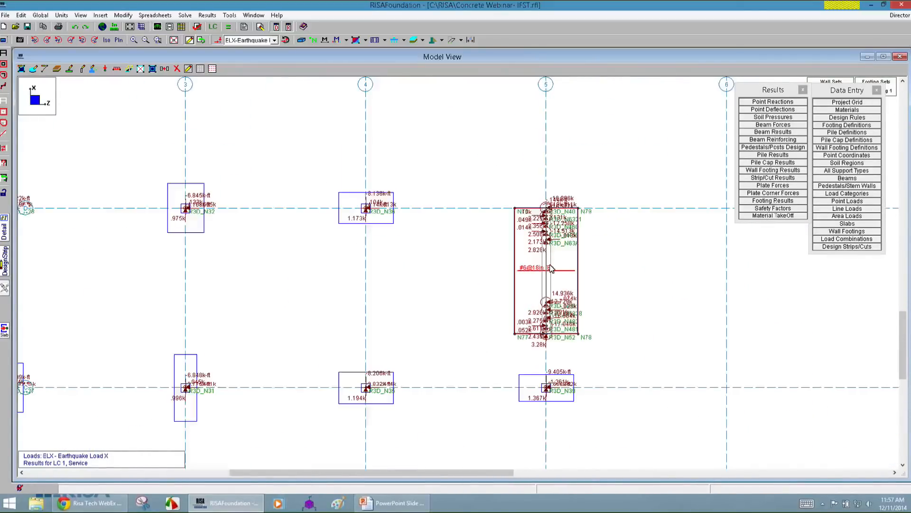
scroll(560, 278, down, 2)
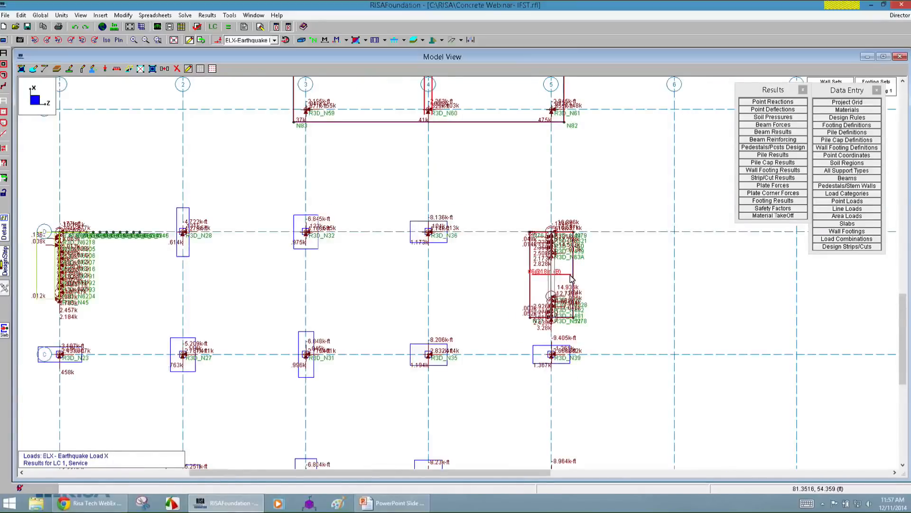
scroll(543, 212, up, 2)
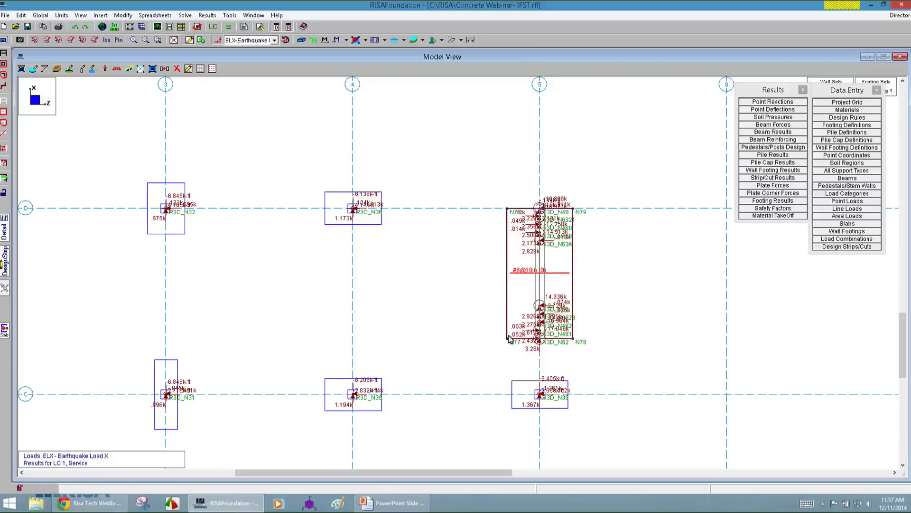
click(4, 230)
click(538, 278)
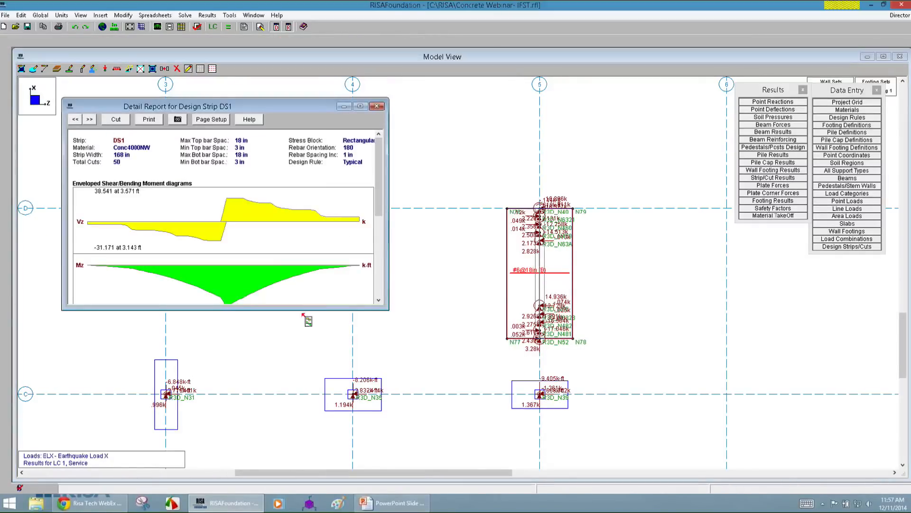
drag(305, 310, 320, 434)
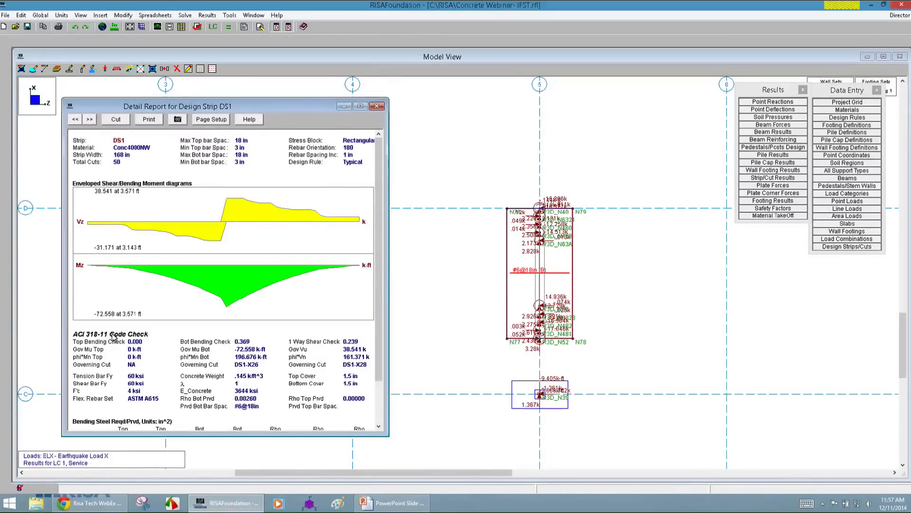
drag(379, 281, 381, 323)
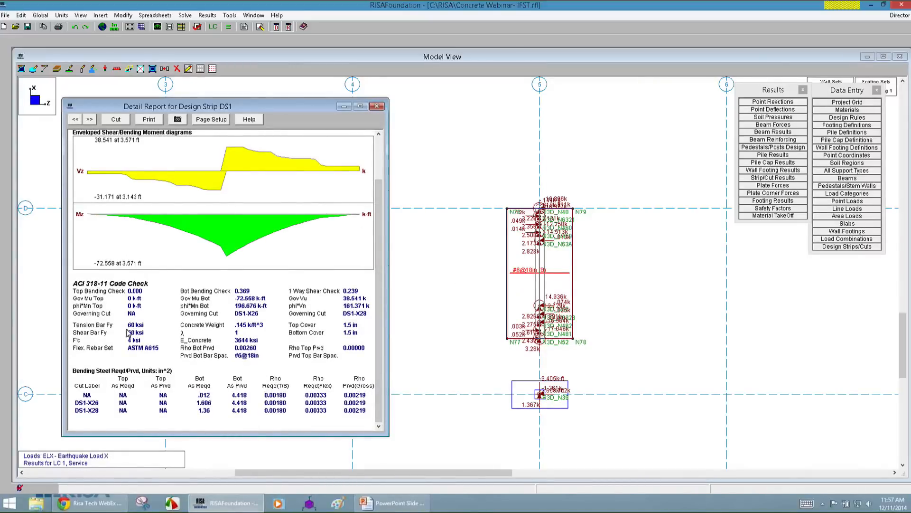
drag(380, 306, 379, 252)
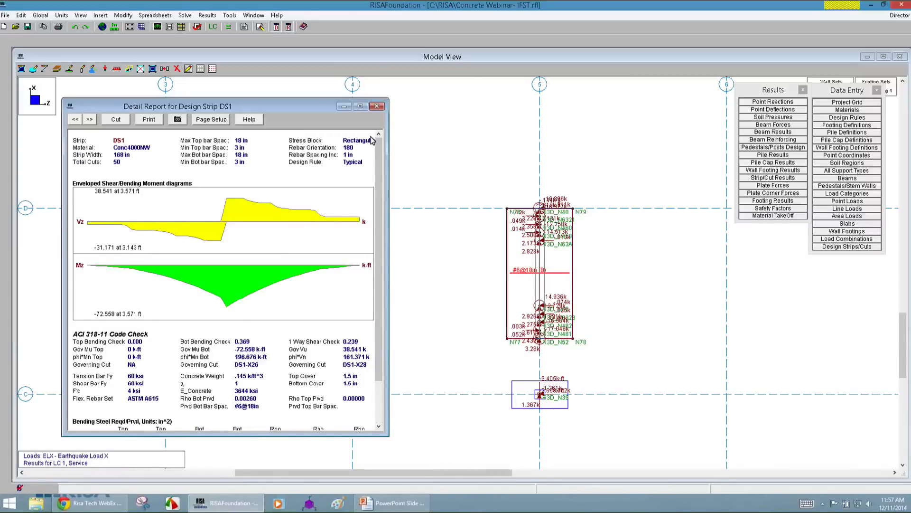
click(115, 119)
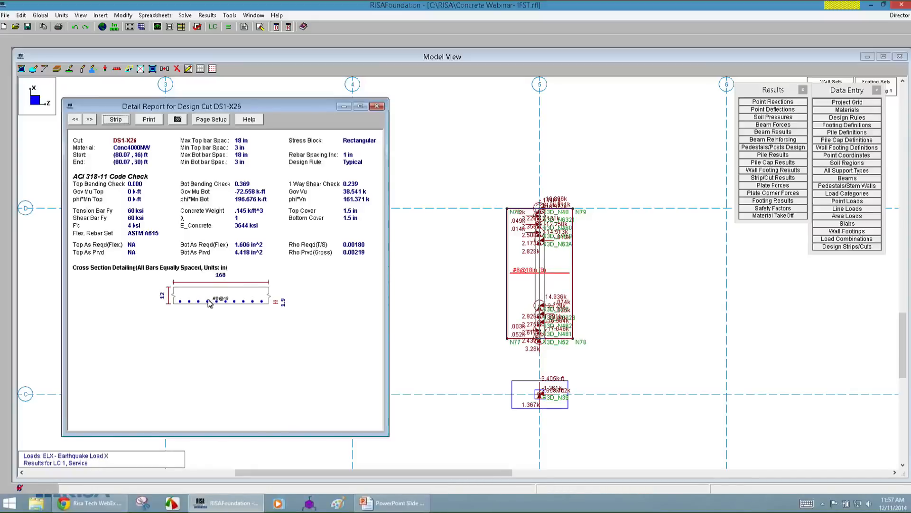
click(377, 105)
Examine the detail report of the wall footing on grid line 1 below D, from sketch and loading diagram through stability and soil bearing checks.
scroll(245, 312, up, 3)
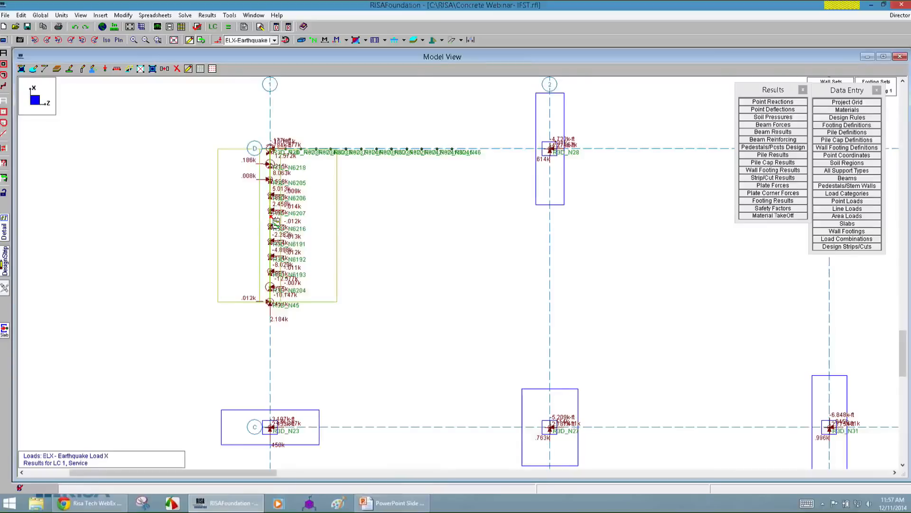
double_click(275, 224)
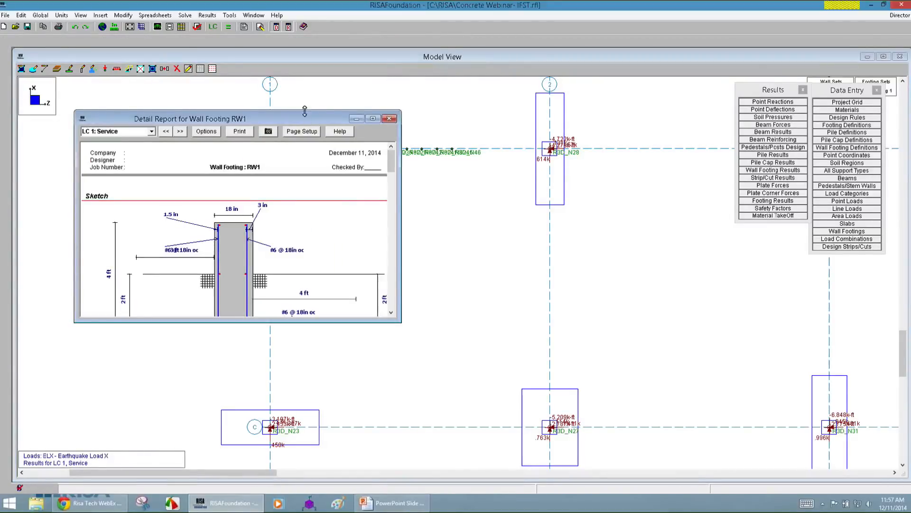
scroll(304, 309, down, 1)
drag(313, 322, 316, 457)
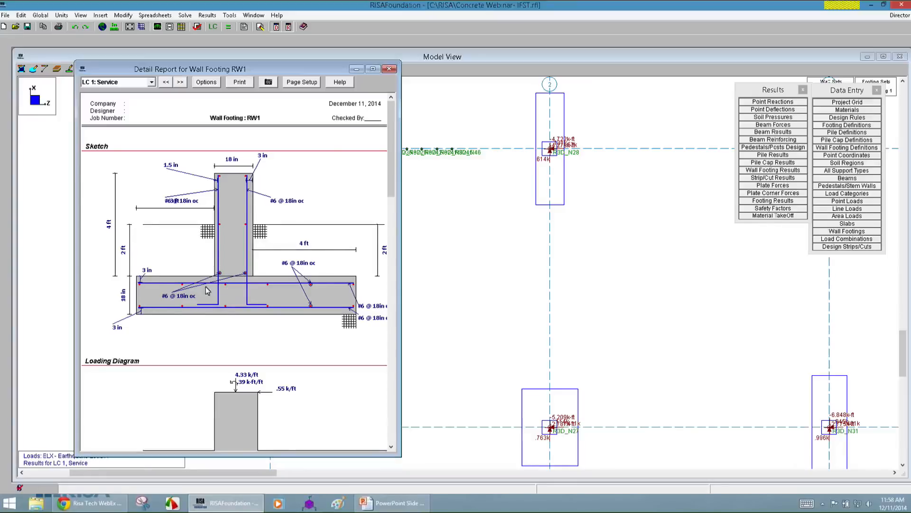
scroll(309, 183, down, 5)
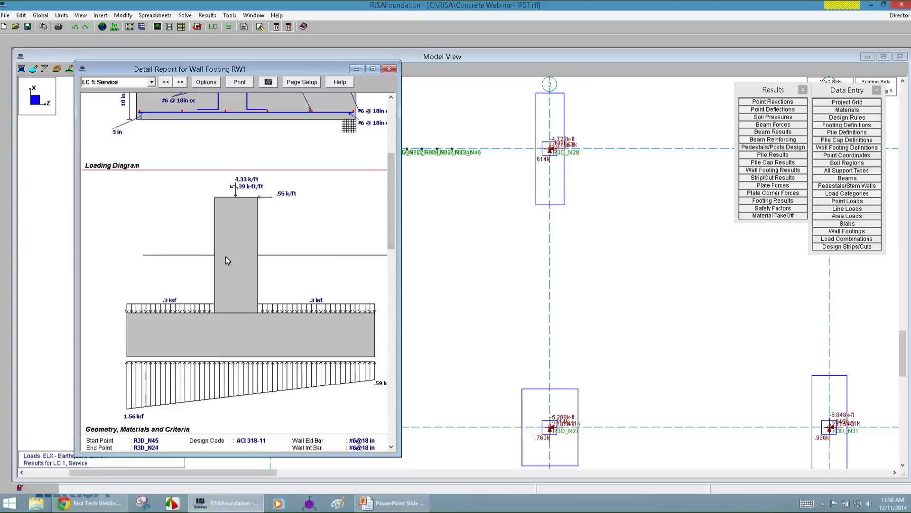
scroll(398, 229, down, 5)
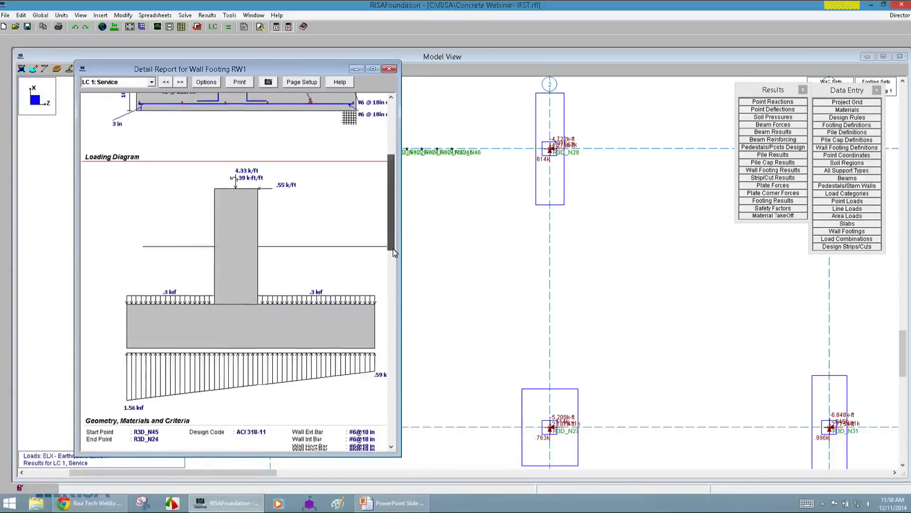
scroll(399, 307, down, 2)
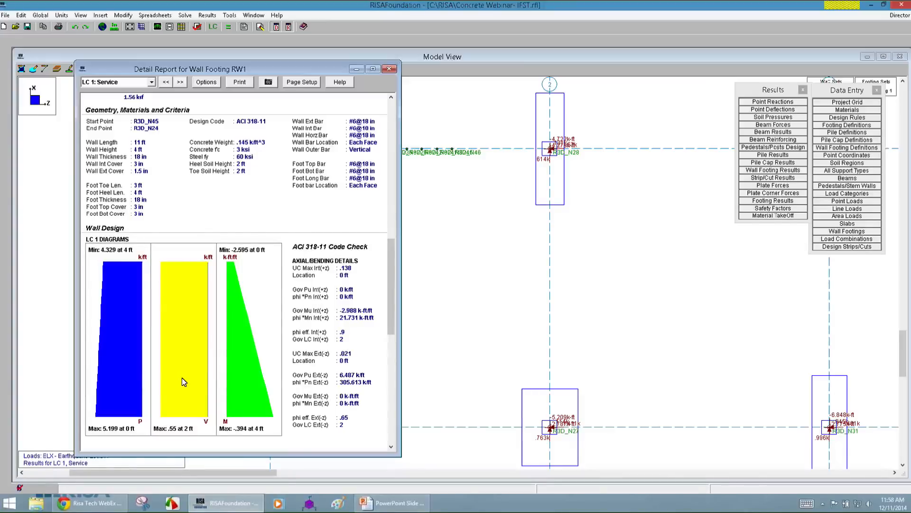
scroll(397, 315, down, 6)
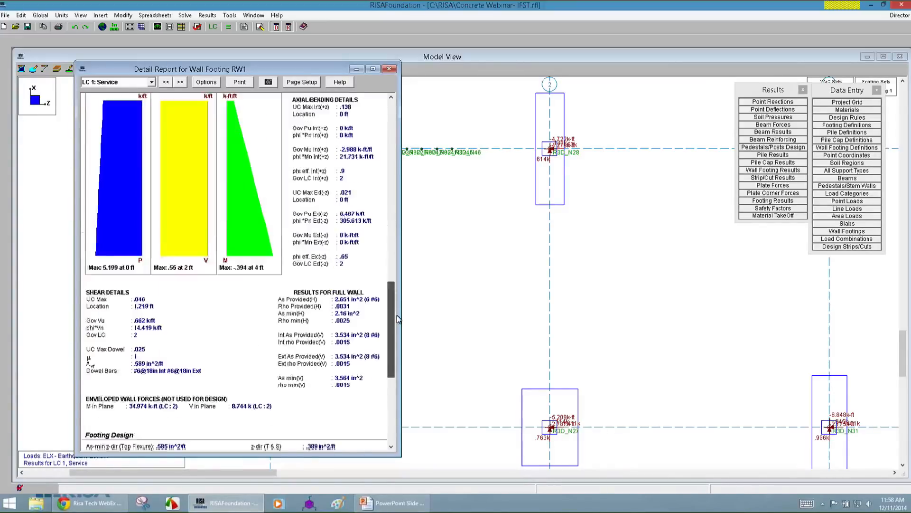
scroll(398, 338, down, 3)
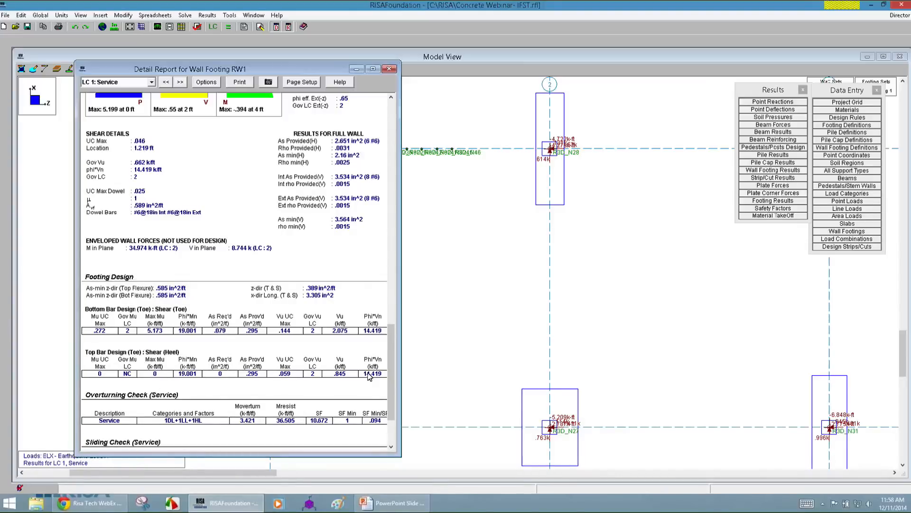
scroll(403, 375, down, 3)
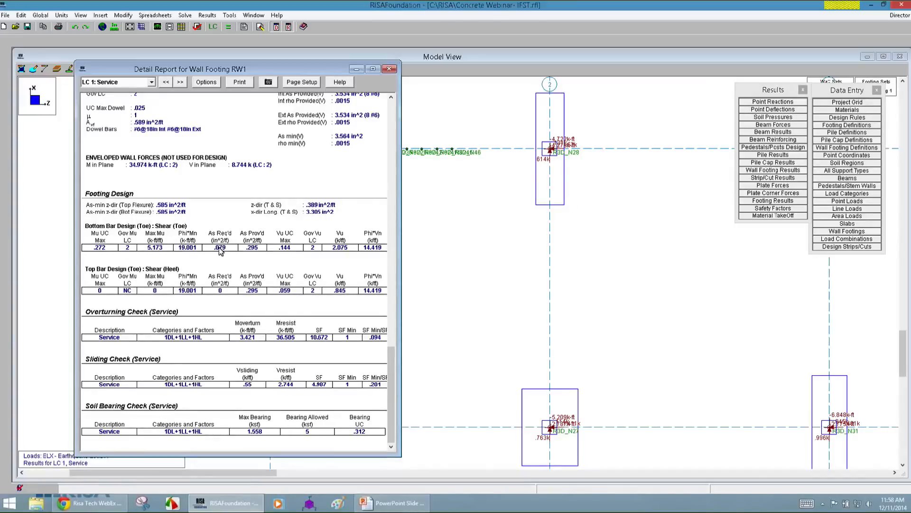
drag(396, 411, 397, 161)
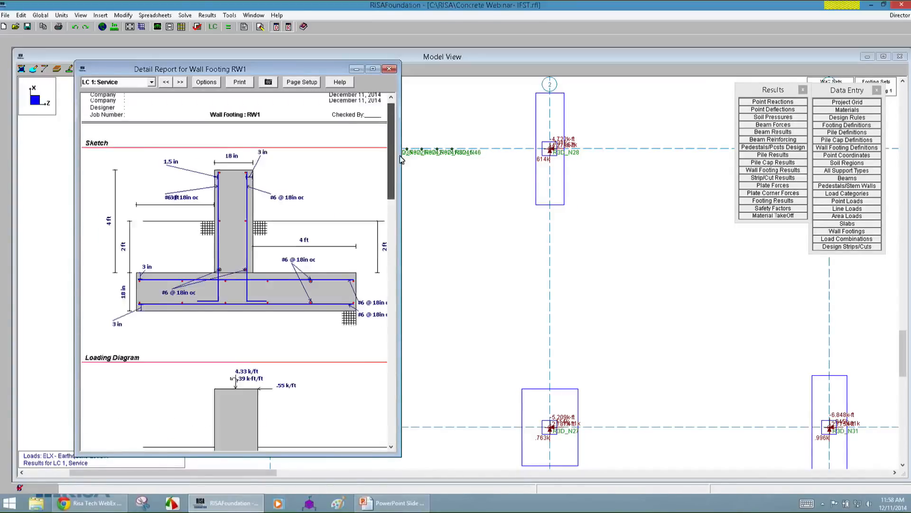
Close the wall footing detail report and review the soil pressure results, including the slab and beam soil pressures.
click(390, 70)
scroll(331, 319, down, 2)
scroll(273, 285, down, 2)
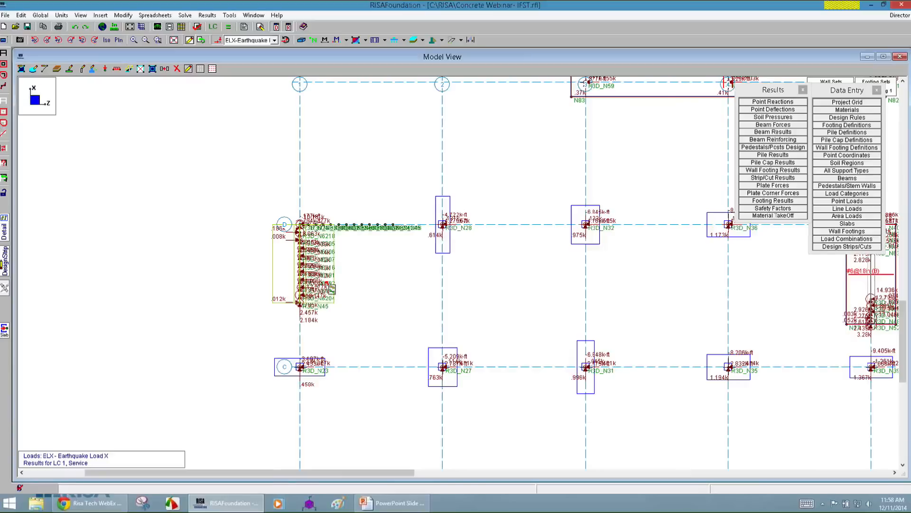
scroll(205, 299, down, 2)
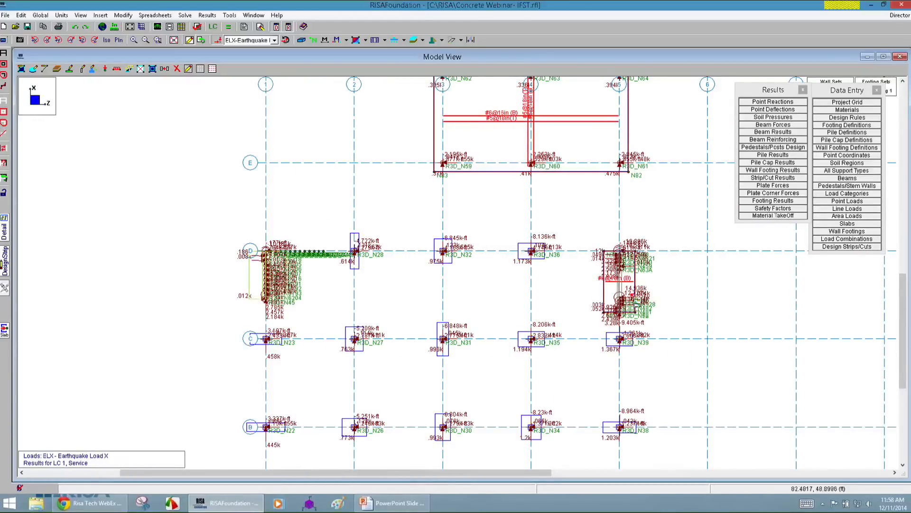
click(766, 92)
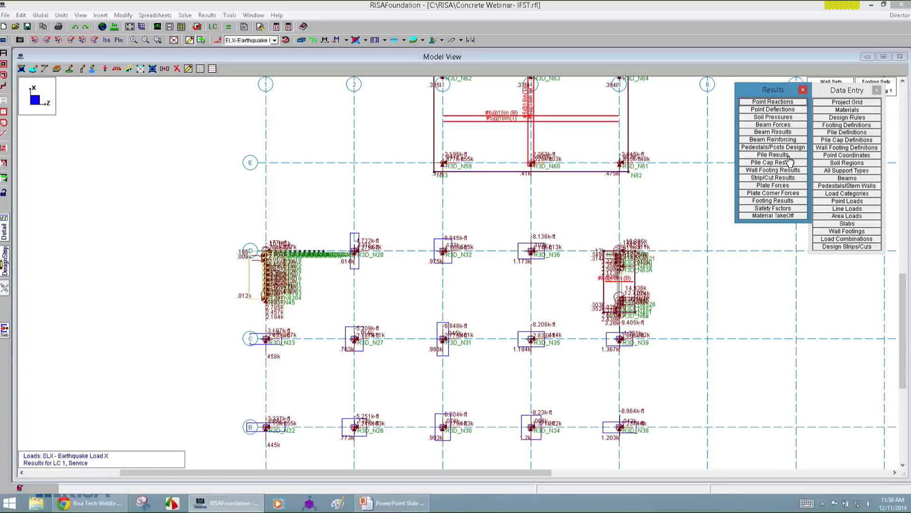
click(783, 117)
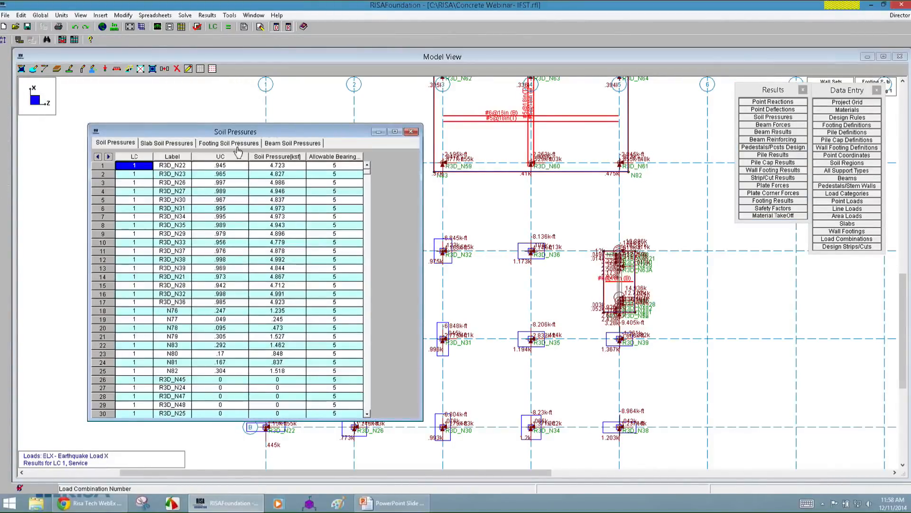
click(148, 142)
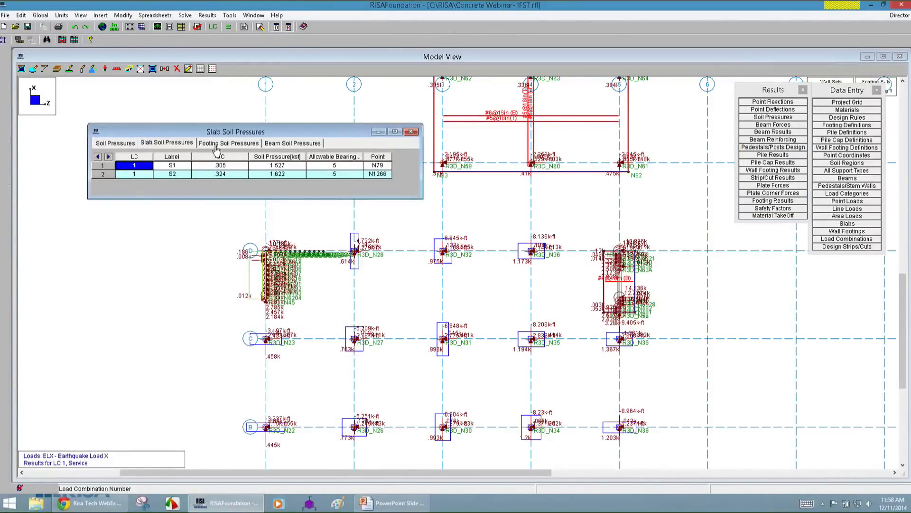
click(295, 144)
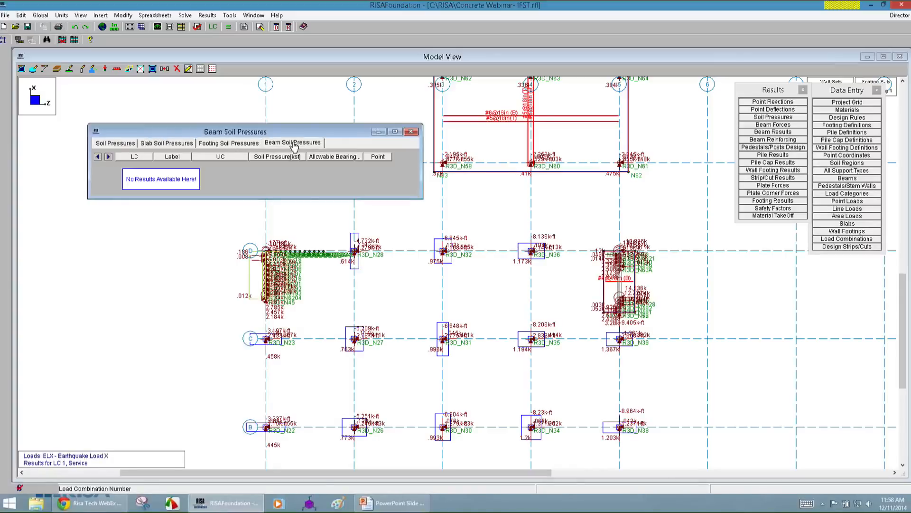
Review the design strip reinforcing results and the slab sliding safety factors.
click(773, 178)
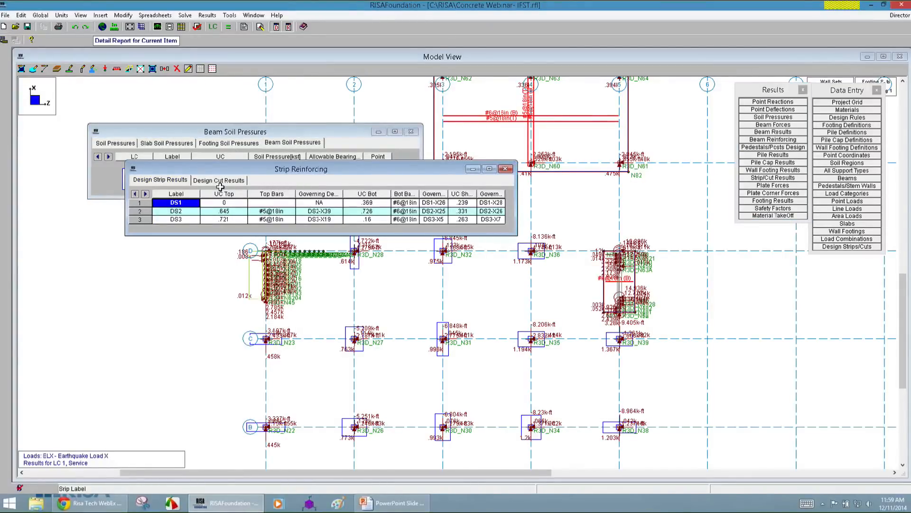
click(768, 209)
drag(301, 185, 282, 240)
click(229, 246)
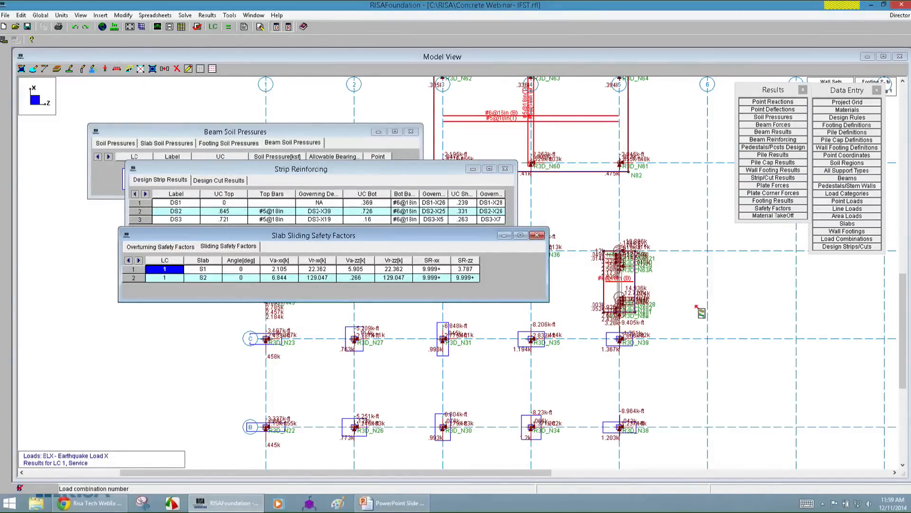
Review the wall footing results for footing and wall code checks, capacity, geometry and stability, closing the other result spreadsheets.
click(789, 170)
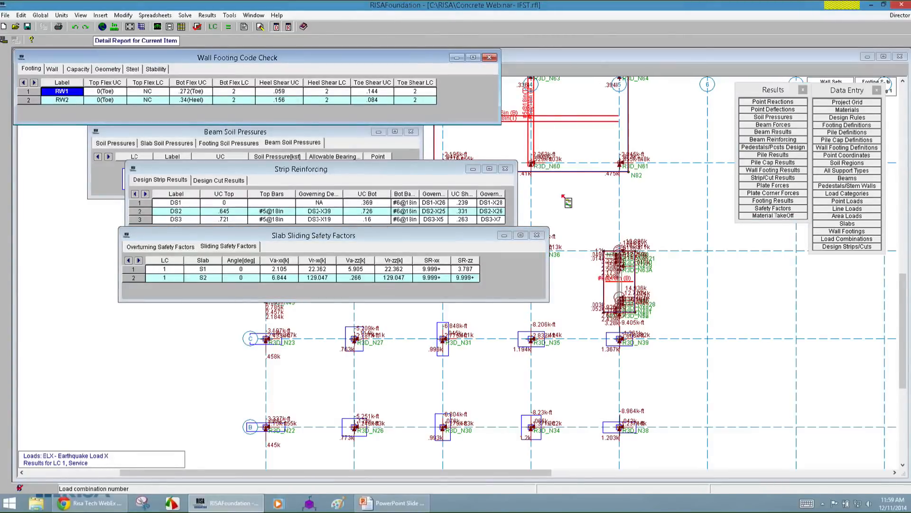
click(537, 235)
click(505, 168)
click(412, 131)
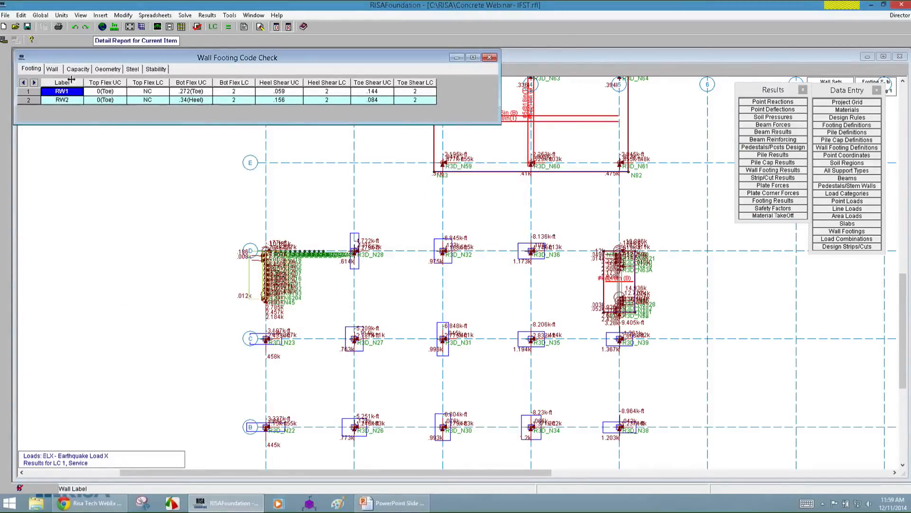
click(52, 70)
click(76, 70)
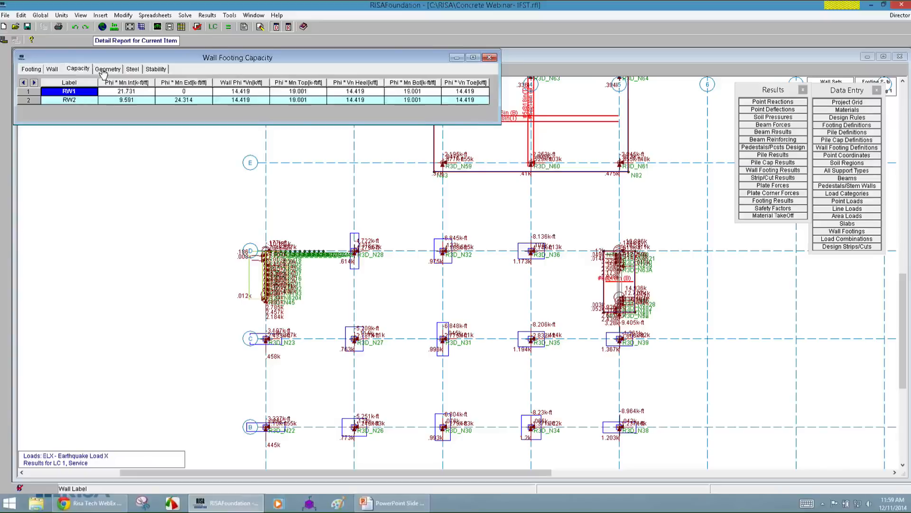
click(106, 70)
click(148, 69)
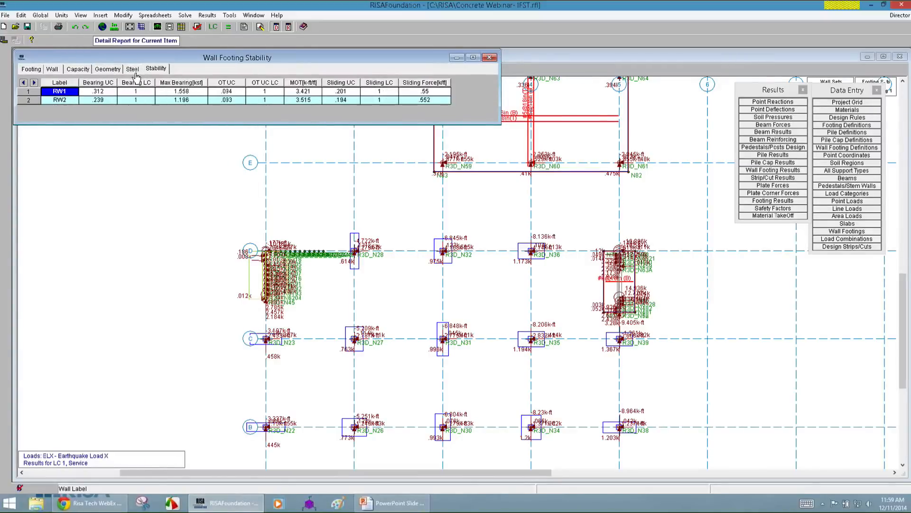
click(34, 71)
click(107, 263)
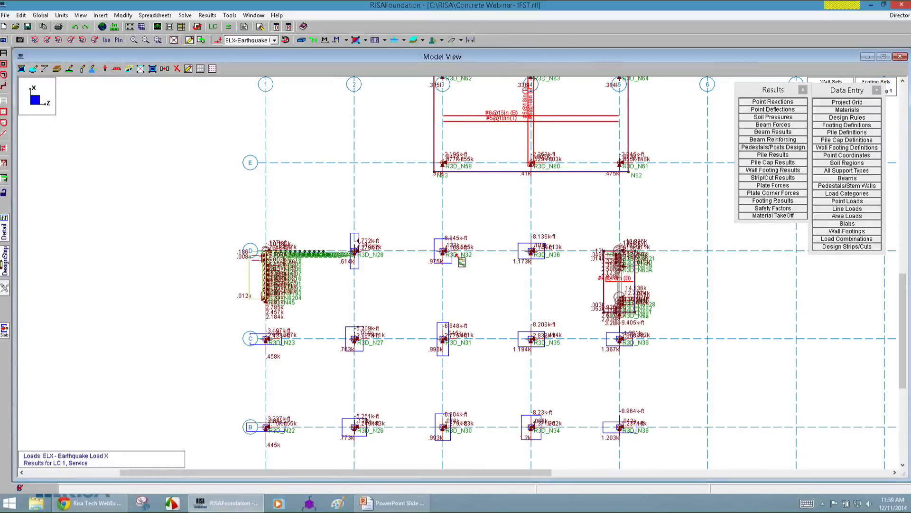
Examine the design report of the spread footing at grid intersection D-3, from the sketch through the overturning and sliding checks.
click(448, 256)
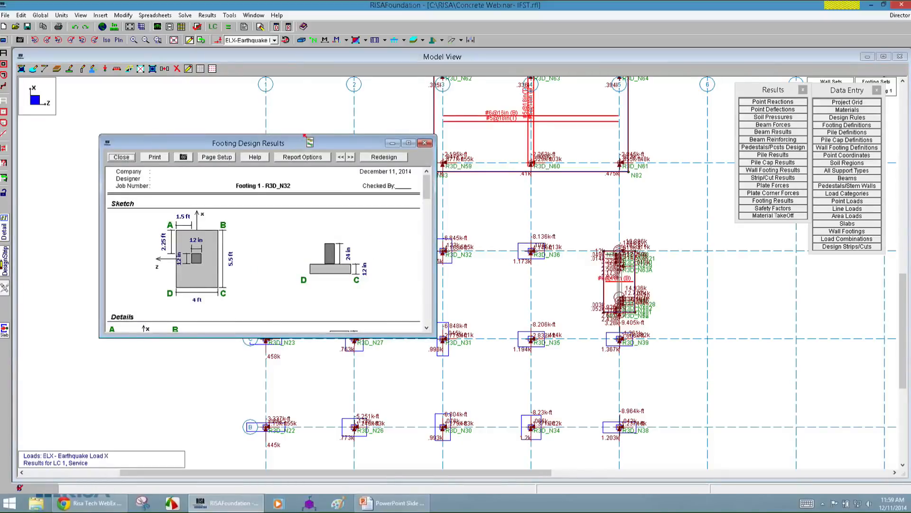
drag(302, 135, 302, 72)
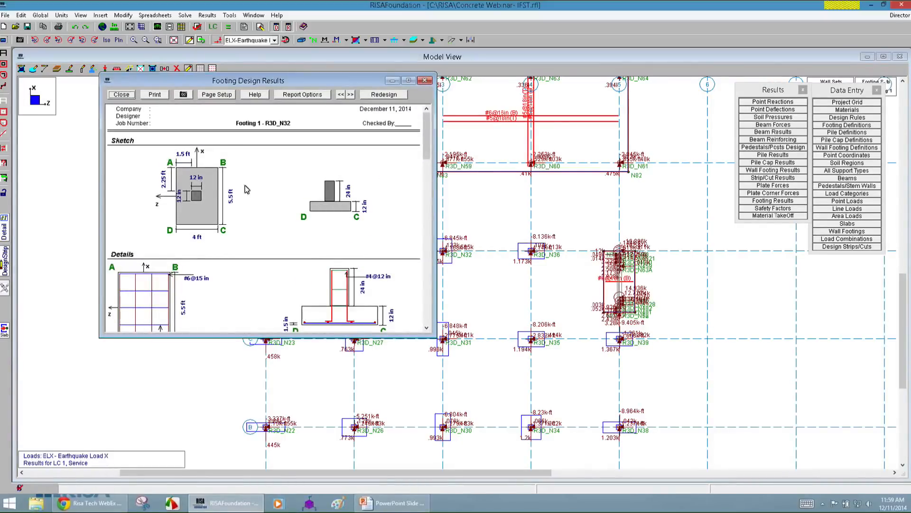
drag(426, 143, 429, 163)
drag(379, 338, 380, 453)
mouse_move(426, 192)
mouse_down()
mouse_move(426, 166)
mouse_move(432, 382)
mouse_up()
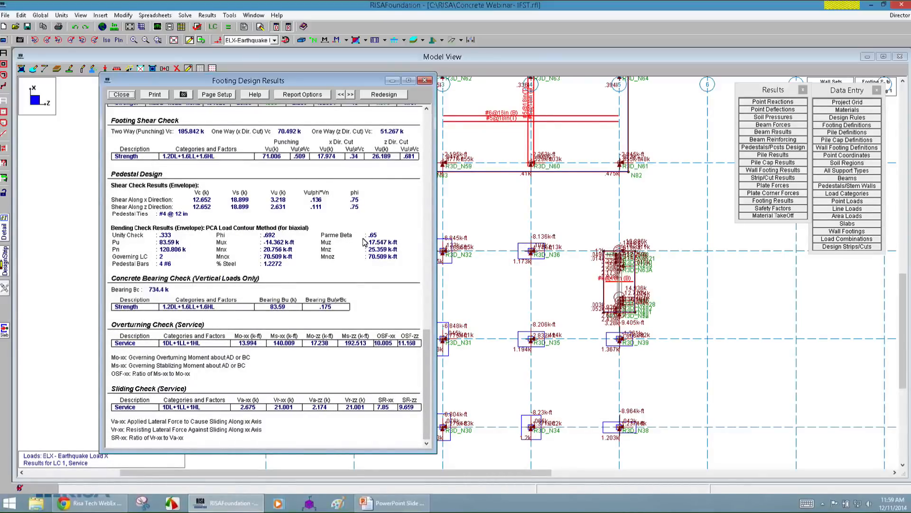
click(424, 79)
Switch to the PowerPoint presentation.
scroll(519, 116, down, 1)
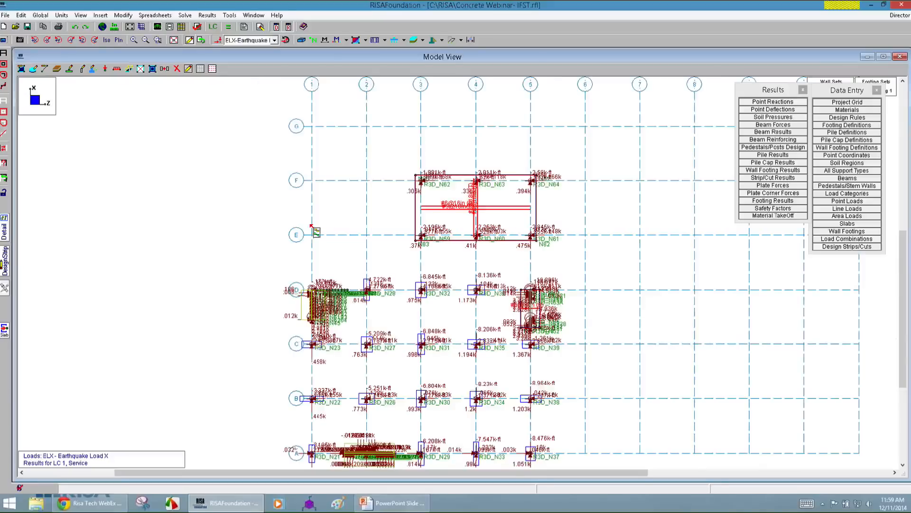
scroll(349, 161, down, 2)
scroll(356, 210, up, 3)
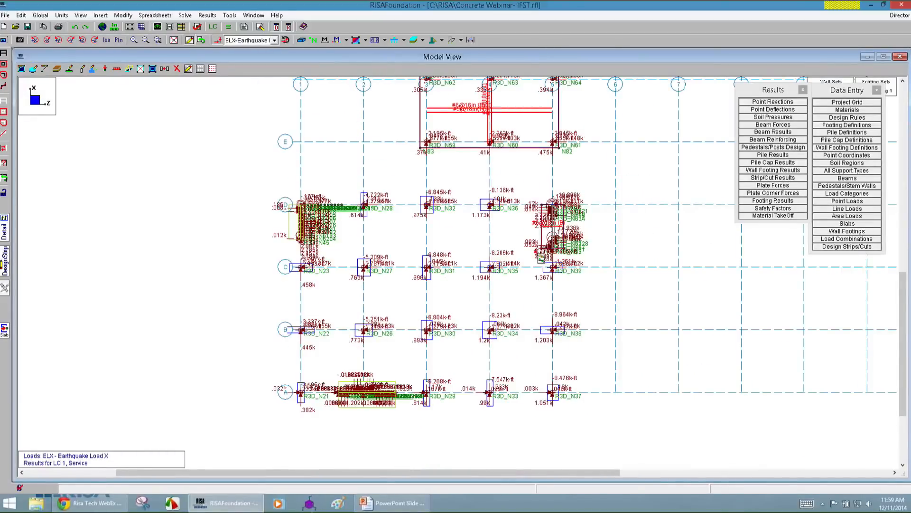
mouse_move(417, 510)
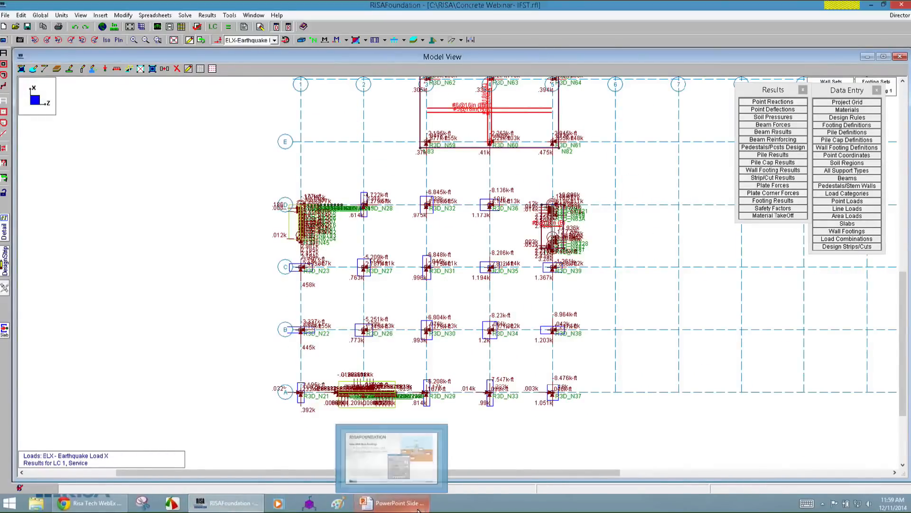